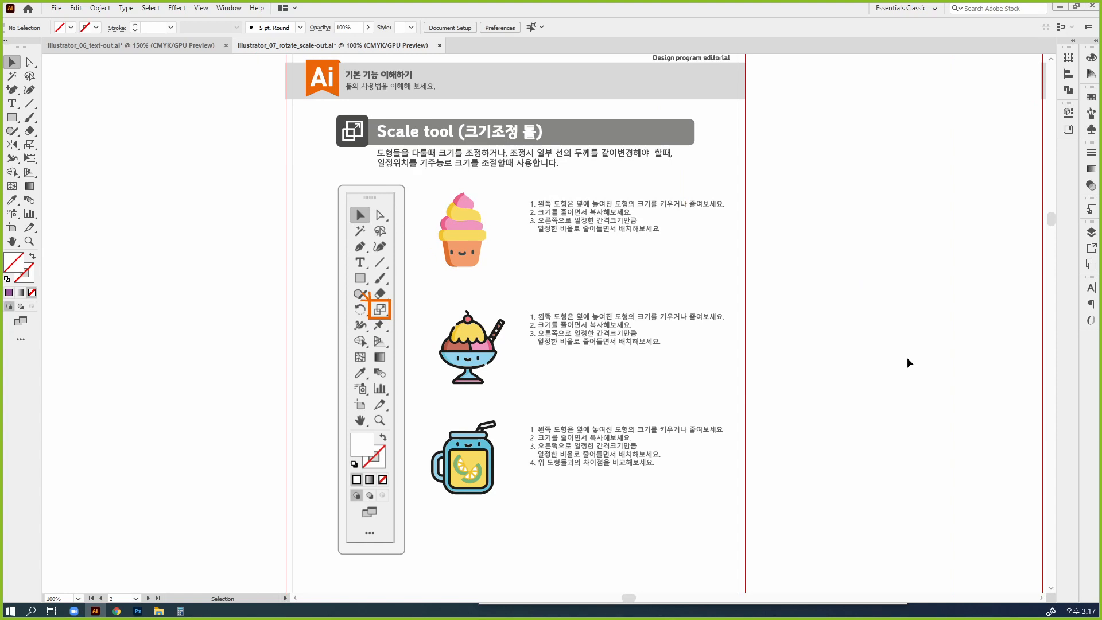
Select the ice cream cup, choose the Scale tool, and detach its tool group so it floats over the document.
{"action": "key", "text": "ctrl+plus"}
{"action": "key", "text": "ctrl+plus"}
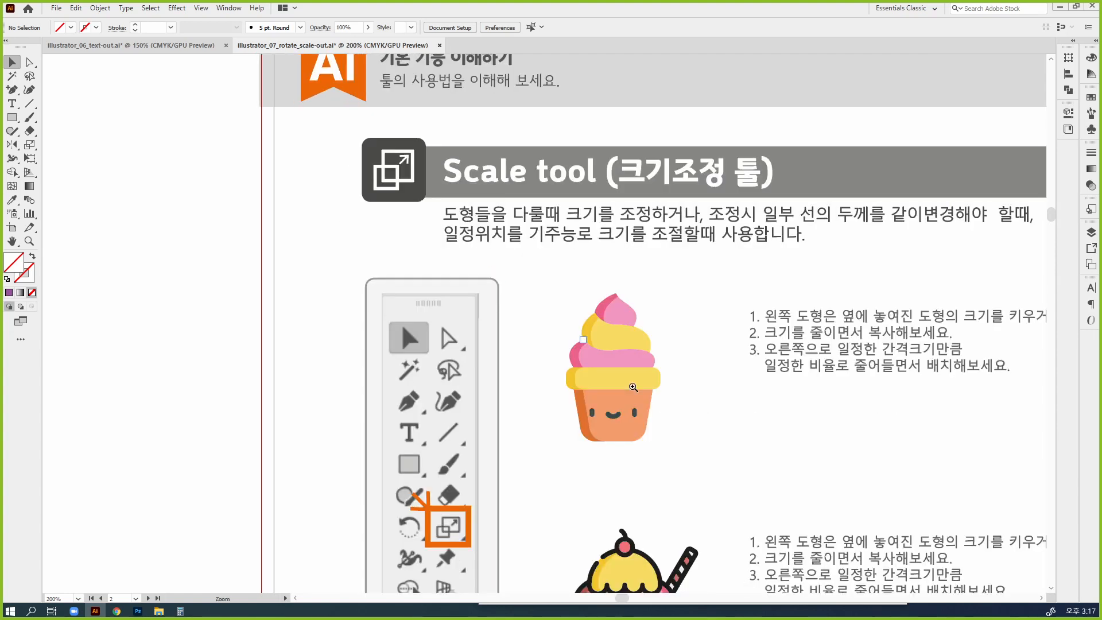
{"action": "left_click", "coordinate": [512, 238]}
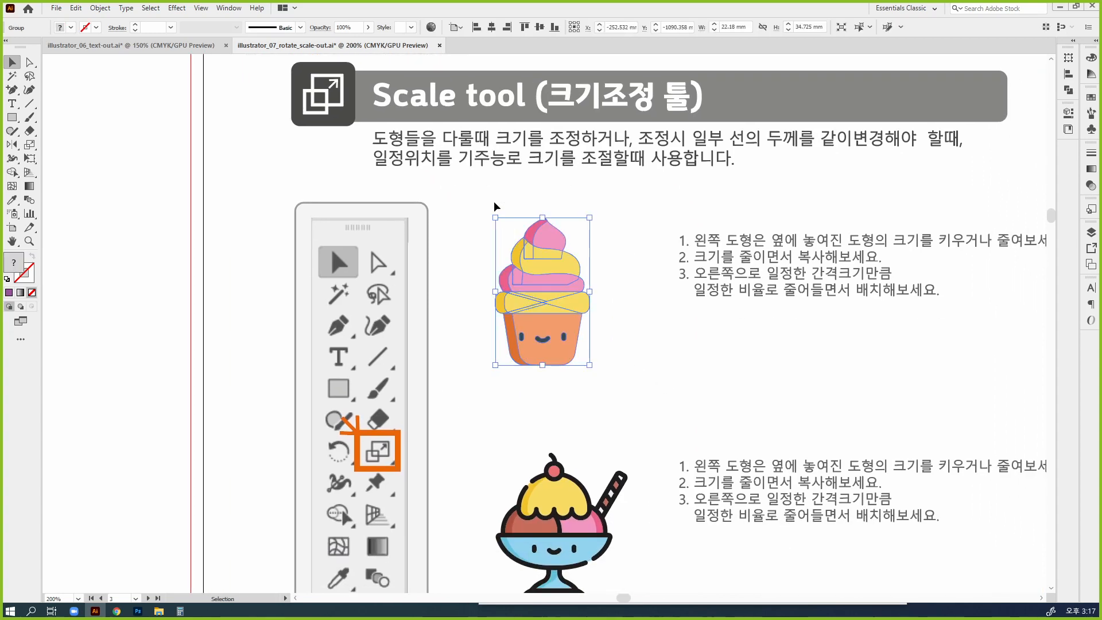
{"action": "left_click", "coordinate": [716, 406]}
{"action": "left_click", "coordinate": [534, 325]}
{"action": "left_click", "coordinate": [26, 147]}
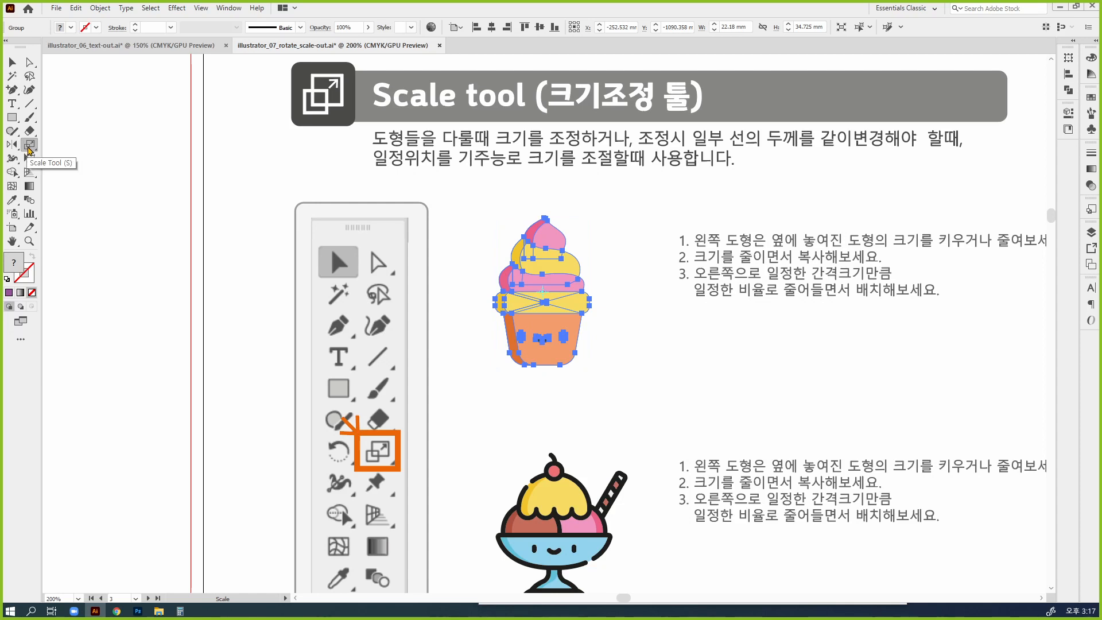
{"action": "left_click", "coordinate": [28, 147]}
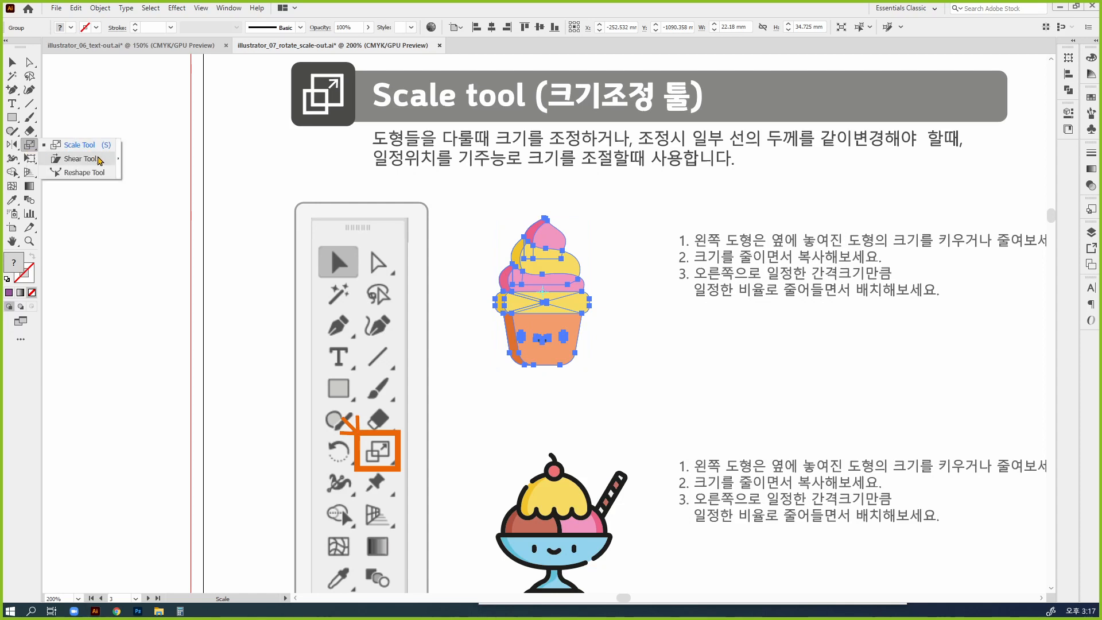
{"action": "left_click", "coordinate": [118, 160]}
{"action": "left_click_drag", "start_coordinate": [59, 155], "coordinate": [398, 153]}
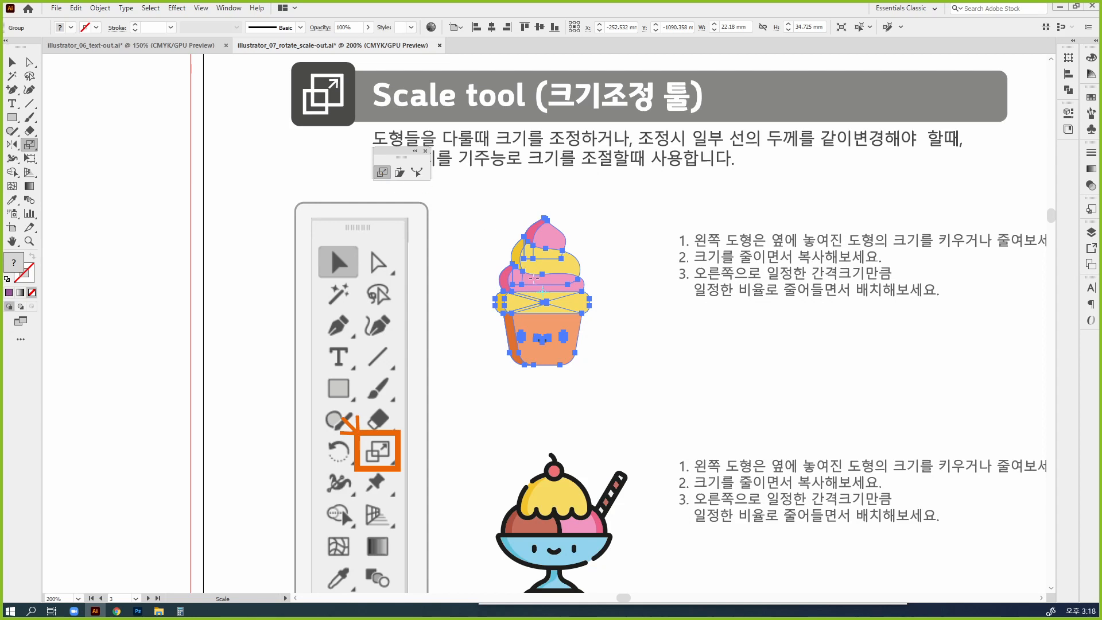
{"action": "left_click_drag", "start_coordinate": [803, 481], "coordinate": [714, 393]}
{"action": "left_click_drag", "start_coordinate": [984, 324], "coordinate": [758, 312]}
{"action": "key", "text": "ctrl+z"}
{"action": "left_click_drag", "start_coordinate": [546, 554], "coordinate": [883, 469]}
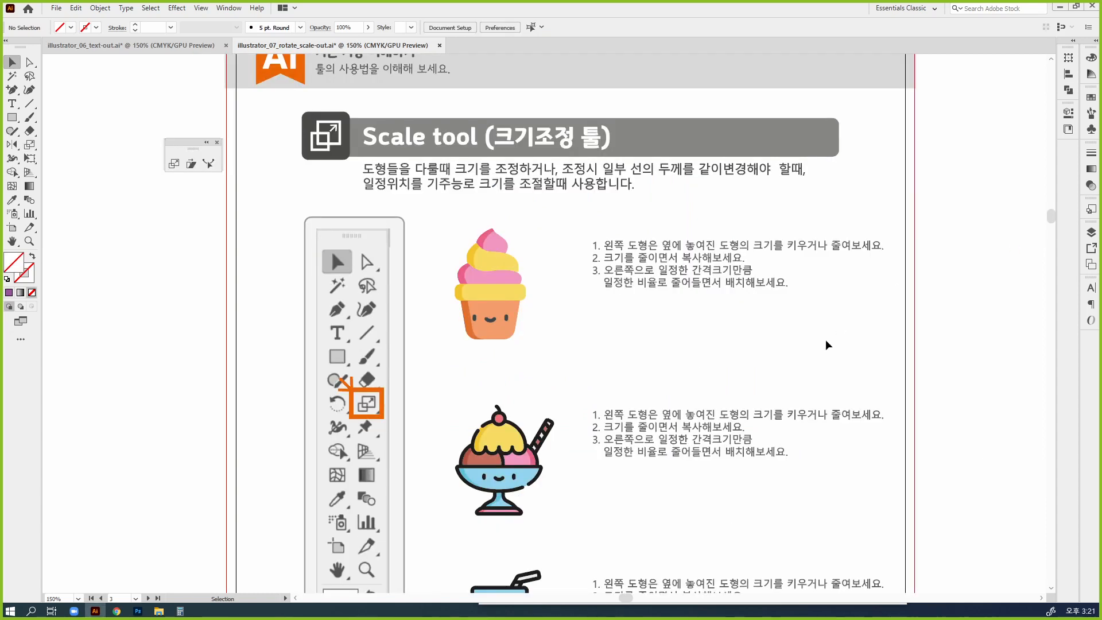
Select the ice cream cup and place the Scale tool's reference point in the empty space to its right.
{"action": "left_click", "coordinate": [487, 299]}
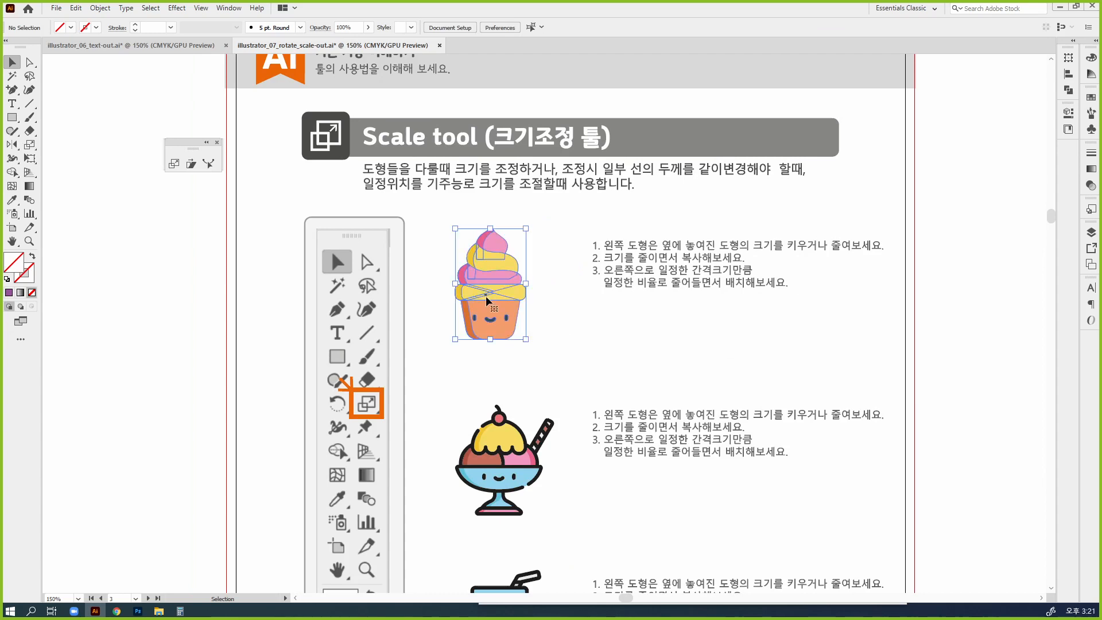
{"action": "left_click", "coordinate": [543, 307], "text": "ctrl"}
{"action": "left_click", "coordinate": [543, 307], "text": "ctrl"}
{"action": "left_click_drag", "start_coordinate": [593, 344], "coordinate": [571, 315]}
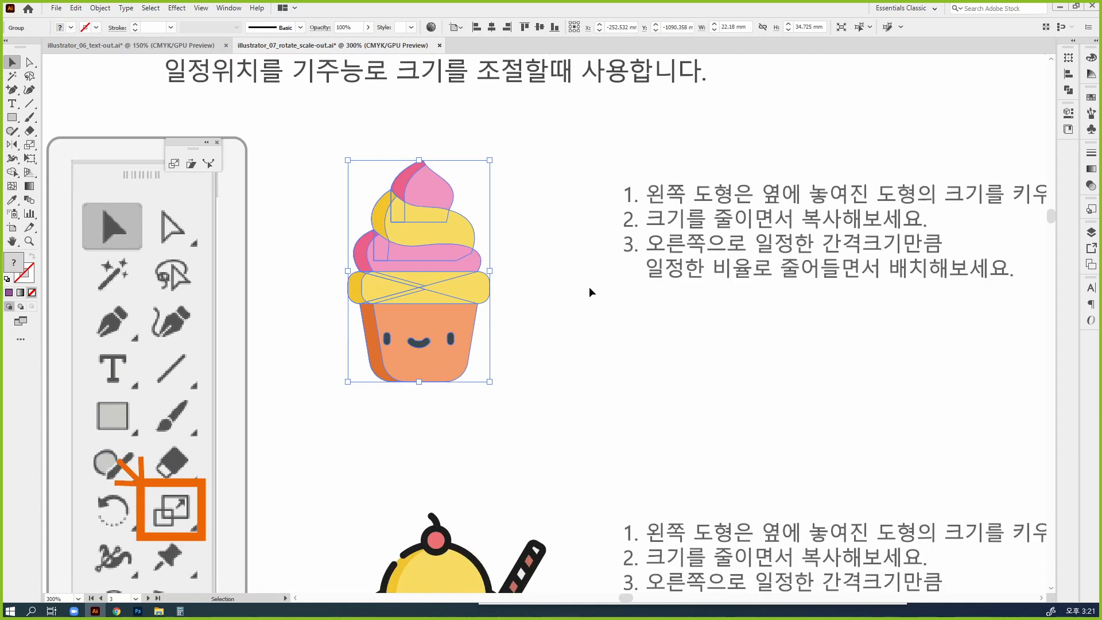
{"action": "key", "text": "ctrl"}
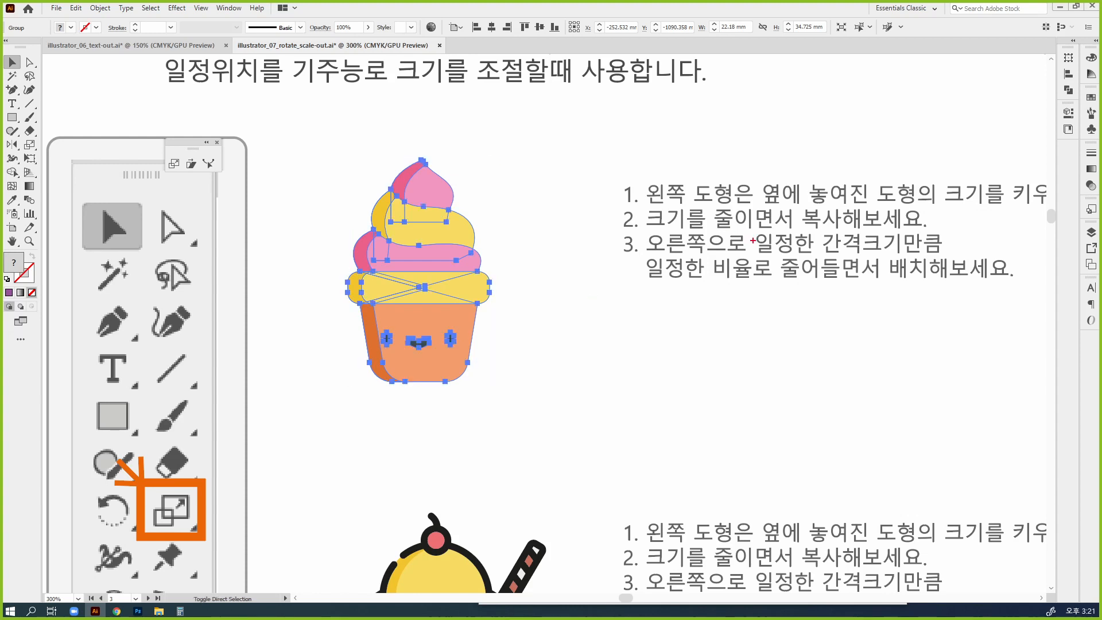
{"action": "left_click", "coordinate": [612, 302]}
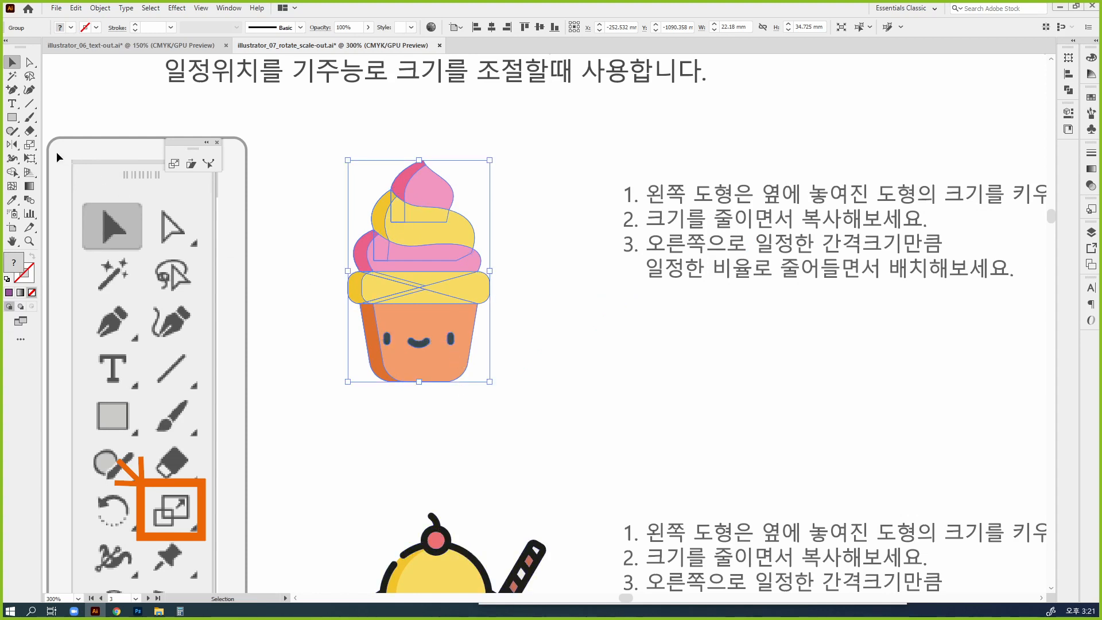
{"action": "left_click", "coordinate": [29, 147]}
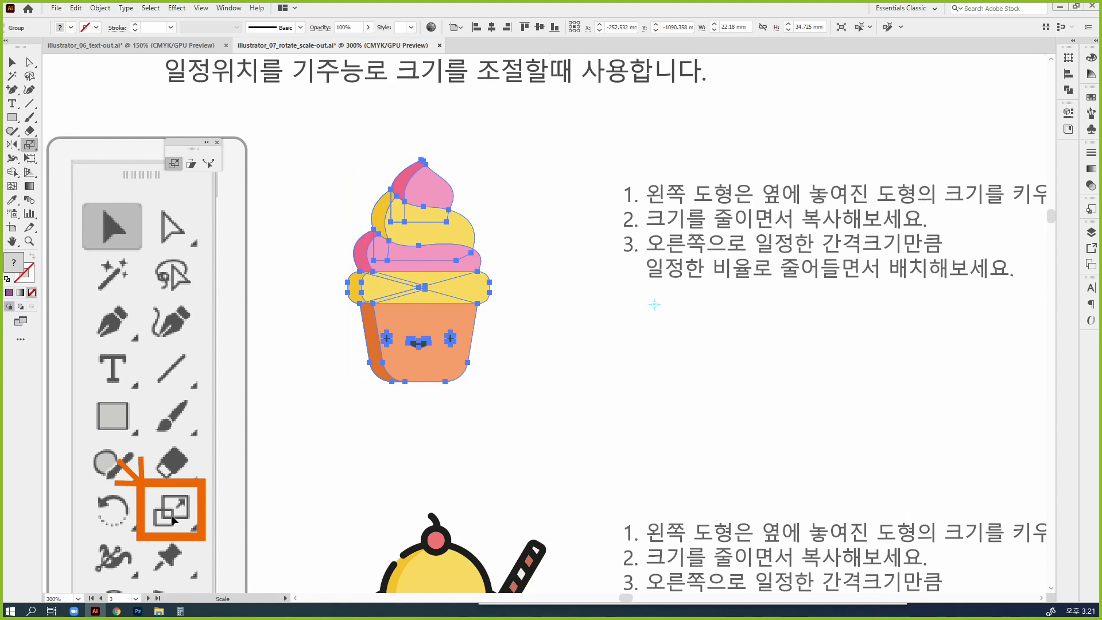
Try scaling the ice cream cup freehand toward the reference point, and undo the change.
{"action": "left_click_drag", "start_coordinate": [171, 515], "coordinate": [415, 423]}
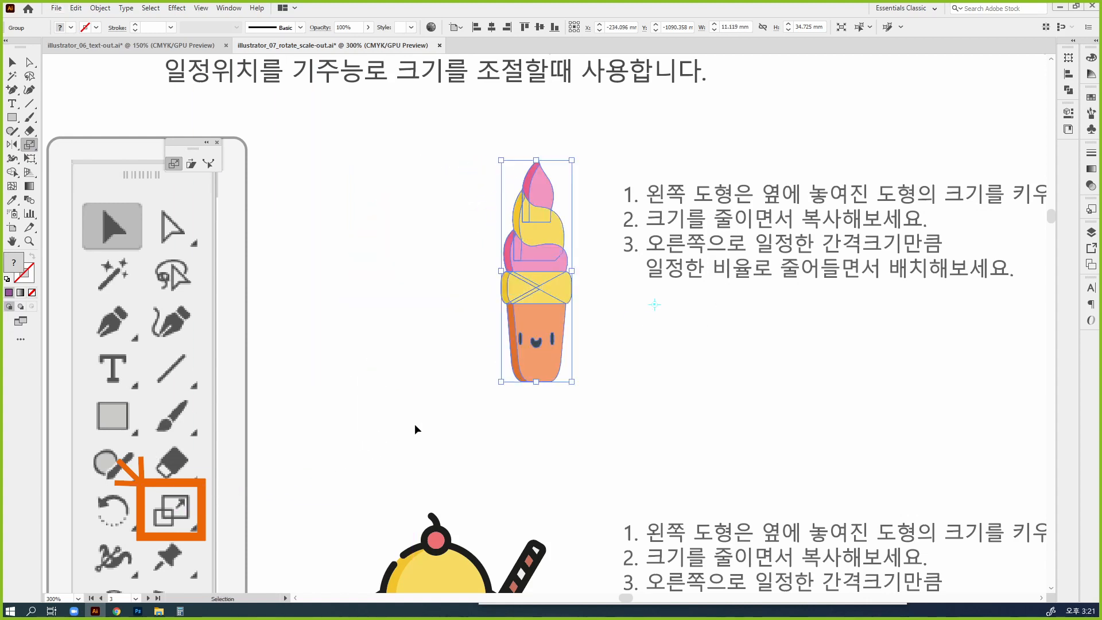
{"action": "key", "text": "ctrl+z"}
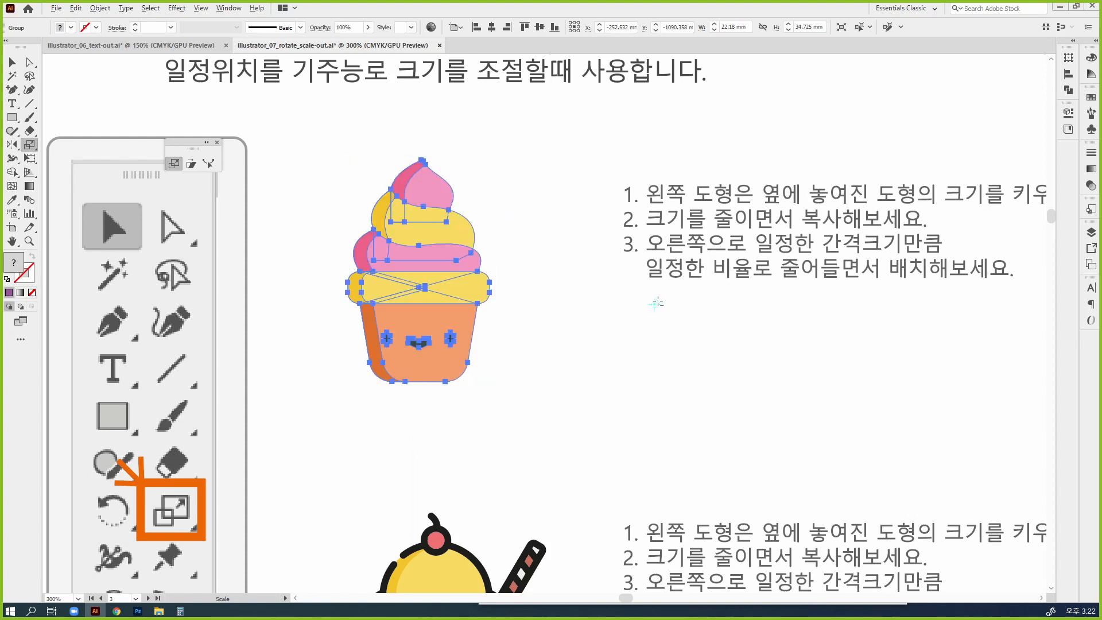
Open the Scale options with the reference point right of the ice cream cup, and move the dialog clear of the artwork.
{"action": "left_click", "coordinate": [656, 302], "text": "alt"}
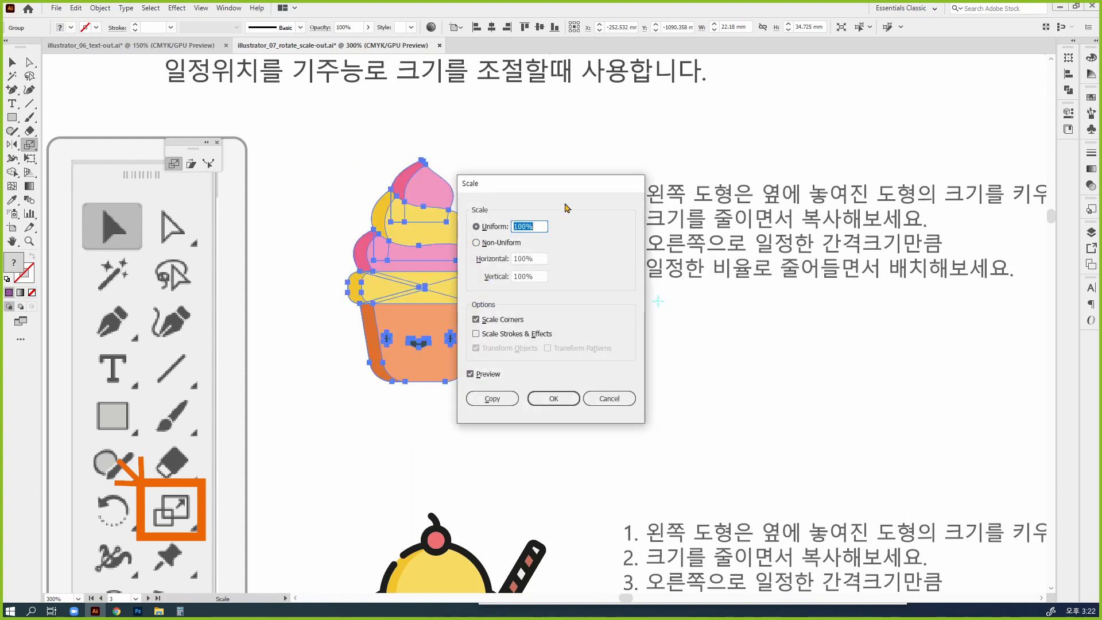
{"action": "left_click_drag", "start_coordinate": [707, 224], "coordinate": [822, 195]}
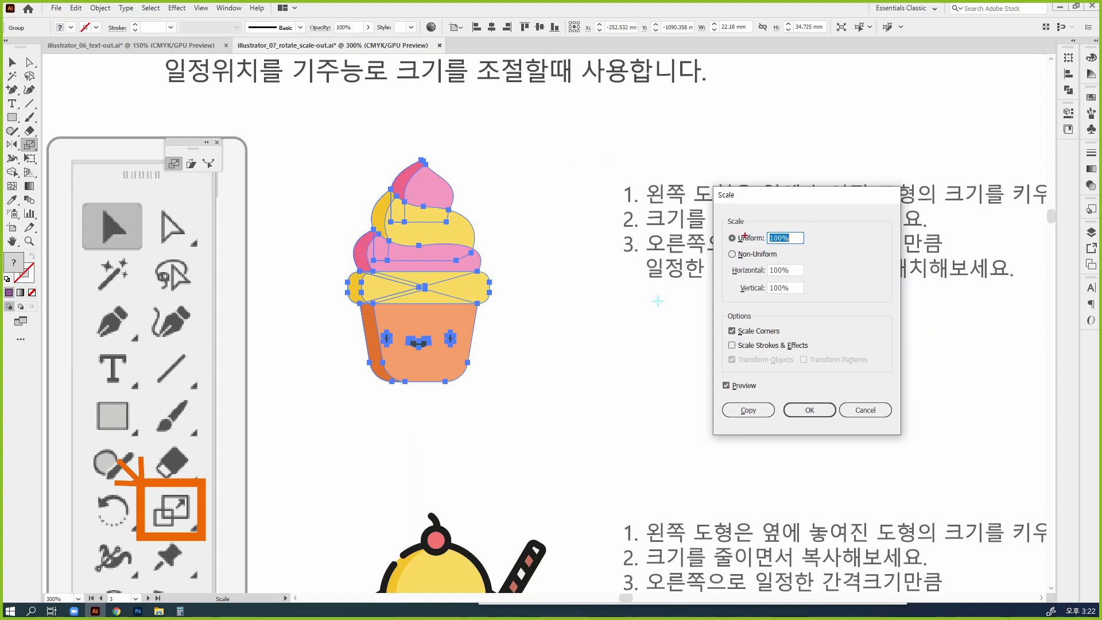
{"action": "mouse_move", "coordinate": [758, 235]}
{"action": "left_mouse_down"}
{"action": "mouse_move", "coordinate": [740, 225]}
{"action": "mouse_move", "coordinate": [760, 240]}
{"action": "left_mouse_up"}
{"action": "left_click_drag", "start_coordinate": [811, 268], "coordinate": [819, 282]}
{"action": "mouse_move", "coordinate": [744, 352]}
{"action": "left_mouse_down"}
{"action": "mouse_move", "coordinate": [727, 347]}
{"action": "mouse_move", "coordinate": [744, 336]}
{"action": "left_mouse_up"}
{"action": "mouse_move", "coordinate": [484, 165]}
{"action": "left_mouse_down"}
{"action": "mouse_move", "coordinate": [522, 275]}
{"action": "mouse_move", "coordinate": [486, 384]}
{"action": "left_mouse_up"}
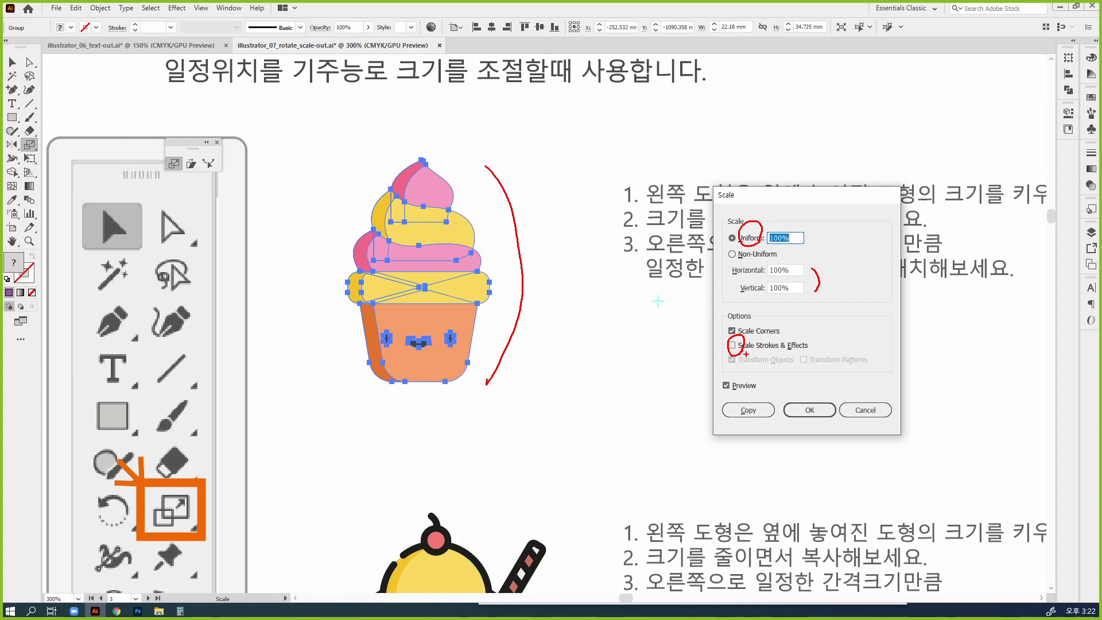
{"action": "key", "text": "ctrl+z"}
{"action": "key", "text": "ctrl+z"}
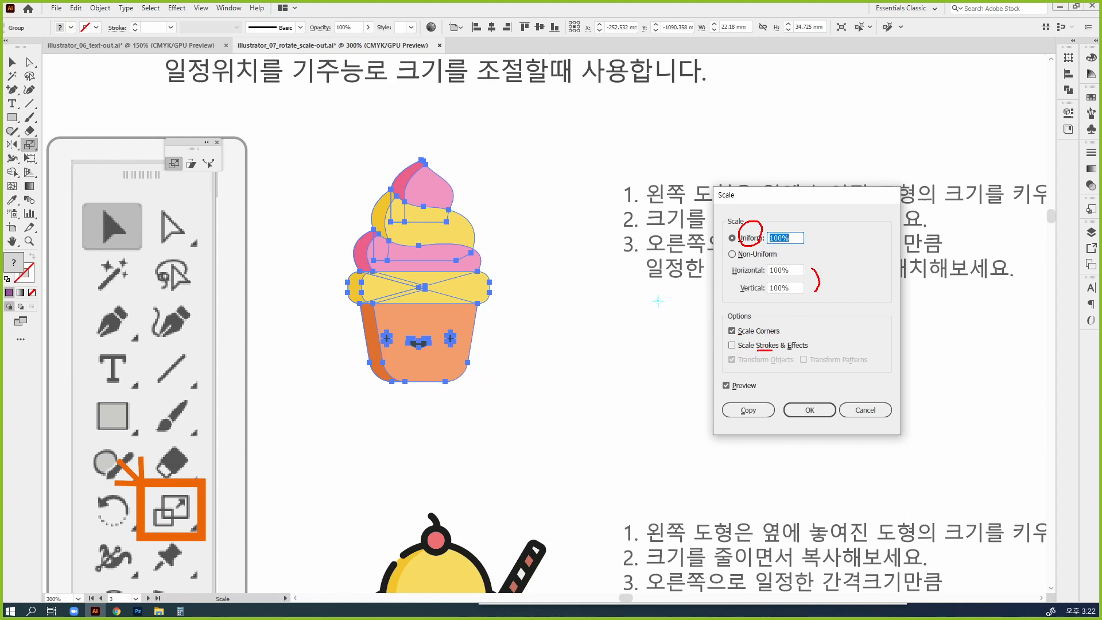
{"action": "mouse_move", "coordinate": [791, 354]}
{"action": "left_mouse_down"}
{"action": "mouse_move", "coordinate": [808, 354]}
{"action": "mouse_move", "coordinate": [774, 365]}
{"action": "mouse_move", "coordinate": [795, 356]}
{"action": "left_mouse_up"}
{"action": "mouse_move", "coordinate": [523, 364]}
{"action": "left_mouse_down"}
{"action": "mouse_move", "coordinate": [368, 367]}
{"action": "mouse_move", "coordinate": [456, 99]}
{"action": "mouse_move", "coordinate": [572, 267]}
{"action": "mouse_move", "coordinate": [515, 397]}
{"action": "left_mouse_up"}
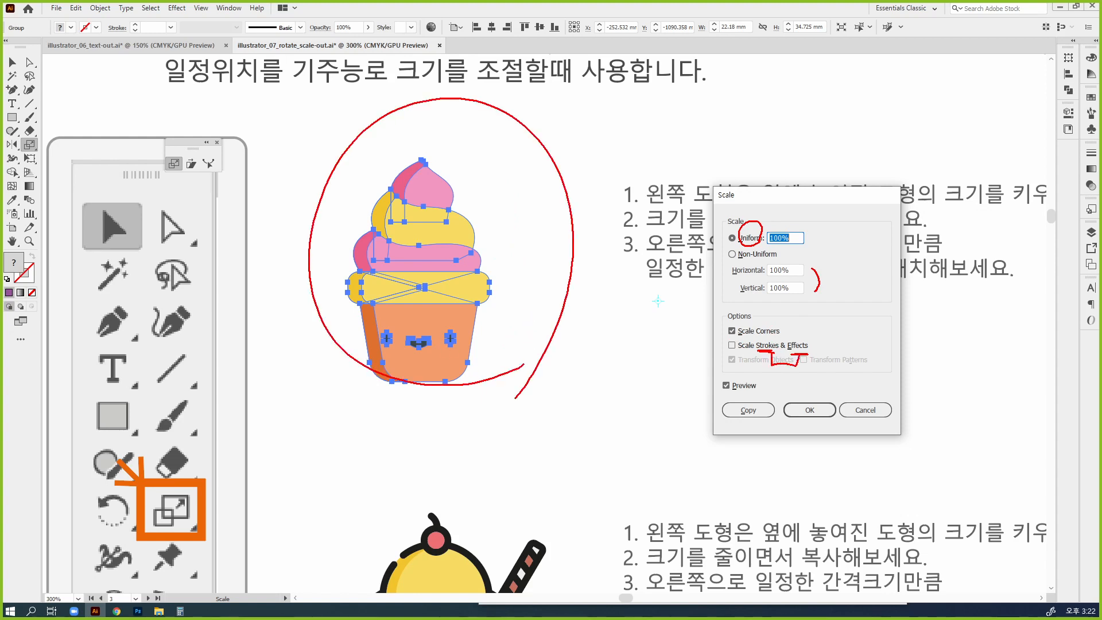
{"action": "mouse_move", "coordinate": [553, 105]}
{"action": "left_mouse_down"}
{"action": "mouse_move", "coordinate": [520, 171]}
{"action": "mouse_move", "coordinate": [536, 167]}
{"action": "left_mouse_up"}
{"action": "mouse_move", "coordinate": [387, 392]}
{"action": "left_mouse_down"}
{"action": "mouse_move", "coordinate": [405, 371]}
{"action": "mouse_move", "coordinate": [432, 398]}
{"action": "mouse_move", "coordinate": [431, 436]}
{"action": "left_mouse_up"}
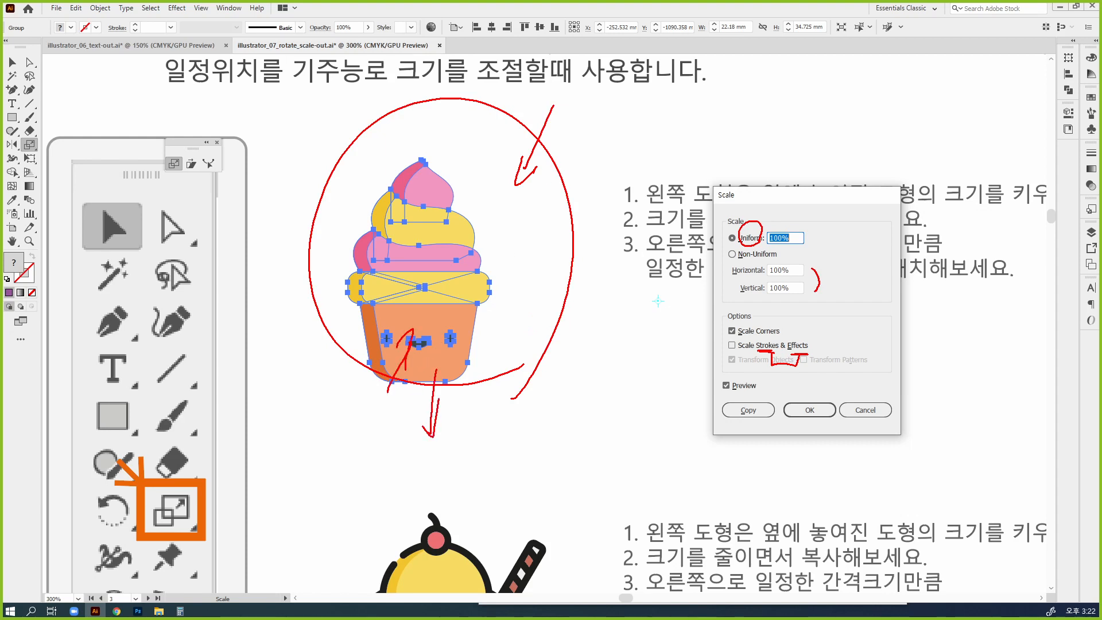
{"action": "mouse_move", "coordinate": [513, 217]}
{"action": "left_mouse_down"}
{"action": "mouse_move", "coordinate": [591, 151]}
{"action": "mouse_move", "coordinate": [561, 187]}
{"action": "left_mouse_up"}
{"action": "mouse_move", "coordinate": [772, 354]}
{"action": "left_mouse_down"}
{"action": "mouse_move", "coordinate": [816, 347]}
{"action": "mouse_move", "coordinate": [788, 336]}
{"action": "left_mouse_up"}
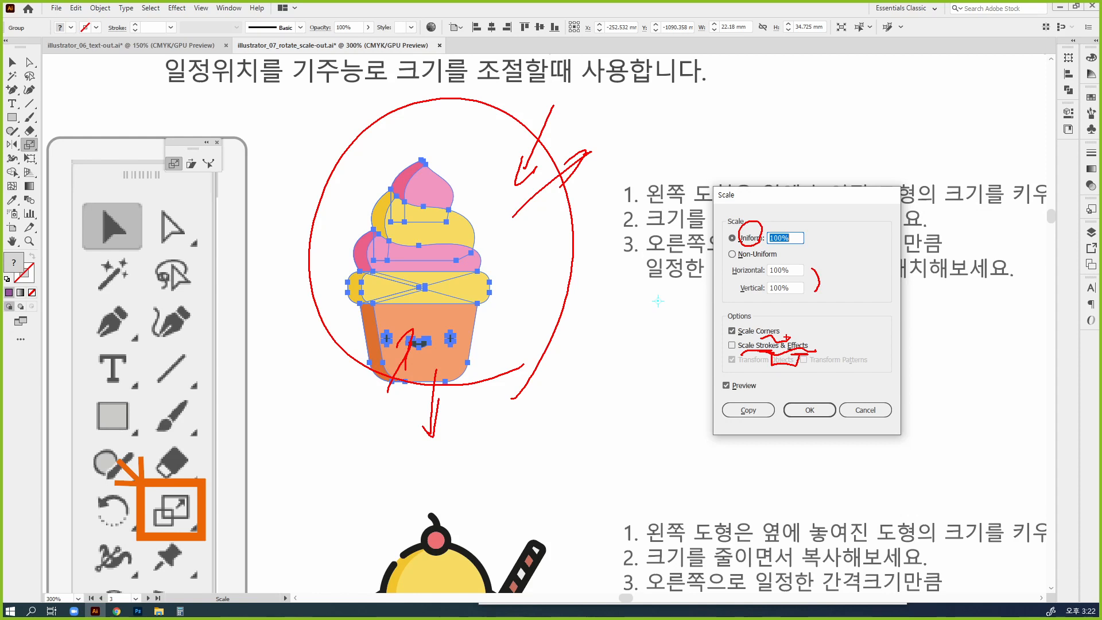
{"action": "mouse_move", "coordinate": [600, 340]}
{"action": "left_mouse_down"}
{"action": "mouse_move", "coordinate": [592, 379]}
{"action": "mouse_move", "coordinate": [644, 379]}
{"action": "mouse_move", "coordinate": [642, 336]}
{"action": "mouse_move", "coordinate": [654, 347]}
{"action": "mouse_move", "coordinate": [637, 326]}
{"action": "mouse_move", "coordinate": [657, 342]}
{"action": "left_mouse_up"}
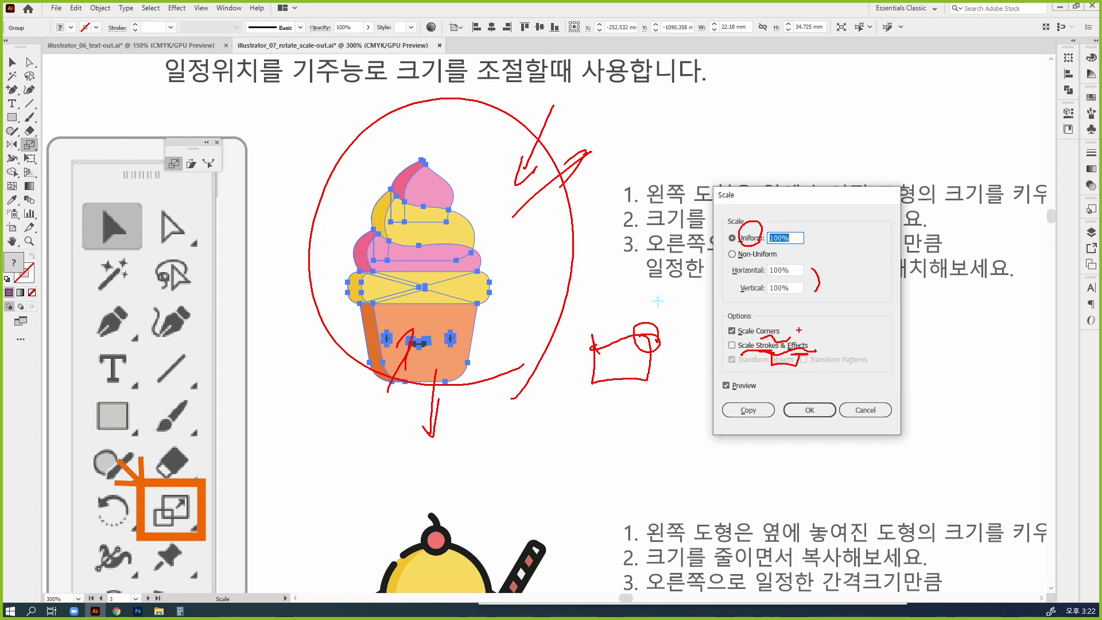
{"action": "mouse_move", "coordinate": [793, 331]}
{"action": "left_mouse_down"}
{"action": "mouse_move", "coordinate": [741, 331]}
{"action": "mouse_move", "coordinate": [749, 318]}
{"action": "mouse_move", "coordinate": [783, 325]}
{"action": "left_mouse_up"}
{"action": "key", "text": "Escape"}
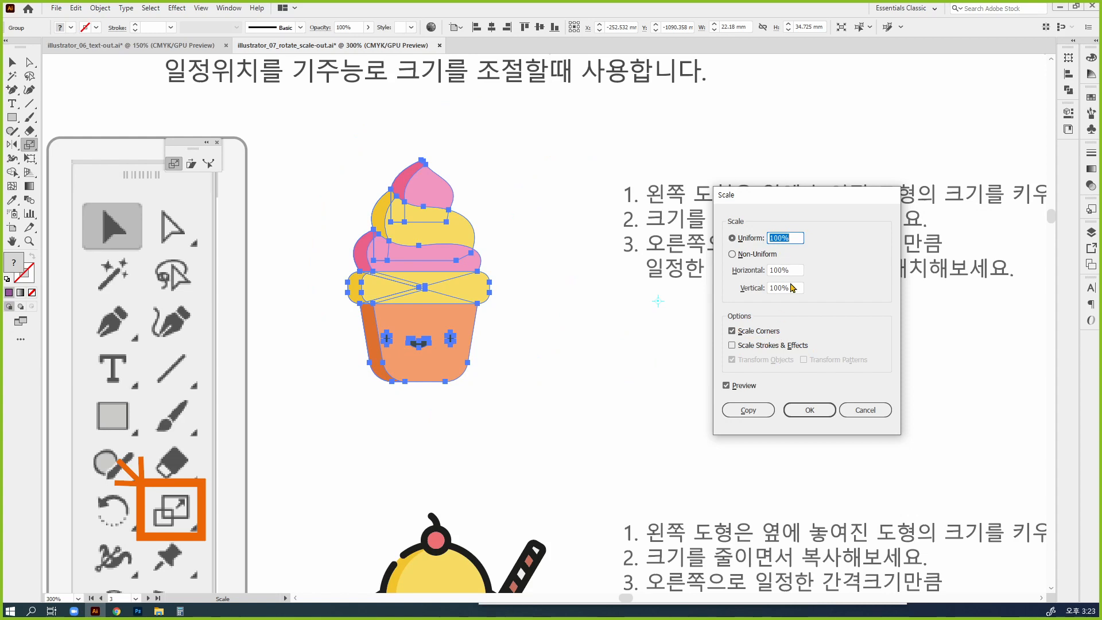
Set a uniform scale of 50%, compare it using the preview, and create a scaled copy of the ice cream cup.
{"action": "type", "text": "50"}
{"action": "key", "text": "Tab"}
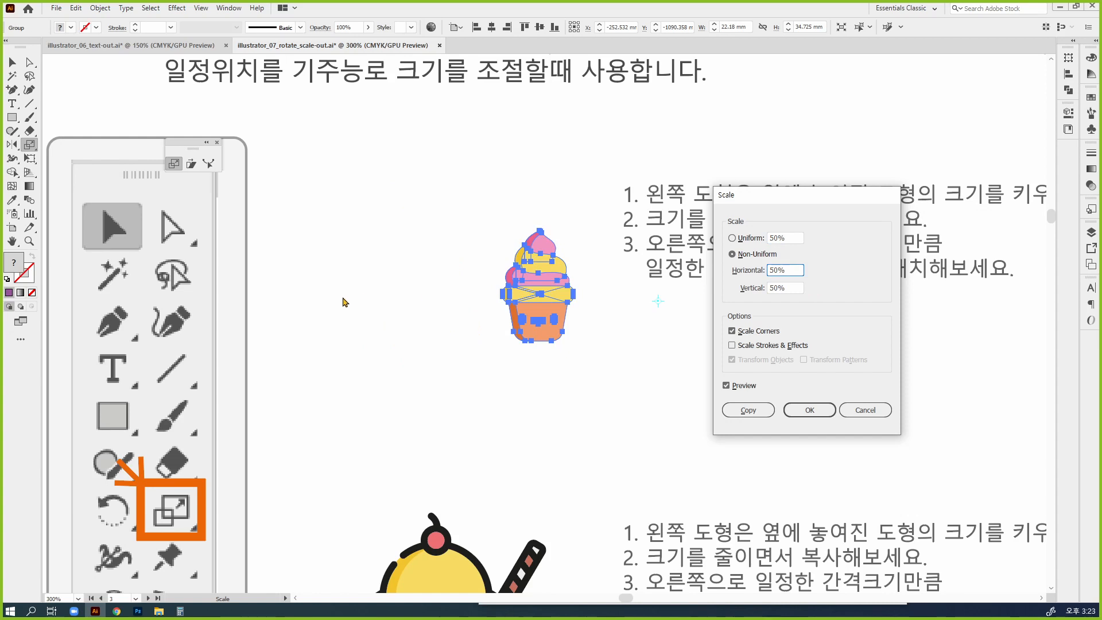
{"action": "left_click", "coordinate": [797, 240]}
{"action": "left_click", "coordinate": [746, 386]}
{"action": "left_click", "coordinate": [749, 388]}
{"action": "left_click", "coordinate": [750, 389]}
{"action": "left_click", "coordinate": [750, 388]}
{"action": "left_click", "coordinate": [750, 388]}
{"action": "left_click", "coordinate": [750, 388]}
{"action": "left_click", "coordinate": [746, 410]}
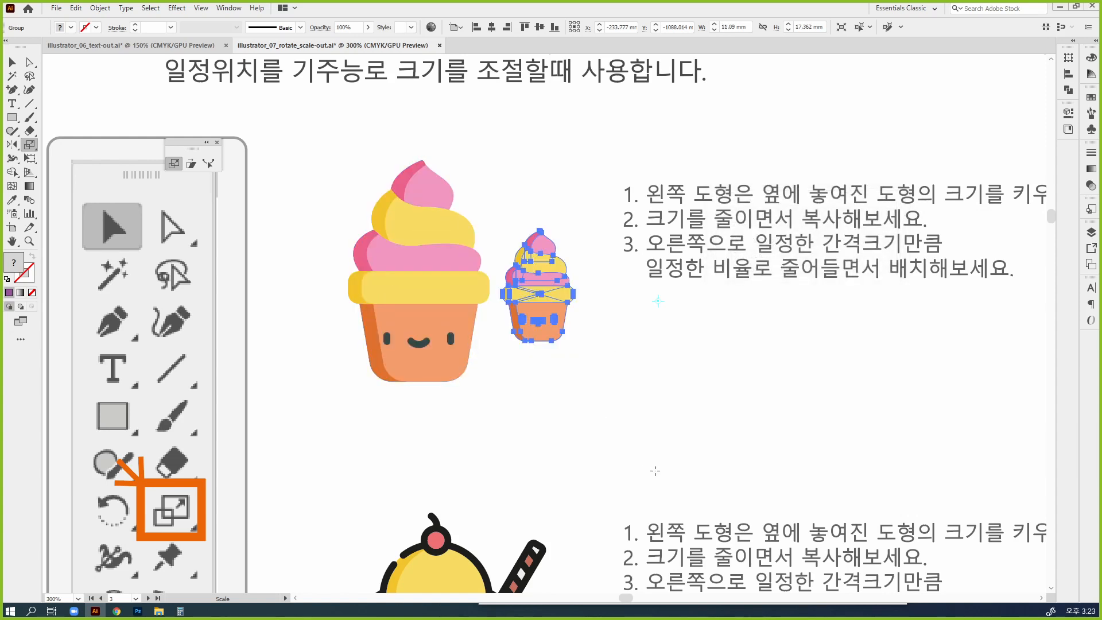
Repeat the 50% scaled copy four more times toward the reference point, and deselect the artwork.
{"action": "key", "text": "ctrl+d"}
{"action": "key", "text": "ctrl+d"}
{"action": "key", "text": "ctrl+d"}
{"action": "key", "text": "ctrl+d"}
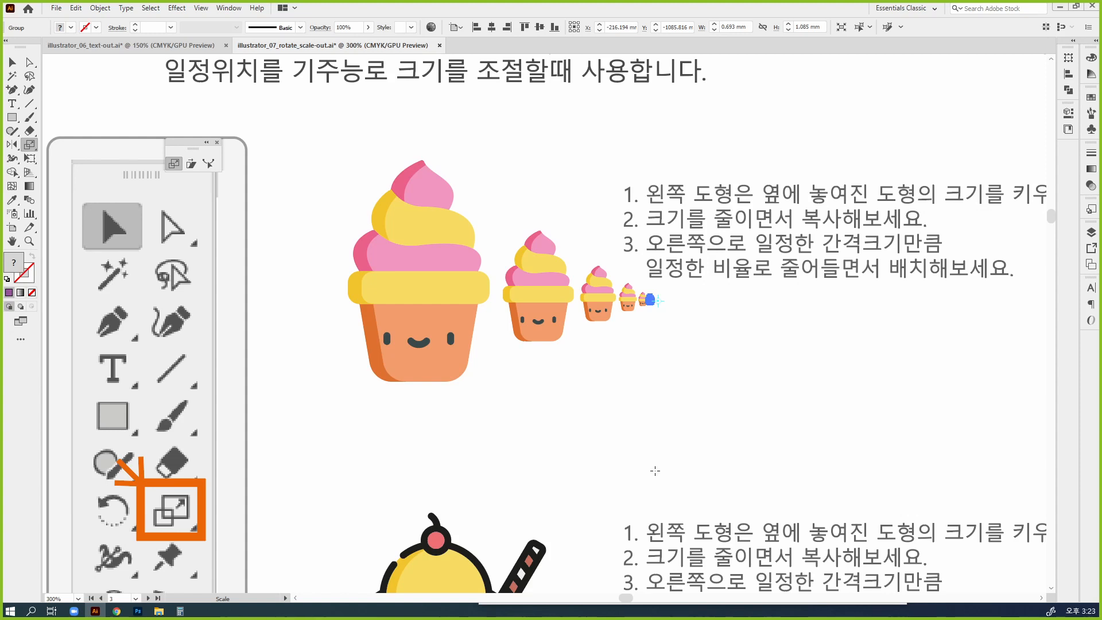
{"action": "key", "text": "v"}
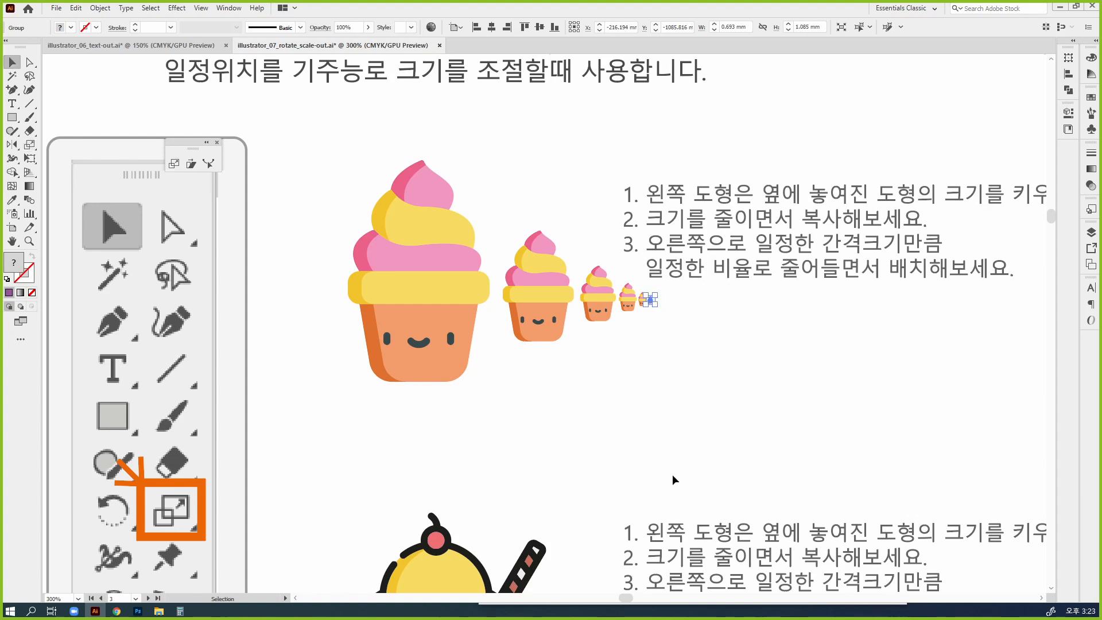
{"action": "left_click", "coordinate": [763, 405]}
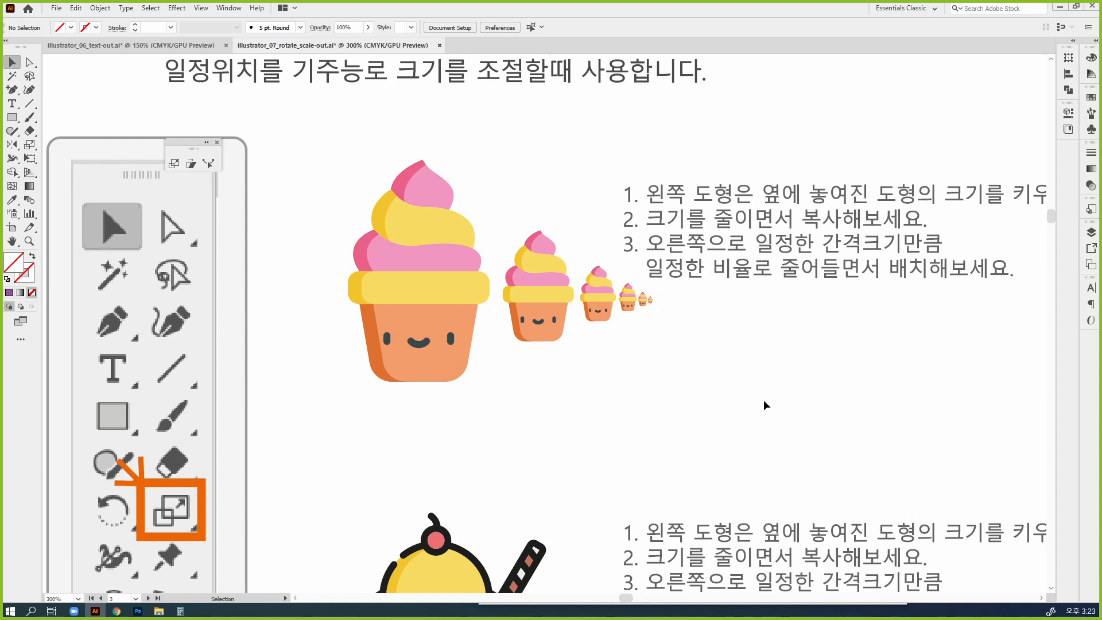
Review the row of shrinking ice cream cups and the sundae and lemon jar illustrations below it.
{"action": "key", "text": "ctrl+minus"}
{"action": "key", "text": "ctrl+minus"}
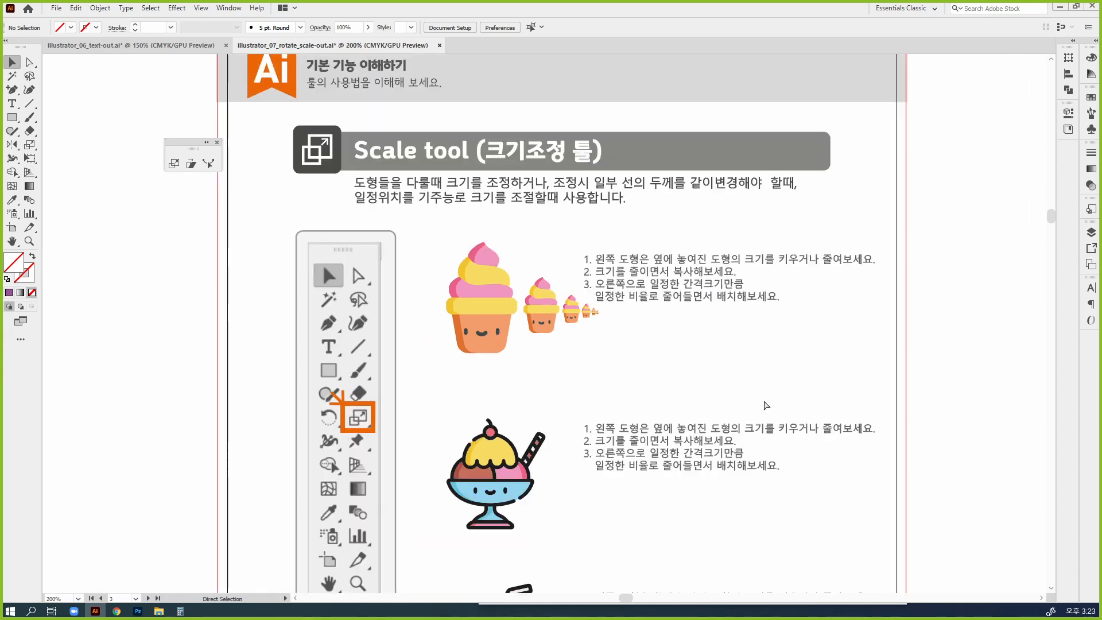
{"action": "left_click_drag", "start_coordinate": [649, 351], "coordinate": [396, 239]}
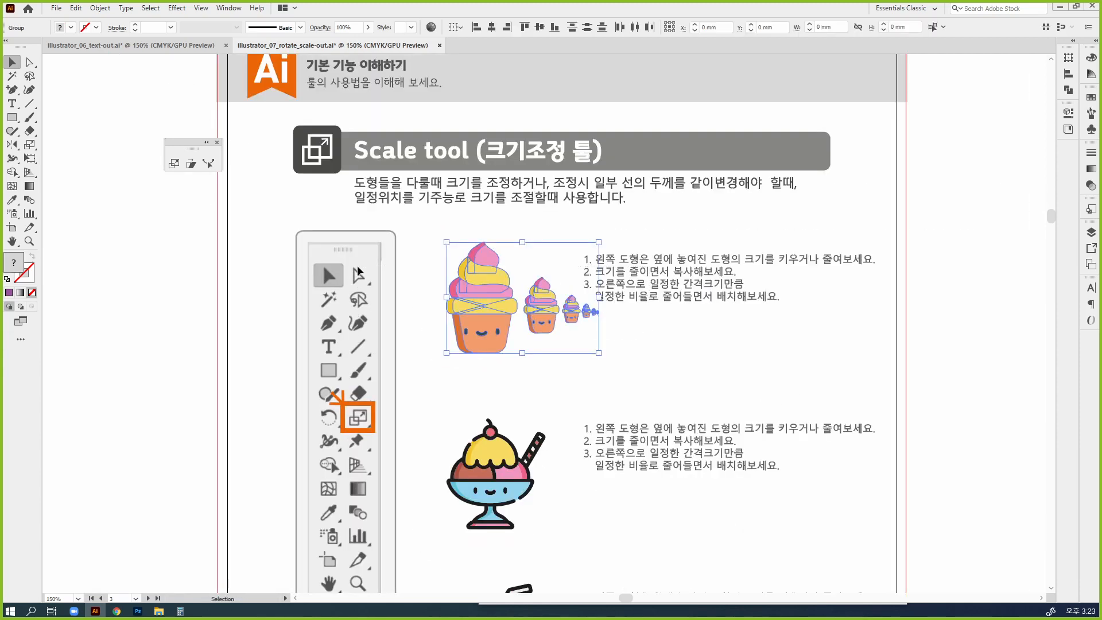
{"action": "left_click", "coordinate": [606, 407]}
{"action": "scroll", "coordinate": [606, 408], "scroll_direction": "down", "scroll_amount": 5}
{"action": "left_click", "coordinate": [576, 288]}
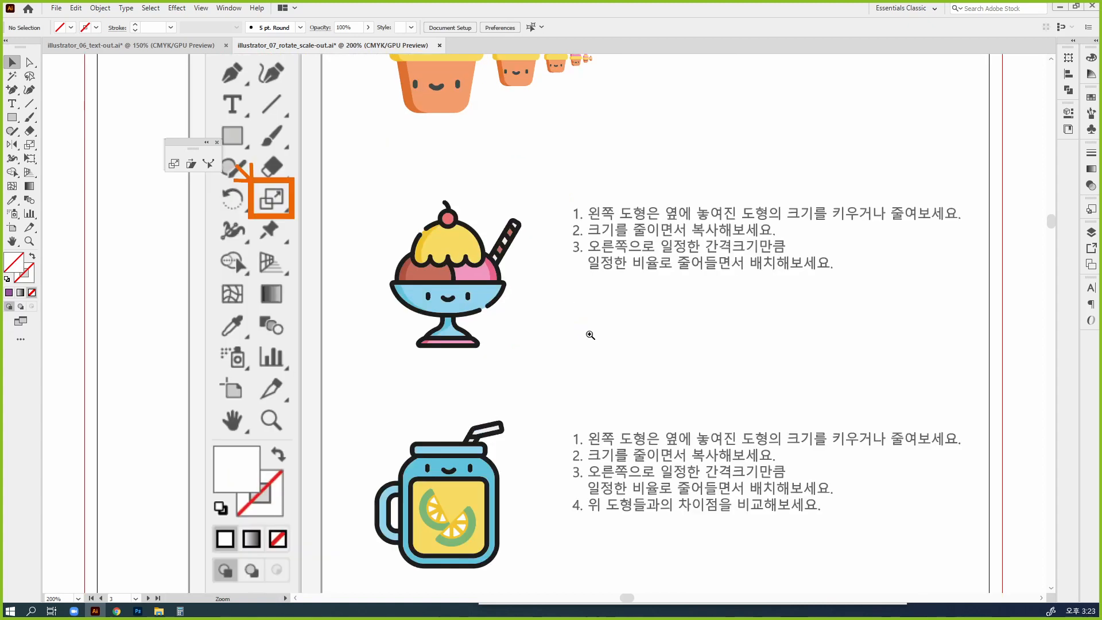
{"action": "left_click", "coordinate": [590, 336]}
{"action": "left_click_drag", "start_coordinate": [475, 331], "coordinate": [289, 279]}
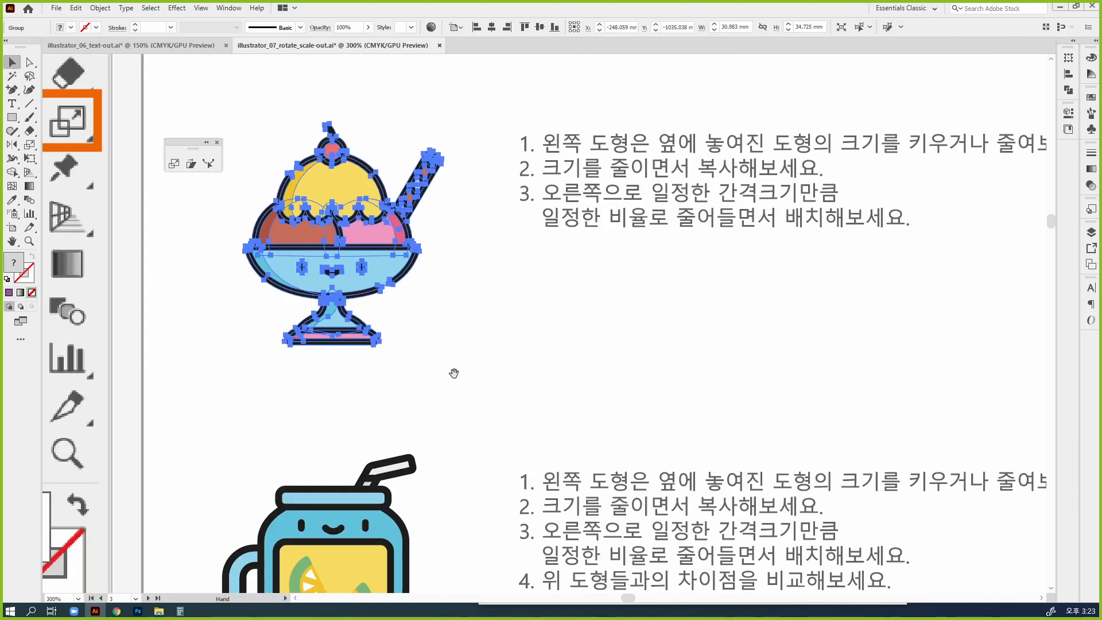
{"action": "left_click_drag", "start_coordinate": [464, 437], "coordinate": [551, 220]}
{"action": "scroll", "coordinate": [547, 435], "scroll_direction": "down", "scroll_amount": 3}
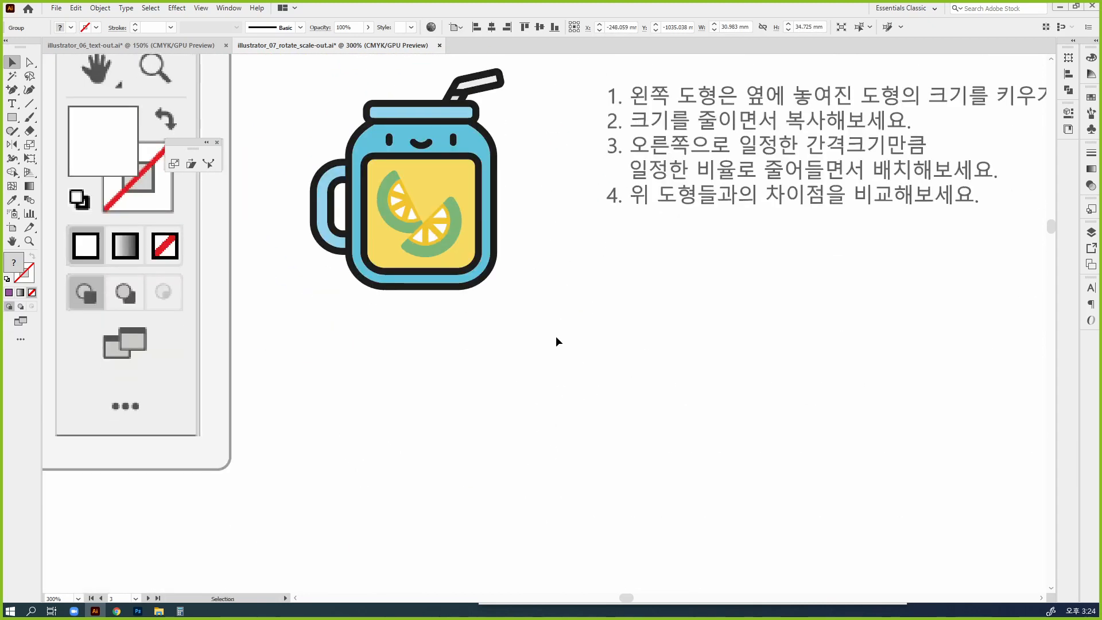
Duplicate the lemon jar below and to its right, and shrink the copy around its centre to a tiny size.
{"action": "left_click", "coordinate": [358, 131]}
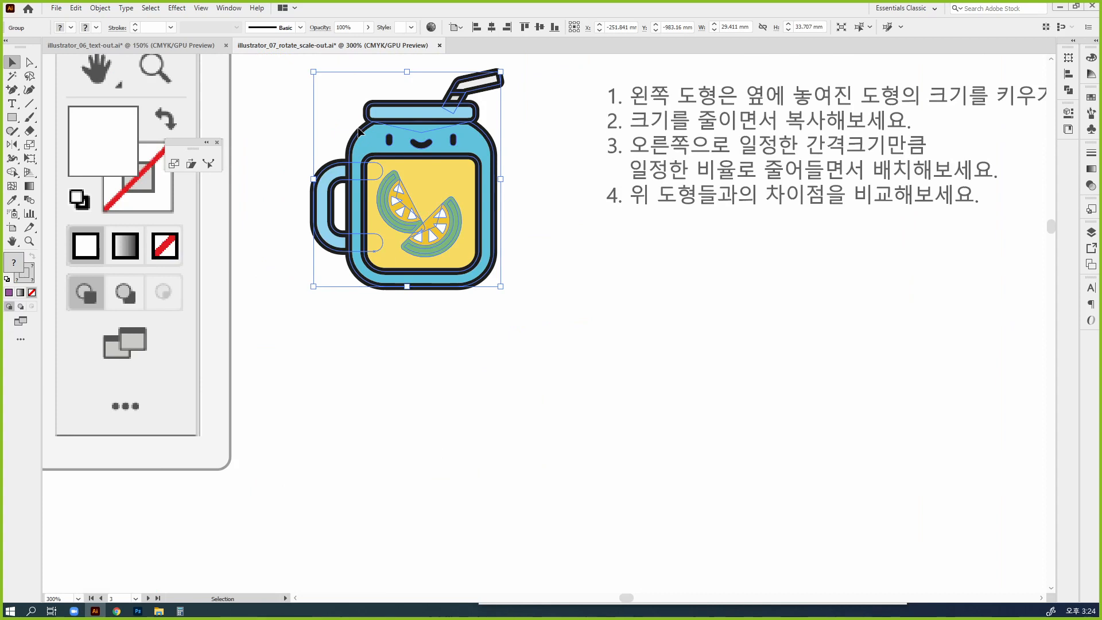
{"action": "left_click_drag", "start_coordinate": [433, 192], "coordinate": [692, 364]}
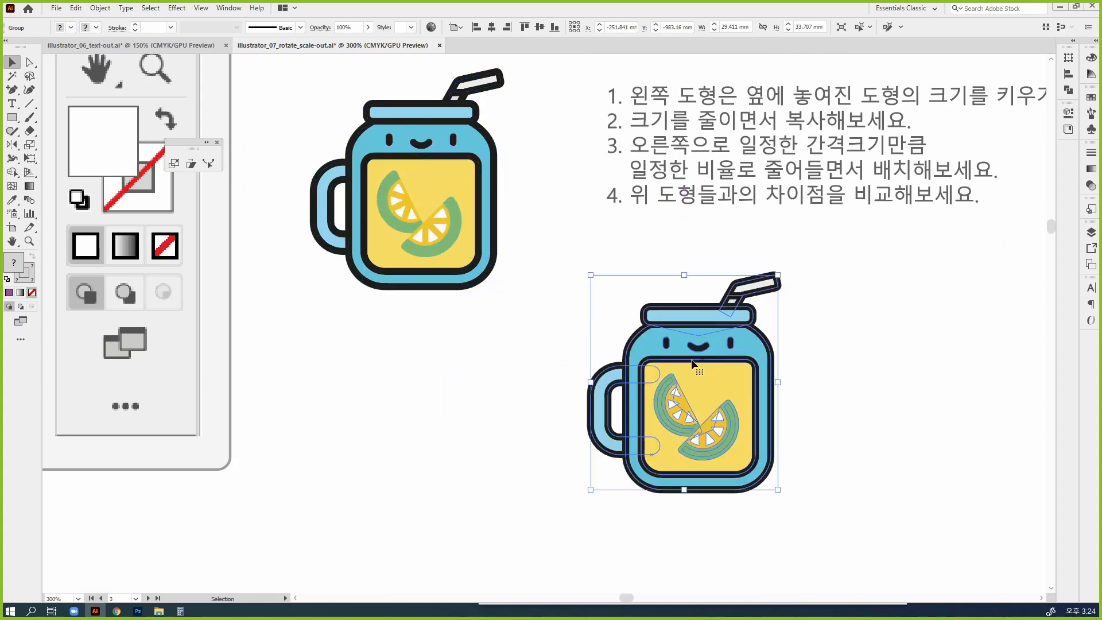
{"action": "left_click_drag", "start_coordinate": [777, 275], "coordinate": [692, 374]}
{"action": "left_click", "coordinate": [767, 376]}
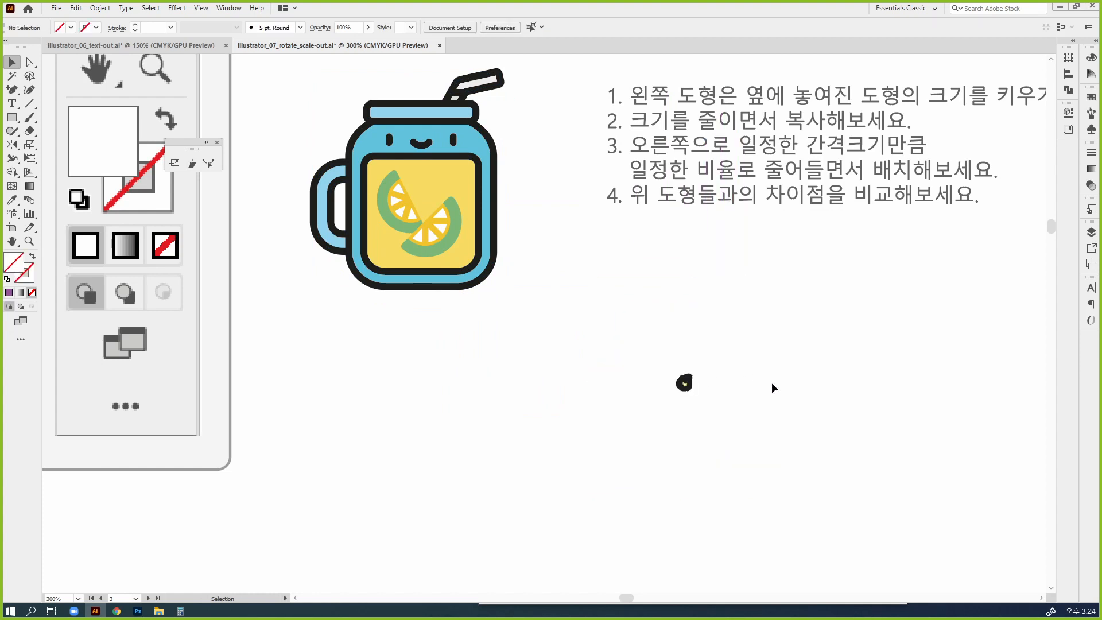
Undo the tiny shrink of the lemon jar copy, scale it down around its centre less drastically, and deselect it.
{"action": "key", "text": "ctrl+z"}
{"action": "left_click_drag", "start_coordinate": [774, 280], "coordinate": [722, 340]}
{"action": "left_click", "coordinate": [781, 384]}
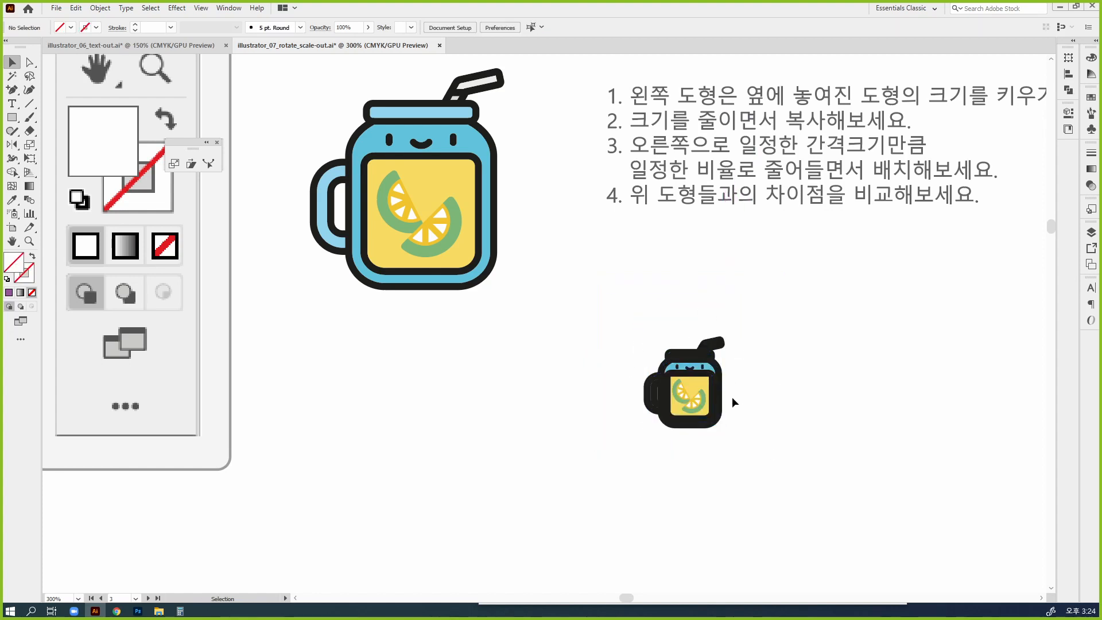
Turn on Scale Strokes & Effects in the Scale tool's options, keeping the uniform scale at 50%.
{"action": "double_click", "coordinate": [30, 145]}
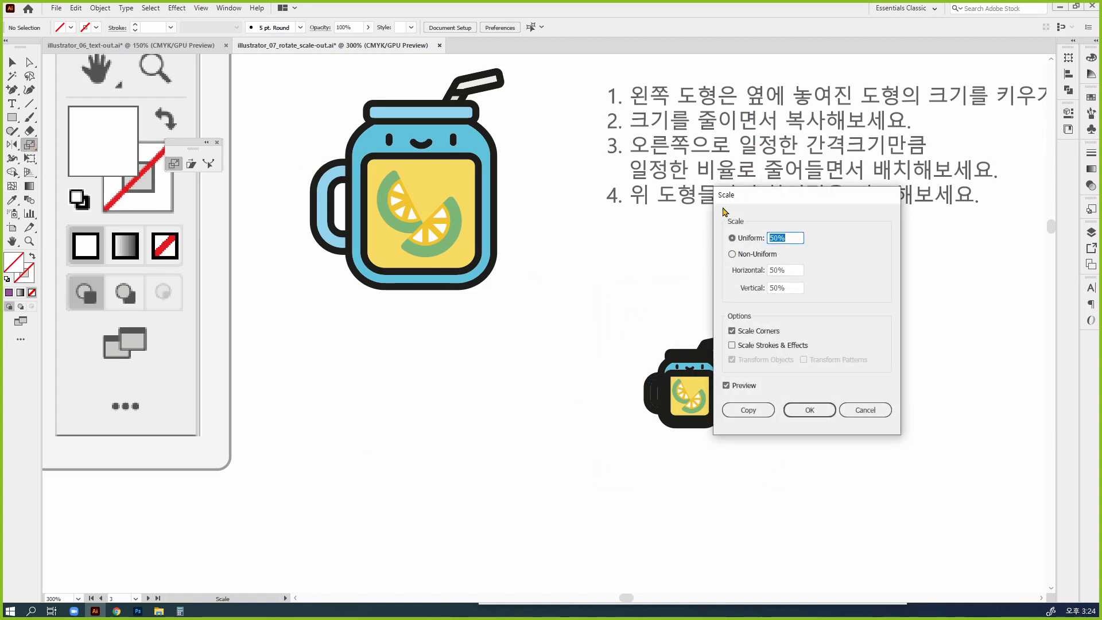
{"action": "left_click_drag", "start_coordinate": [740, 195], "coordinate": [701, 155]}
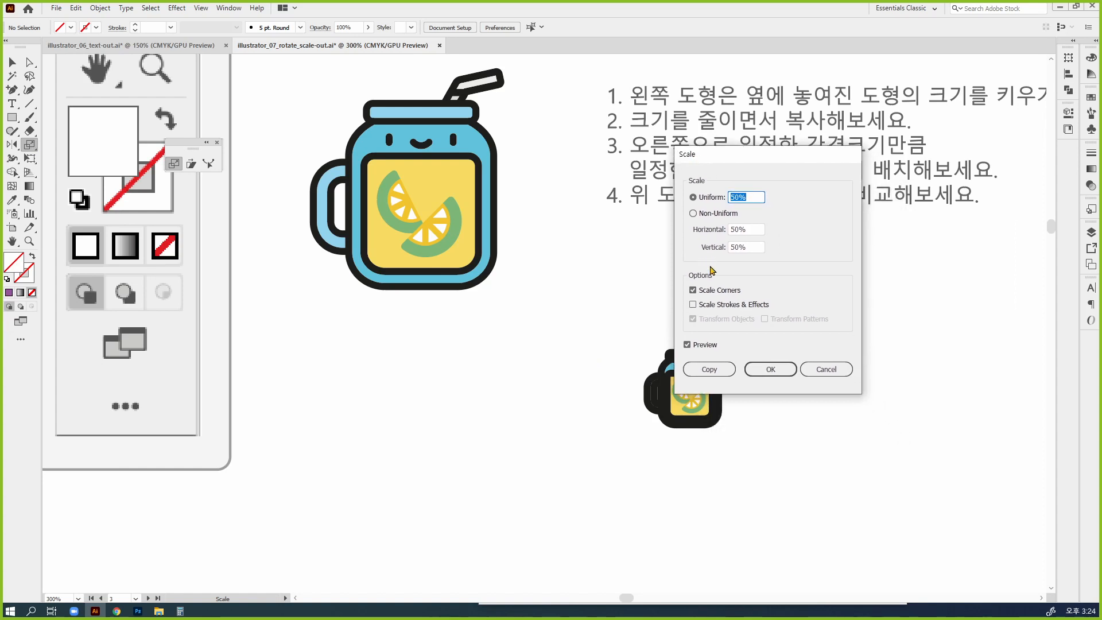
{"action": "left_click", "coordinate": [693, 305]}
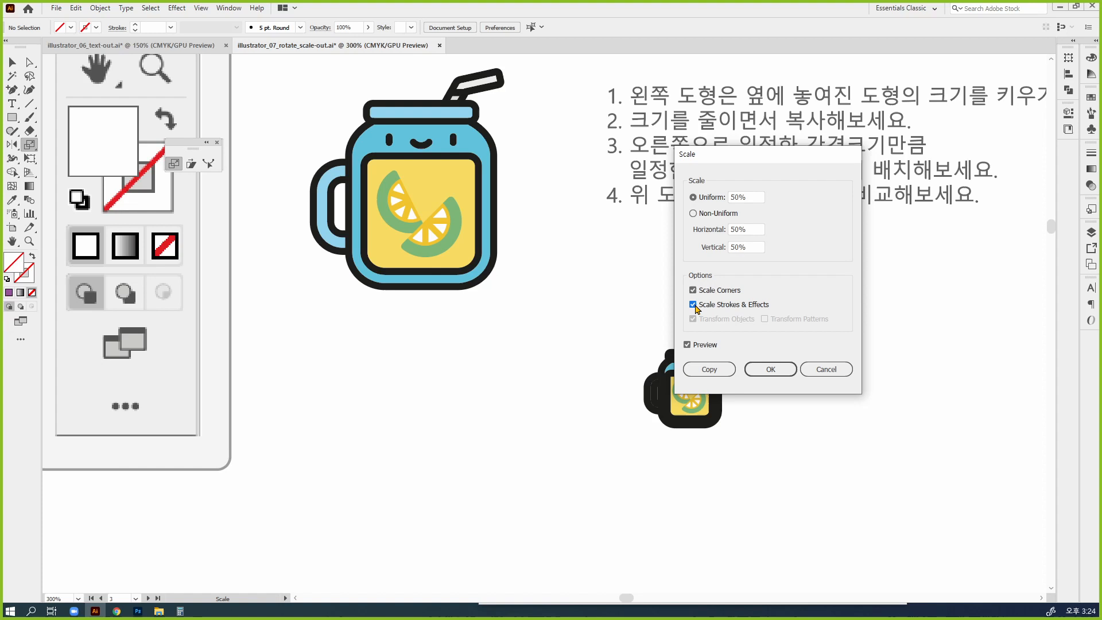
{"action": "left_click", "coordinate": [758, 367]}
Duplicate the large lemon jar to its lower right, shrink the copy proportionally beside the thick-stroked one, and deselect it.
{"action": "key", "text": "v"}
{"action": "left_click_drag", "start_coordinate": [422, 214], "coordinate": [850, 386]}
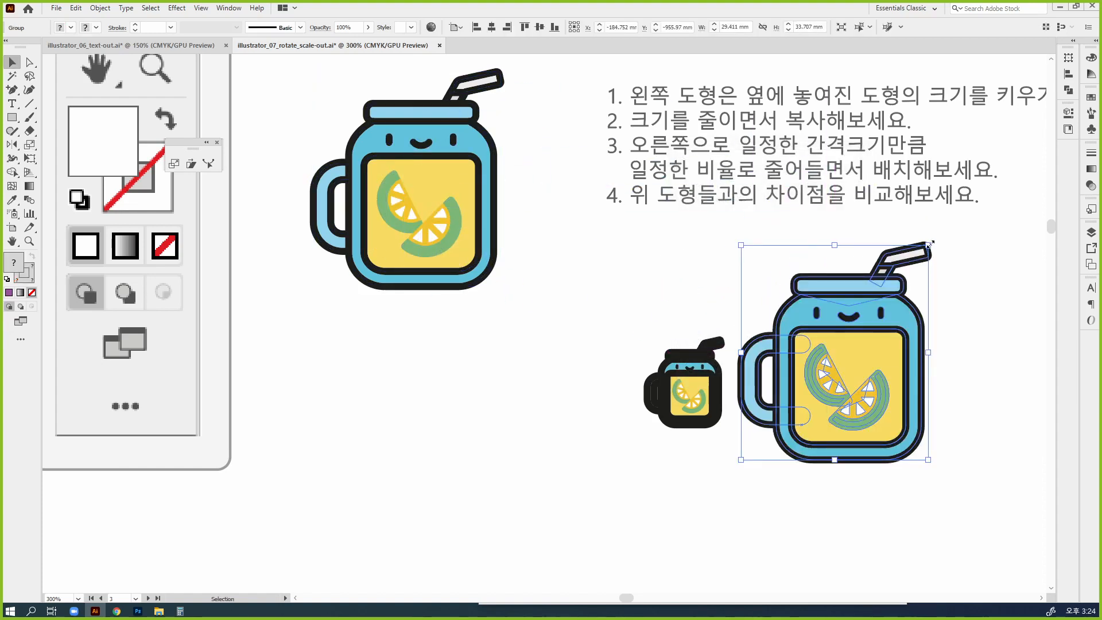
{"action": "left_click_drag", "start_coordinate": [931, 244], "coordinate": [859, 322]}
{"action": "left_click", "coordinate": [920, 412]}
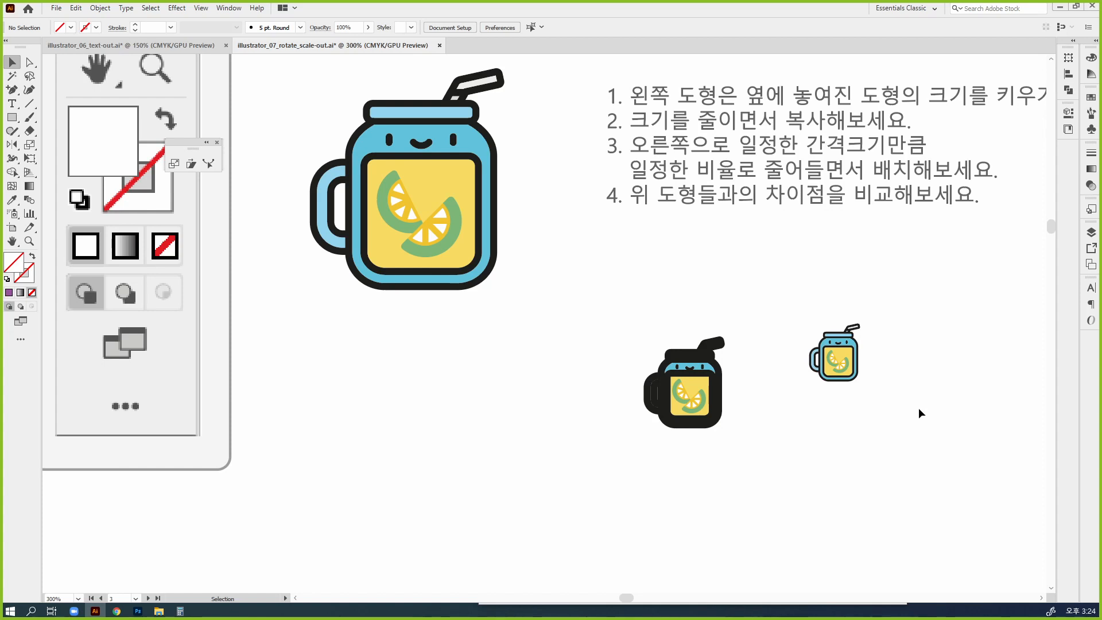
Recheck the Scale tool's options without changing them, and delete both small lemon jar copies.
{"action": "left_click", "coordinate": [29, 144]}
{"action": "double_click", "coordinate": [28, 145]}
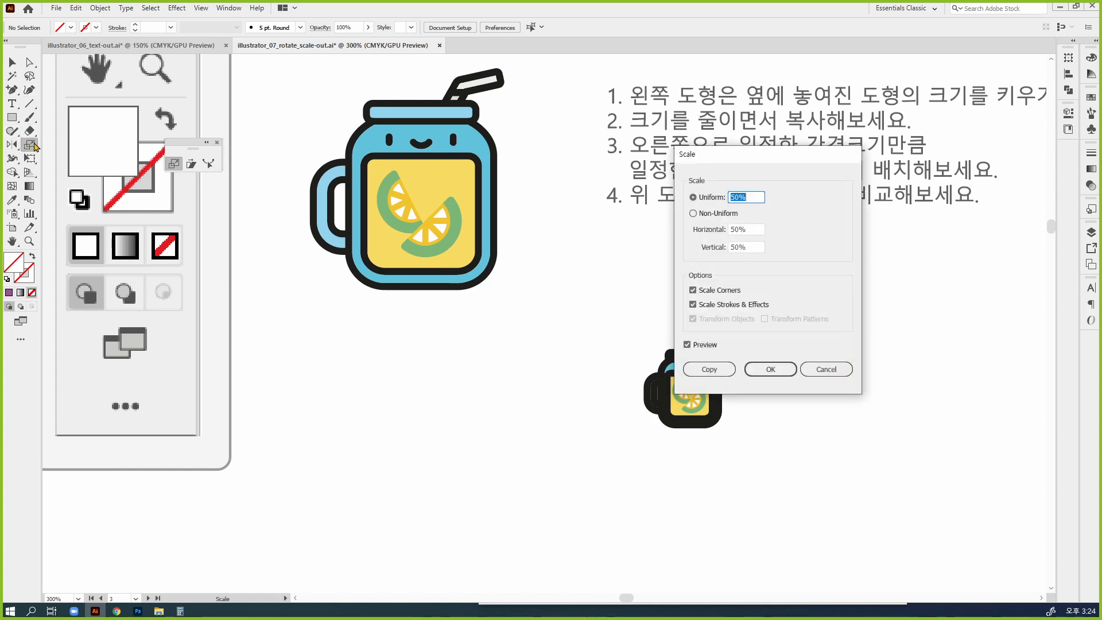
{"action": "left_click", "coordinate": [828, 367]}
{"action": "key", "text": "v"}
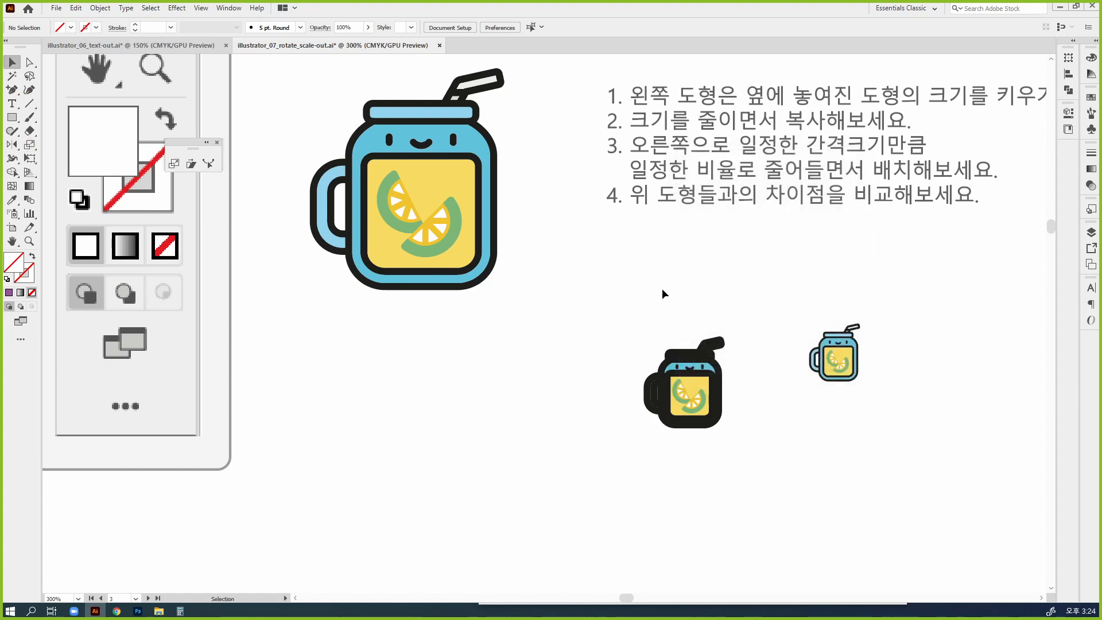
{"action": "left_click_drag", "start_coordinate": [662, 288], "coordinate": [1031, 514]}
{"action": "key", "text": "Delete"}
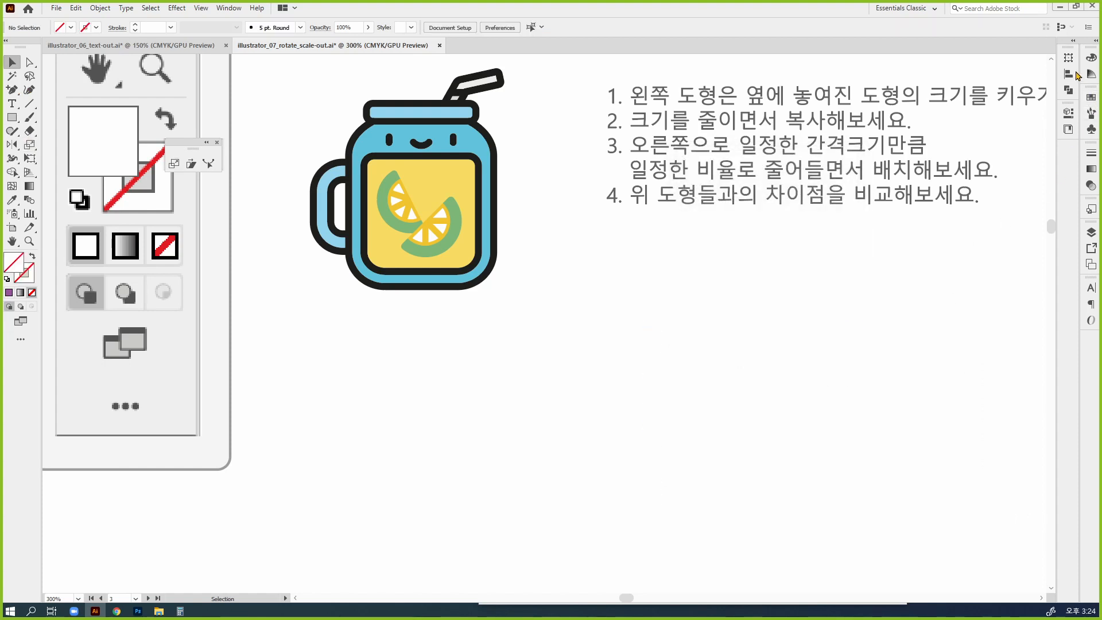
Duplicate the lemon jar to its lower right and examine the Scale Corners and Scale Strokes & Effects options in its transform properties.
{"action": "left_click", "coordinate": [1068, 112]}
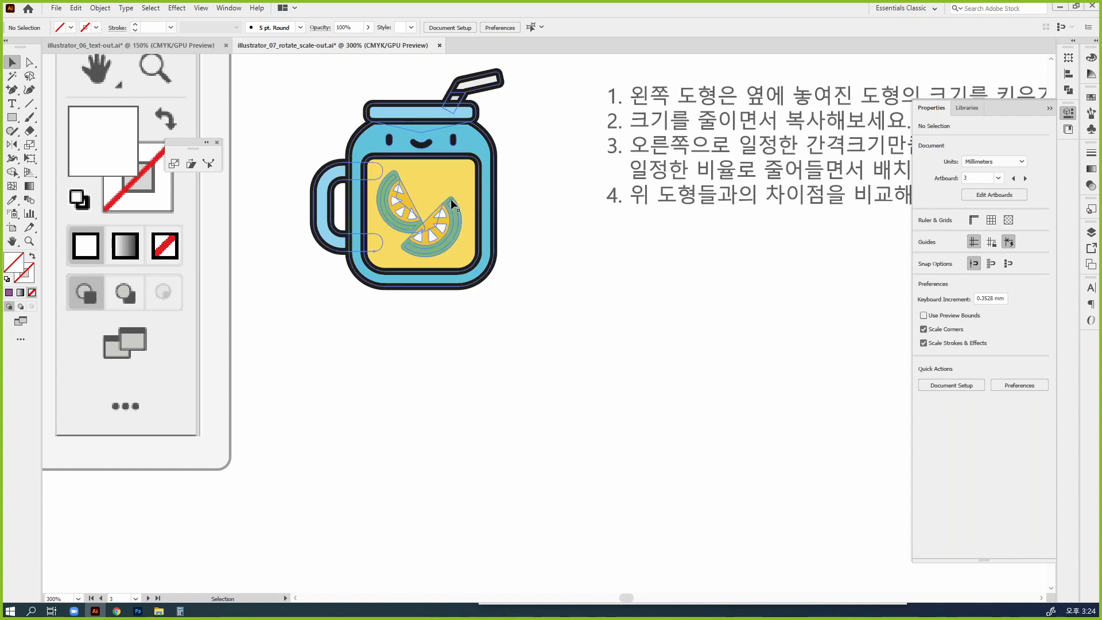
{"action": "left_click_drag", "start_coordinate": [450, 198], "coordinate": [655, 329]}
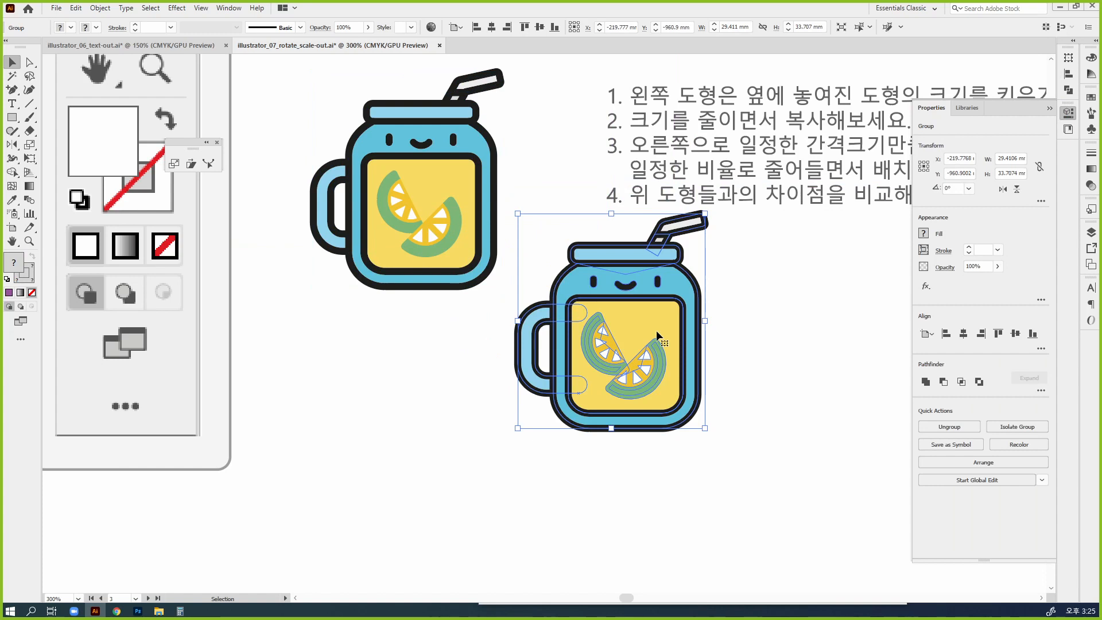
{"action": "left_click", "coordinate": [1041, 201]}
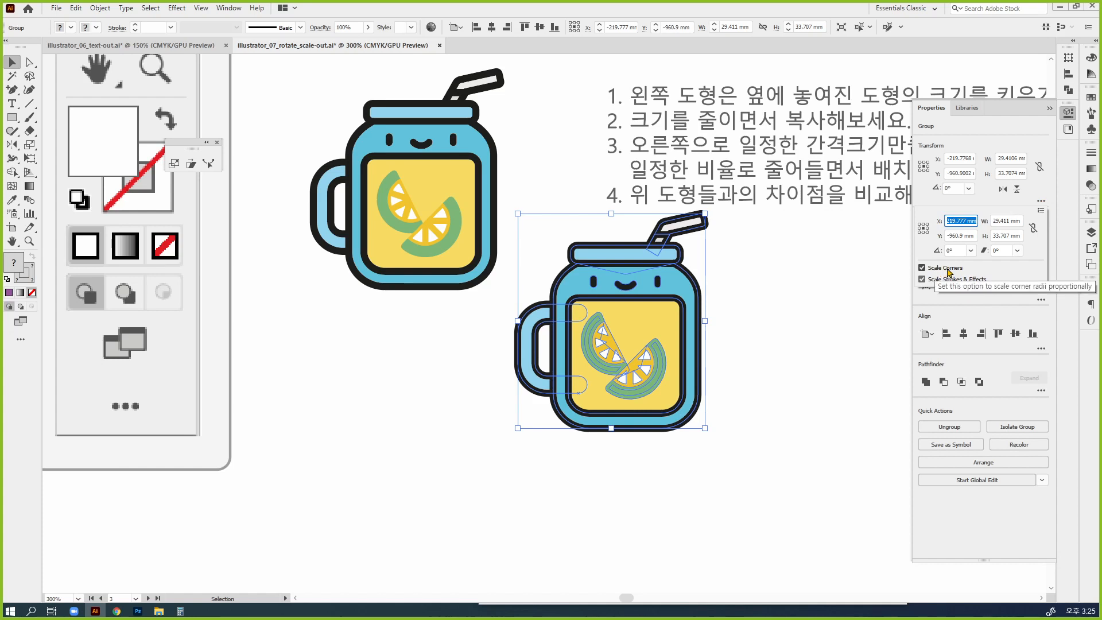
{"action": "left_click", "coordinate": [1040, 210]}
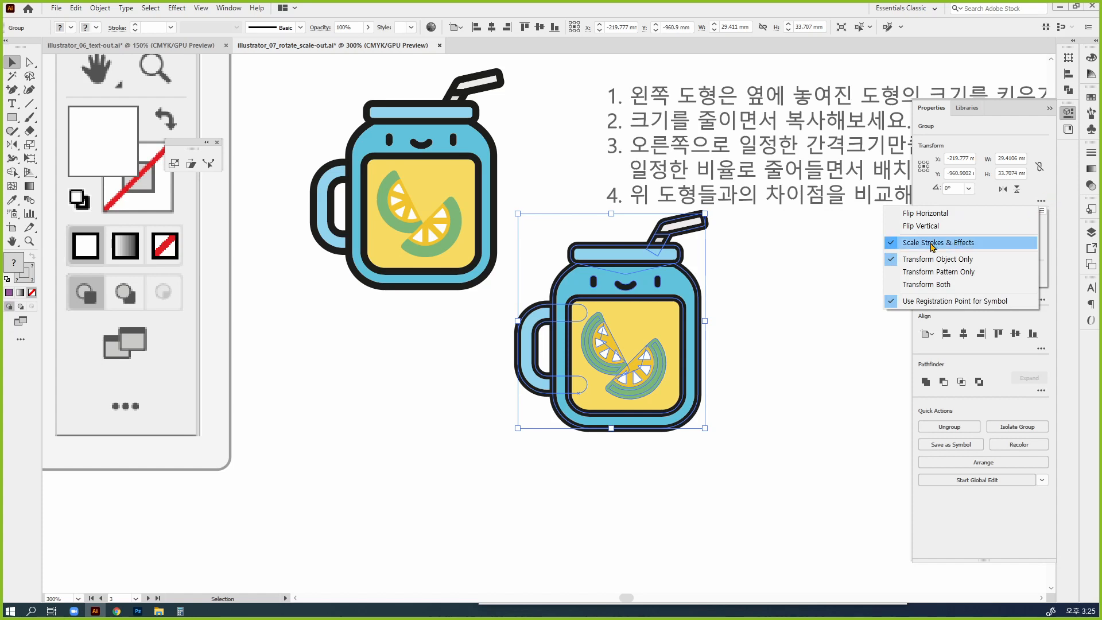
{"action": "left_click", "coordinate": [1057, 194]}
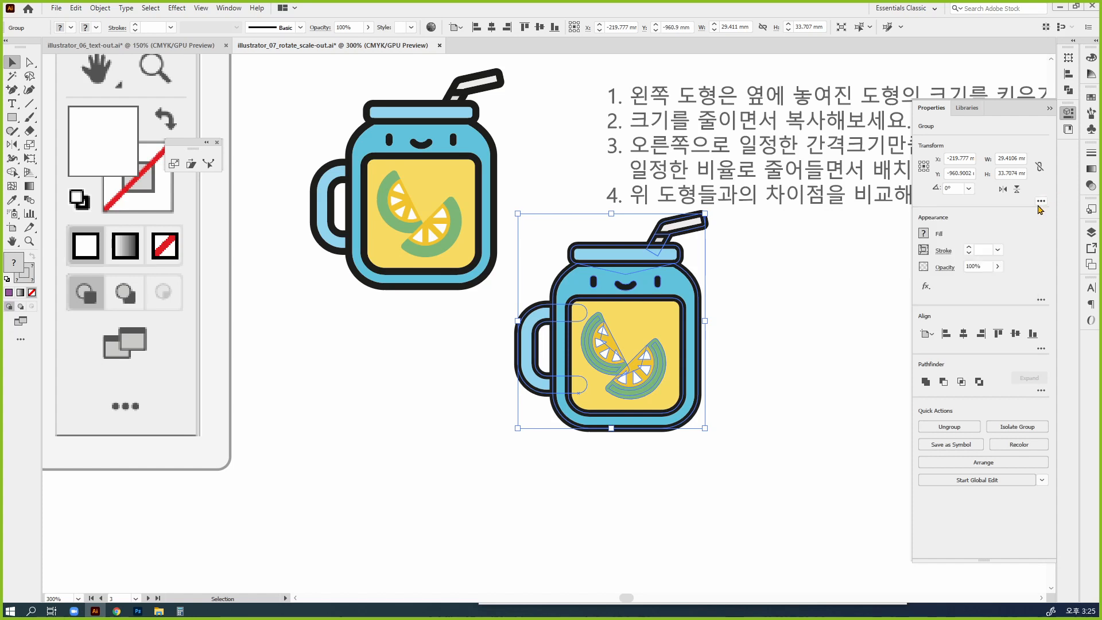
{"action": "left_click", "coordinate": [1039, 203]}
{"action": "left_click", "coordinate": [1039, 203]}
{"action": "left_click", "coordinate": [1039, 203]}
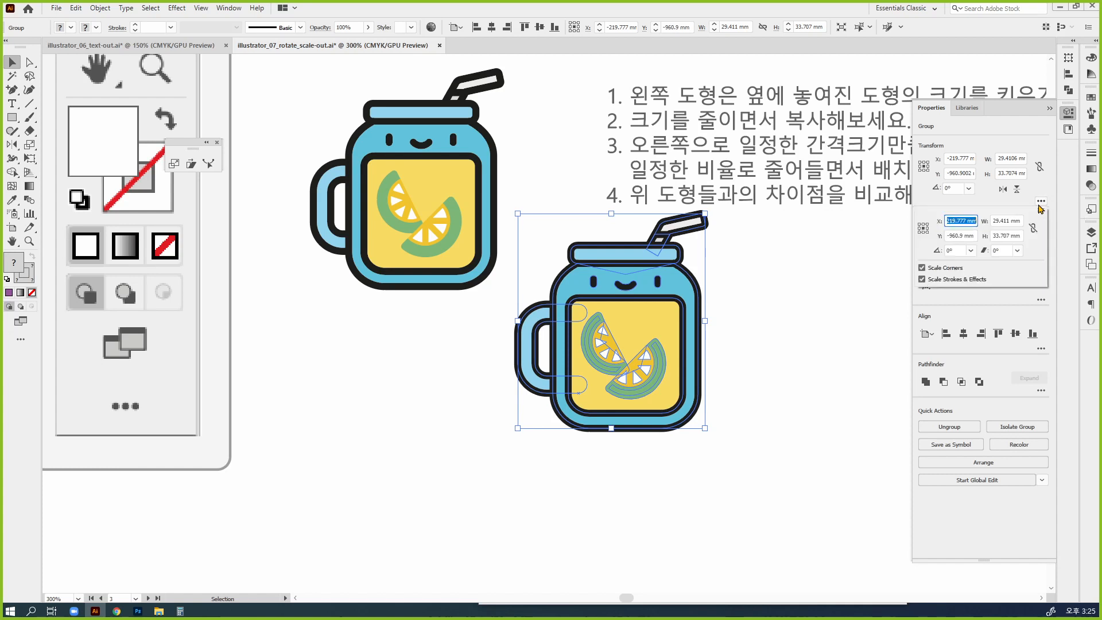
{"action": "left_click", "coordinate": [1039, 204]}
{"action": "left_click", "coordinate": [1038, 204]}
{"action": "left_click", "coordinate": [1038, 205]}
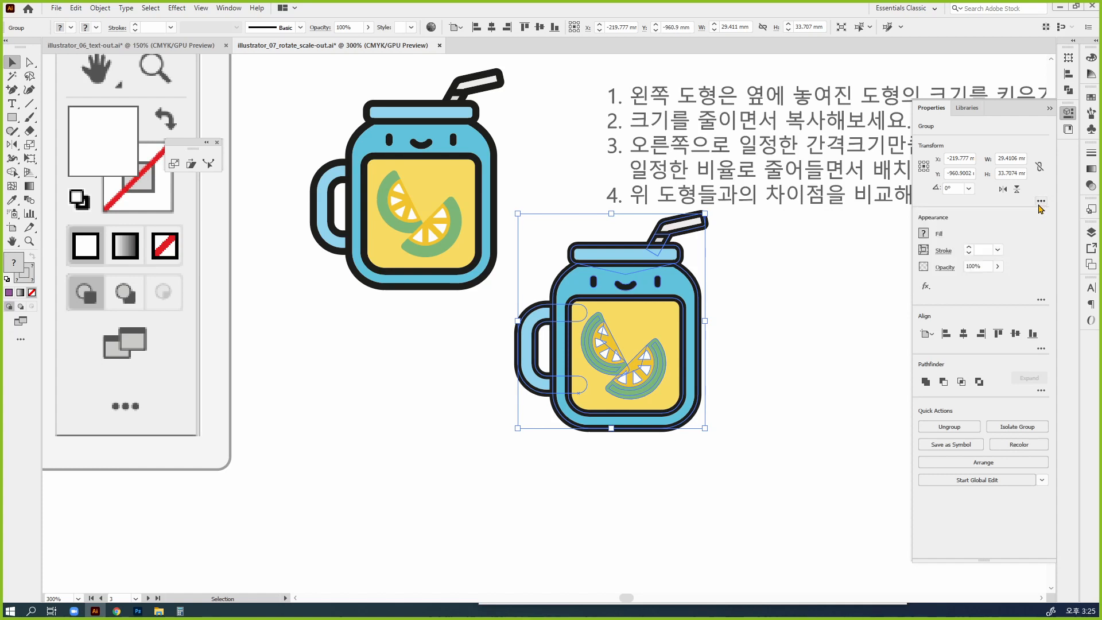
{"action": "left_click", "coordinate": [1038, 204]}
{"action": "left_click", "coordinate": [1039, 205]}
Preview a uniform 50% scale with Scale Strokes & Effects on the jar copy, cancel it, and delete the copy.
{"action": "double_click", "coordinate": [31, 144]}
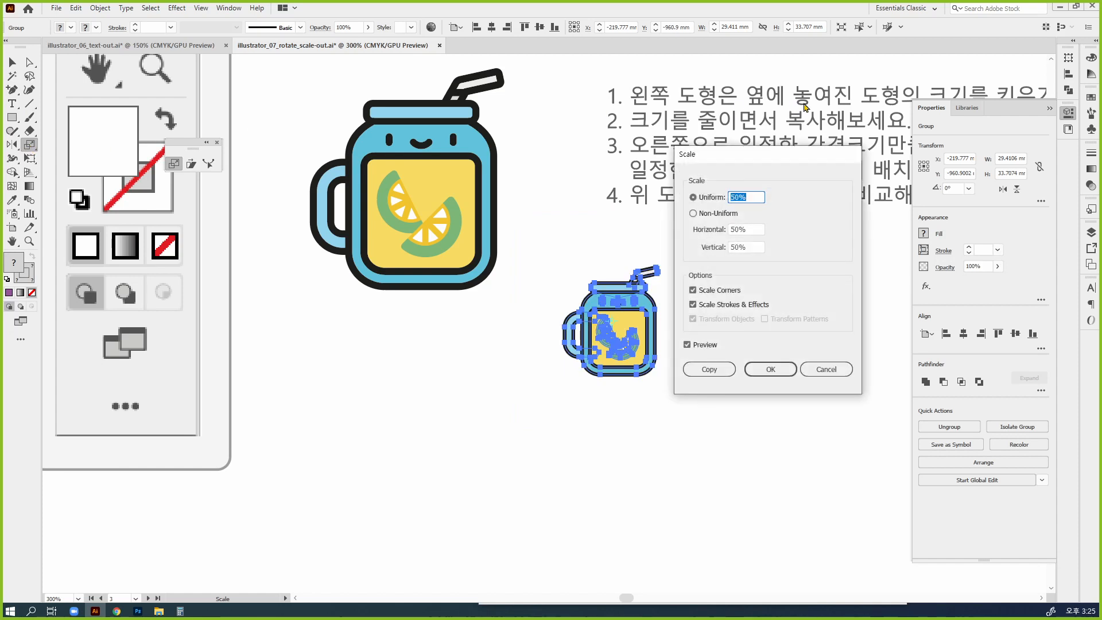
{"action": "key", "text": "Escape"}
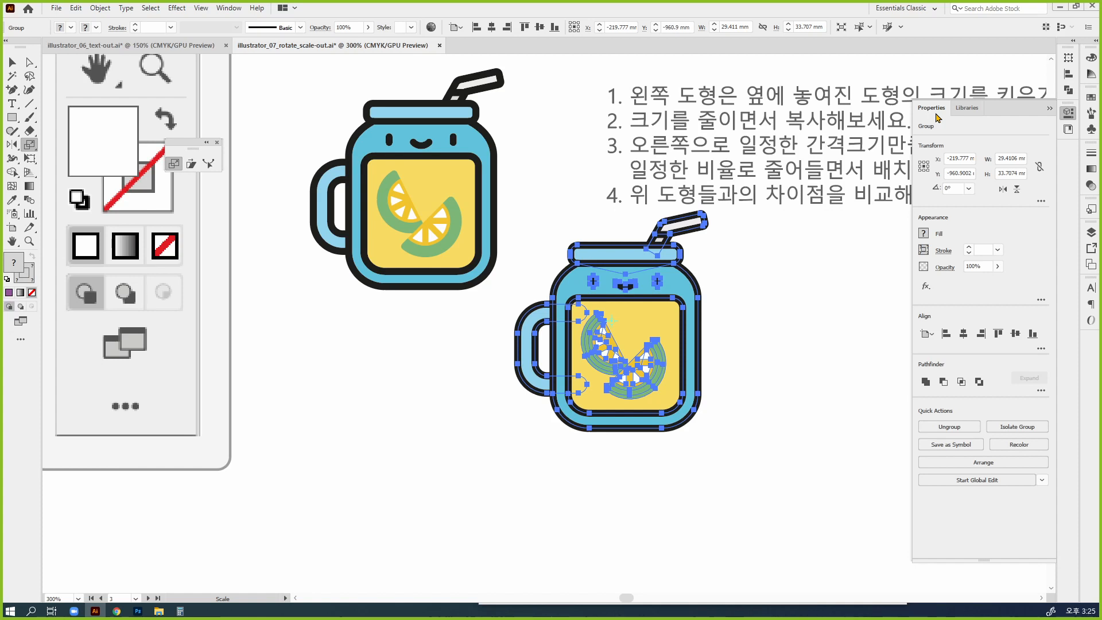
{"action": "double_click", "coordinate": [31, 147]}
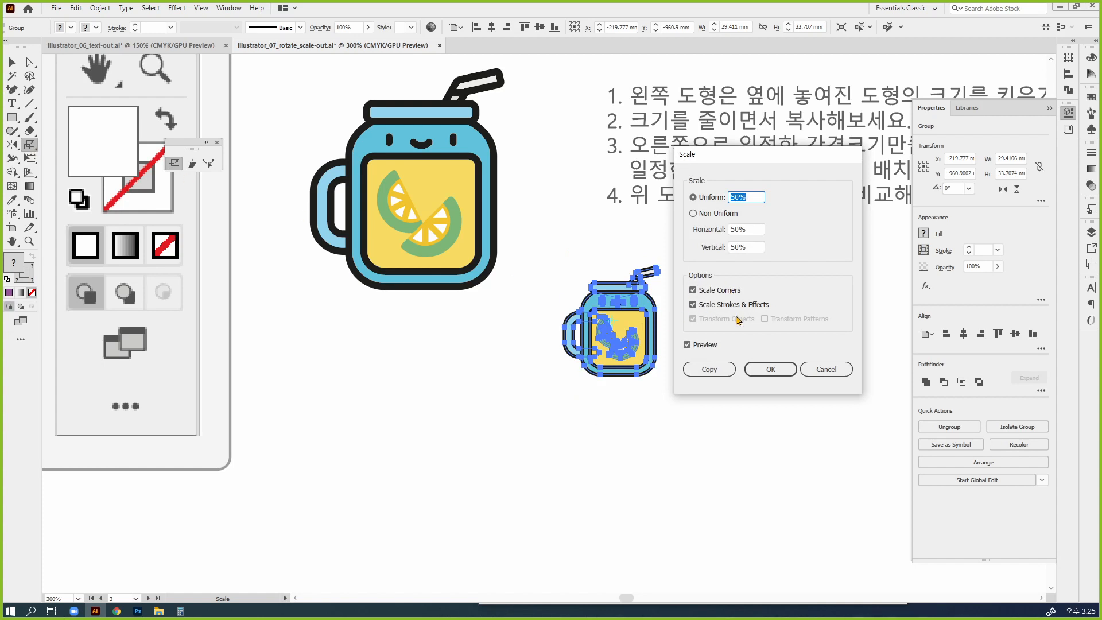
{"action": "left_click", "coordinate": [826, 369]}
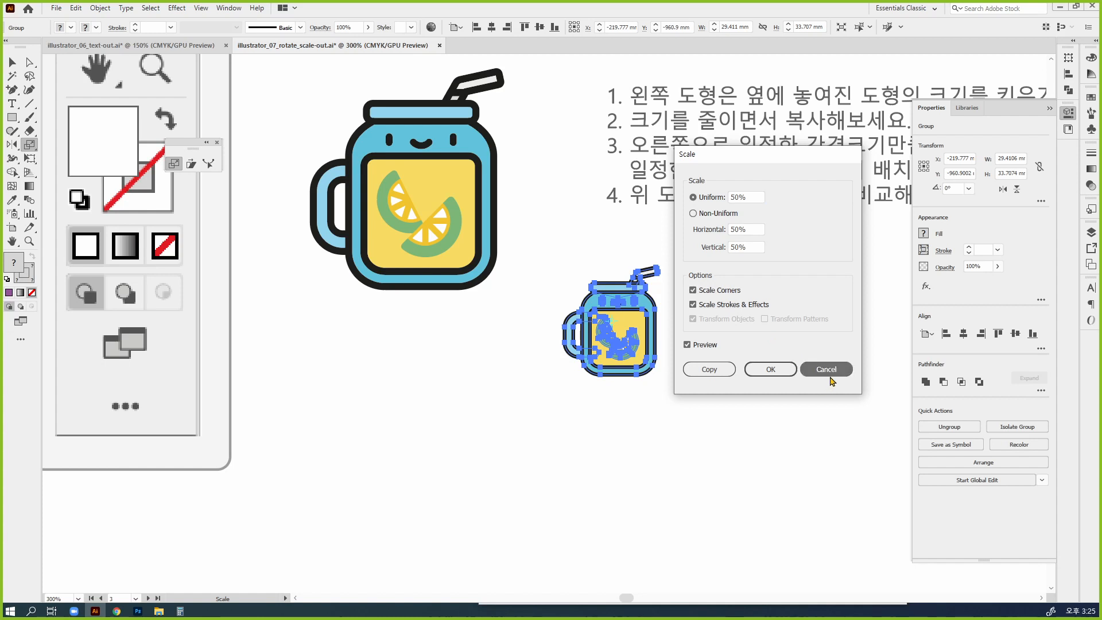
{"action": "left_click", "coordinate": [12, 61]}
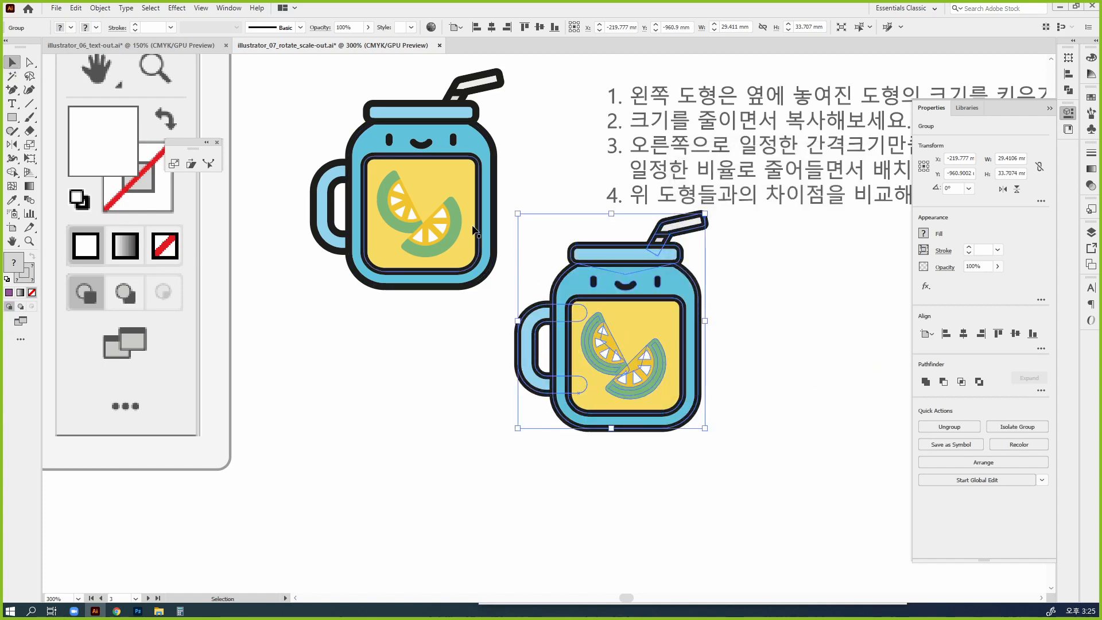
{"action": "key", "text": "Delete"}
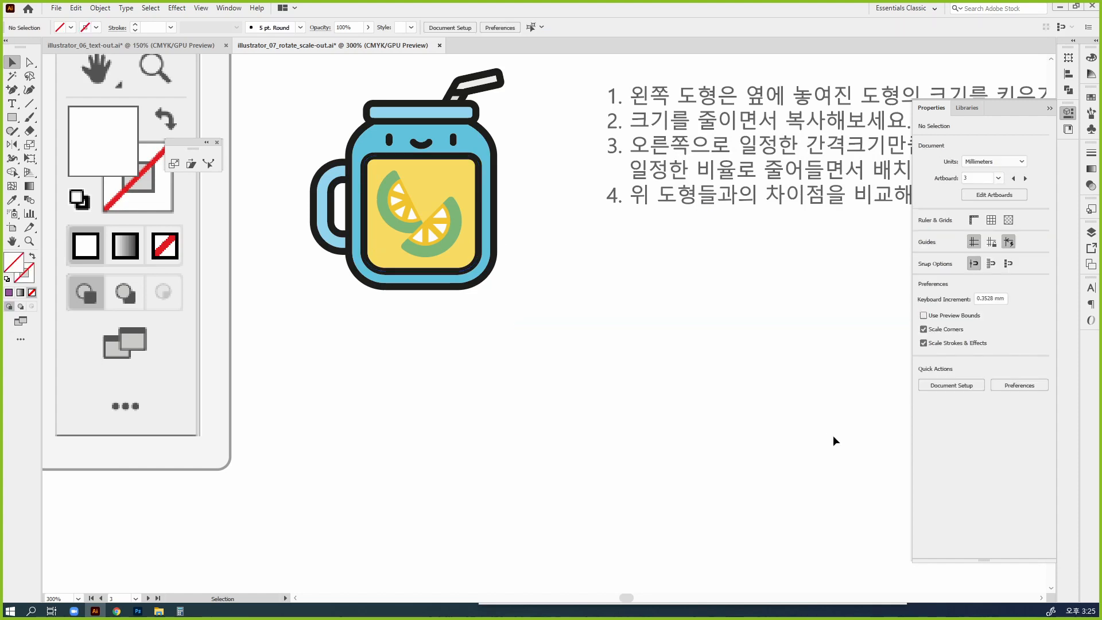
Go to the Shear tool page, select the upright blue bus, and activate the Shear tool.
{"action": "key", "text": "ctrl+minus"}
{"action": "key", "text": "ctrl+minus"}
{"action": "key", "text": "ctrl+minus"}
{"action": "key", "text": "ctrl+minus"}
{"action": "key", "text": "ctrl+minus"}
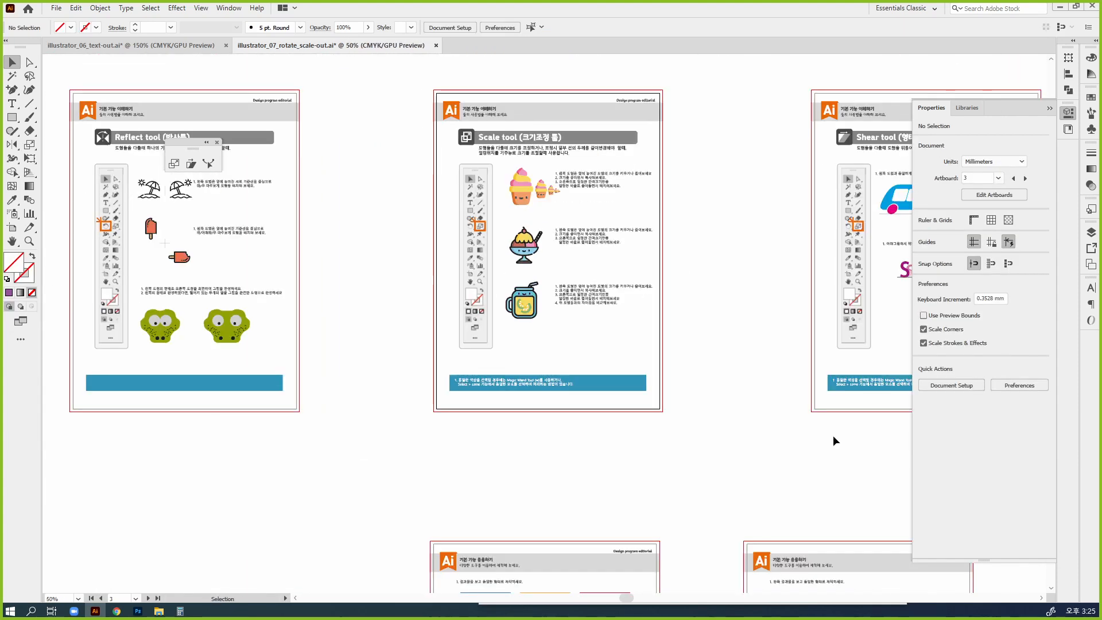
{"action": "left_click_drag", "start_coordinate": [759, 393], "coordinate": [361, 391]}
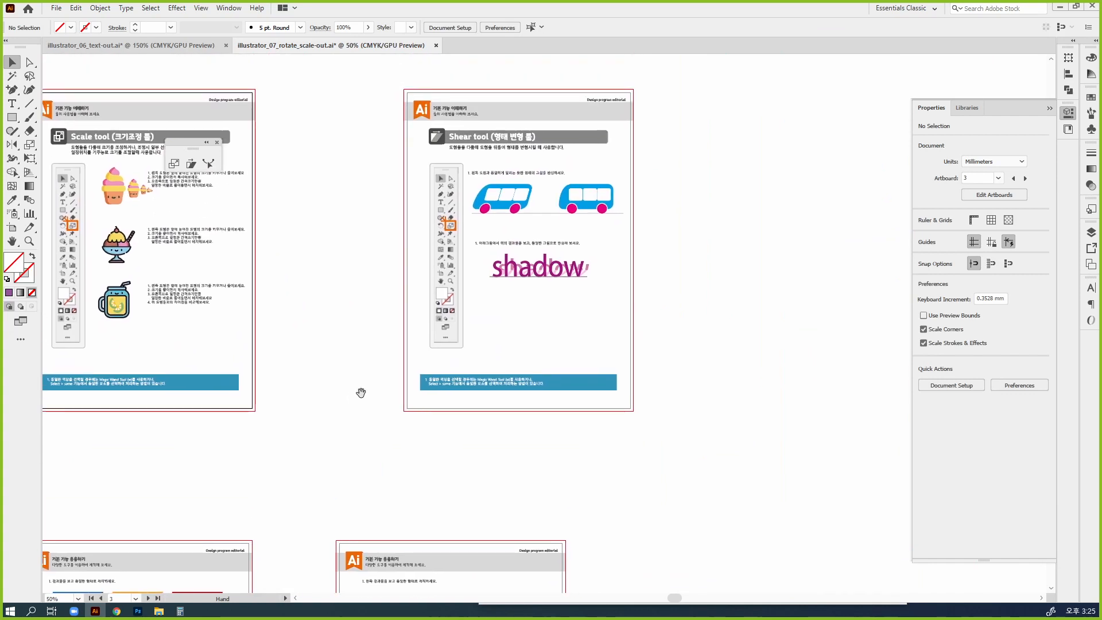
{"action": "left_click", "coordinate": [549, 327]}
{"action": "scroll", "coordinate": [551, 341], "scroll_direction": "up", "scroll_amount": 3}
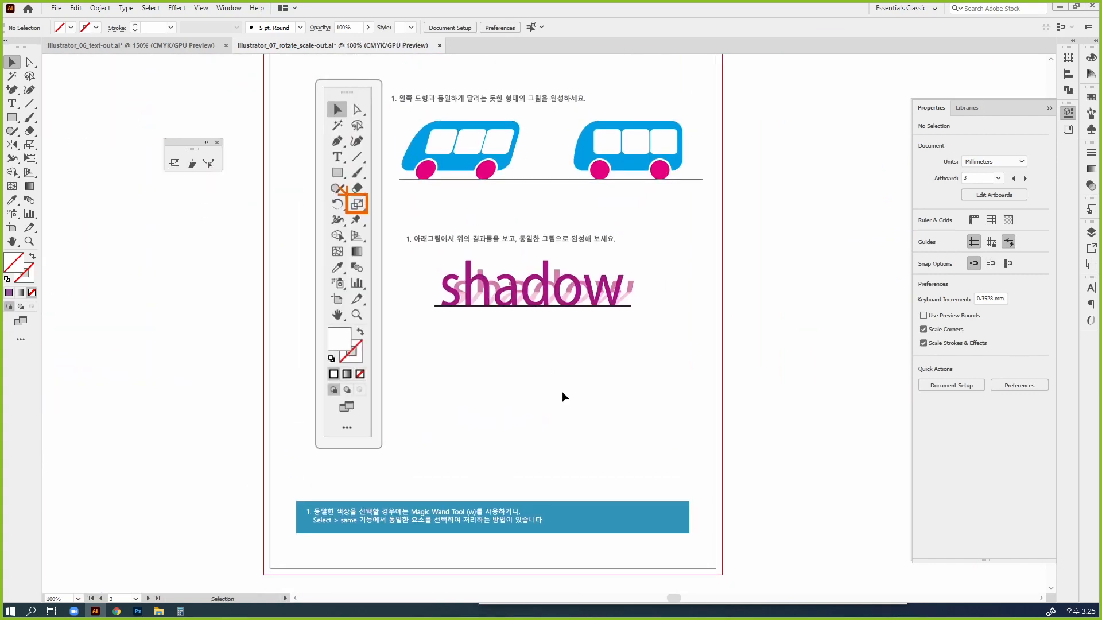
{"action": "left_click", "coordinate": [493, 125]}
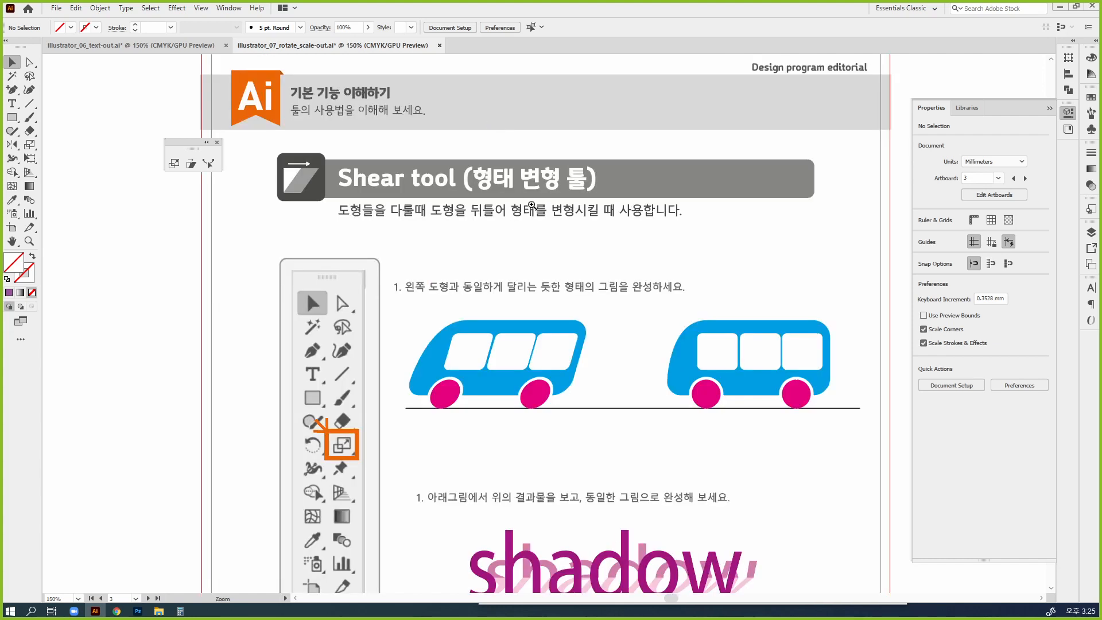
{"action": "left_click_drag", "start_coordinate": [577, 379], "coordinate": [501, 274]}
{"action": "left_click", "coordinate": [651, 271]}
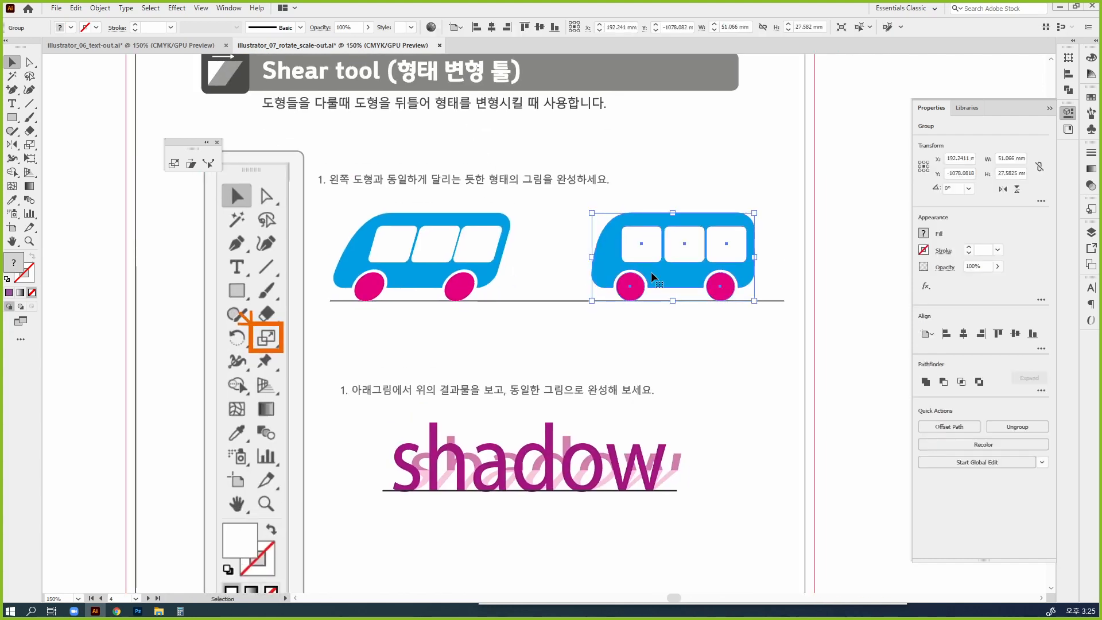
{"action": "left_click", "coordinate": [194, 165]}
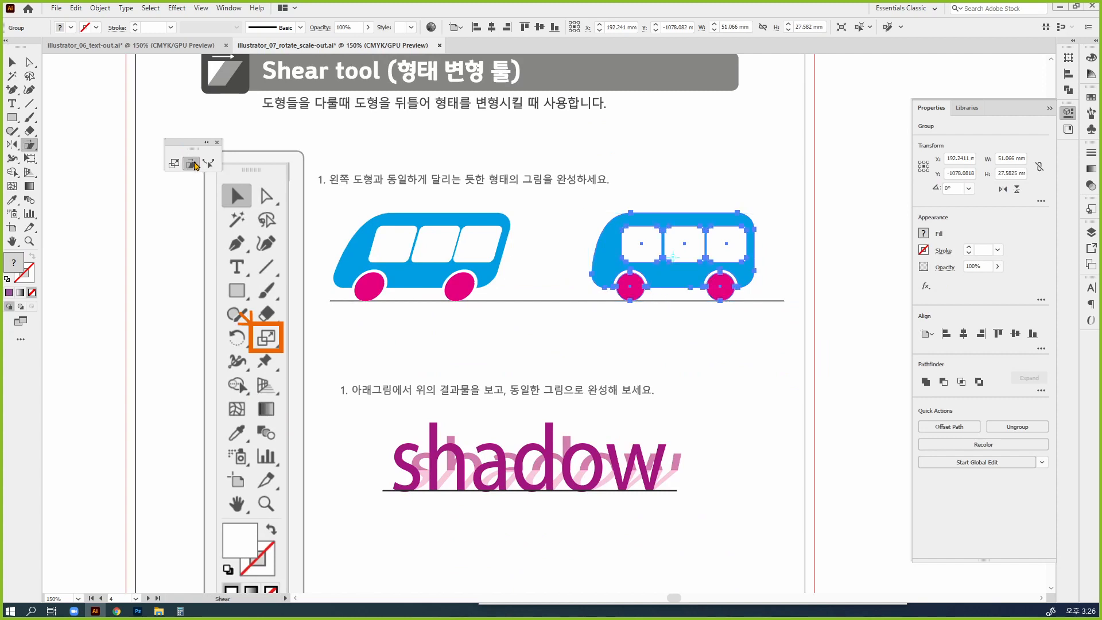
Try slanting the upright bus to the right with a freehand shear to about 73 mm wide, and undo it.
{"action": "left_click", "coordinate": [680, 302], "text": "ctrl"}
{"action": "left_click_drag", "start_coordinate": [585, 331], "coordinate": [614, 310]}
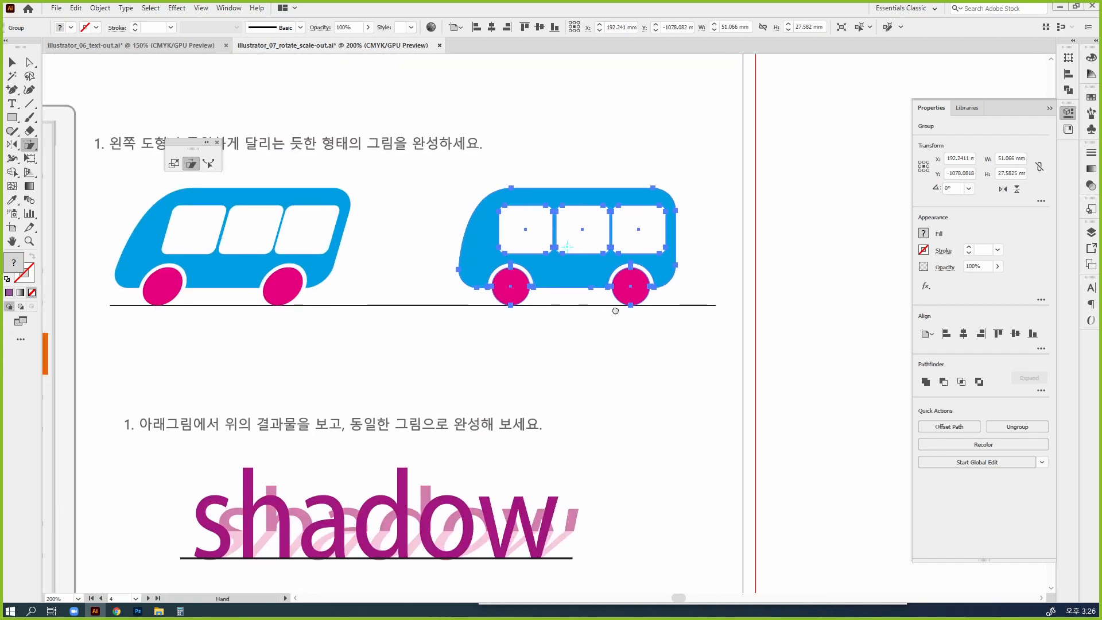
{"action": "left_click_drag", "start_coordinate": [506, 159], "coordinate": [609, 152]}
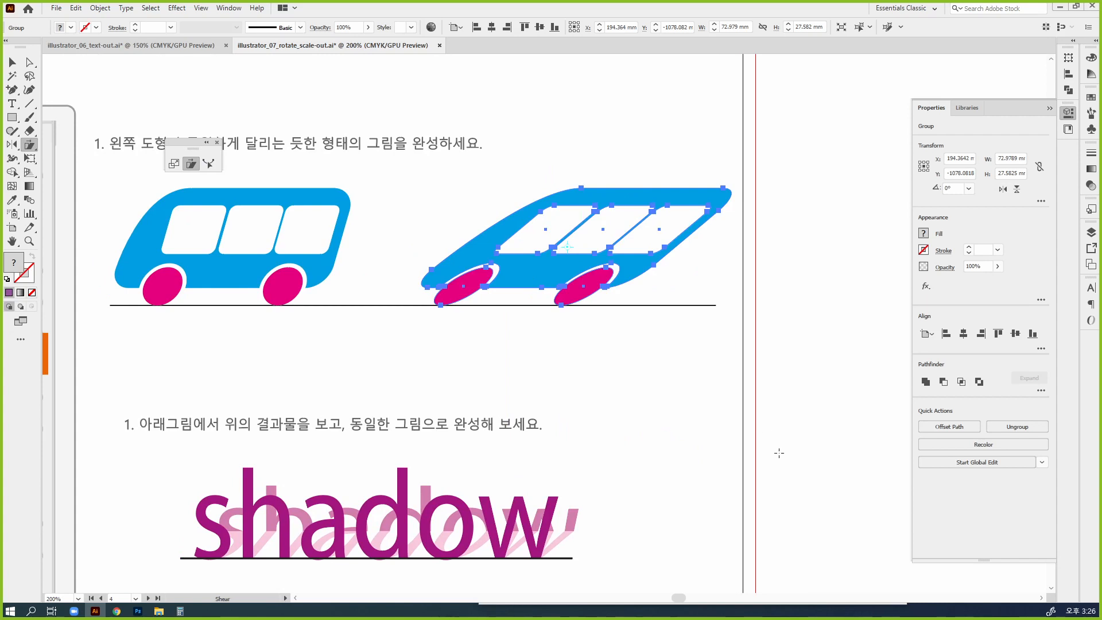
{"action": "key", "text": "ctrl+z"}
Shear the bus freehand about its centre to about 81 mm wide, mark the rear wheel's shift in red, and undo the shear.
{"action": "left_click_drag", "start_coordinate": [505, 179], "coordinate": [617, 185]}
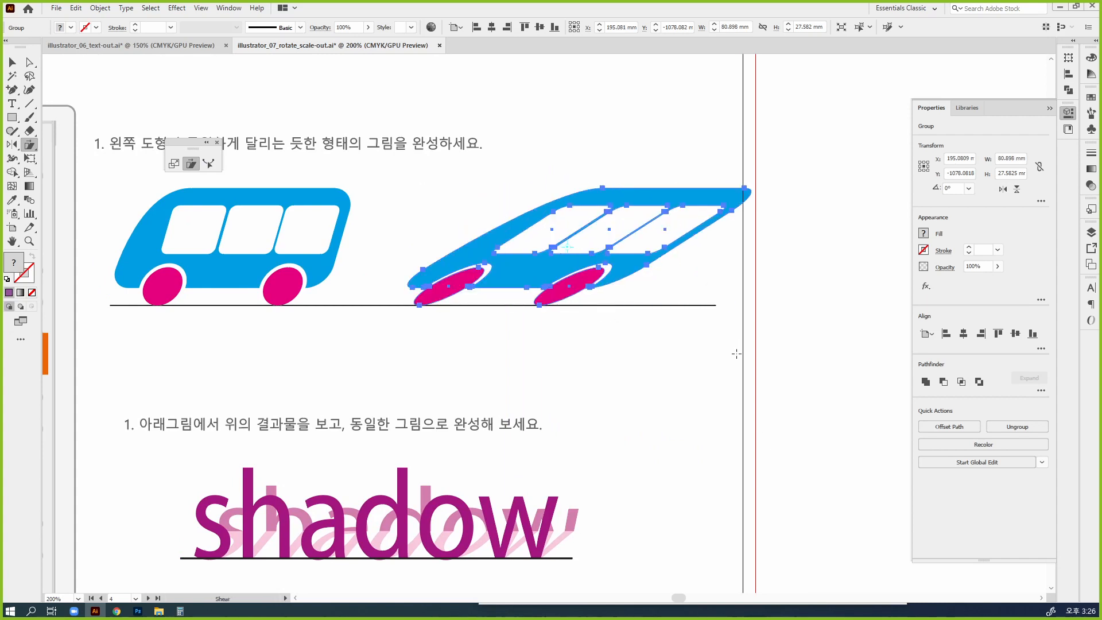
{"action": "key", "text": "ctrl+2"}
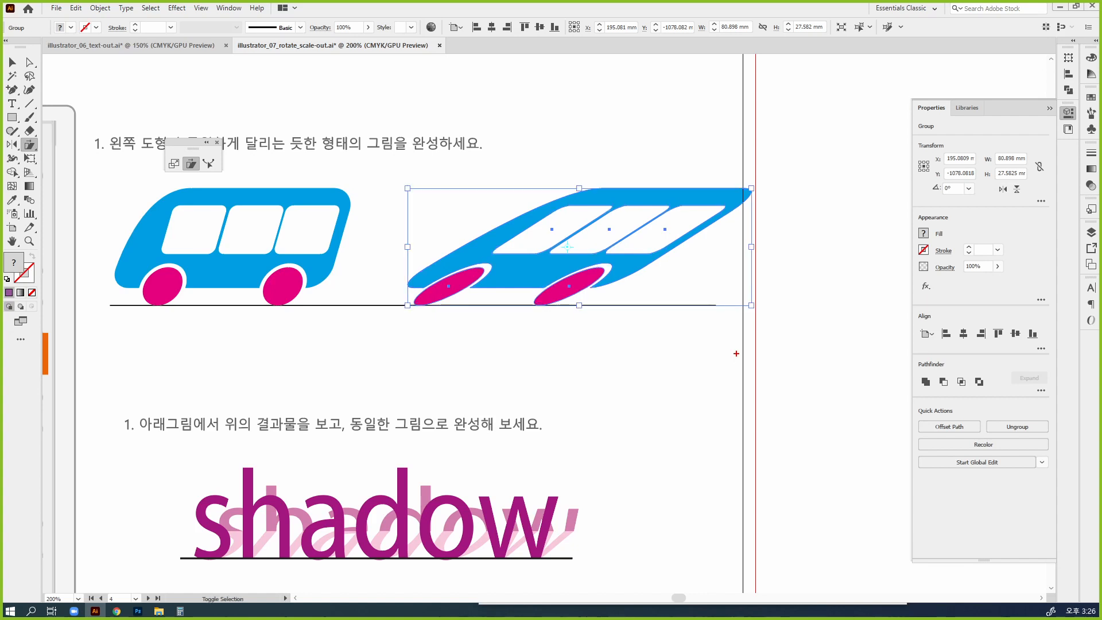
{"action": "mouse_move", "coordinate": [616, 288]}
{"action": "left_mouse_down"}
{"action": "mouse_move", "coordinate": [618, 320]}
{"action": "mouse_move", "coordinate": [629, 304]}
{"action": "mouse_move", "coordinate": [568, 317]}
{"action": "left_mouse_up"}
{"action": "left_click_drag", "start_coordinate": [591, 301], "coordinate": [587, 318]}
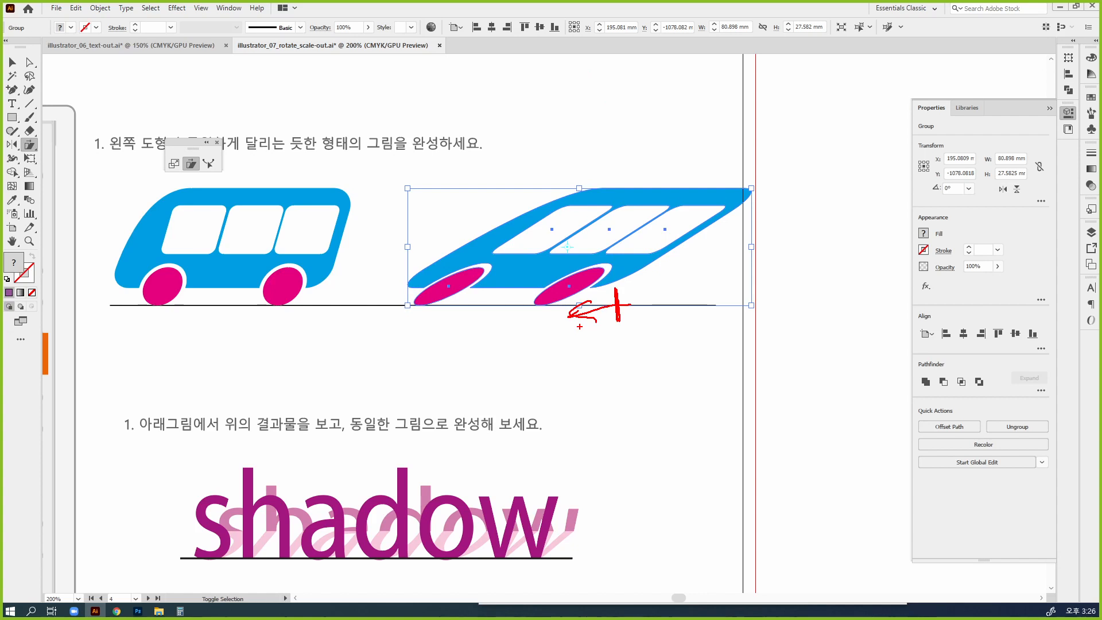
{"action": "mouse_move", "coordinate": [577, 251]}
{"action": "left_mouse_down"}
{"action": "mouse_move", "coordinate": [536, 287]}
{"action": "mouse_move", "coordinate": [557, 289]}
{"action": "left_mouse_up"}
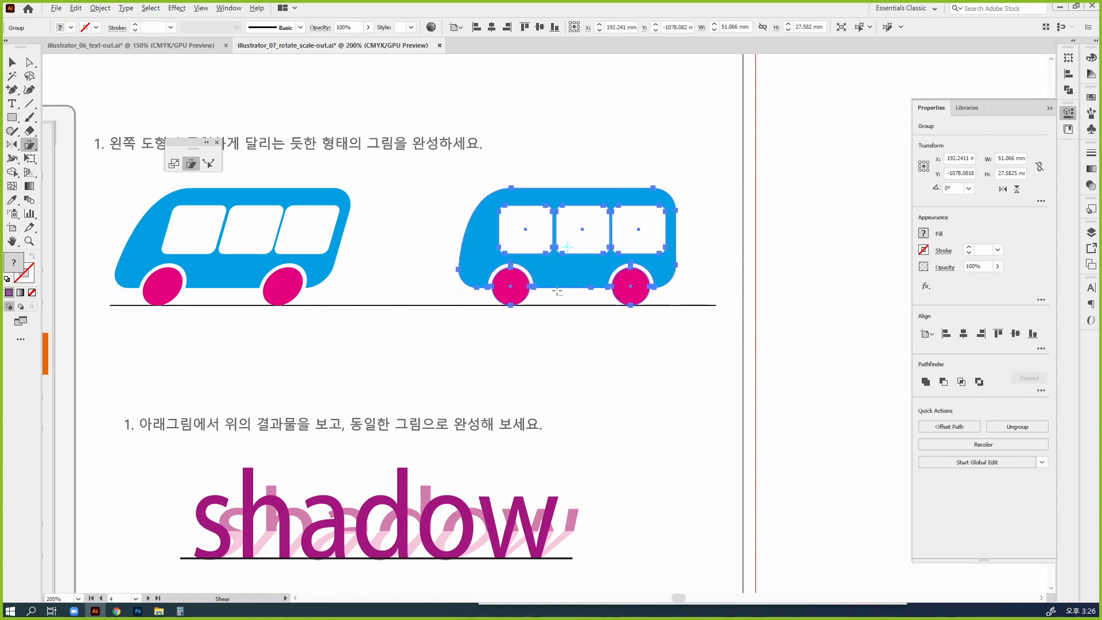
Open the Shear options for the bus from a wheel's base, switch between the Horizontal and Vertical axes, and cancel.
{"action": "left_click", "coordinate": [630, 305], "text": "alt"}
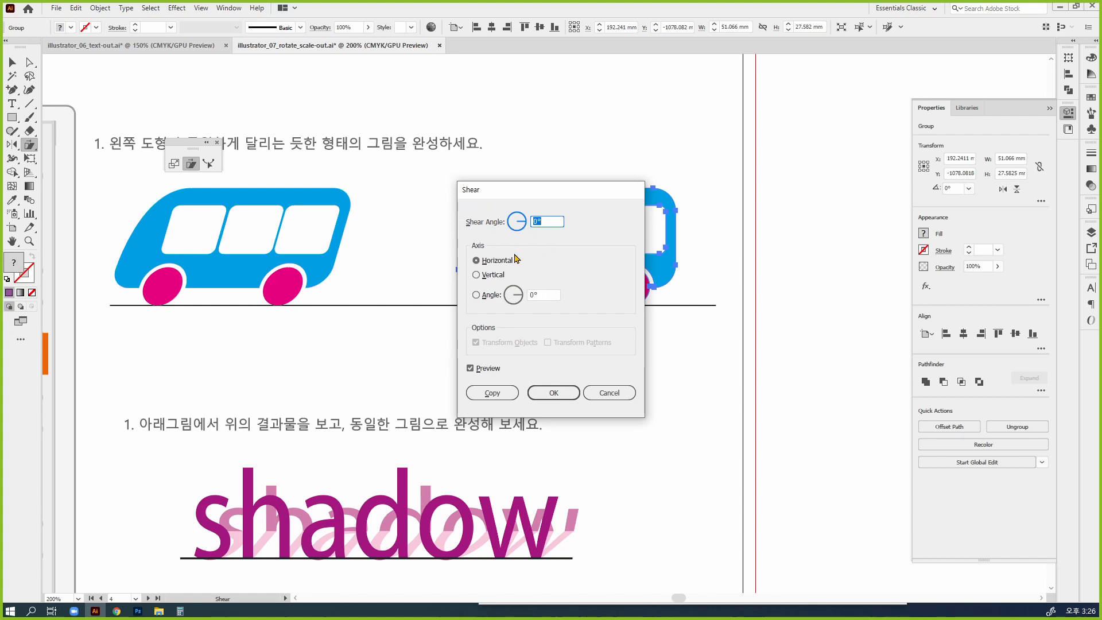
{"action": "left_click", "coordinate": [498, 274]}
{"action": "left_click", "coordinate": [498, 262]}
{"action": "left_click", "coordinate": [498, 273]}
{"action": "left_click", "coordinate": [498, 261]}
{"action": "left_click", "coordinate": [626, 391]}
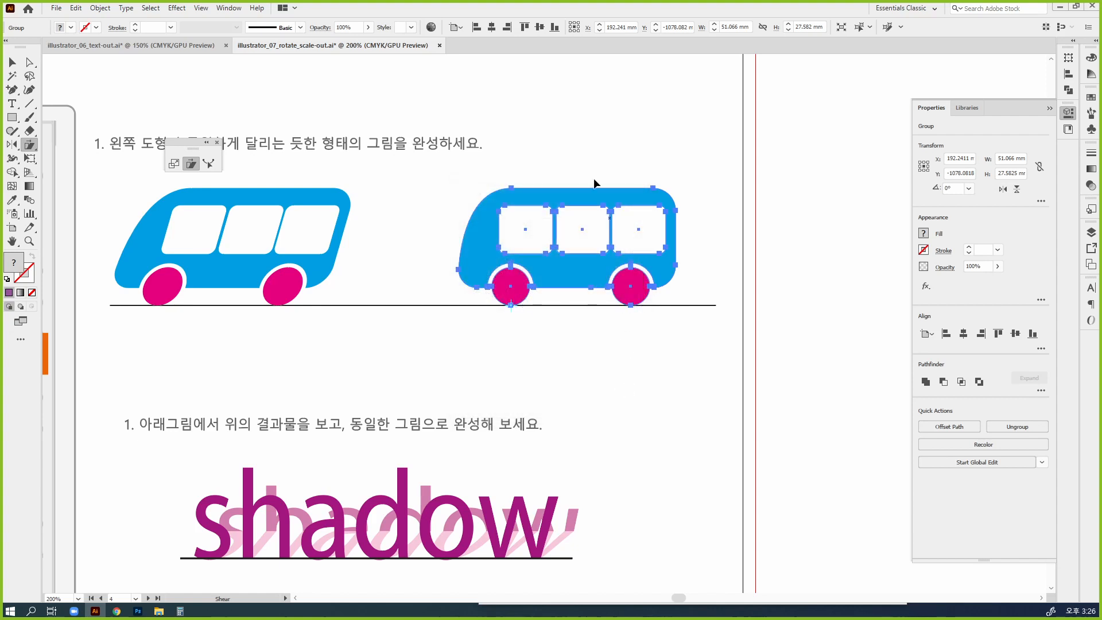
Shear the upright bus freehand to the right about its left wheel's base to about 64 mm wide, and deselect it.
{"action": "key", "text": "v"}
{"action": "left_click_drag", "start_coordinate": [645, 231], "coordinate": [603, 139]}
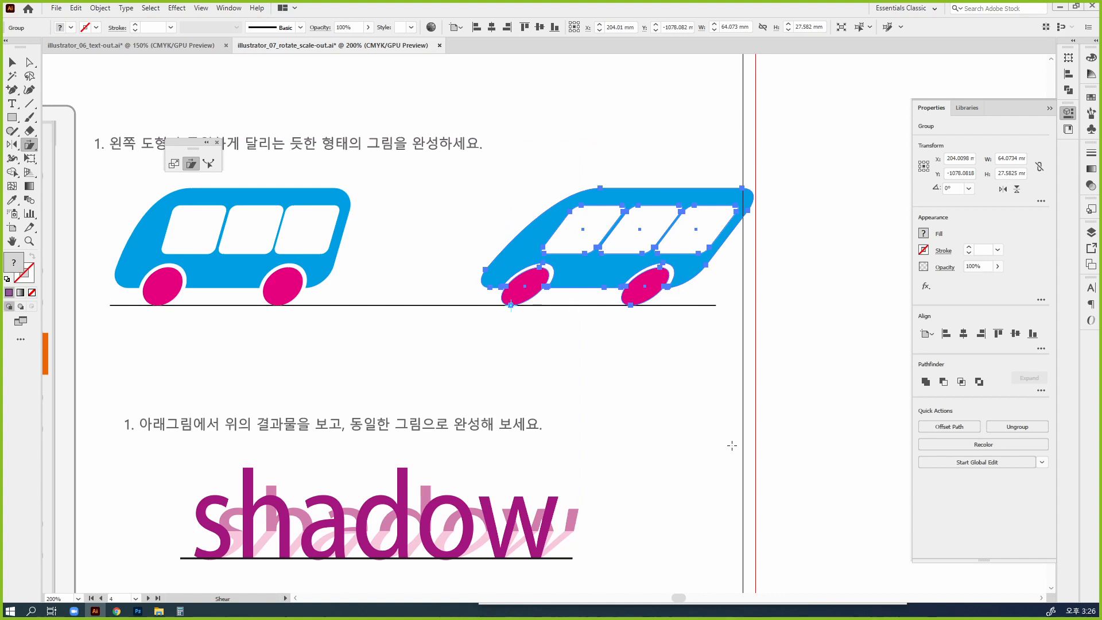
{"action": "scroll", "coordinate": [609, 489], "scroll_direction": "down", "scroll_amount": 1}
{"action": "scroll", "coordinate": [599, 480], "scroll_direction": "down", "scroll_amount": 2}
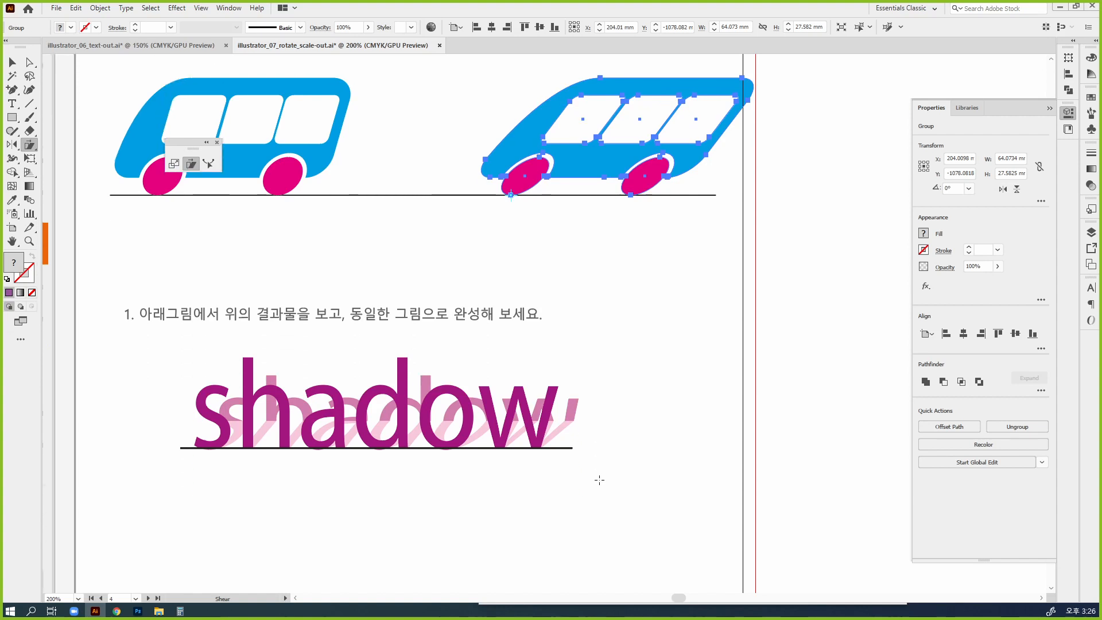
{"action": "scroll", "coordinate": [601, 477], "scroll_direction": "down", "scroll_amount": 1}
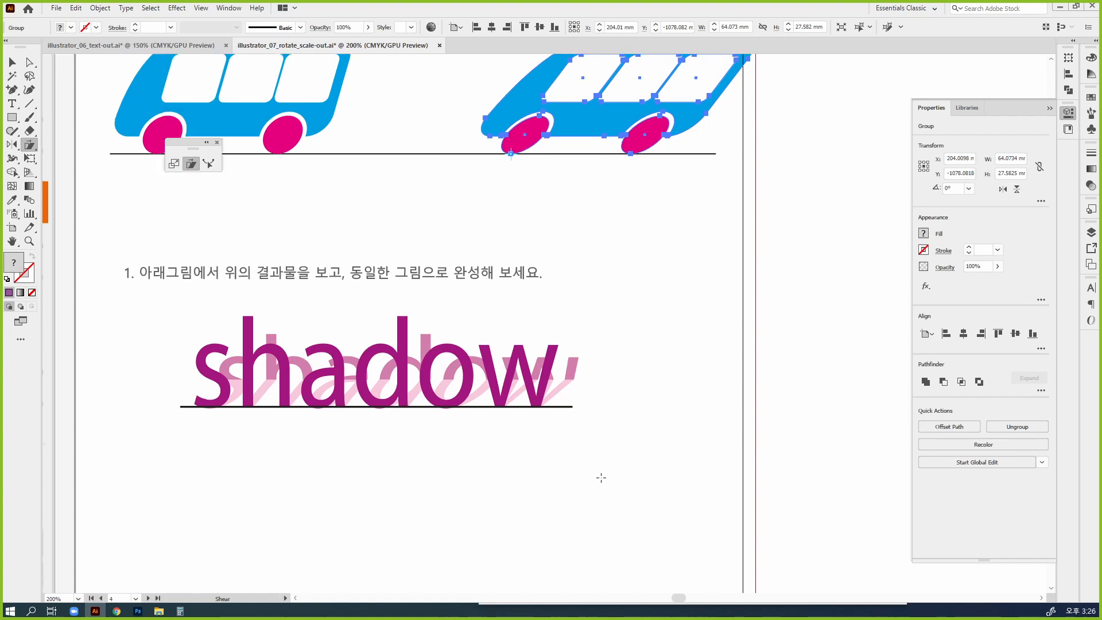
{"action": "key", "text": "v"}
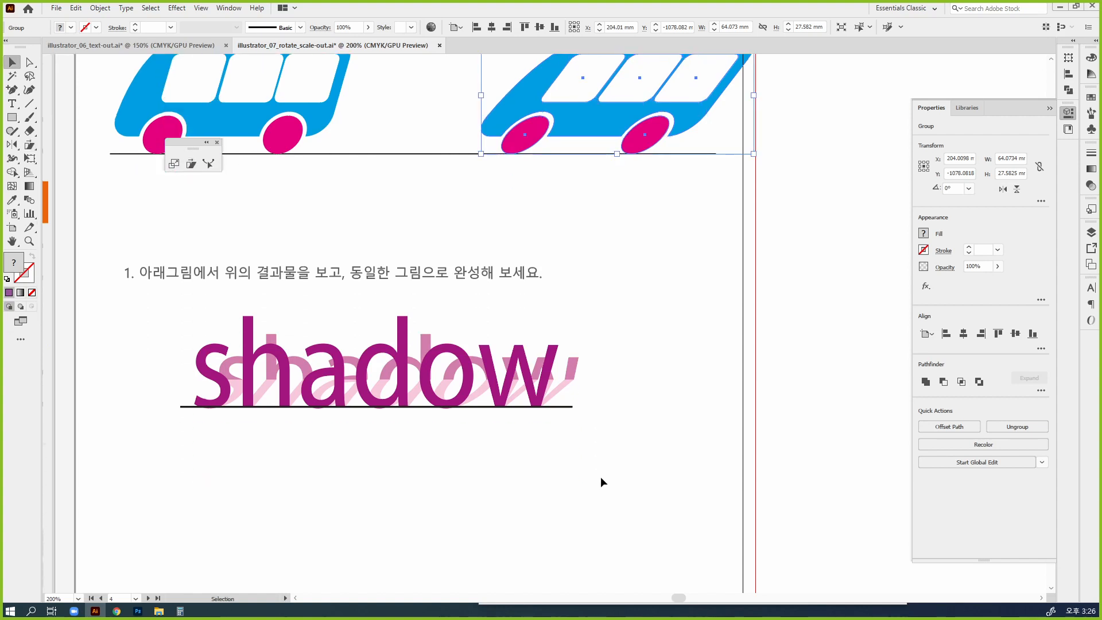
{"action": "left_click_drag", "start_coordinate": [447, 478], "coordinate": [559, 334]}
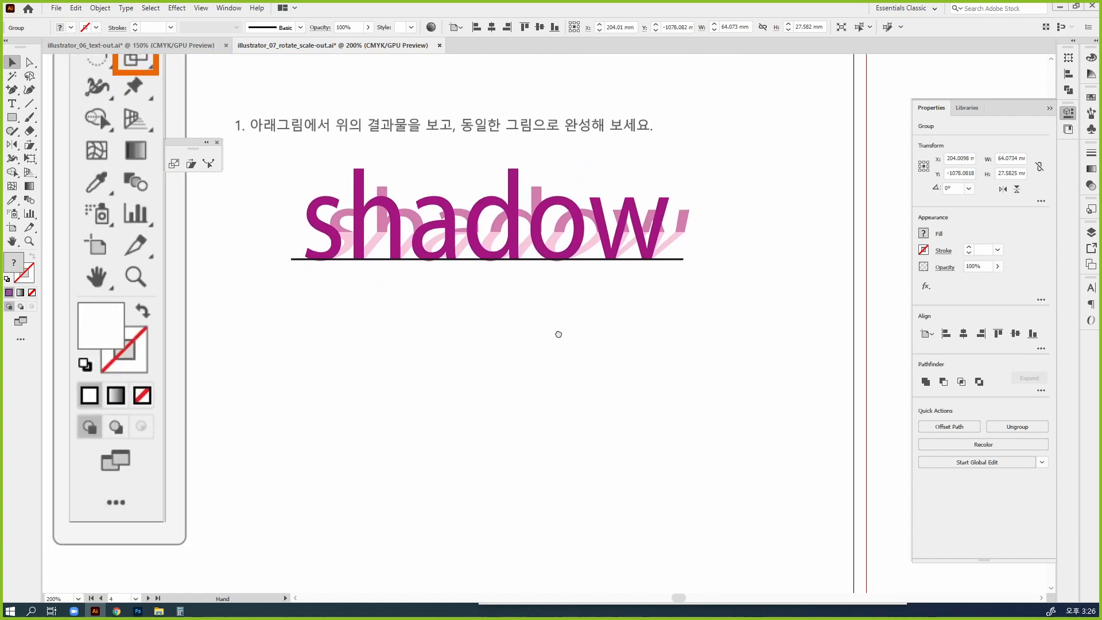
{"action": "left_click", "coordinate": [649, 341]}
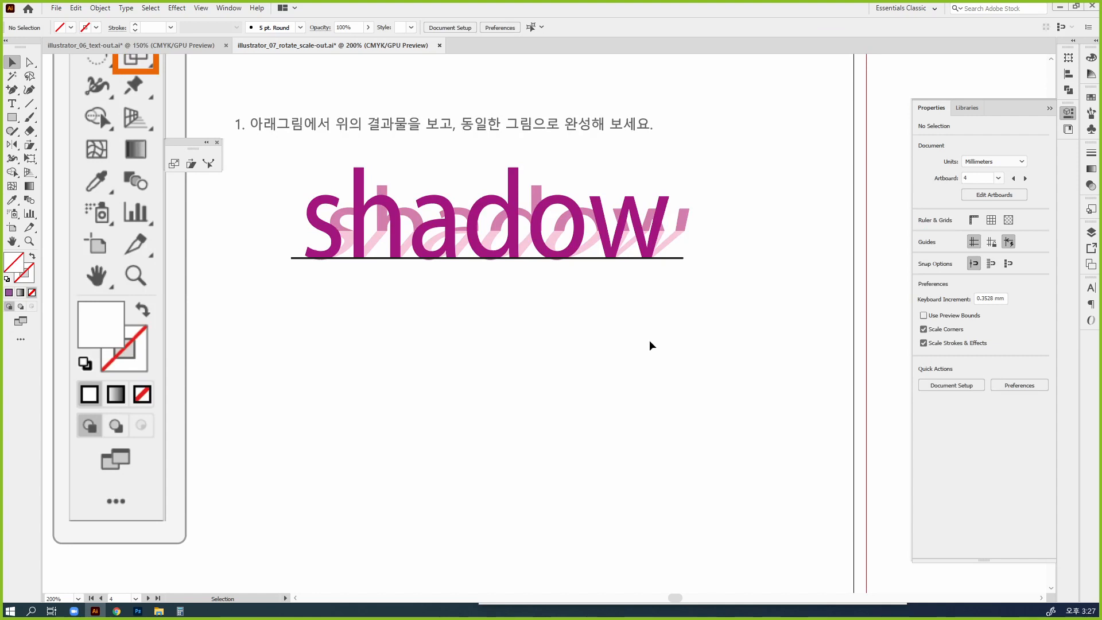
Sketch a red markup of a letter with a stepped slanting shadow below the shadow example, and clear it.
{"action": "key", "text": "ctrl"}
{"action": "mouse_move", "coordinate": [625, 335]}
{"action": "left_mouse_down"}
{"action": "mouse_move", "coordinate": [616, 365]}
{"action": "mouse_move", "coordinate": [622, 424]}
{"action": "left_mouse_up"}
{"action": "mouse_move", "coordinate": [625, 334]}
{"action": "left_mouse_down"}
{"action": "mouse_move", "coordinate": [661, 406]}
{"action": "mouse_move", "coordinate": [651, 364]}
{"action": "left_mouse_up"}
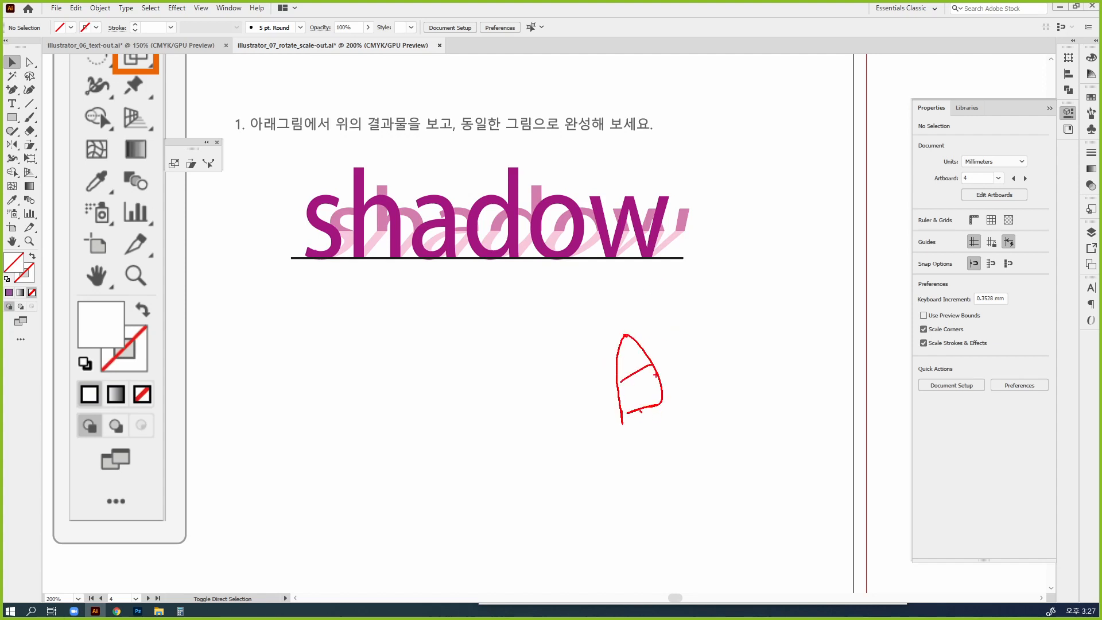
{"action": "mouse_move", "coordinate": [663, 402]}
{"action": "left_mouse_down"}
{"action": "mouse_move", "coordinate": [695, 391]}
{"action": "mouse_move", "coordinate": [683, 371]}
{"action": "mouse_move", "coordinate": [711, 352]}
{"action": "mouse_move", "coordinate": [703, 337]}
{"action": "mouse_move", "coordinate": [734, 323]}
{"action": "mouse_move", "coordinate": [724, 304]}
{"action": "mouse_move", "coordinate": [754, 290]}
{"action": "mouse_move", "coordinate": [747, 271]}
{"action": "mouse_move", "coordinate": [773, 257]}
{"action": "mouse_move", "coordinate": [732, 253]}
{"action": "mouse_move", "coordinate": [707, 266]}
{"action": "mouse_move", "coordinate": [742, 269]}
{"action": "mouse_move", "coordinate": [711, 270]}
{"action": "mouse_move", "coordinate": [712, 289]}
{"action": "mouse_move", "coordinate": [756, 288]}
{"action": "mouse_move", "coordinate": [696, 298]}
{"action": "mouse_move", "coordinate": [717, 302]}
{"action": "mouse_move", "coordinate": [697, 304]}
{"action": "mouse_move", "coordinate": [680, 331]}
{"action": "mouse_move", "coordinate": [695, 354]}
{"action": "mouse_move", "coordinate": [667, 361]}
{"action": "mouse_move", "coordinate": [660, 389]}
{"action": "left_mouse_up"}
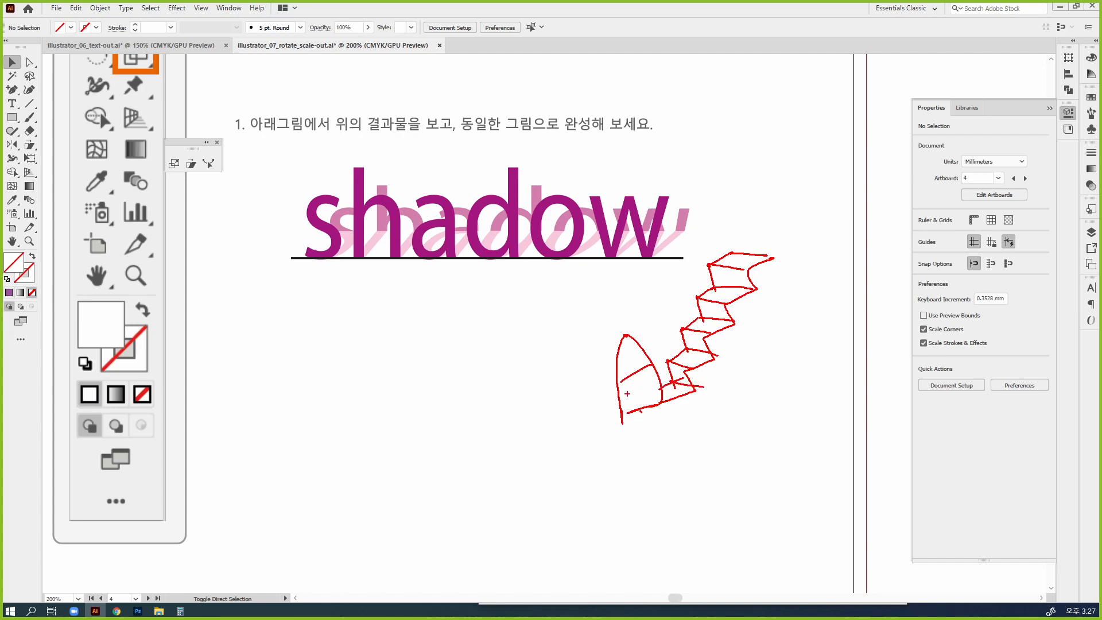
{"action": "key", "text": "Escape"}
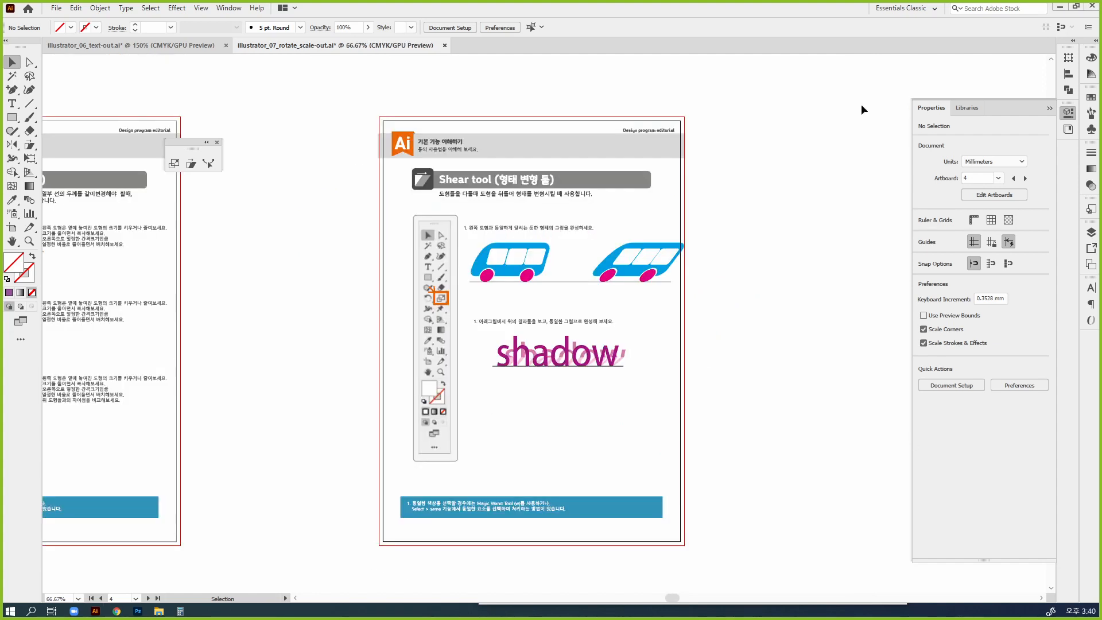
Add the text "xido" below the shadow example and enlarge it to about 125 pt, about 80 mm wide.
{"action": "key", "text": "ctrl+plus"}
{"action": "key", "text": "ctrl+plus"}
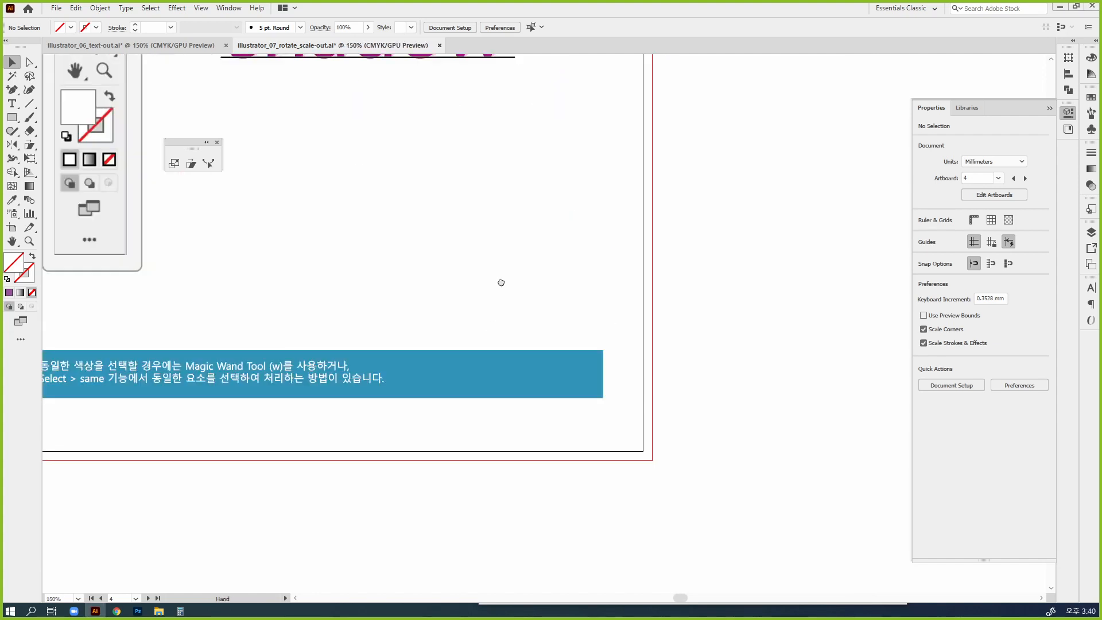
{"action": "left_click_drag", "start_coordinate": [502, 281], "coordinate": [740, 387]}
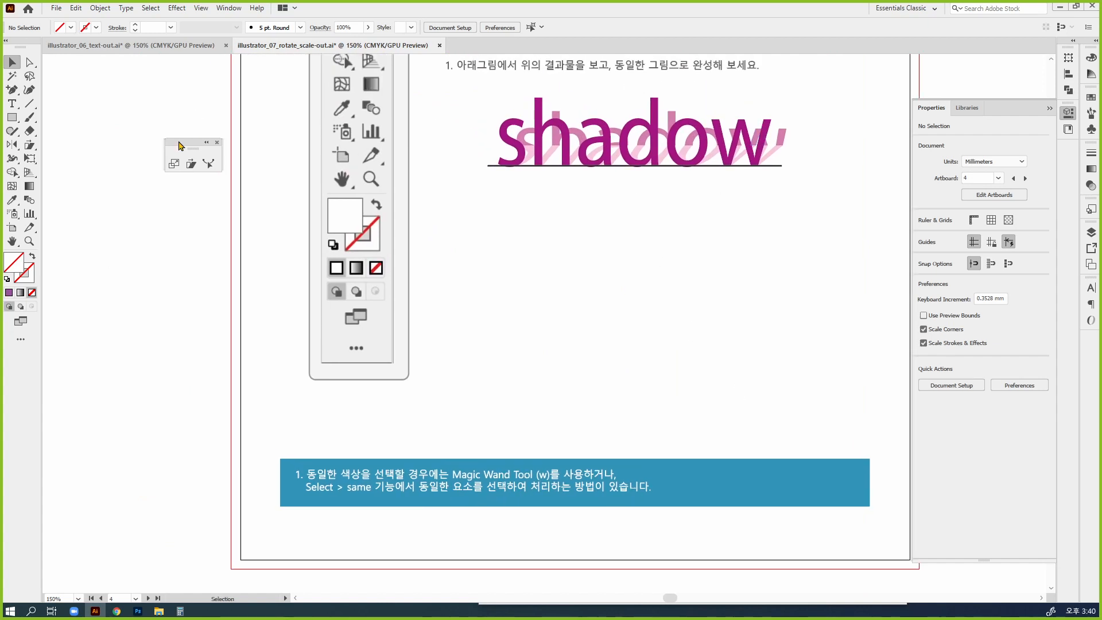
{"action": "left_click_drag", "start_coordinate": [180, 146], "coordinate": [125, 155]}
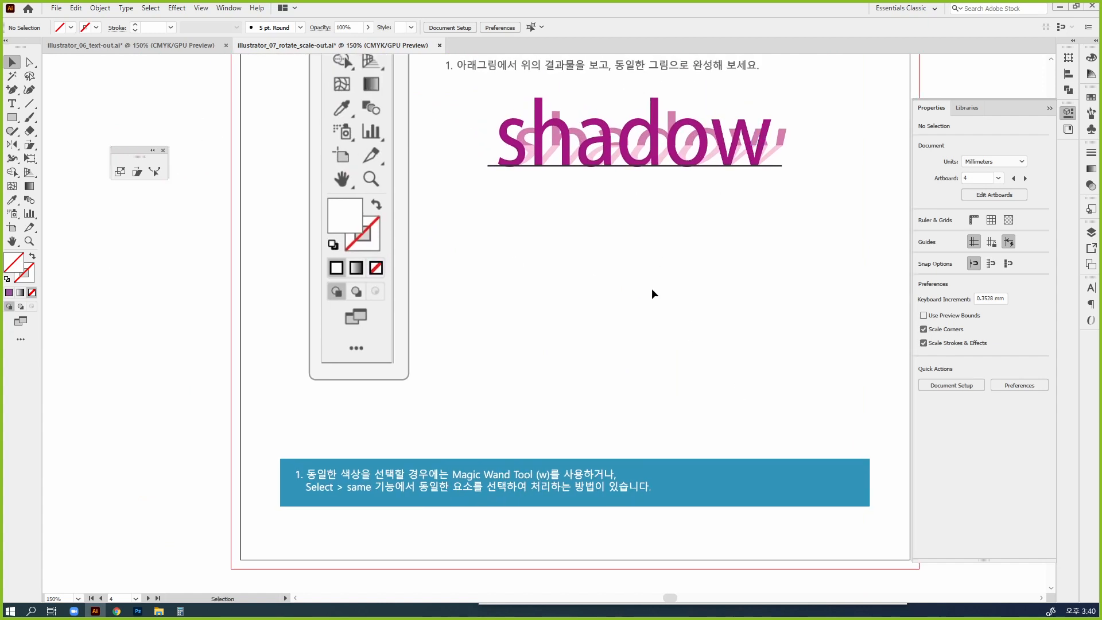
{"action": "left_click", "coordinate": [12, 104]}
{"action": "left_click", "coordinate": [504, 235]}
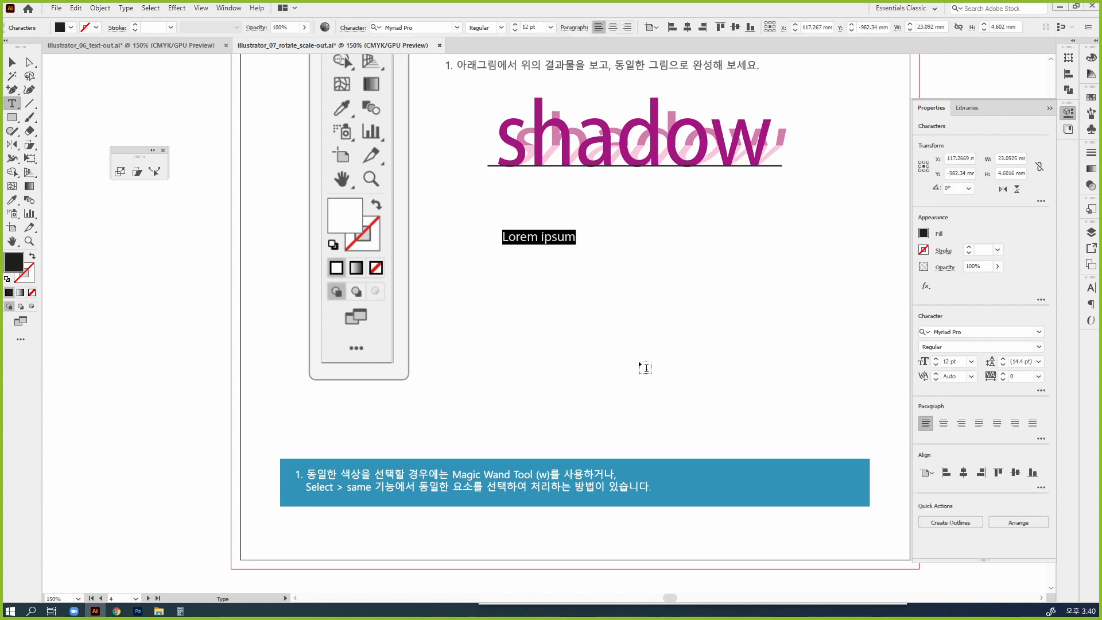
{"action": "type", "text": "xido"}
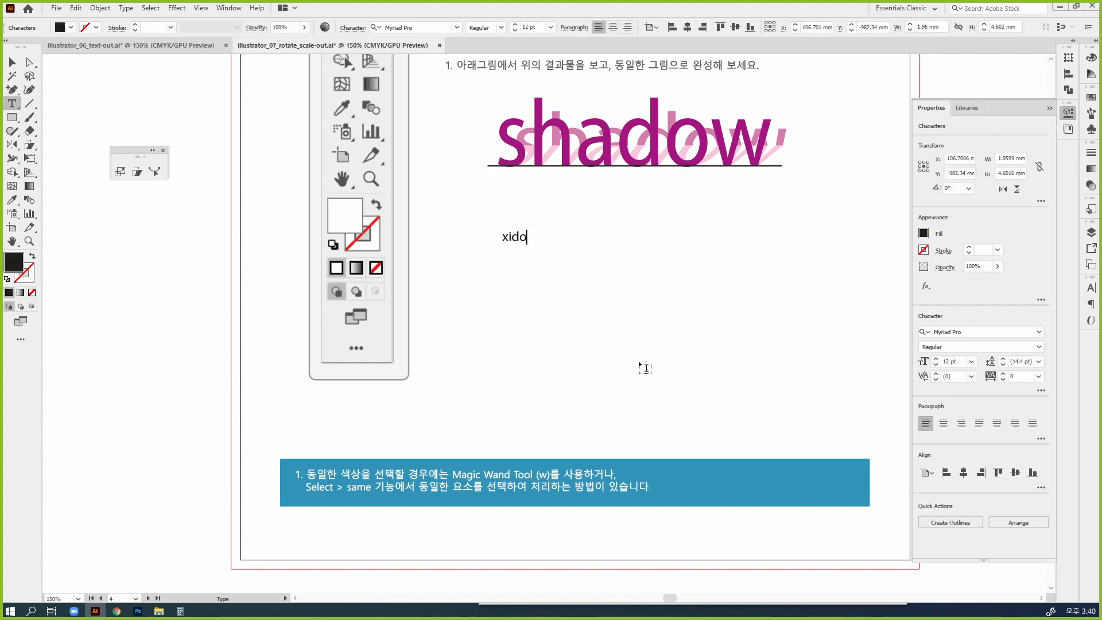
{"action": "key", "text": "Escape"}
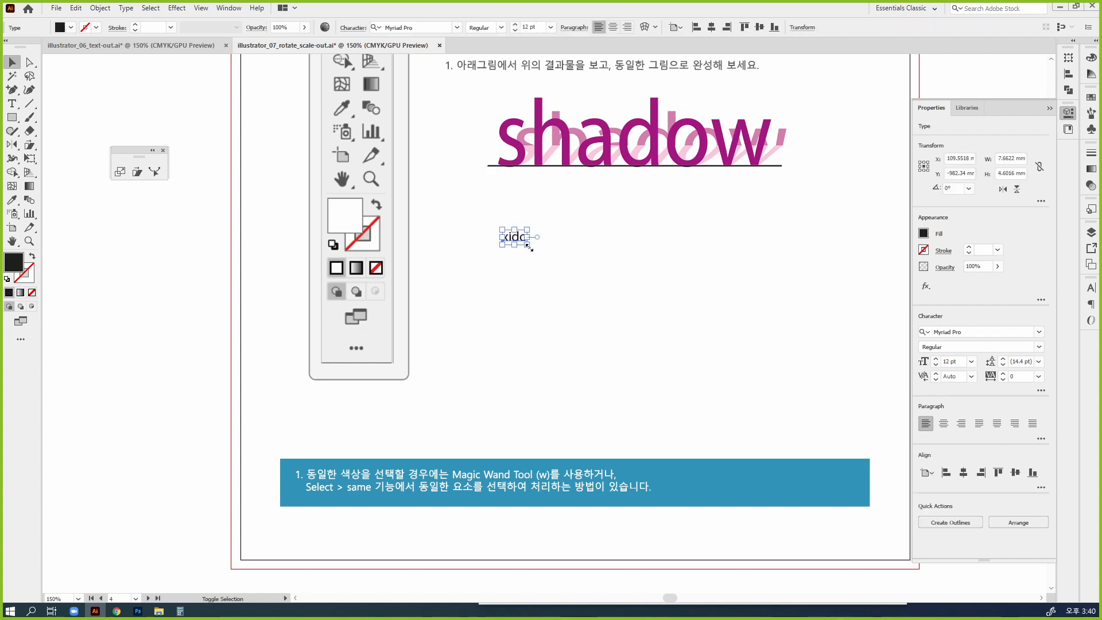
{"action": "left_click_drag", "start_coordinate": [526, 245], "coordinate": [756, 382]}
{"action": "left_click_drag", "start_coordinate": [732, 342], "coordinate": [720, 322]}
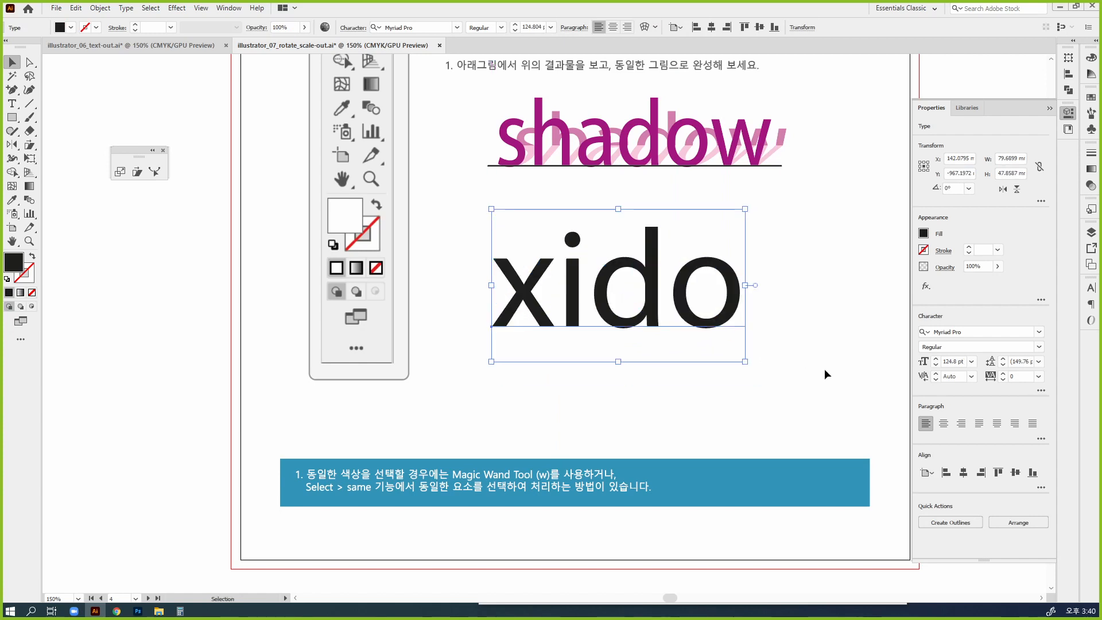
Set the xido text to Bahnschrift SemiBold in all caps.
{"action": "key", "text": "ctrl+space"}
{"action": "left_click", "coordinate": [707, 330], "text": "ctrl"}
{"action": "left_click_drag", "start_coordinate": [621, 301], "coordinate": [722, 333]}
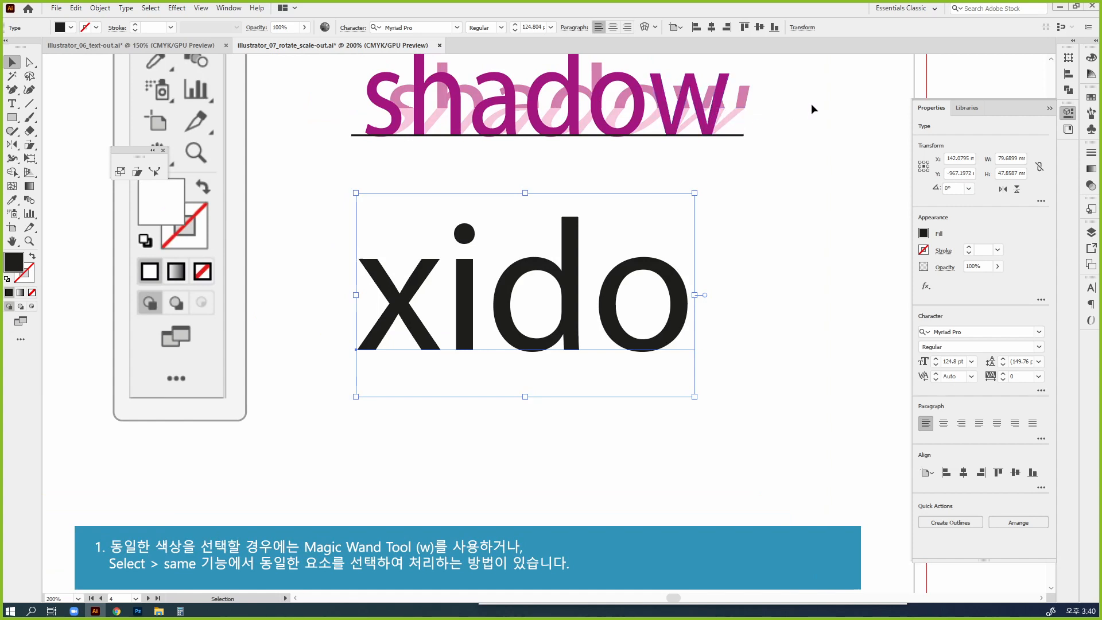
{"action": "left_click", "coordinate": [1068, 112]}
{"action": "left_click", "coordinate": [1094, 288]}
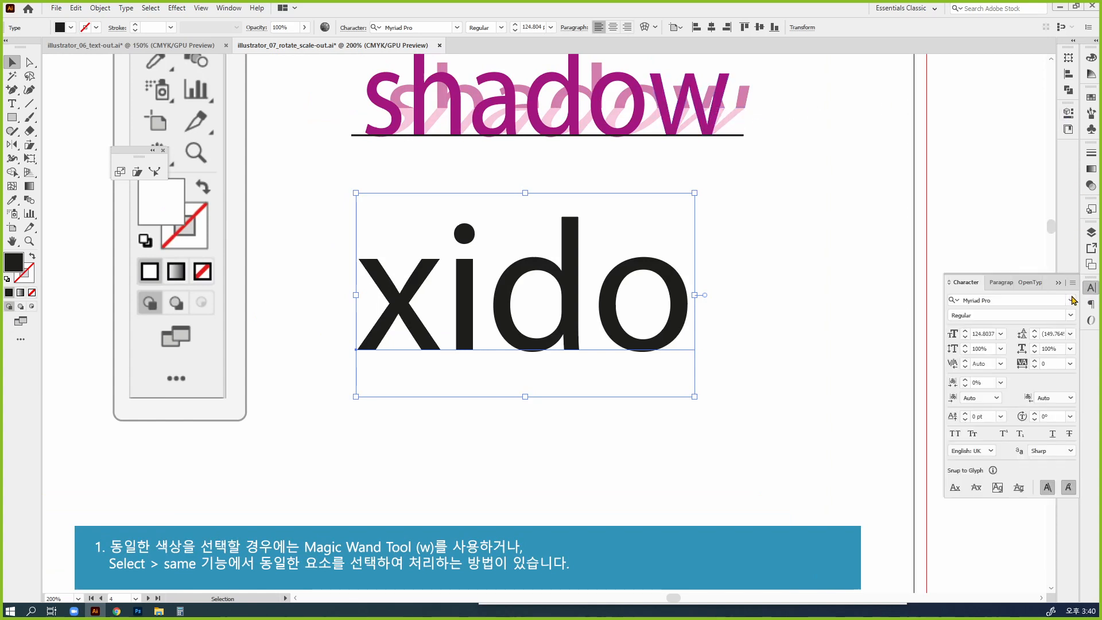
{"action": "left_click", "coordinate": [1074, 302]}
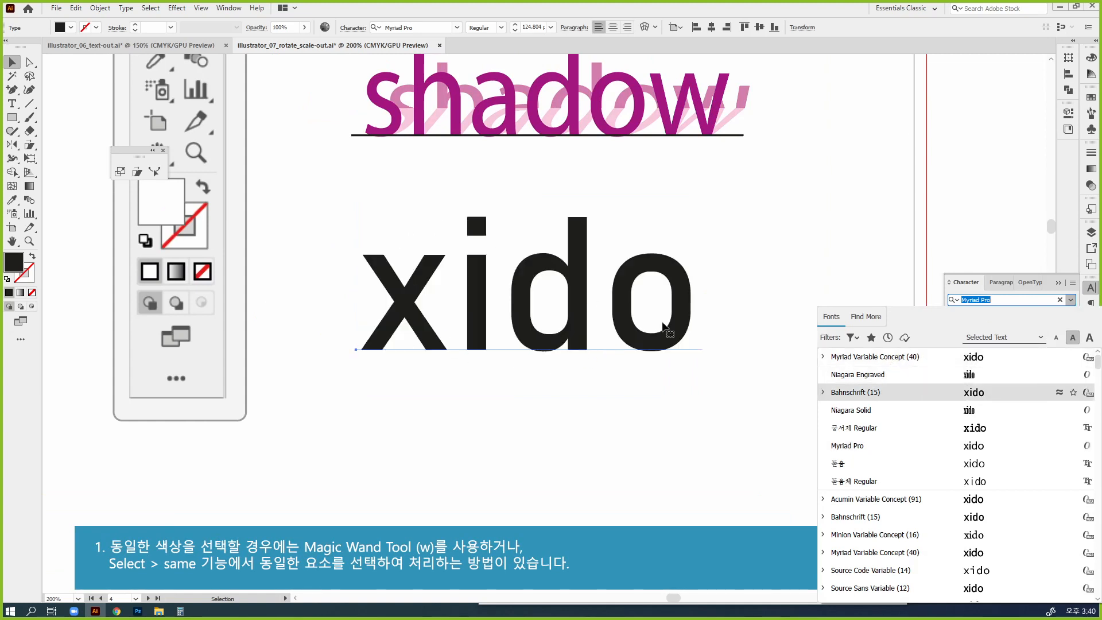
{"action": "left_click", "coordinate": [842, 393]}
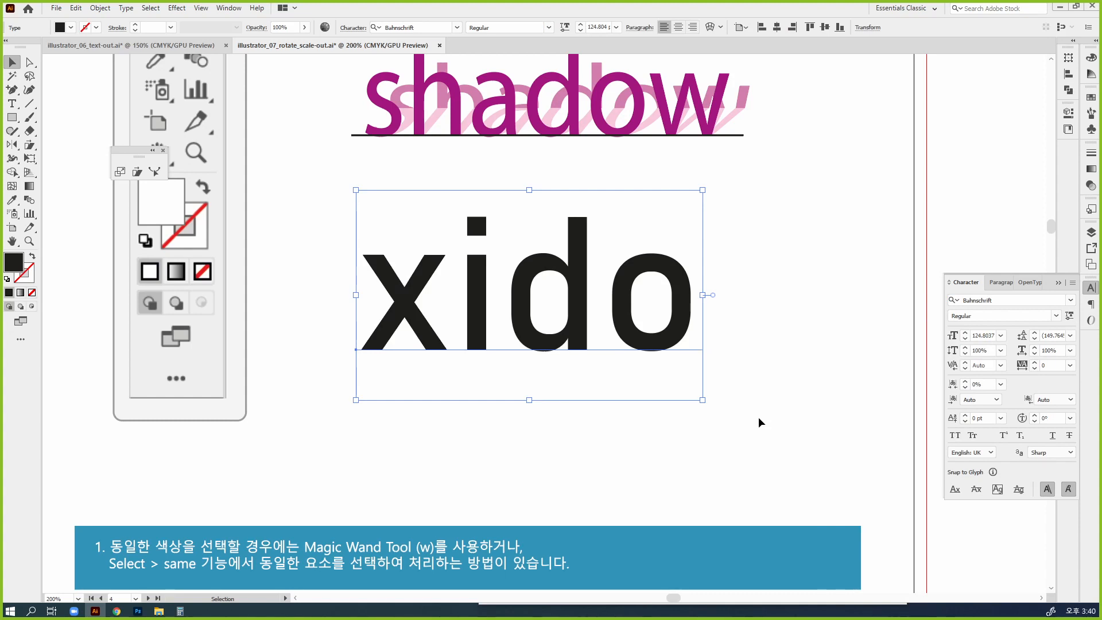
{"action": "left_click", "coordinate": [954, 435]}
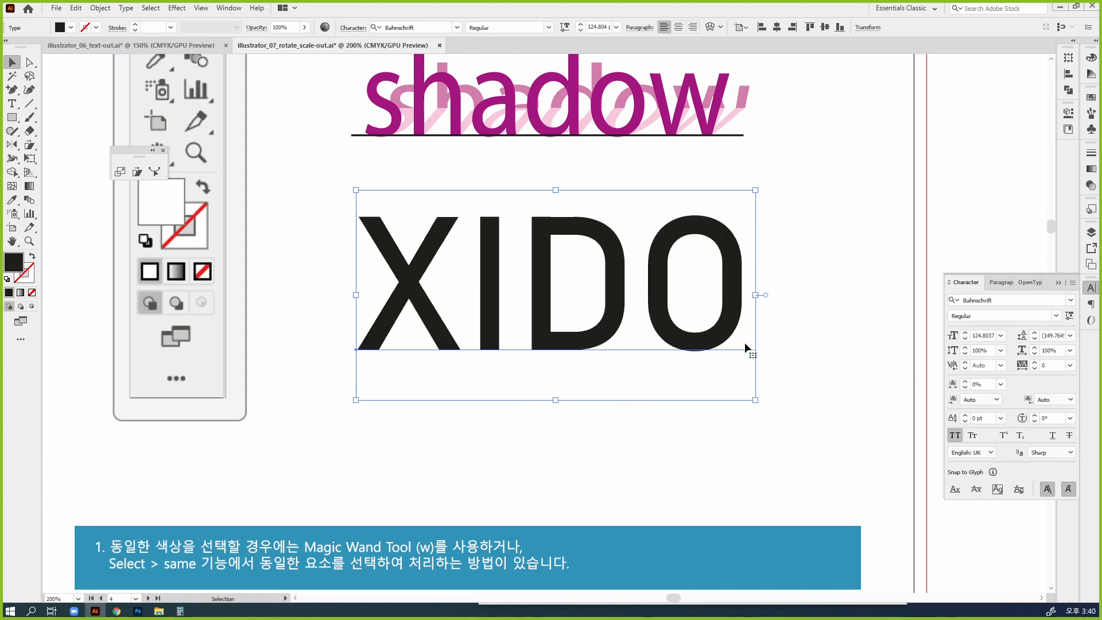
{"action": "left_click", "coordinate": [1056, 315]}
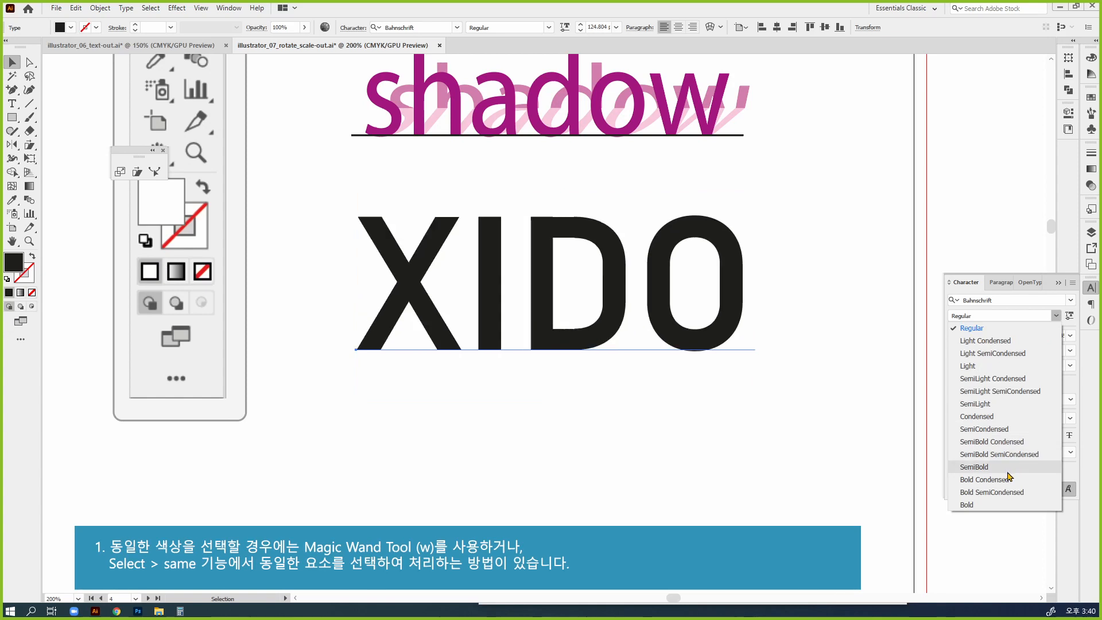
{"action": "left_click", "coordinate": [975, 466]}
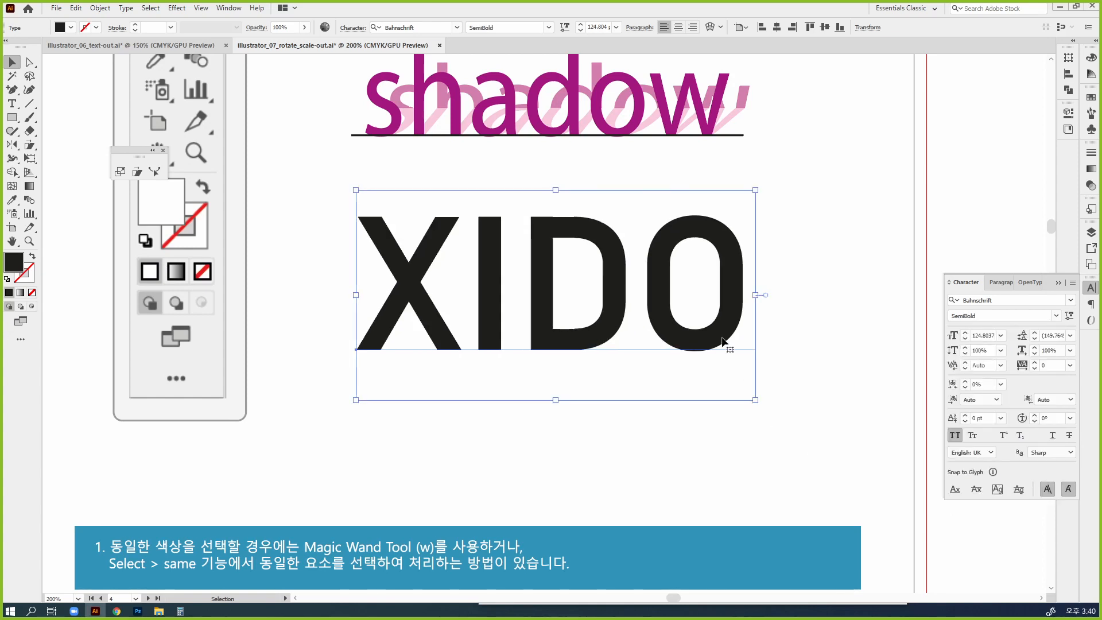
Move the XIDO text slightly down, convert it to outlines and unite its overlapping shapes, checking them in Outline view.
{"action": "left_click_drag", "start_coordinate": [721, 343], "coordinate": [722, 357]}
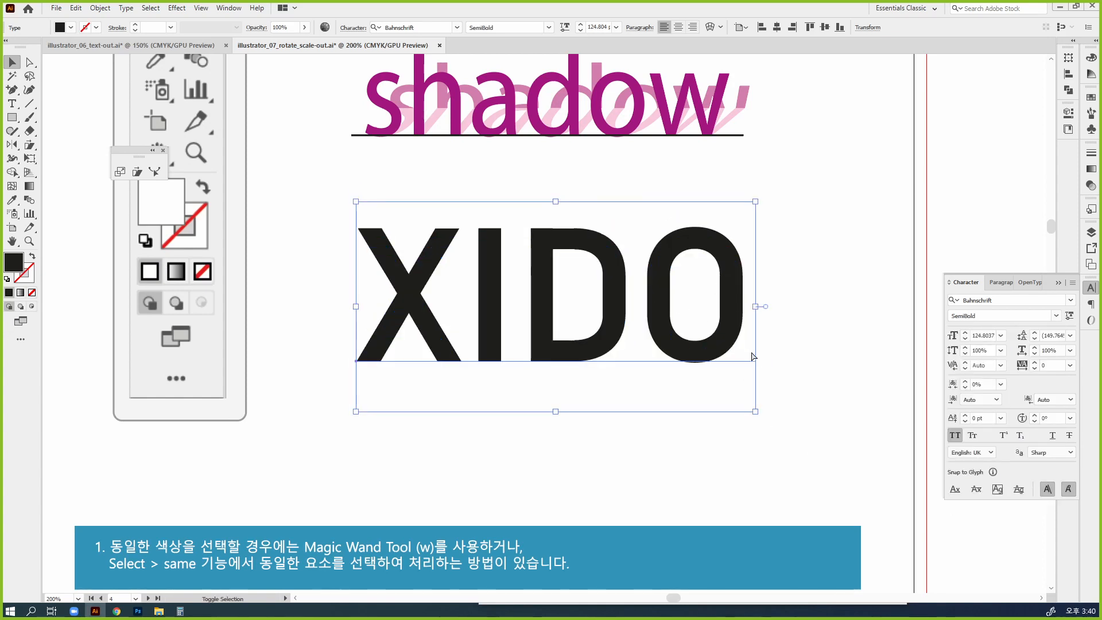
{"action": "key", "text": "shift+ctrl+o"}
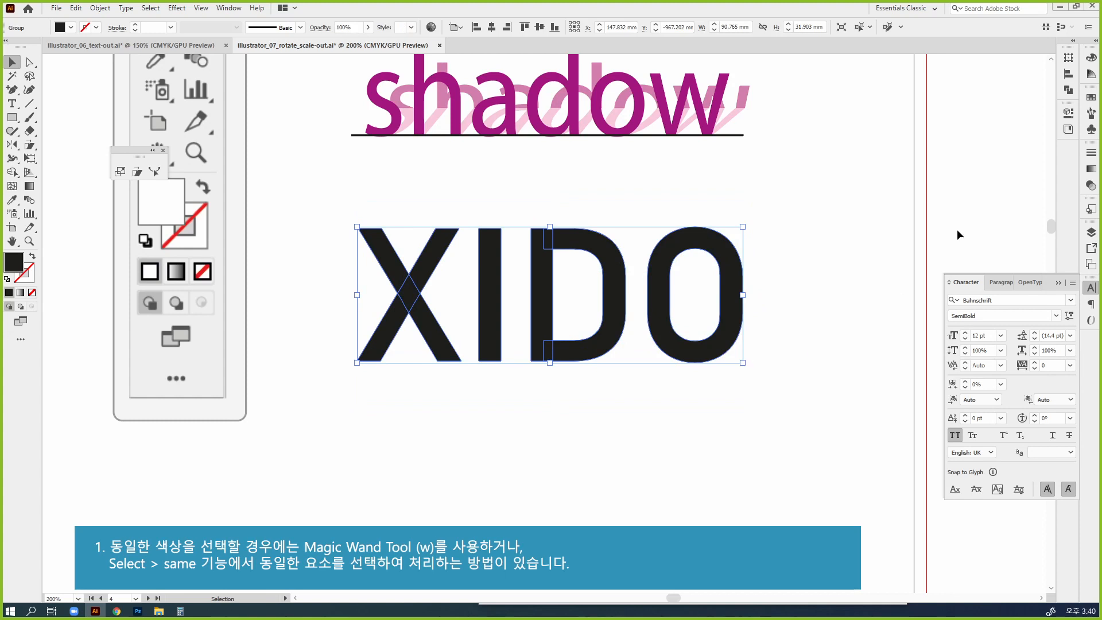
{"action": "left_click", "coordinate": [1067, 90]}
{"action": "left_click", "coordinate": [934, 84]}
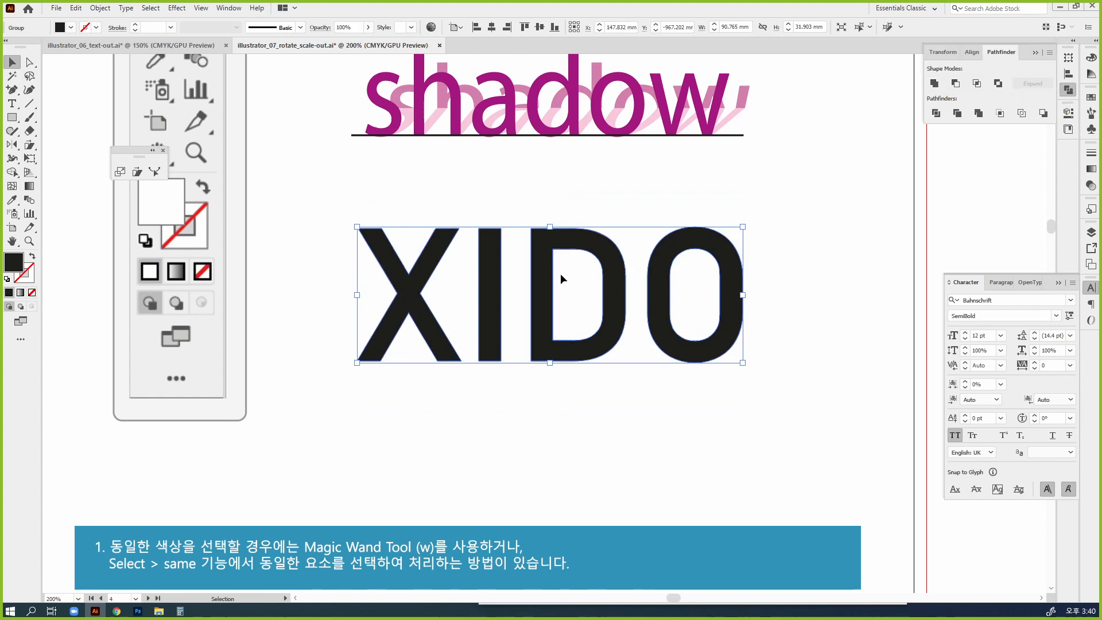
{"action": "key", "text": "ctrl+y"}
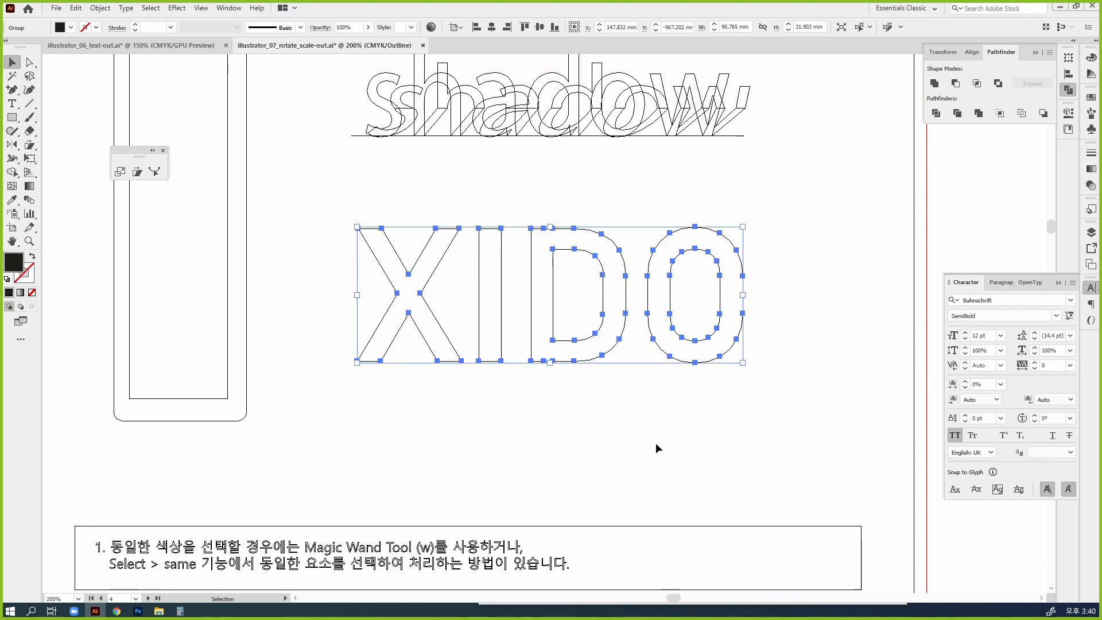
{"action": "key", "text": "ctrl+y"}
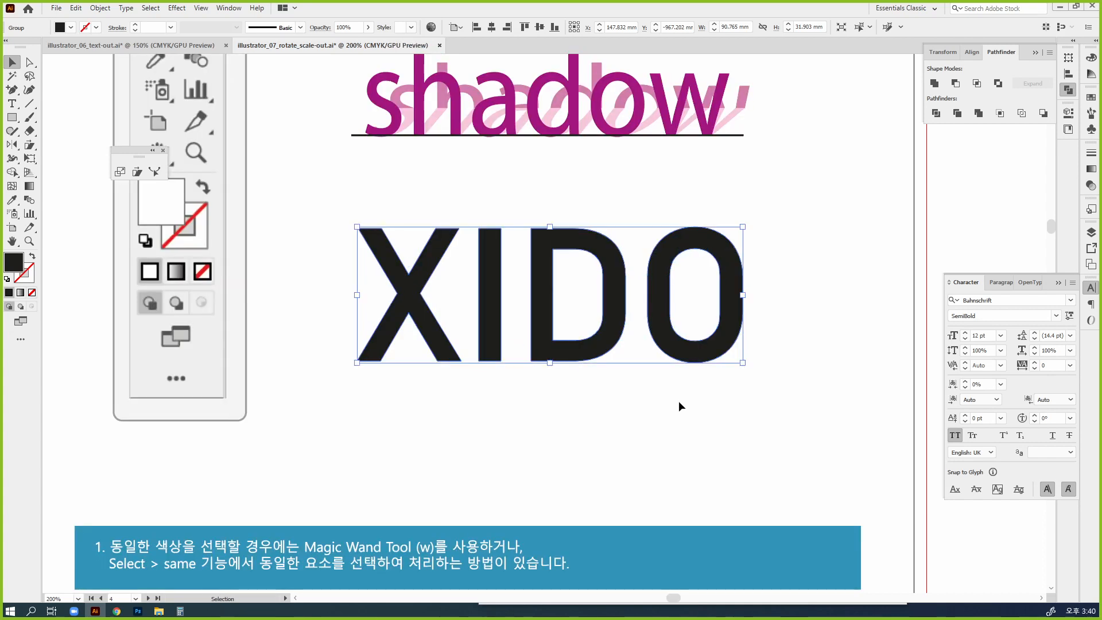
{"action": "left_click", "coordinate": [669, 368]}
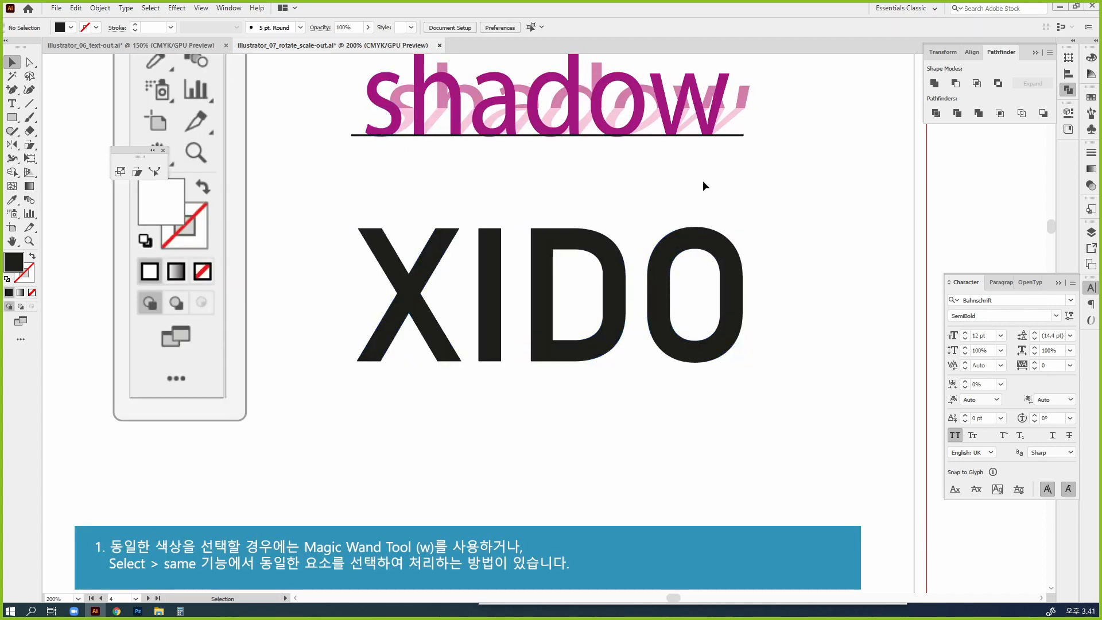
Draw a horizontal baseline about 117 mm long under the XIDO letters and give it a 0.5 pt black stroke.
{"action": "left_click", "coordinate": [30, 103]}
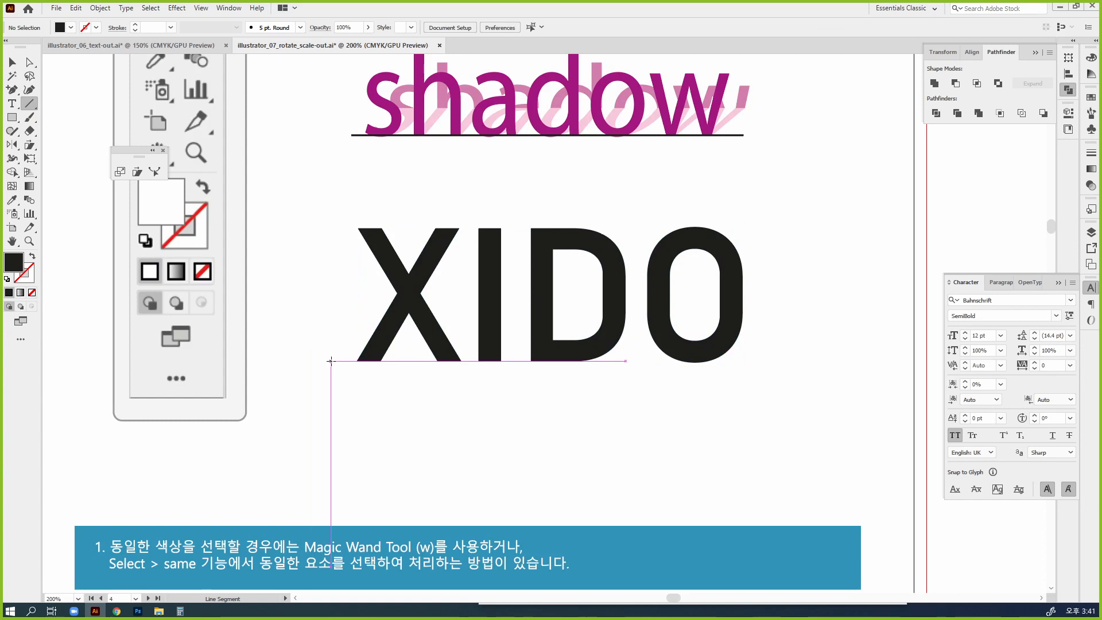
{"action": "left_click_drag", "start_coordinate": [331, 361], "coordinate": [827, 397]}
{"action": "key", "text": "v"}
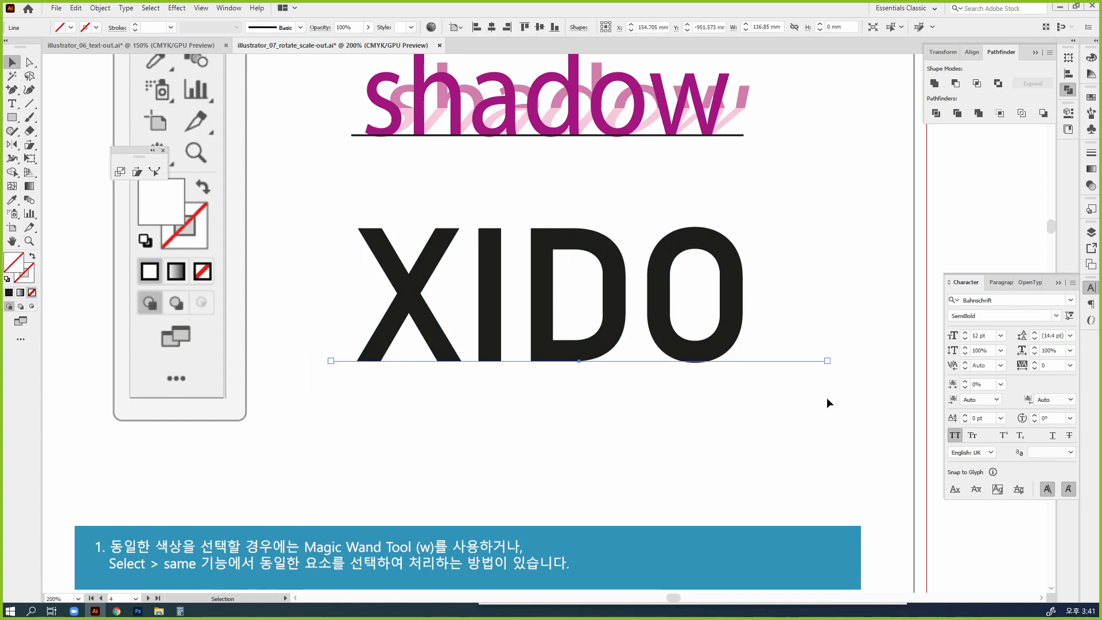
{"action": "key", "text": "d"}
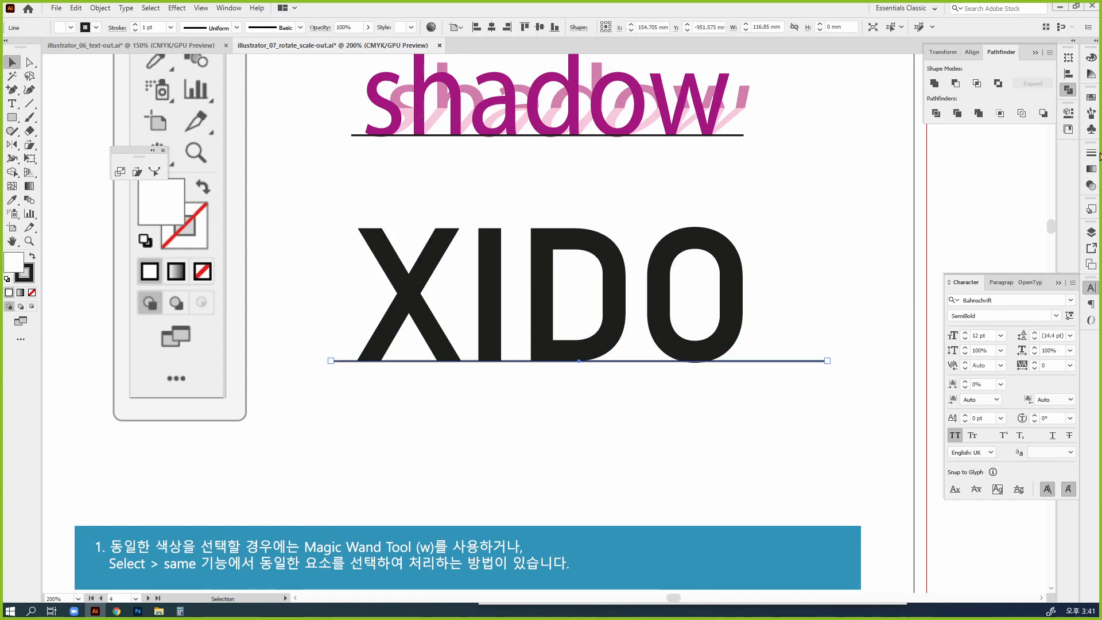
{"action": "left_click", "coordinate": [1093, 155]}
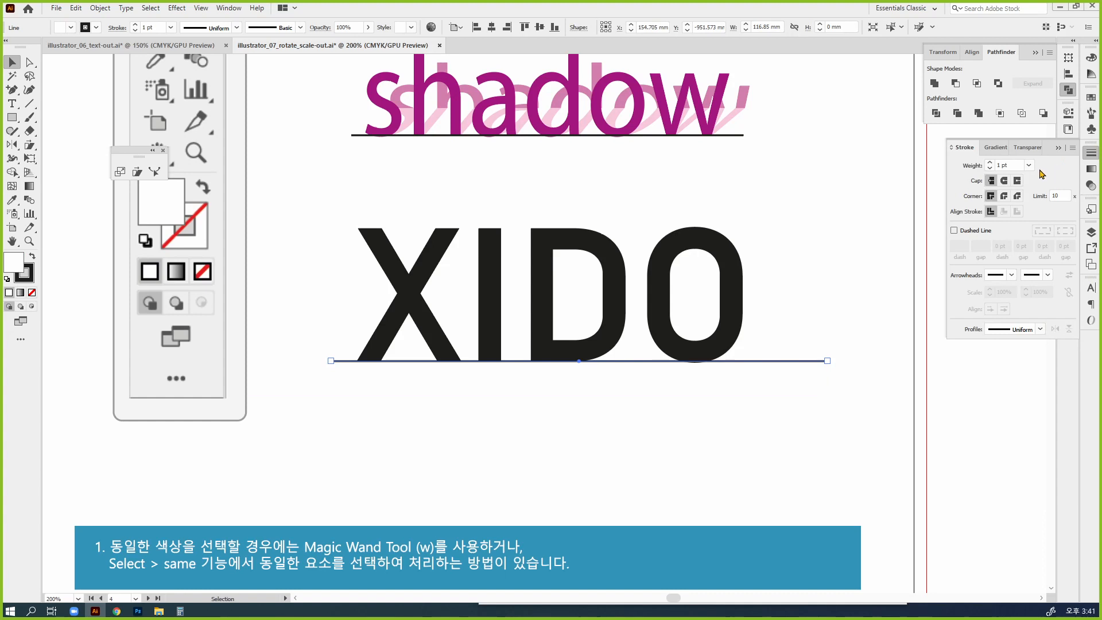
{"action": "left_click", "coordinate": [990, 168]}
{"action": "left_click", "coordinate": [990, 168]}
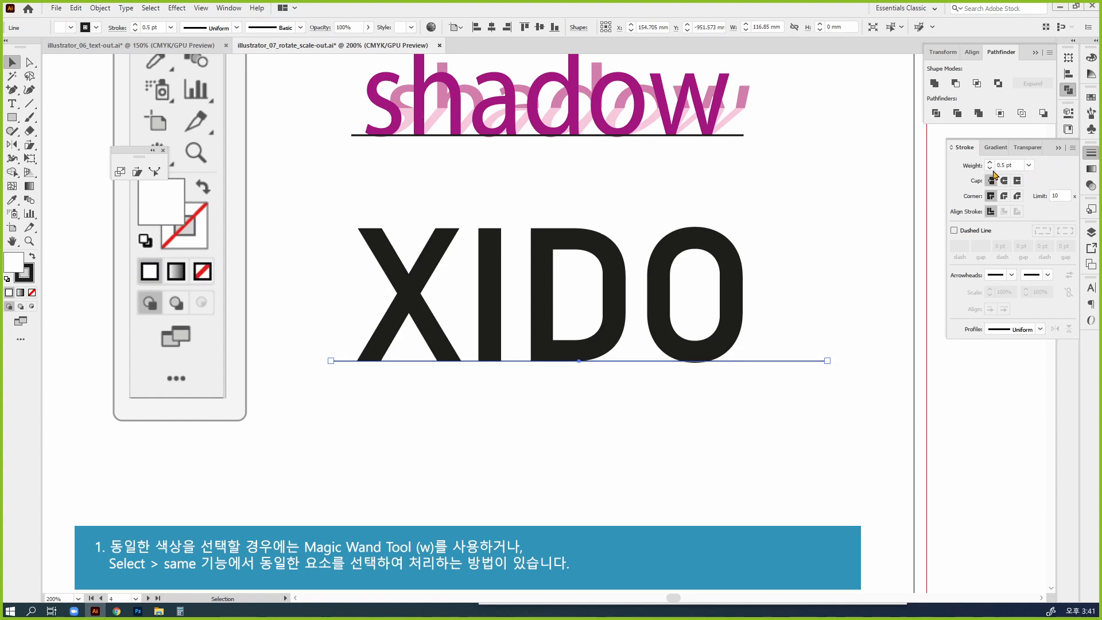
{"action": "left_click", "coordinate": [818, 397]}
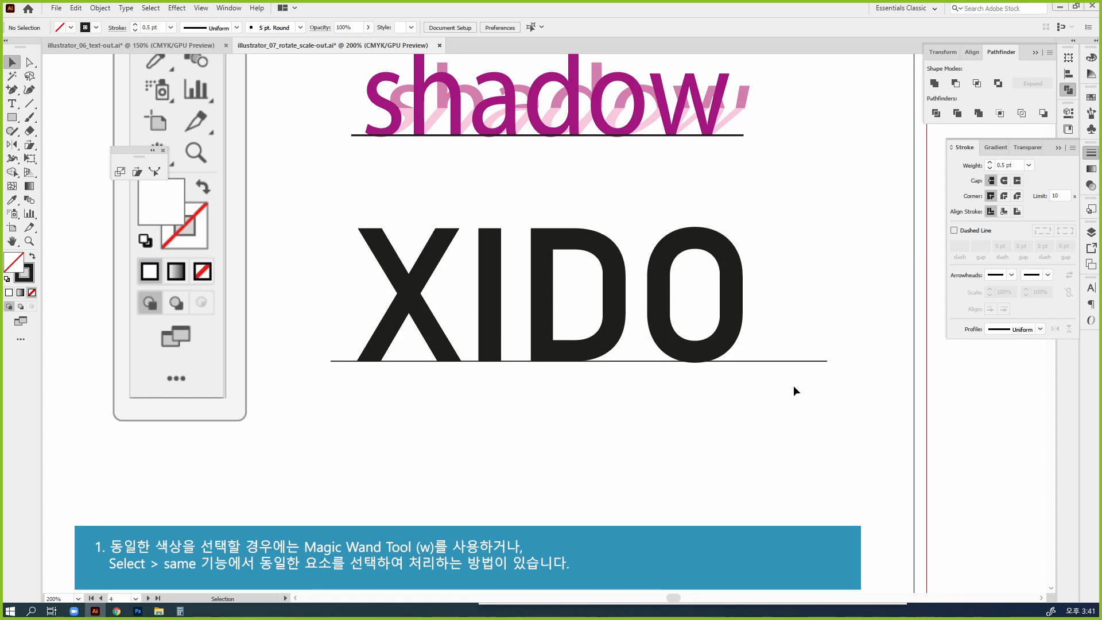
Fill the XIDO letters with a blue of about C 76, M 23, Y 0, K 29.
{"action": "left_click", "coordinate": [730, 298]}
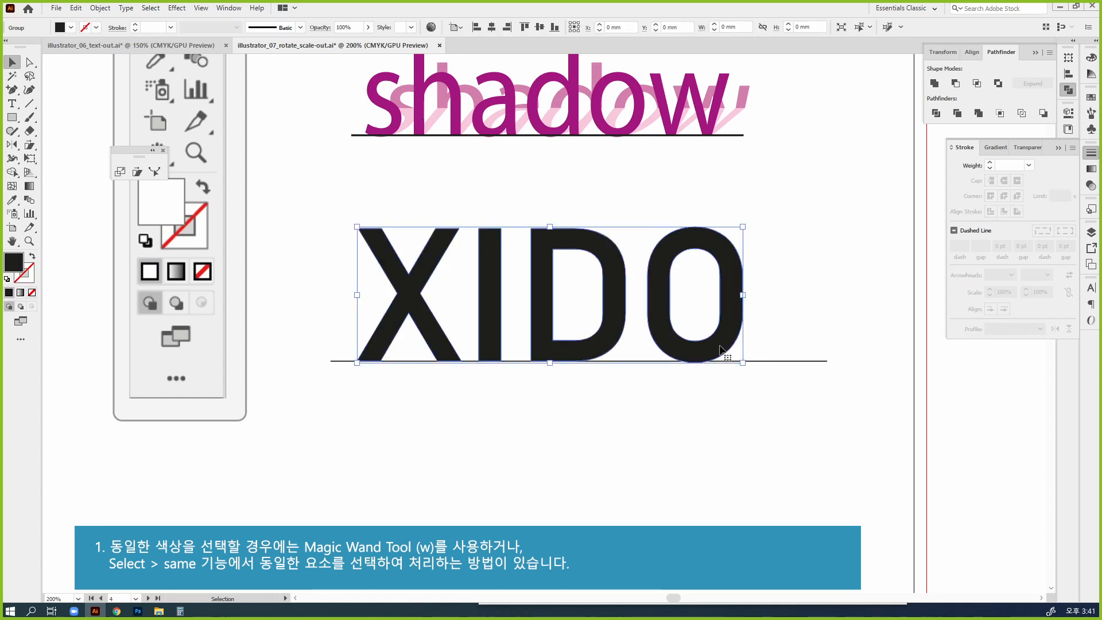
{"action": "left_click", "coordinate": [1090, 58]}
{"action": "left_click", "coordinate": [1012, 114]}
{"action": "left_click", "coordinate": [1013, 86]}
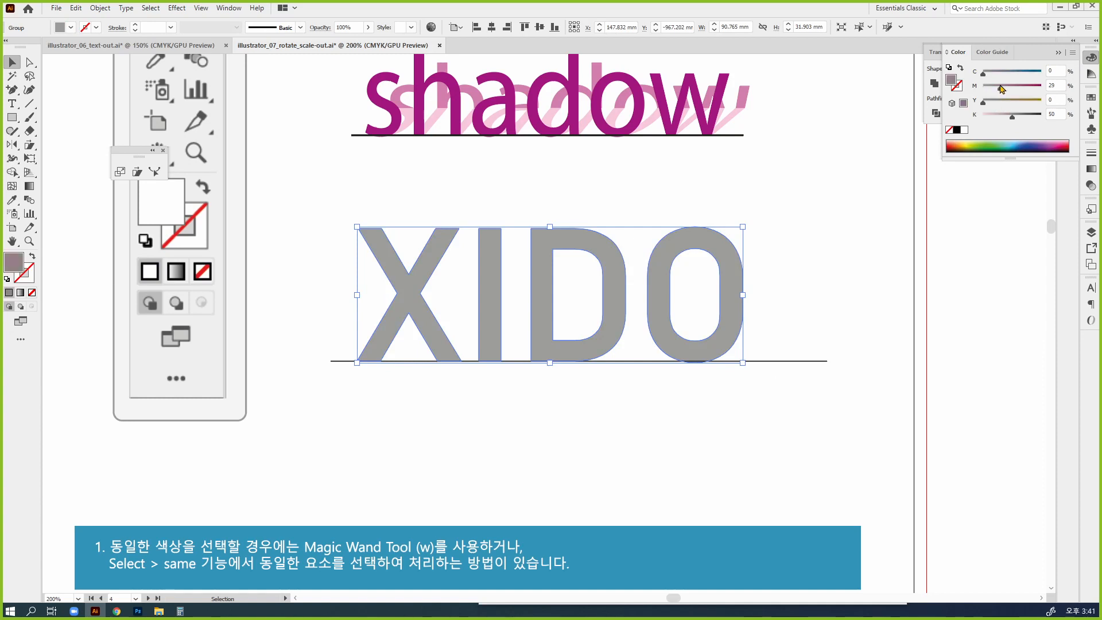
{"action": "left_click", "coordinate": [993, 101]}
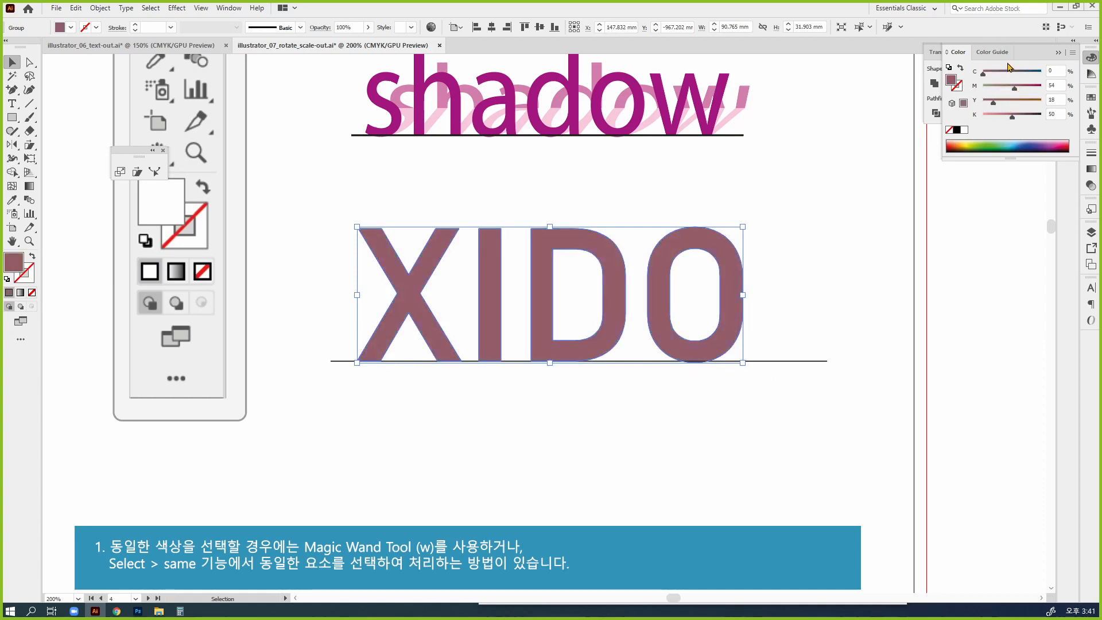
{"action": "left_click", "coordinate": [1026, 73]}
{"action": "left_click", "coordinate": [1000, 88]}
{"action": "left_click", "coordinate": [996, 87]}
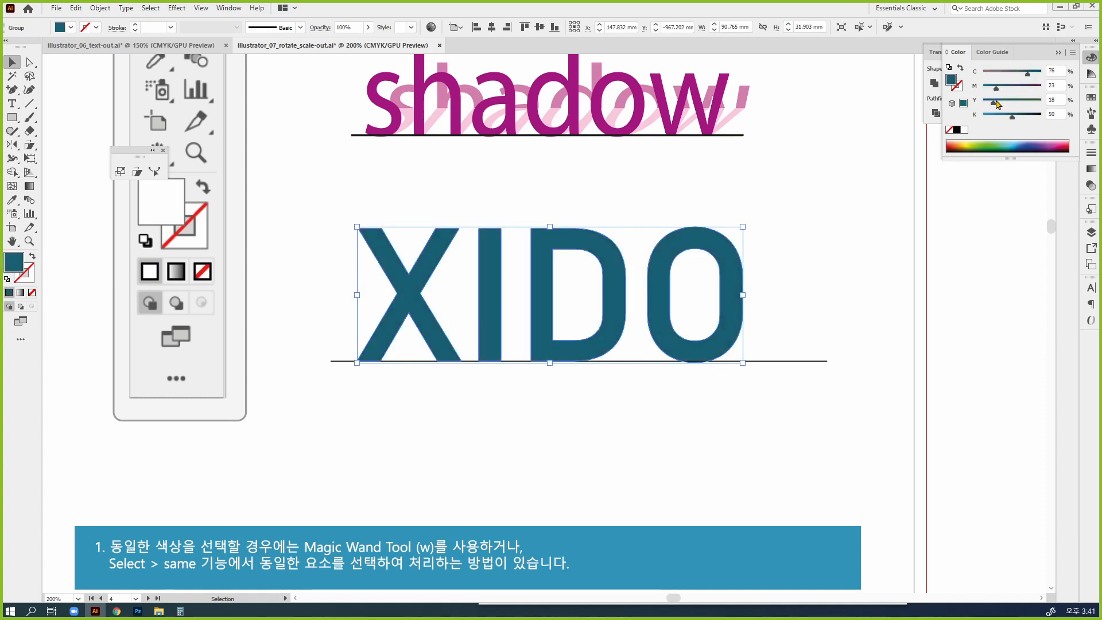
{"action": "mouse_move", "coordinate": [993, 102]}
{"action": "left_mouse_down"}
{"action": "mouse_move", "coordinate": [982, 101]}
{"action": "mouse_move", "coordinate": [1000, 116]}
{"action": "left_mouse_up"}
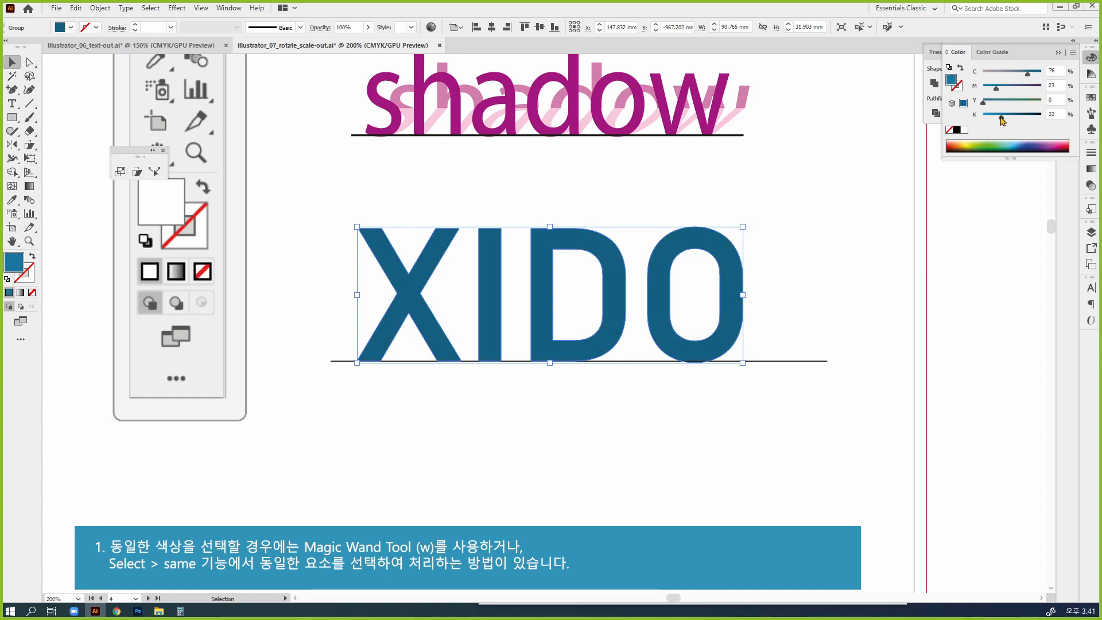
{"action": "left_click", "coordinate": [892, 250]}
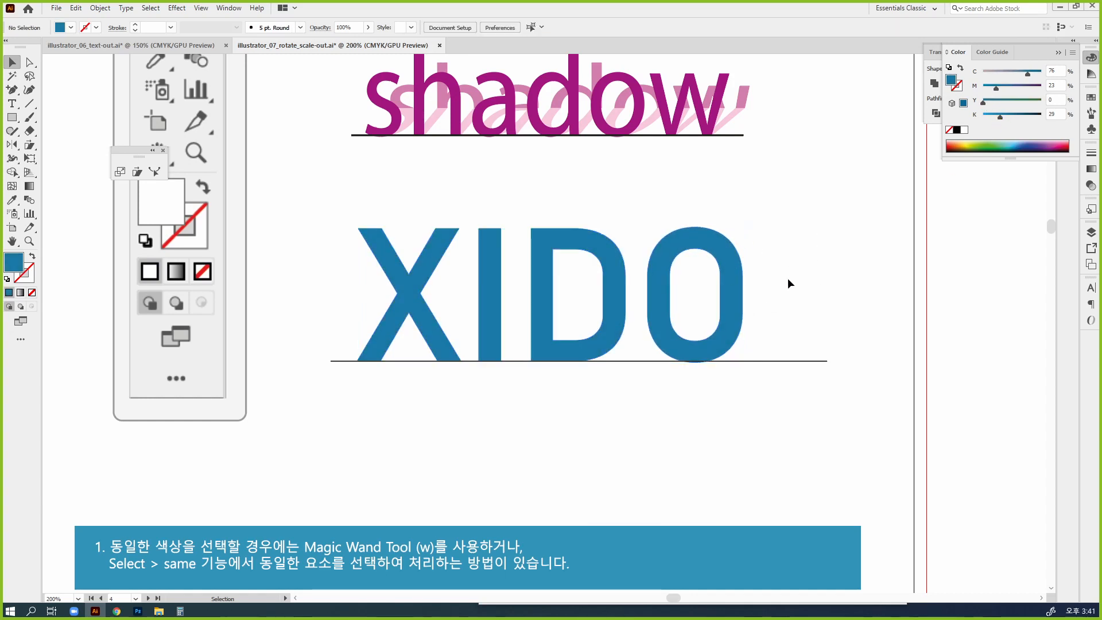
Build a vertical stack of four touching blue swatch rectangles, each about 8.4 by 6.8 mm, beside the XIDO letters.
{"action": "left_click_drag", "start_coordinate": [793, 277], "coordinate": [755, 266]}
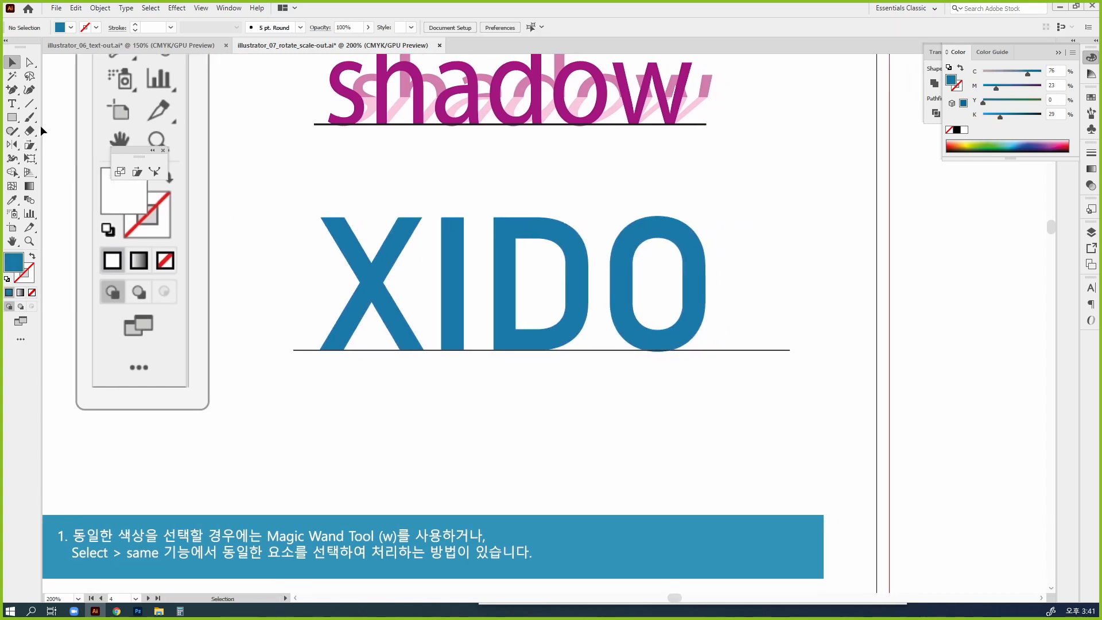
{"action": "left_click", "coordinate": [11, 119]}
{"action": "mouse_move", "coordinate": [808, 196]}
{"action": "left_mouse_down"}
{"action": "mouse_move", "coordinate": [845, 225]}
{"action": "mouse_move", "coordinate": [831, 246]}
{"action": "left_mouse_up"}
{"action": "key", "text": "v"}
{"action": "key", "text": "ctrl+d"}
{"action": "key", "text": "ctrl+d"}
{"action": "left_click", "coordinate": [865, 256]}
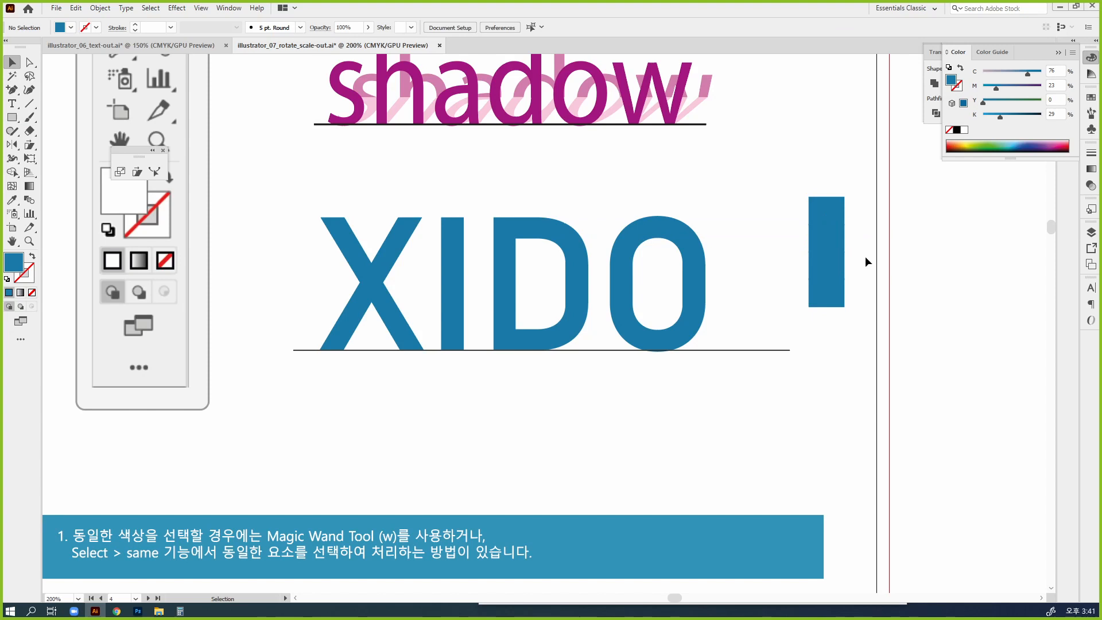
Recolour the second swatch rectangle dark purple with C 76, M 70, Y 24, K 53.
{"action": "left_click", "coordinate": [834, 239]}
{"action": "left_click", "coordinate": [1022, 92]}
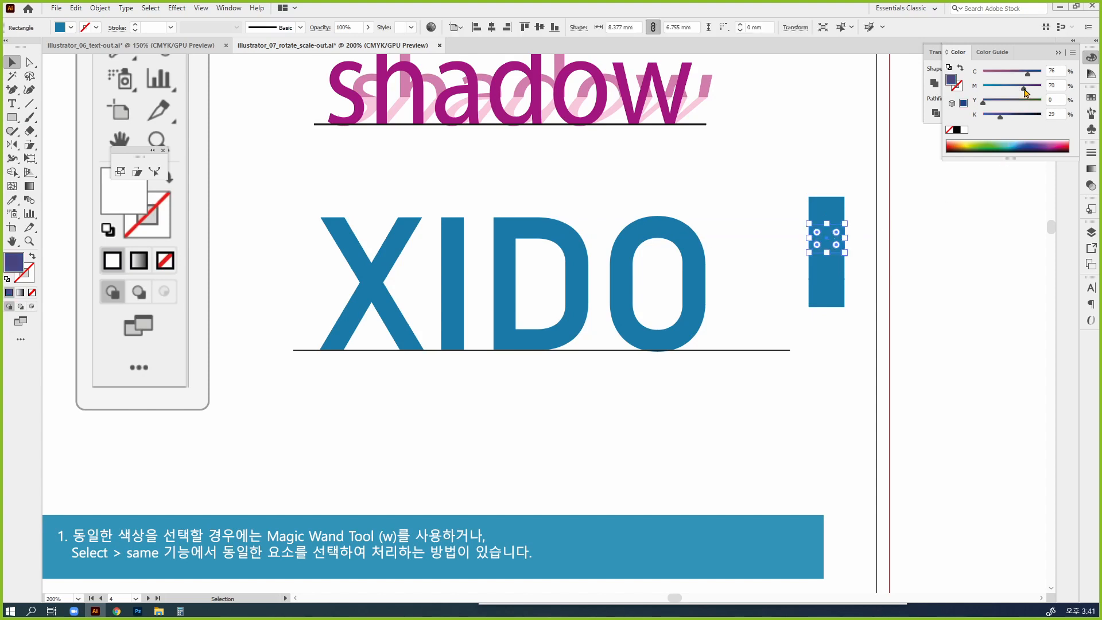
{"action": "left_click", "coordinate": [997, 101]}
{"action": "left_click", "coordinate": [1012, 116]}
{"action": "left_click", "coordinate": [955, 315]}
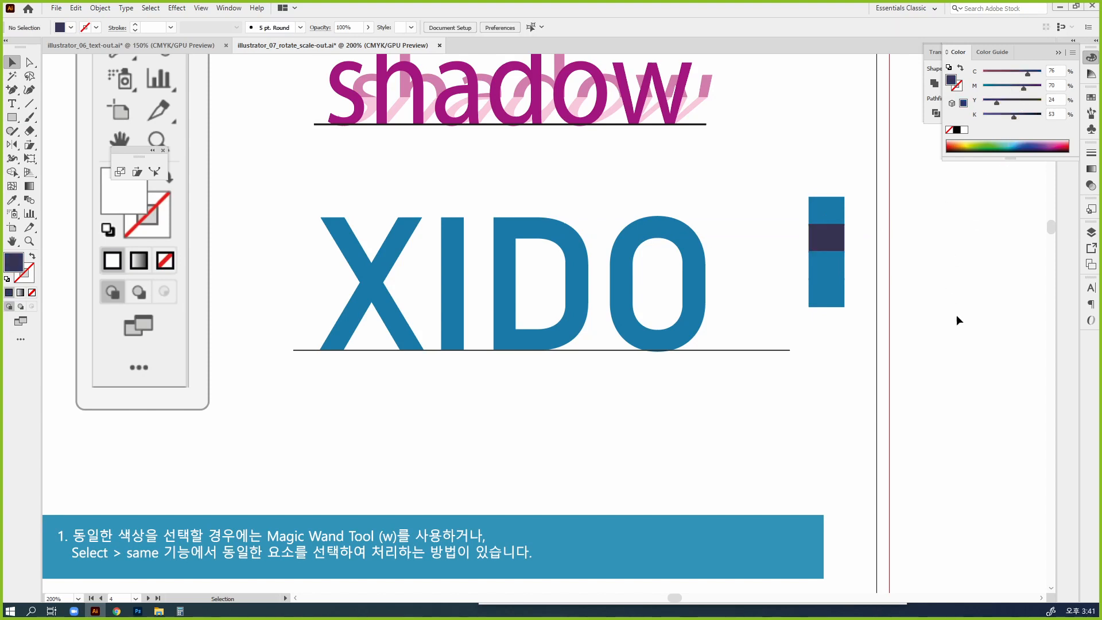
Recolour the third swatch rectangle dull teal with C 76, M 37, Y 26, K 40, and delete the fourth rectangle.
{"action": "left_click", "coordinate": [821, 268]}
{"action": "left_click", "coordinate": [1003, 88]}
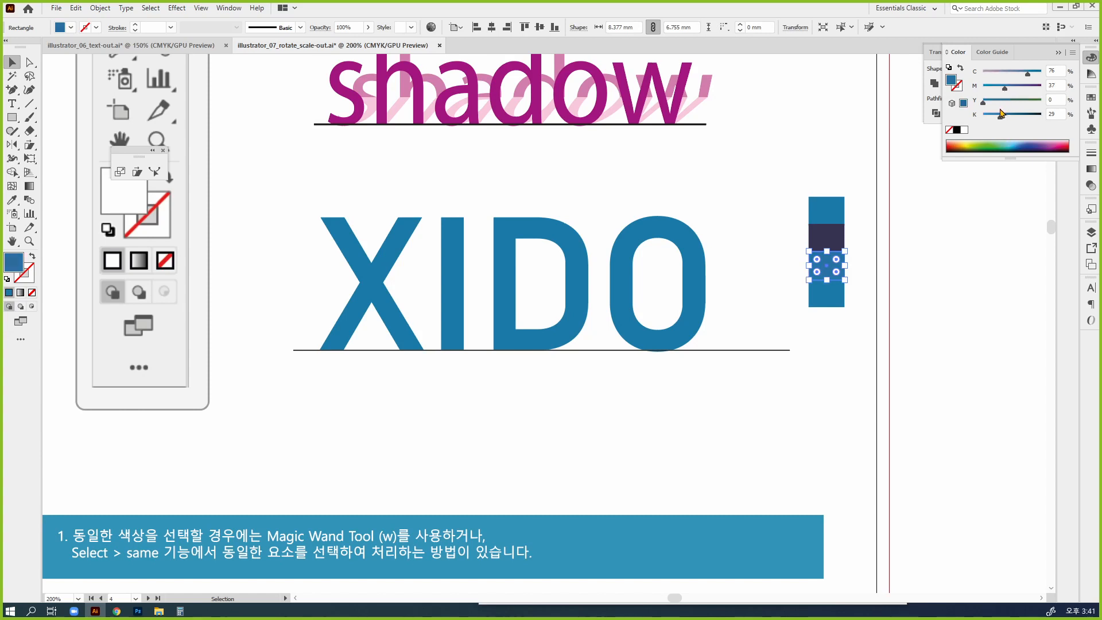
{"action": "left_click", "coordinate": [998, 102]}
{"action": "left_click", "coordinate": [1006, 115]}
{"action": "left_click", "coordinate": [939, 290]}
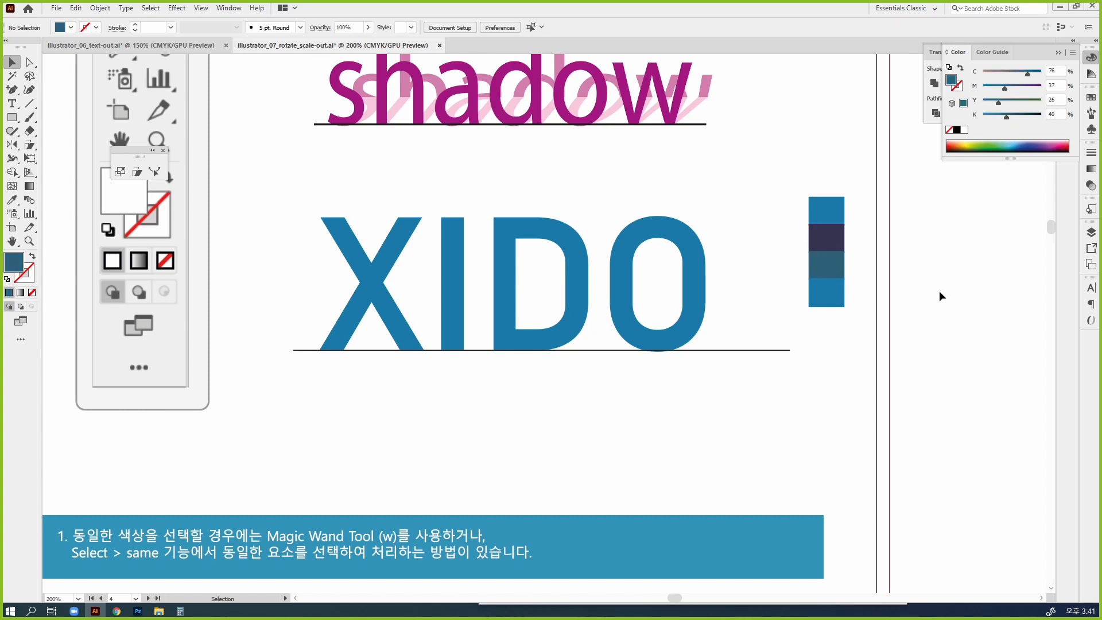
{"action": "left_click", "coordinate": [828, 293]}
{"action": "key", "text": "Delete"}
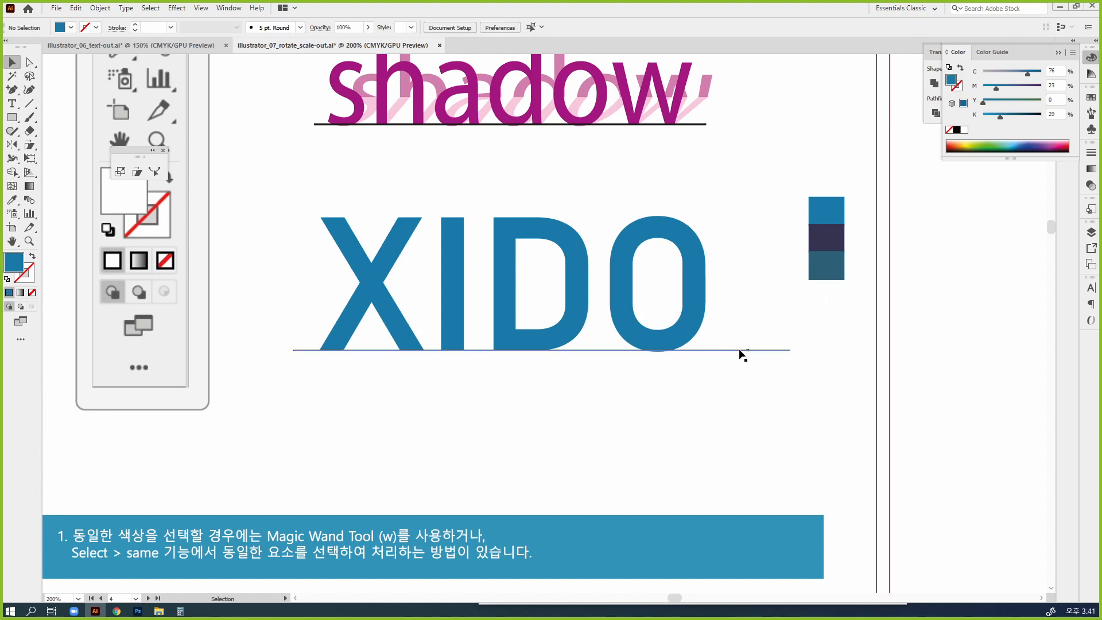
Hide the XIDO lettering with the Hide Selection command and show it again.
{"action": "left_click", "coordinate": [671, 340]}
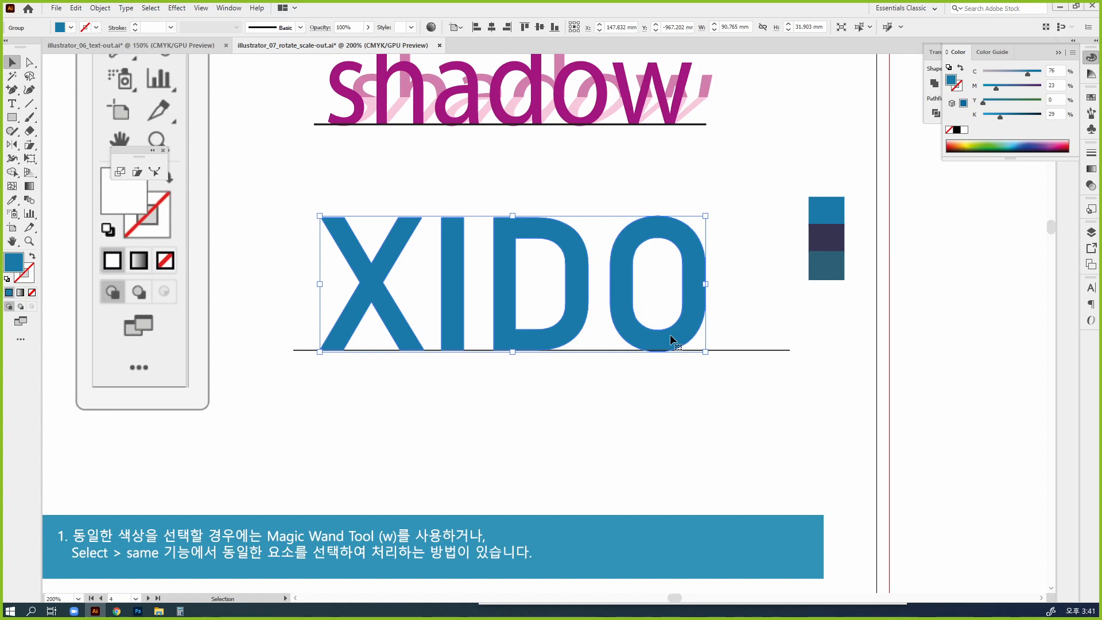
{"action": "key", "text": "a"}
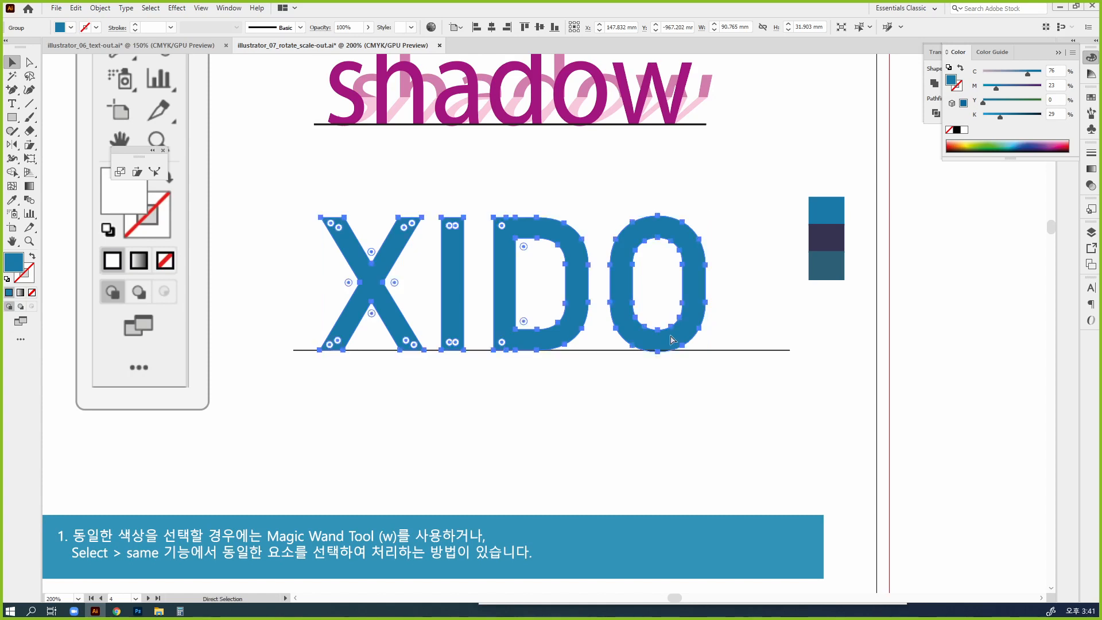
{"action": "key", "text": "v"}
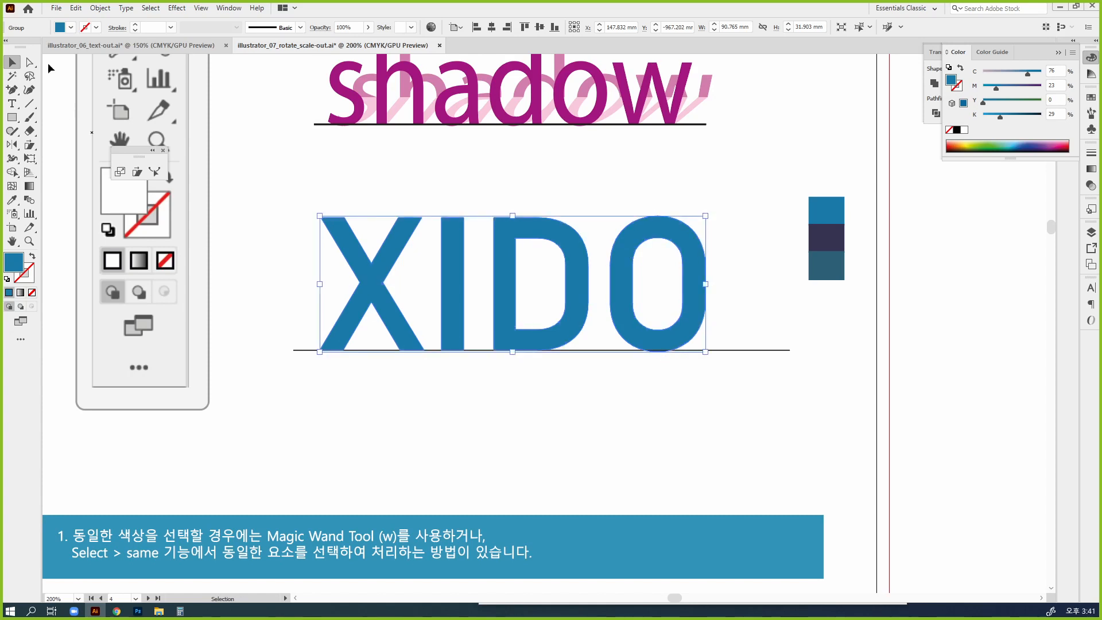
{"action": "left_click", "coordinate": [95, 9]}
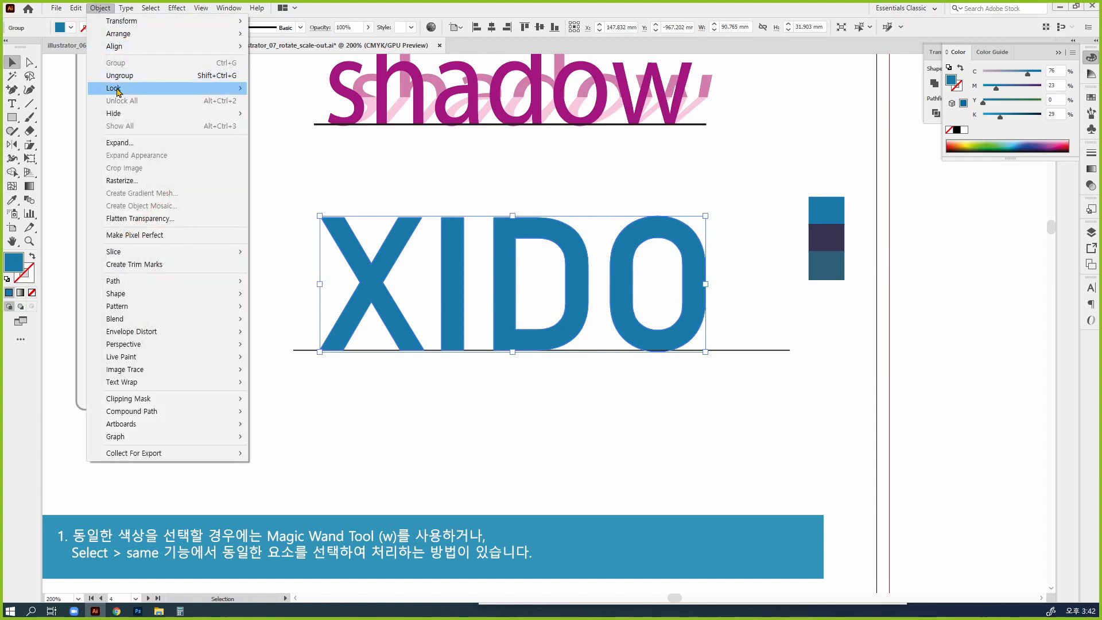
{"action": "mouse_move", "coordinate": [172, 113]}
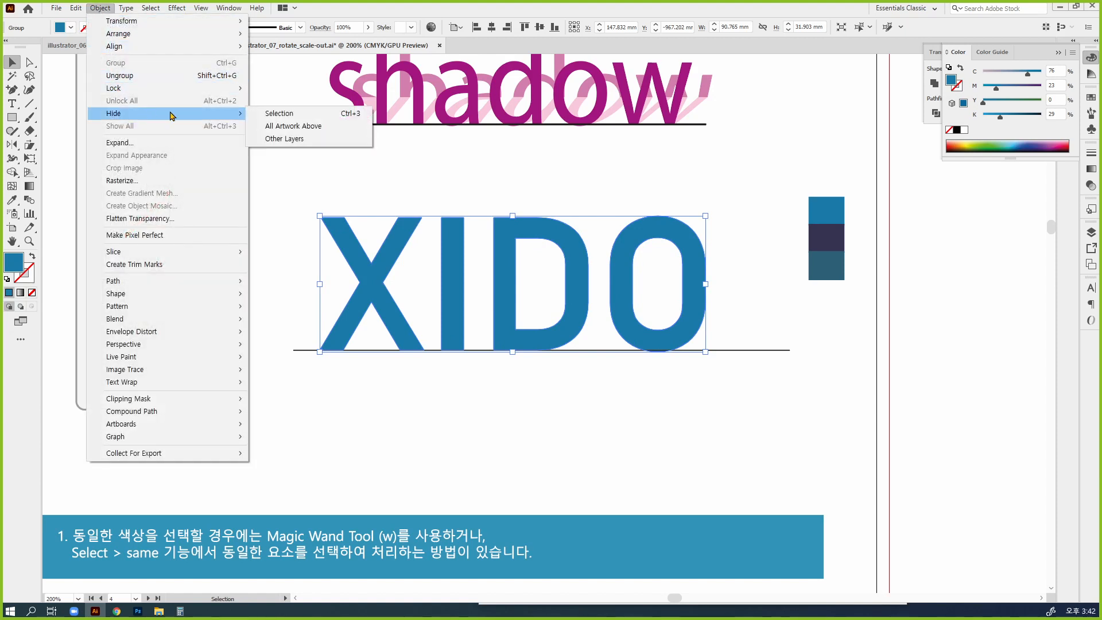
{"action": "left_click", "coordinate": [287, 114]}
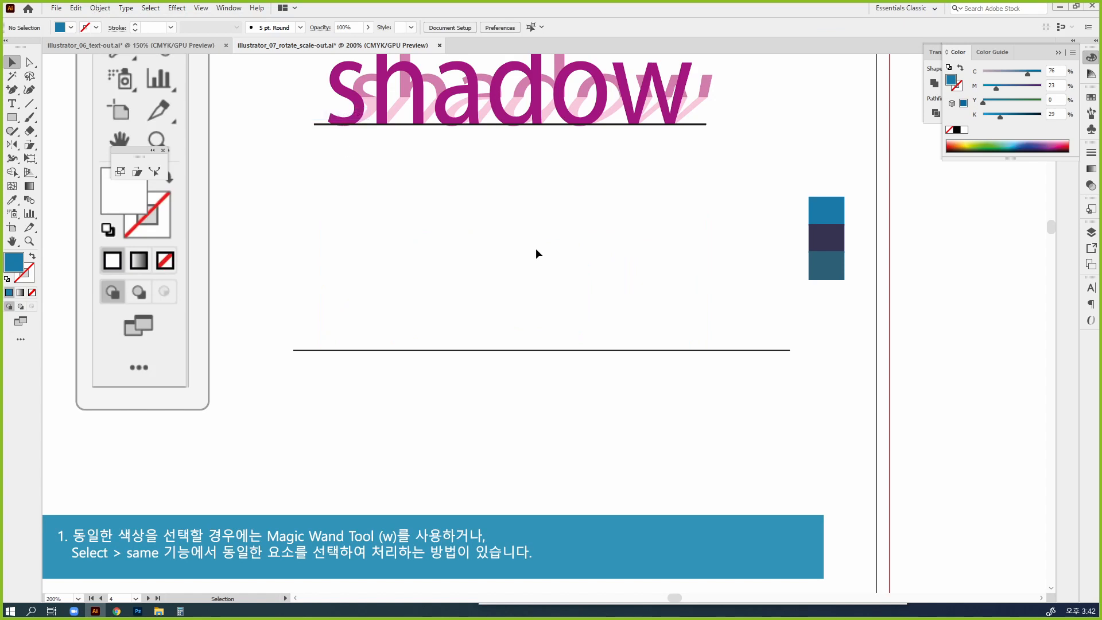
{"action": "key", "text": "ctrl+alt+3"}
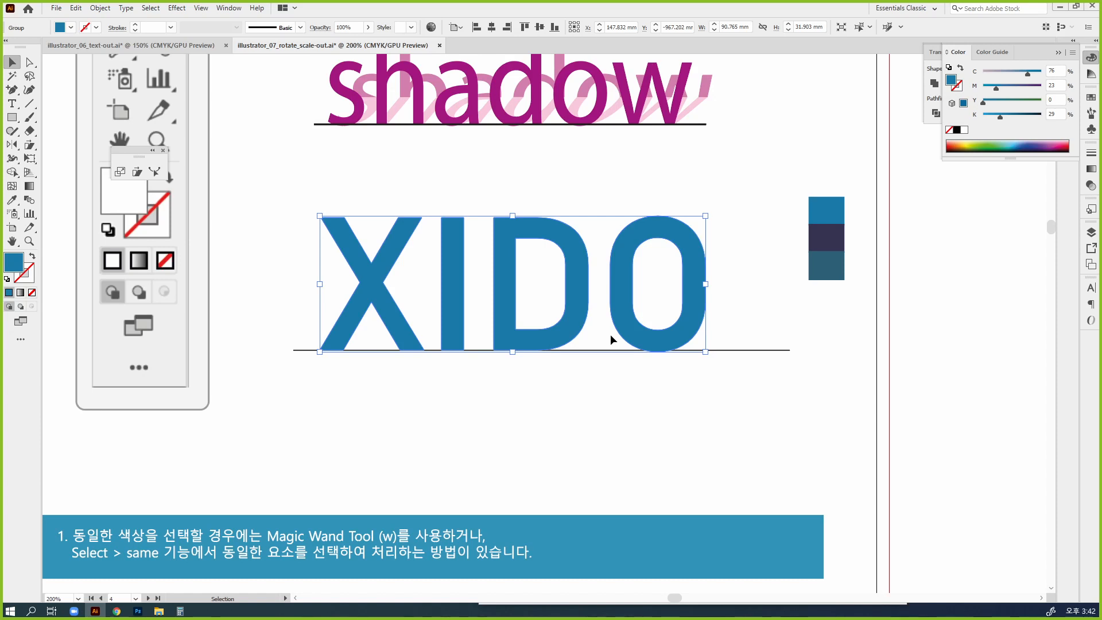
Recolour the XIDO lettering by sampling the dark purple swatch with the Eyedropper.
{"action": "key", "text": "i"}
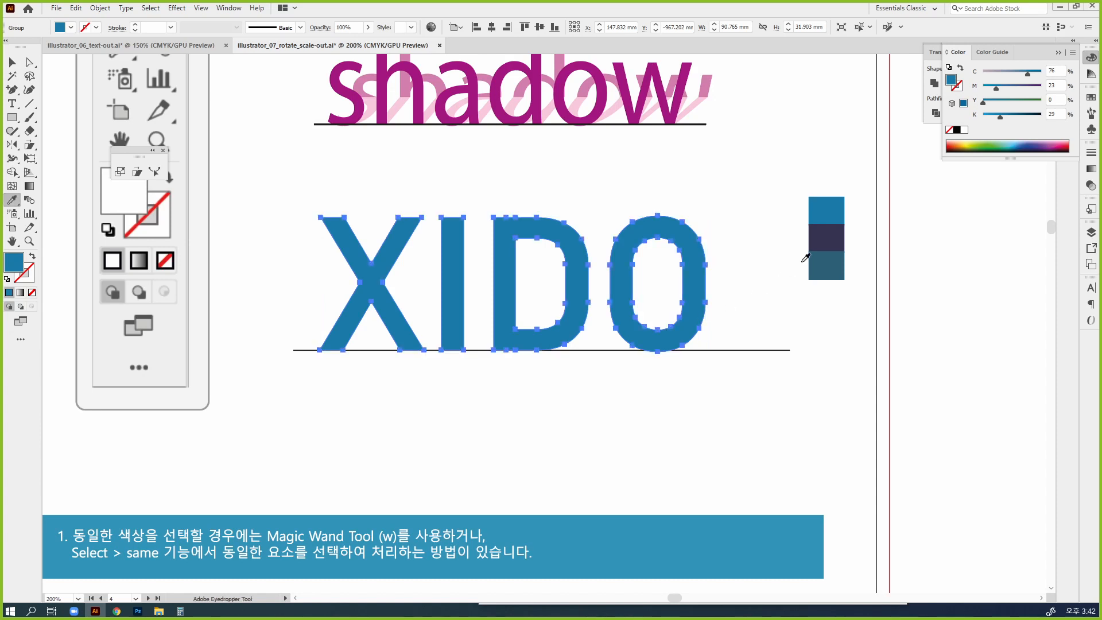
{"action": "left_click", "coordinate": [826, 238]}
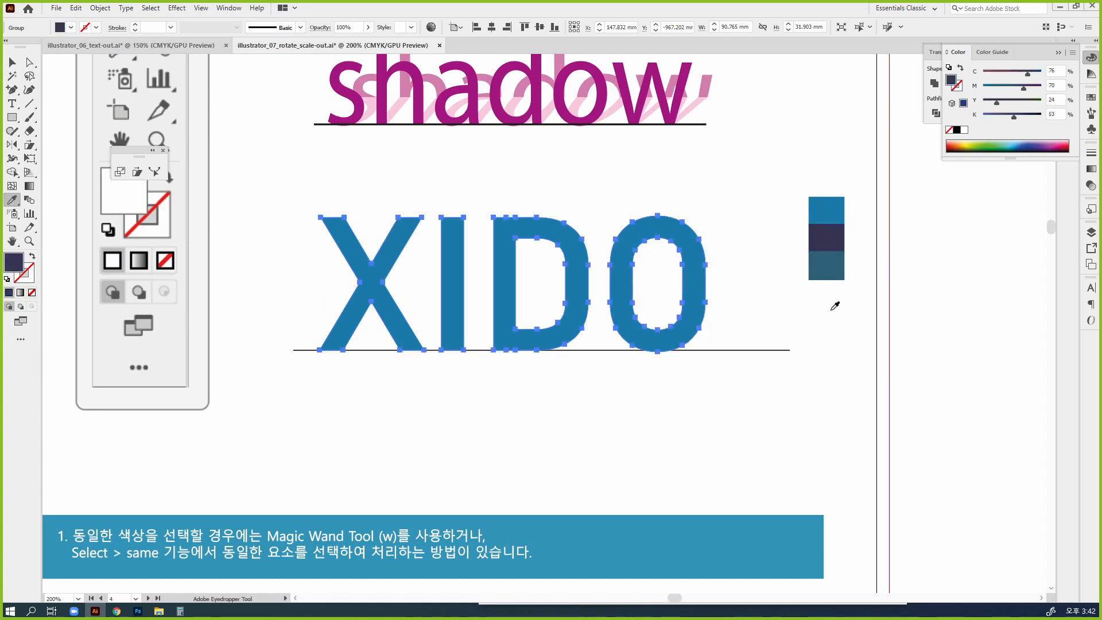
{"action": "left_click", "coordinate": [31, 293]}
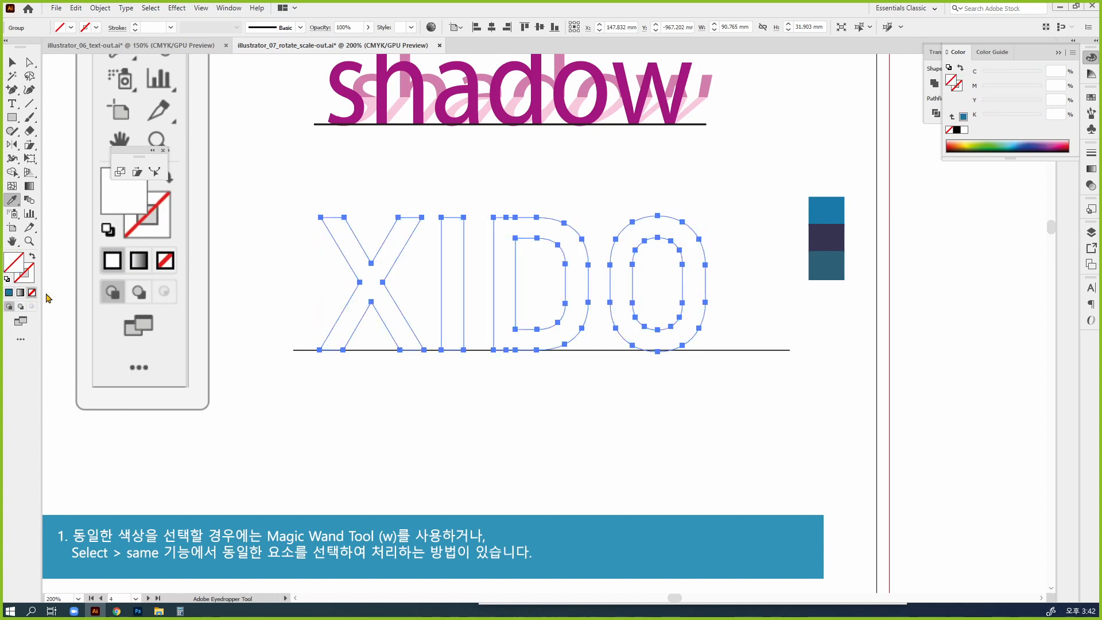
{"action": "left_click", "coordinate": [826, 237]}
{"action": "key", "text": "v"}
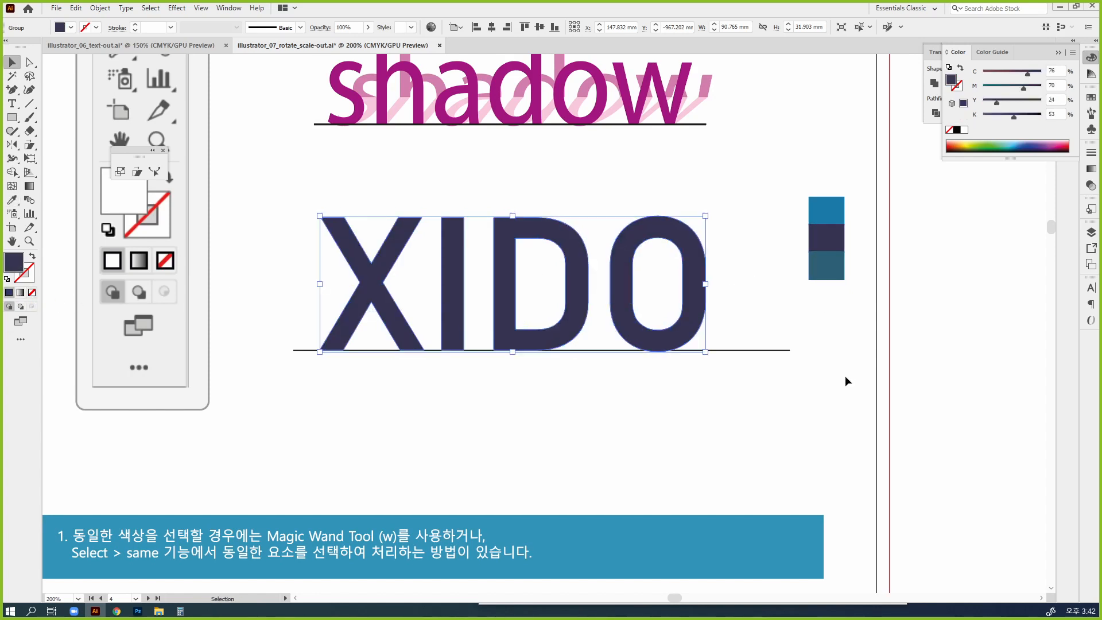
{"action": "left_click", "coordinate": [839, 401]}
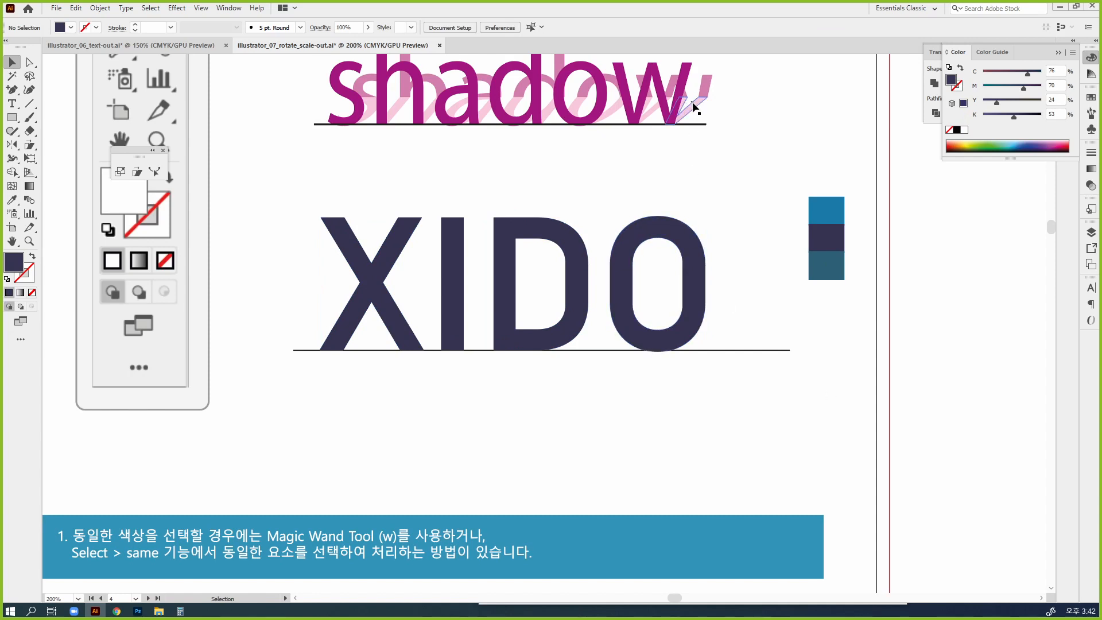
Shear the XIDO letters horizontally about their centre so they lean right, about 111 mm wide, and cut them.
{"action": "left_click_drag", "start_coordinate": [749, 218], "coordinate": [383, 222]}
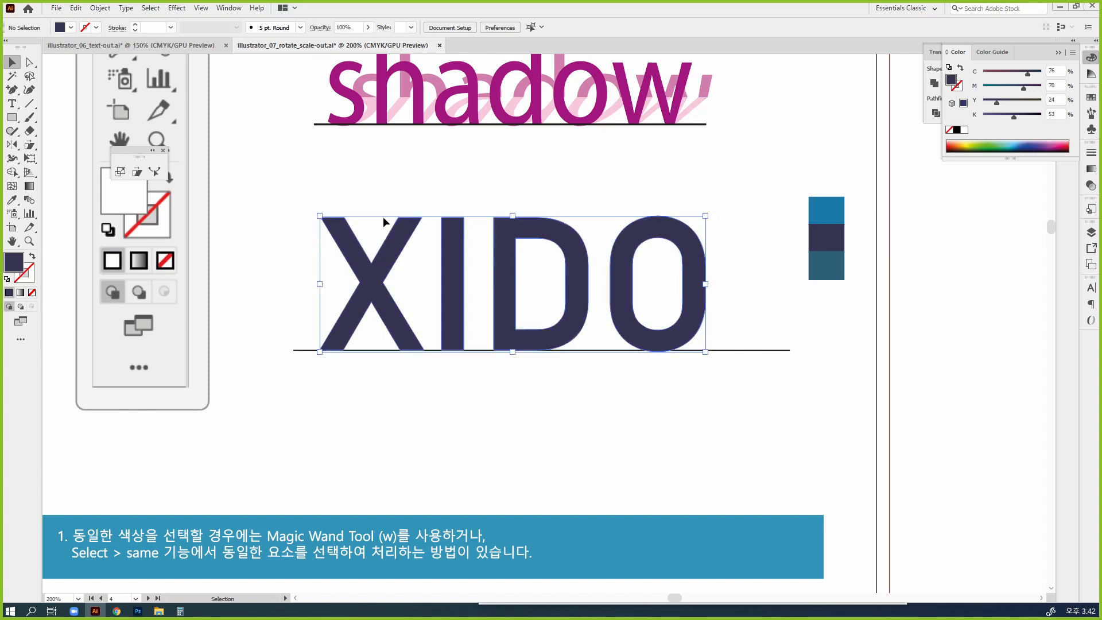
{"action": "left_click", "coordinate": [138, 172]}
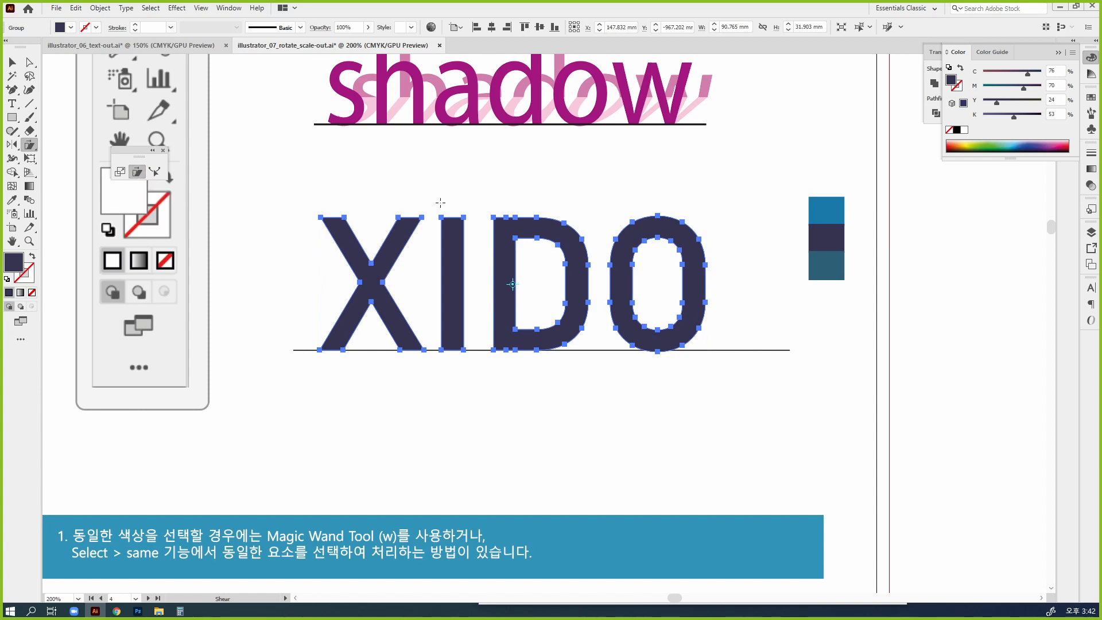
{"action": "left_click_drag", "start_coordinate": [462, 187], "coordinate": [542, 188]}
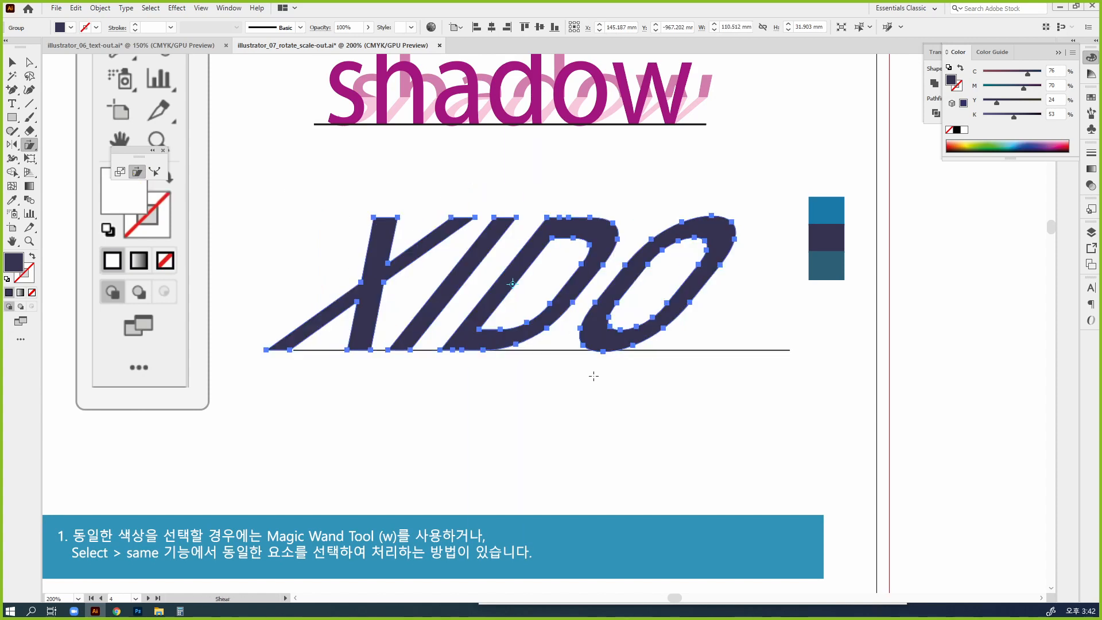
{"action": "key", "text": "ctrl+x"}
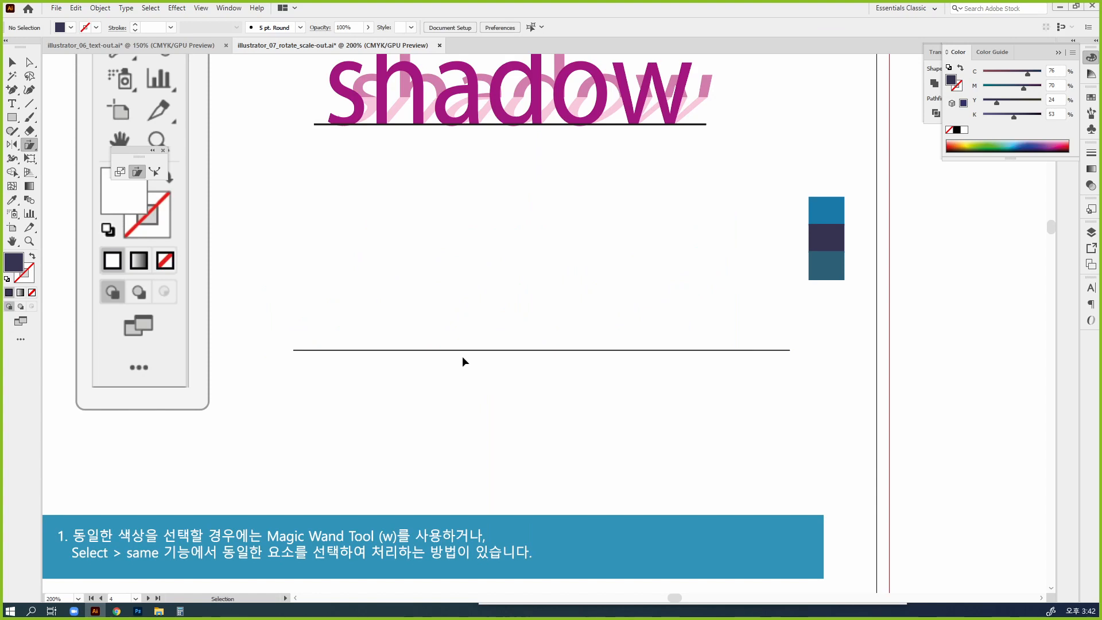
Undo the cut and the shear of the XIDO lettering.
{"action": "key", "text": "ctrl+z"}
{"action": "key", "text": "ctrl+z"}
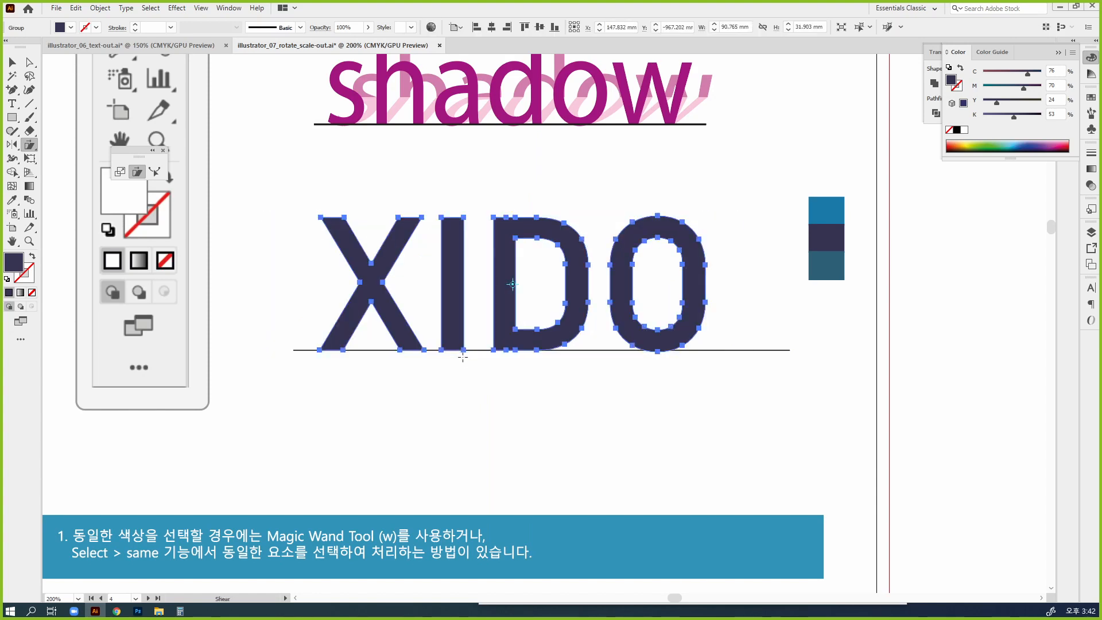
{"action": "key", "text": "ctrl+="}
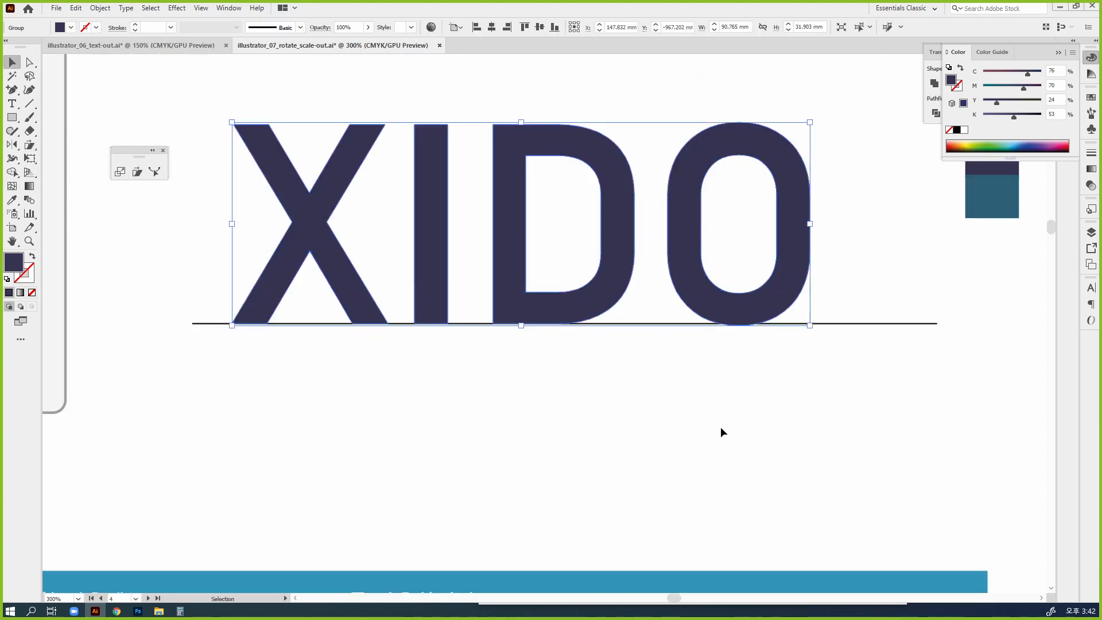
{"action": "key", "text": "ctrl"}
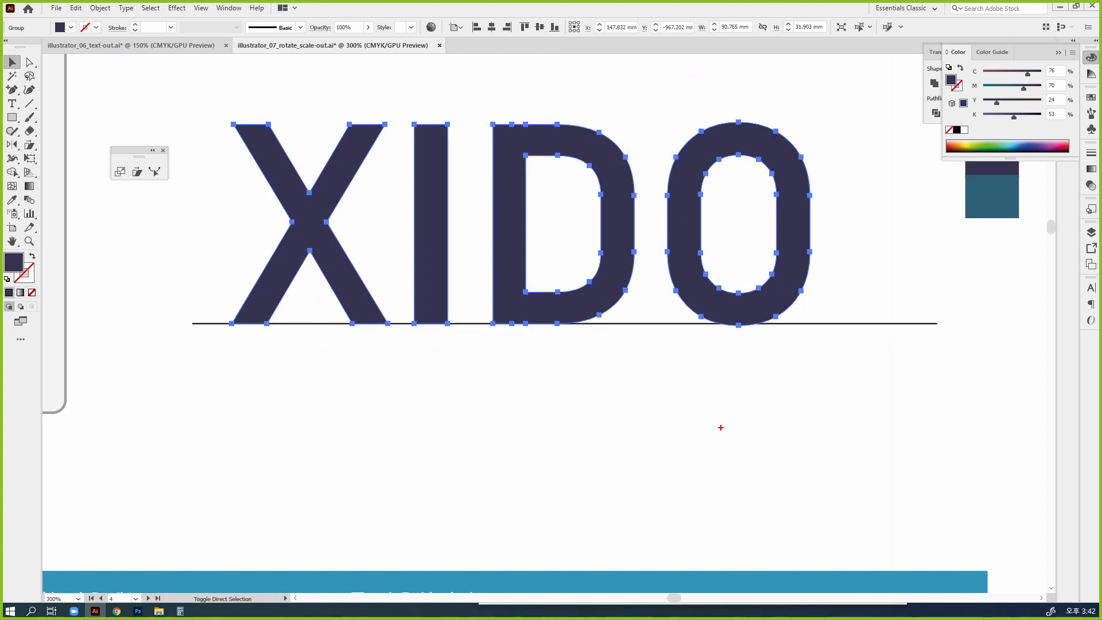
{"action": "left_click_drag", "start_coordinate": [491, 297], "coordinate": [506, 113]}
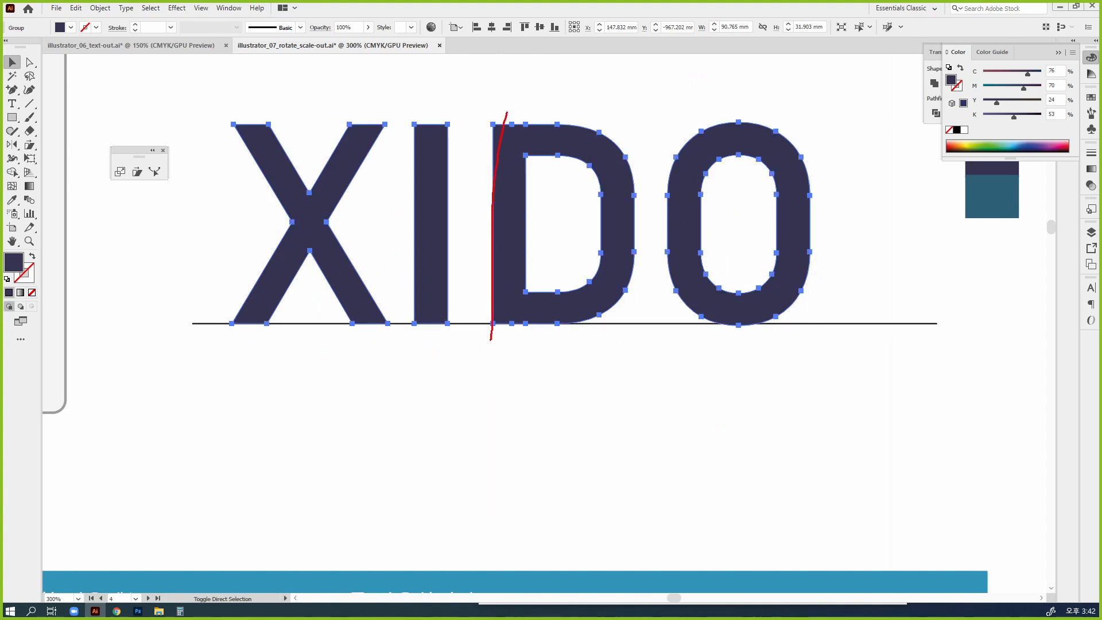
{"action": "left_click_drag", "start_coordinate": [446, 335], "coordinate": [447, 91]}
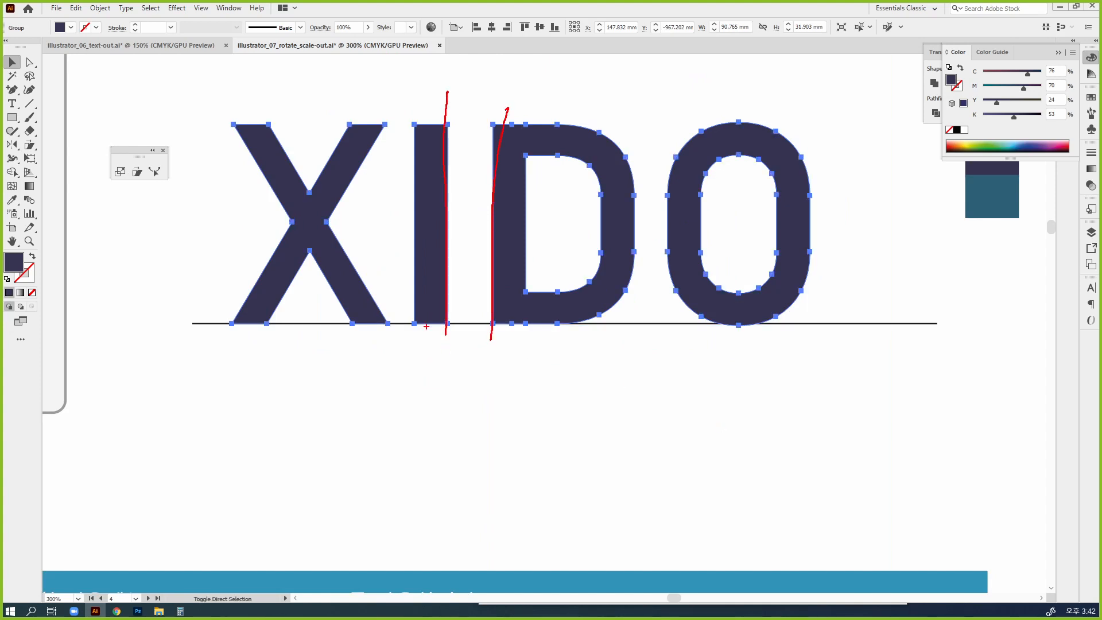
{"action": "left_click_drag", "start_coordinate": [419, 336], "coordinate": [432, 76]}
{"action": "mouse_move", "coordinate": [496, 334]}
{"action": "left_mouse_down"}
{"action": "mouse_move", "coordinate": [486, 316]}
{"action": "mouse_move", "coordinate": [505, 337]}
{"action": "left_mouse_up"}
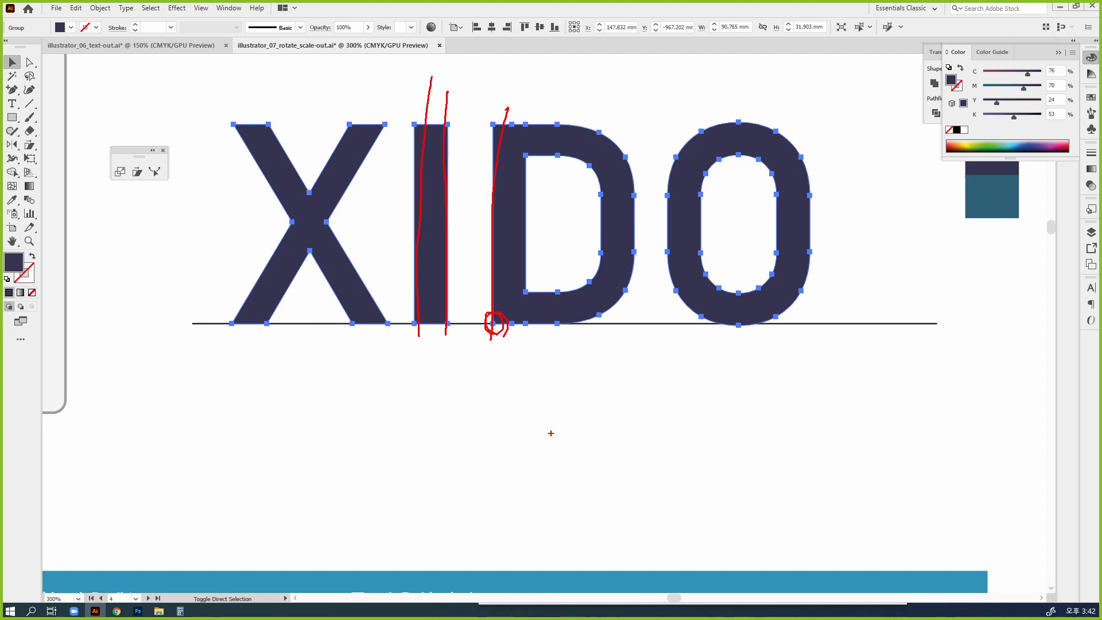
{"action": "key", "text": "Escape"}
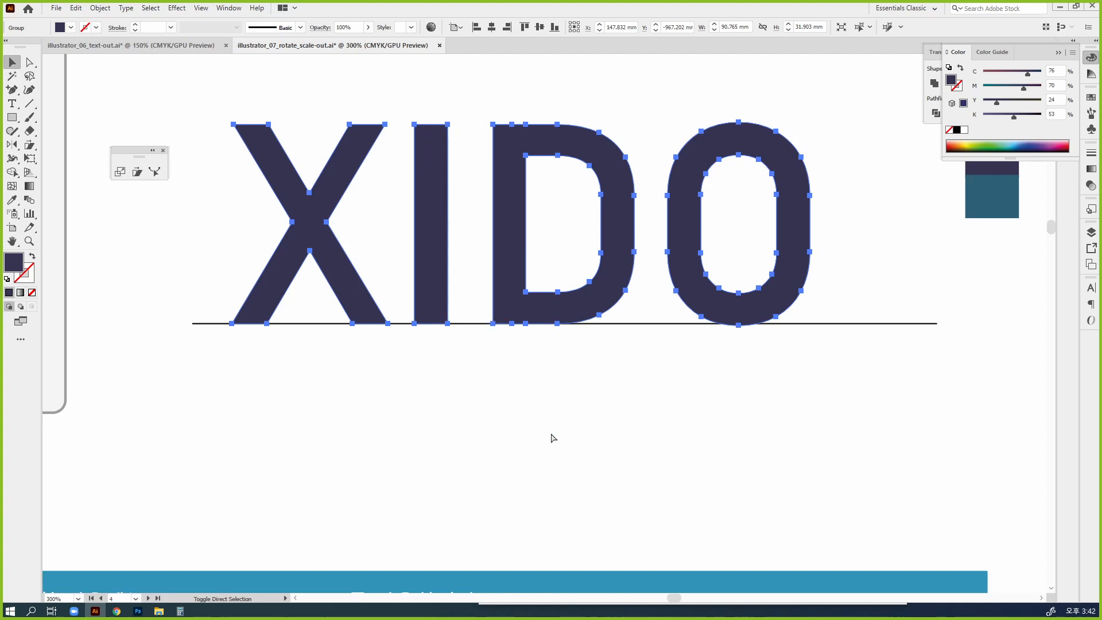
{"action": "key", "text": "ctrl"}
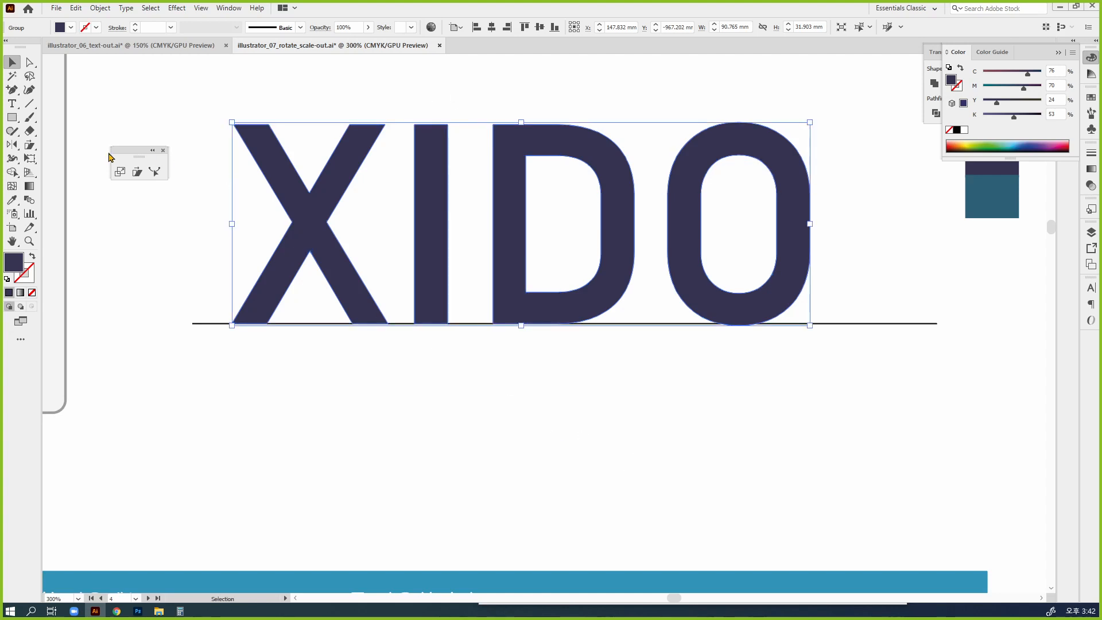
Shear the XIDO lettering 60° along the horizontal axis, using the D's lower-left corner as the reference point.
{"action": "left_click", "coordinate": [138, 172]}
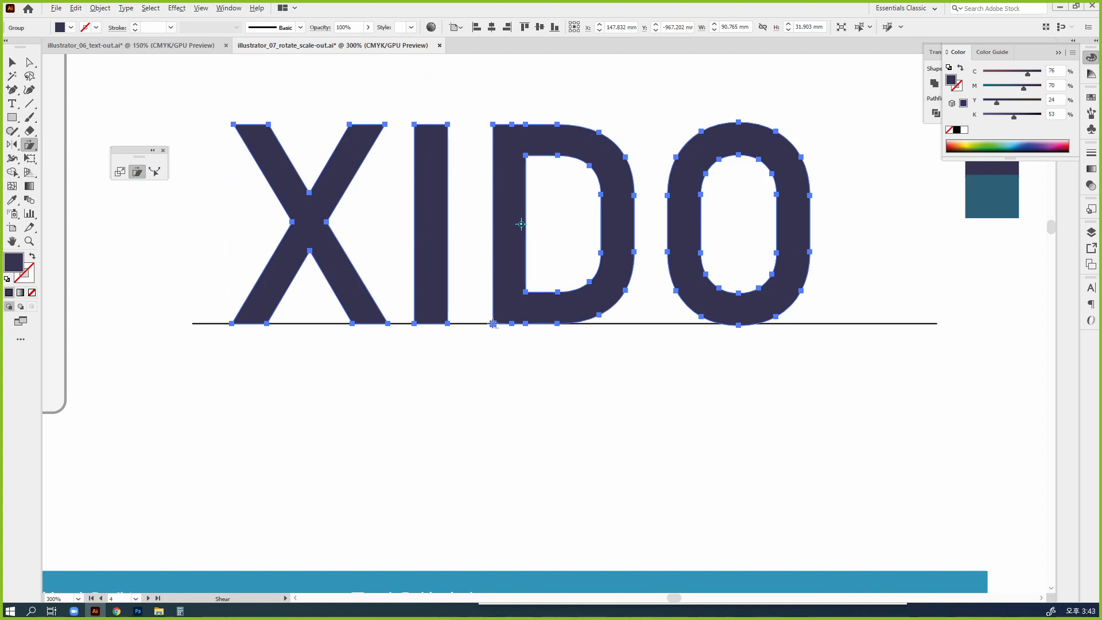
{"action": "left_click", "coordinate": [493, 324], "text": "alt"}
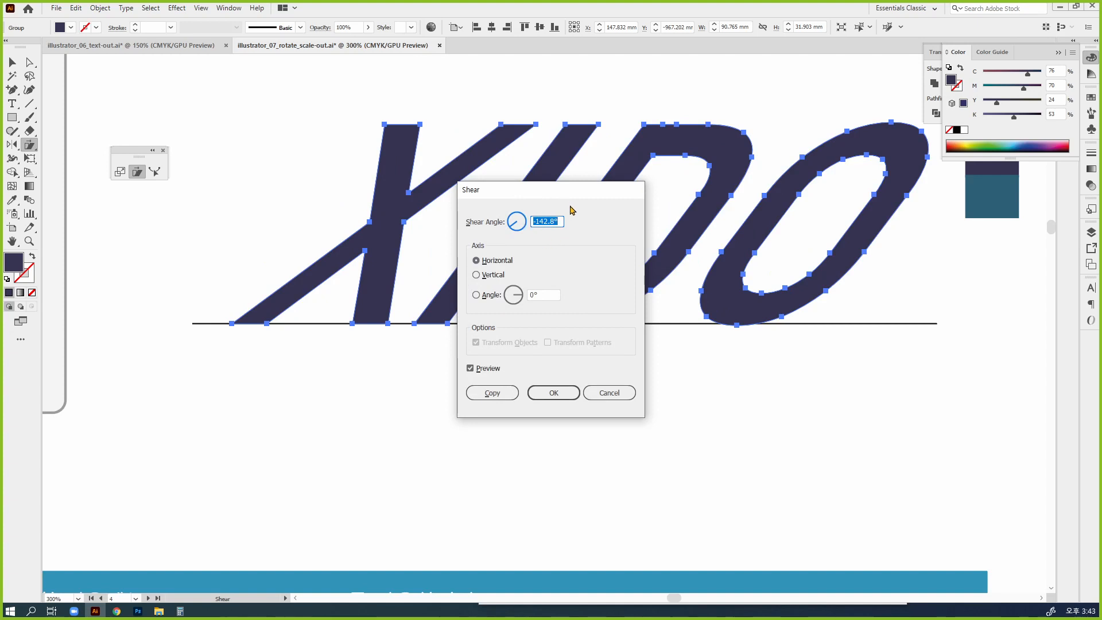
{"action": "type", "text": "60"}
{"action": "key", "text": "Tab"}
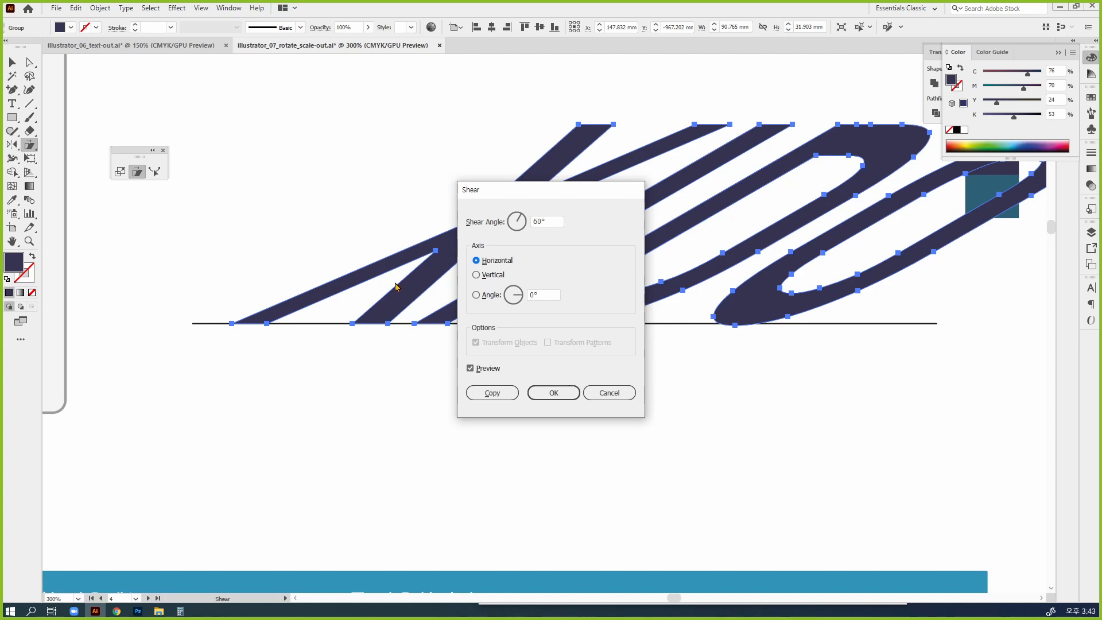
{"action": "left_click", "coordinate": [540, 393]}
{"action": "key", "text": "v"}
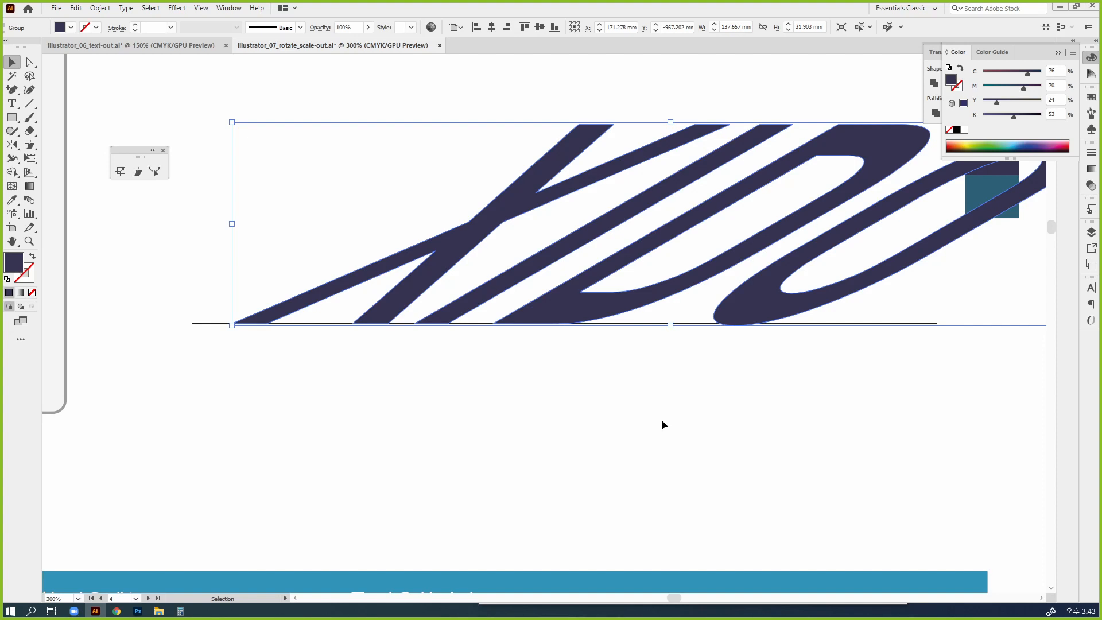
{"action": "left_click", "coordinate": [724, 422]}
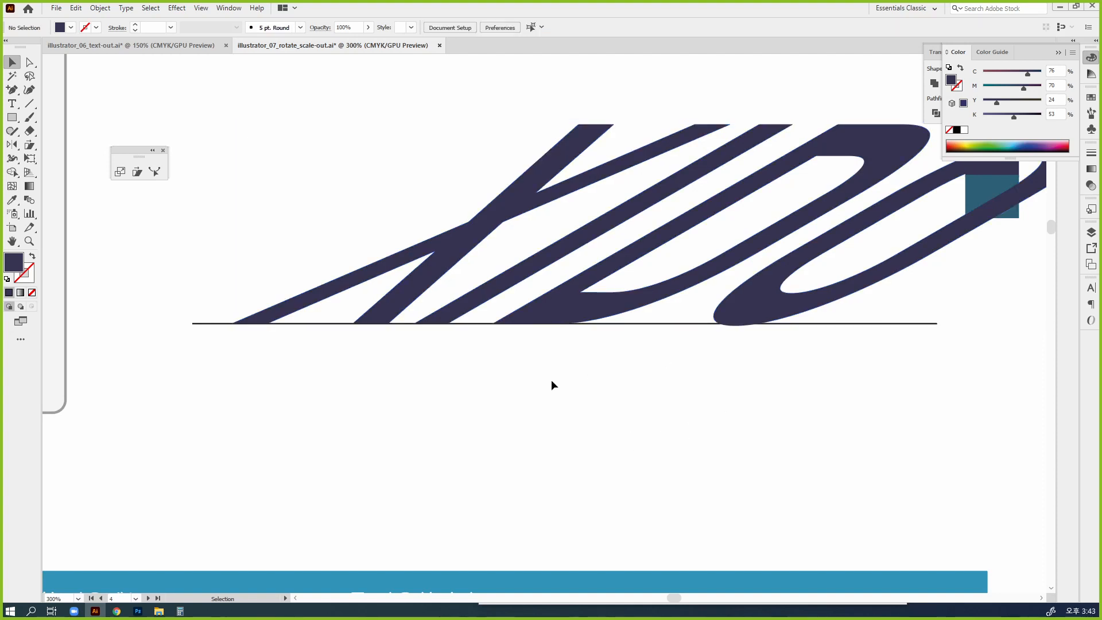
Try to place a copy of the baseline horizontally across the middle of the slanted letters.
{"action": "left_click_drag", "start_coordinate": [635, 323], "coordinate": [734, 217]}
{"action": "scroll", "coordinate": [771, 391], "scroll_direction": "up", "scroll_amount": 2}
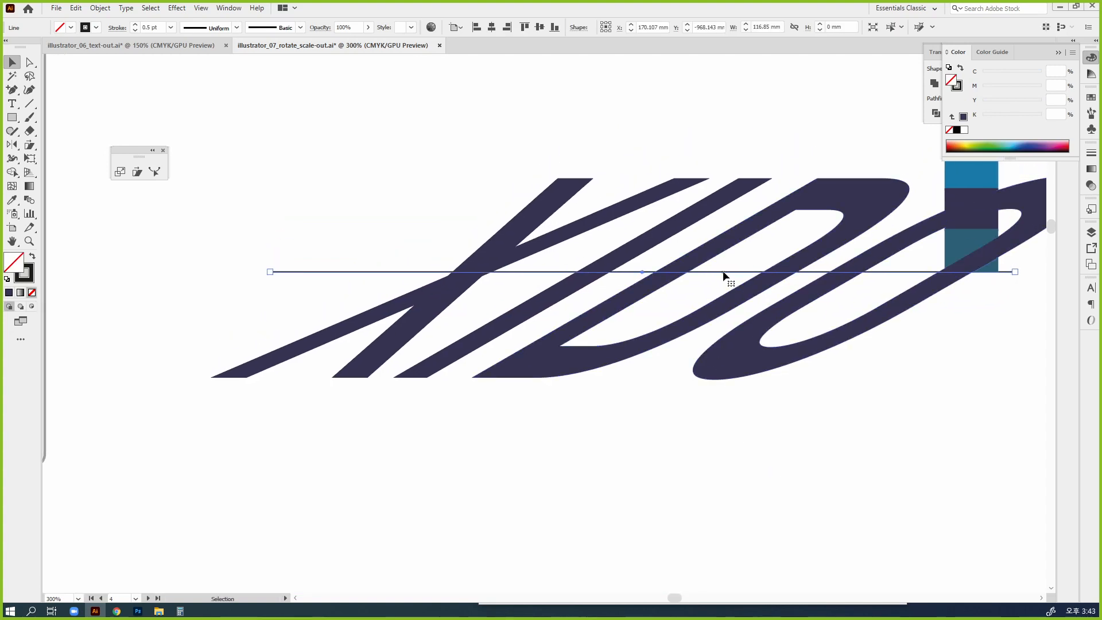
{"action": "left_click_drag", "start_coordinate": [722, 274], "coordinate": [765, 277]}
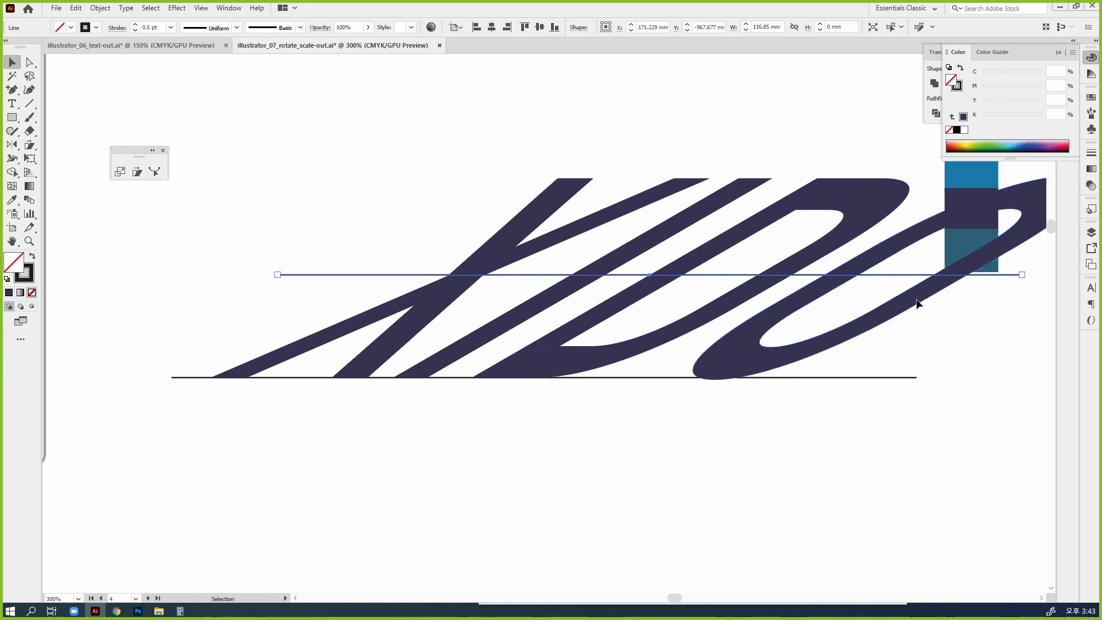
{"action": "left_click_drag", "start_coordinate": [965, 238], "coordinate": [873, 259]}
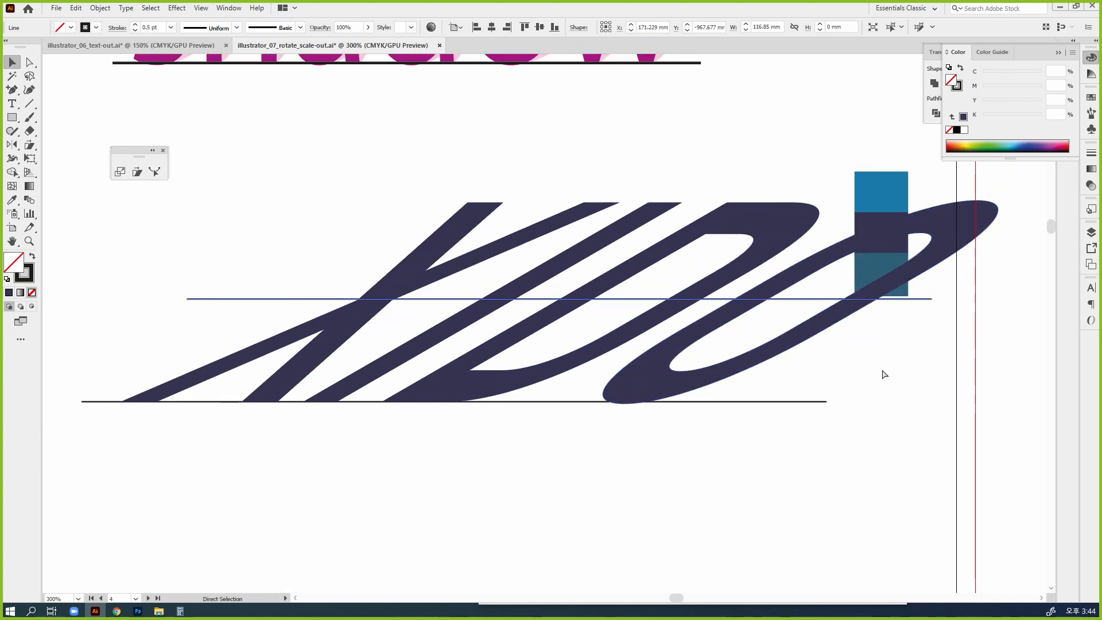
Undo the baseline copy and the 60° shear of the lettering.
{"action": "key", "text": "ctrl+z"}
{"action": "key", "text": "ctrl+z"}
{"action": "key", "text": "ctrl+z"}
{"action": "key", "text": "ctrl+z"}
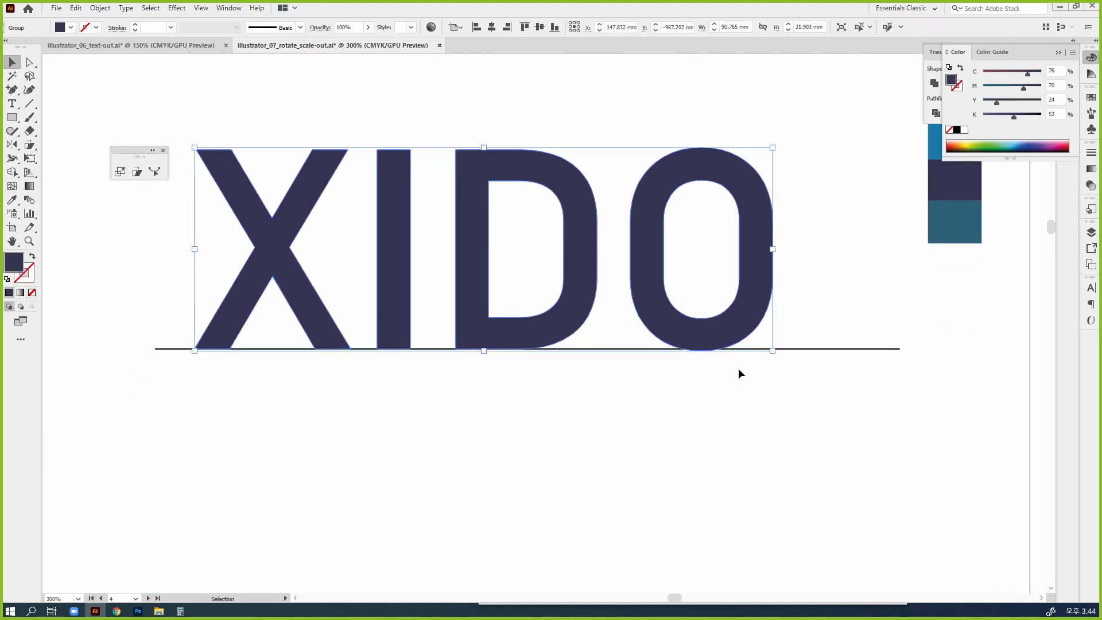
Shear the upright XIDO letters horizontally by 60° from the D's lower-left corner.
{"action": "left_click", "coordinate": [137, 173]}
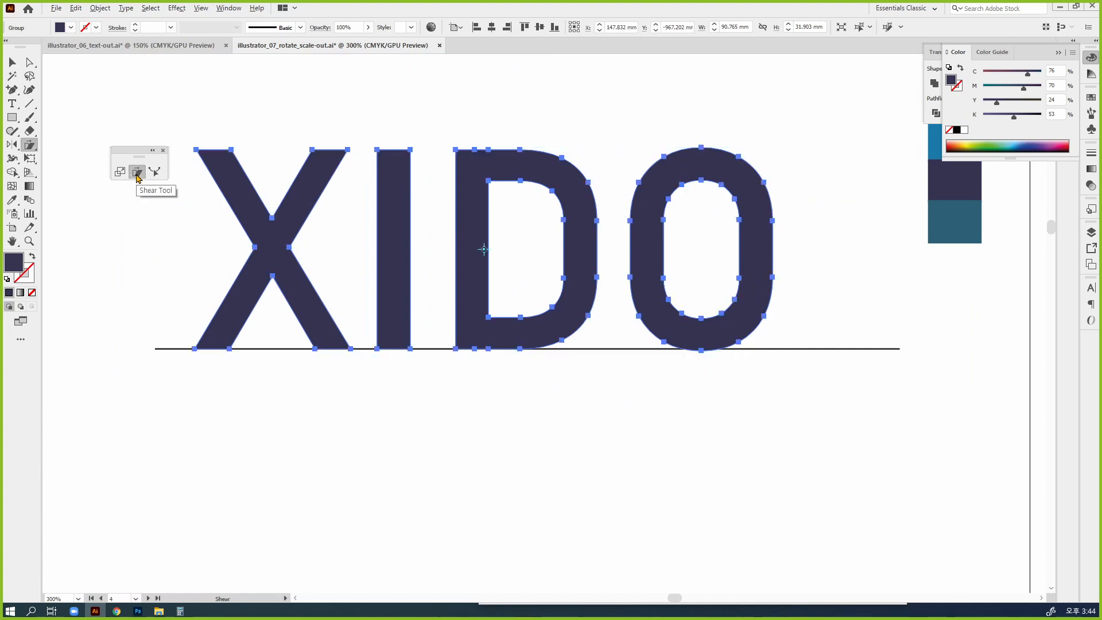
{"action": "left_click", "coordinate": [456, 348], "text": "alt"}
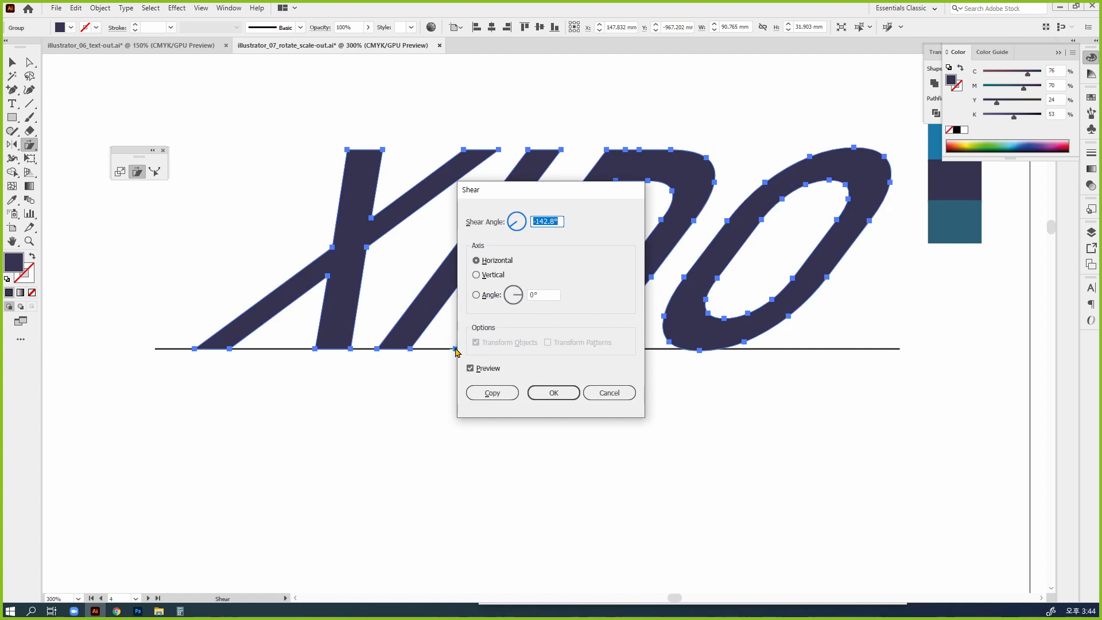
{"action": "type", "text": "60"}
{"action": "key", "text": "BackSpace"}
{"action": "key", "text": "BackSpace"}
{"action": "type", "text": "4"}
{"action": "key", "text": "BackSpace"}
{"action": "type", "text": "60"}
{"action": "key", "text": "Tab"}
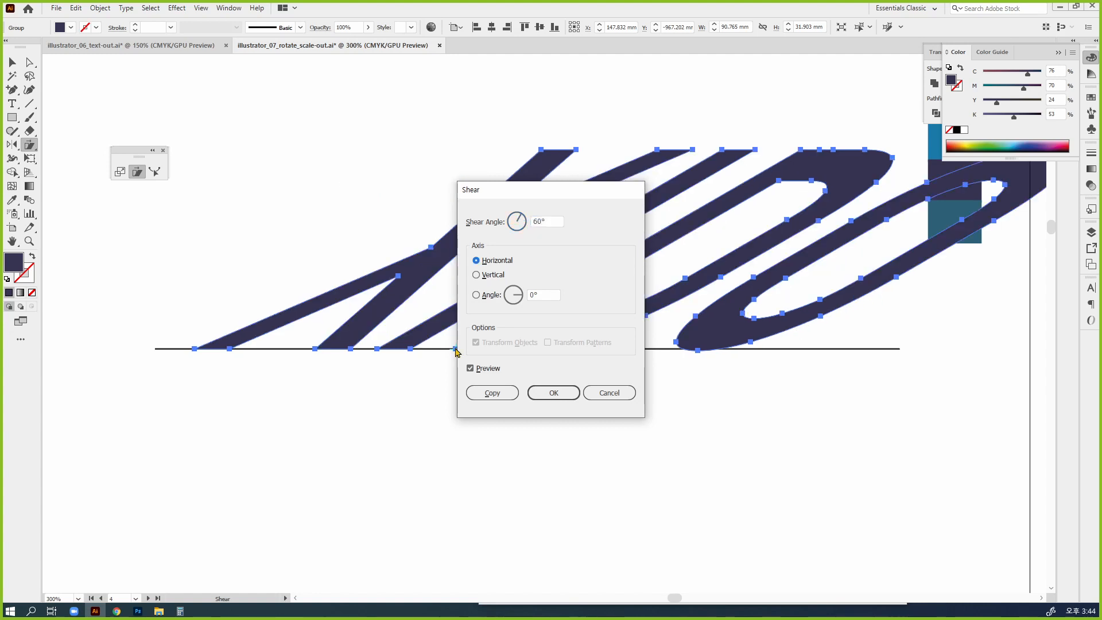
{"action": "left_click", "coordinate": [538, 393]}
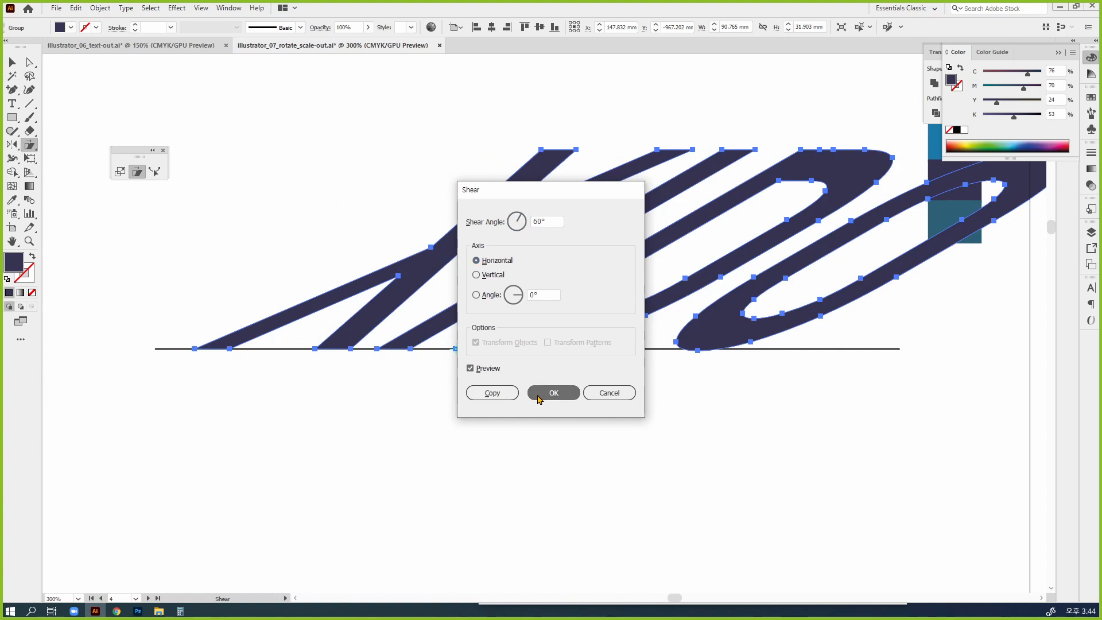
Duplicate the baseline upward so the copy crosses the slanted letters at about Y -965 mm.
{"action": "key", "text": "v"}
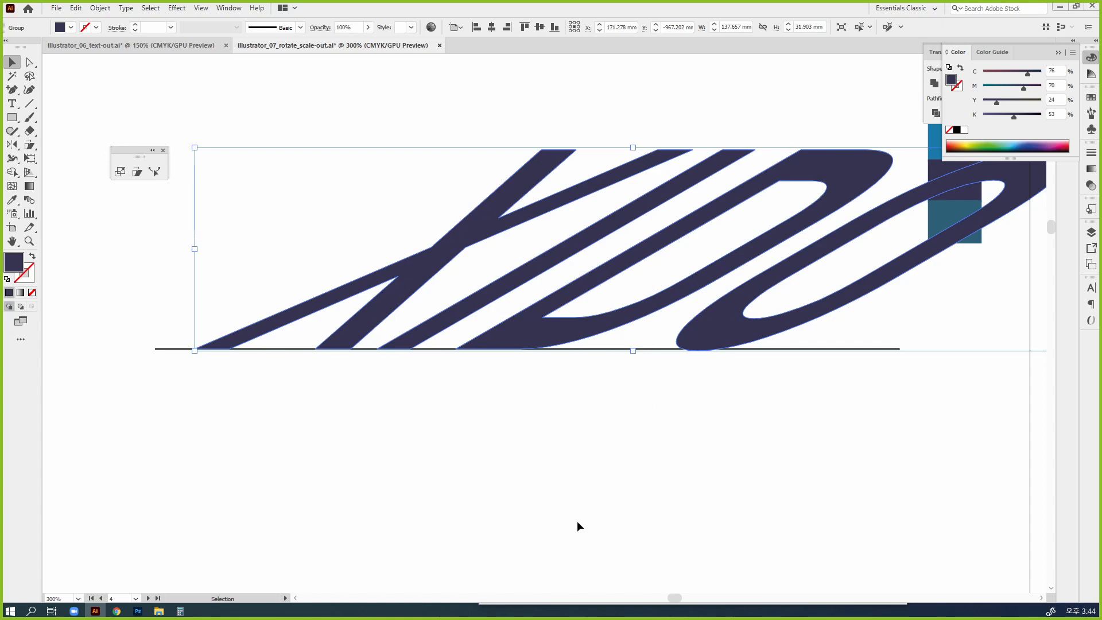
{"action": "left_click_drag", "start_coordinate": [616, 351], "coordinate": [700, 265]}
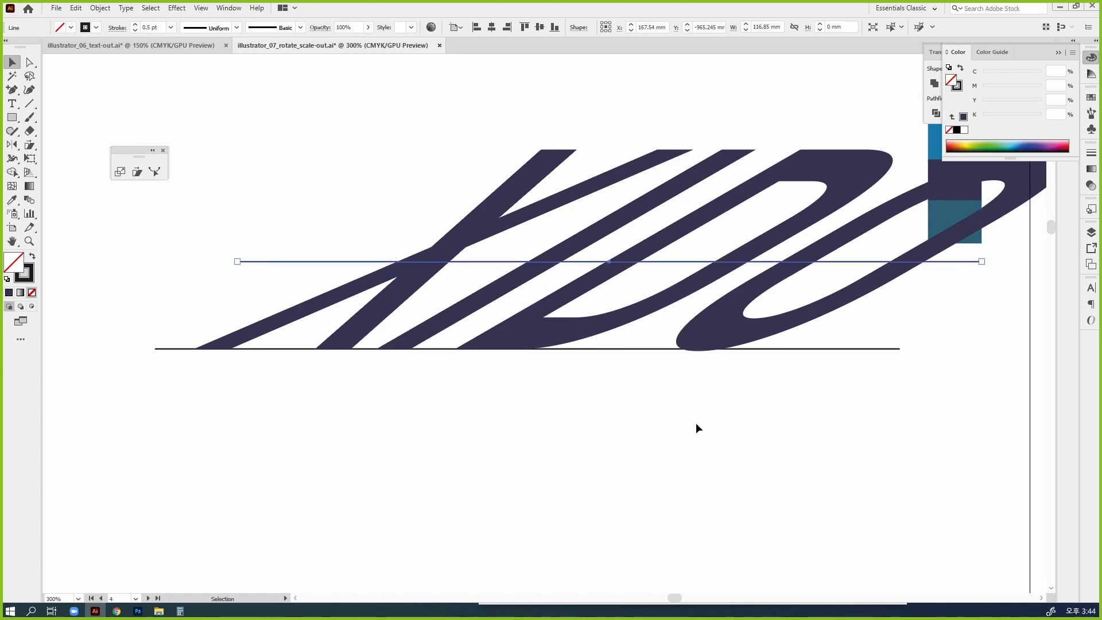
{"action": "left_click_drag", "start_coordinate": [817, 323], "coordinate": [739, 370]}
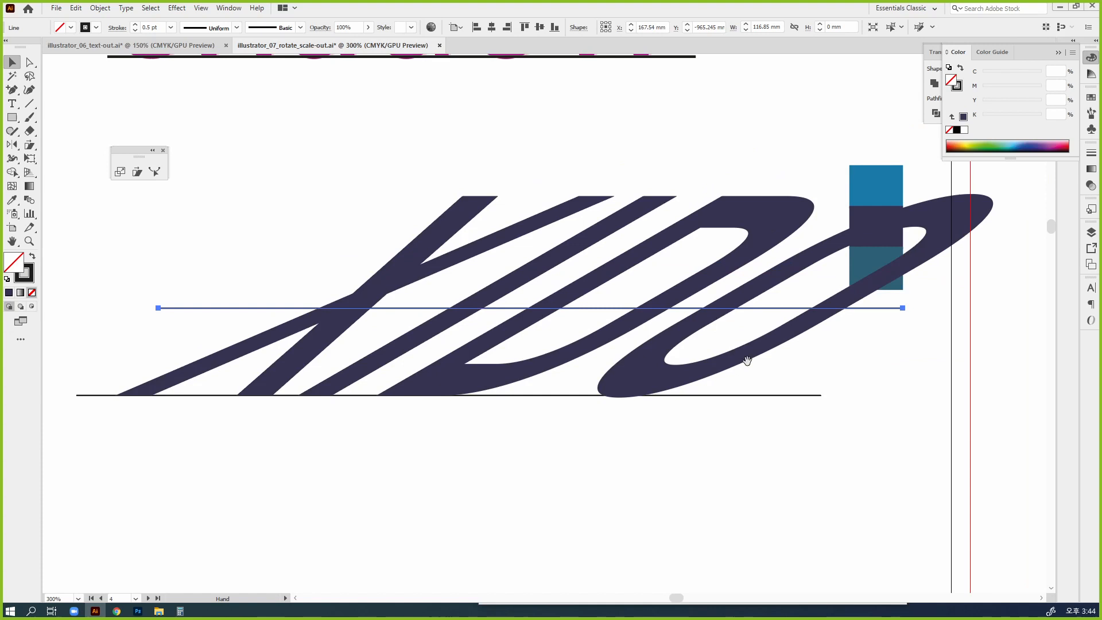
Move the three colour swatches together to the right, clear of the slanted O.
{"action": "left_click", "coordinate": [893, 256]}
{"action": "left_click", "coordinate": [859, 219], "text": "shift"}
{"action": "left_click", "coordinate": [859, 187], "text": "shift"}
{"action": "left_click_drag", "start_coordinate": [858, 188], "coordinate": [1028, 195]}
Split the slanted lettering along the copied line with the Pathfinder Divide operation.
{"action": "left_click_drag", "start_coordinate": [888, 347], "coordinate": [322, 227]}
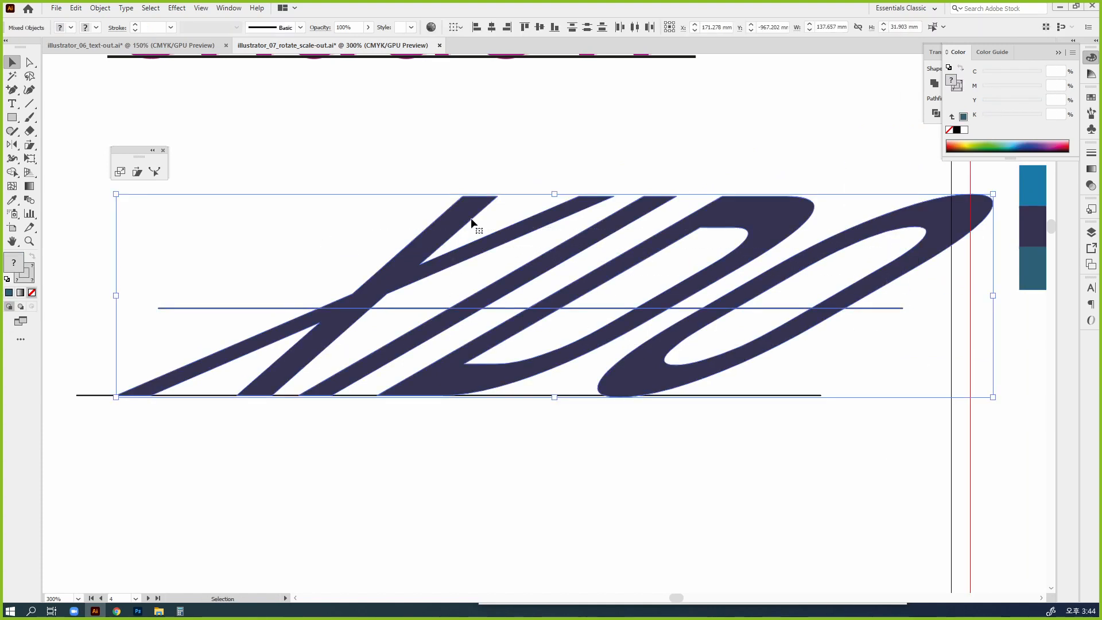
{"action": "left_click", "coordinate": [1087, 61]}
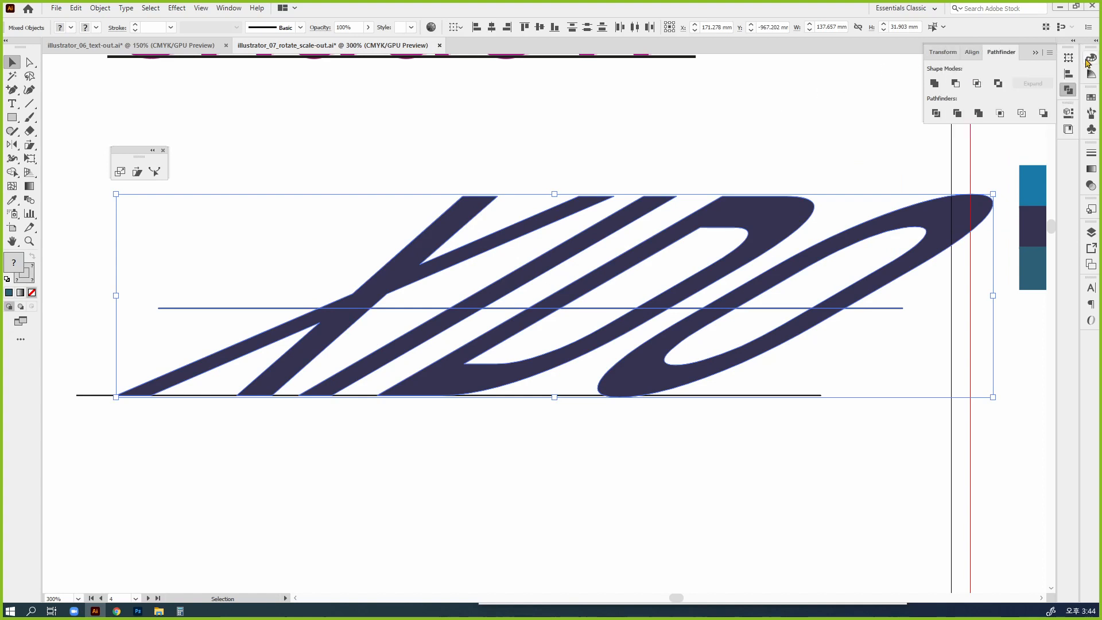
{"action": "left_click", "coordinate": [935, 114]}
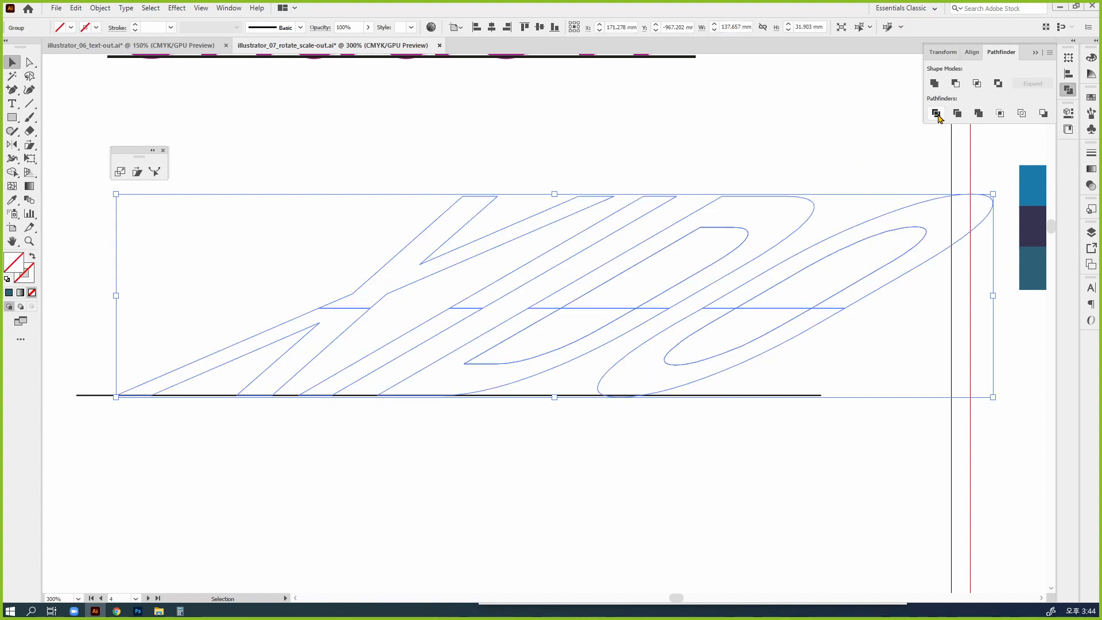
{"action": "key", "text": "ctrl+z"}
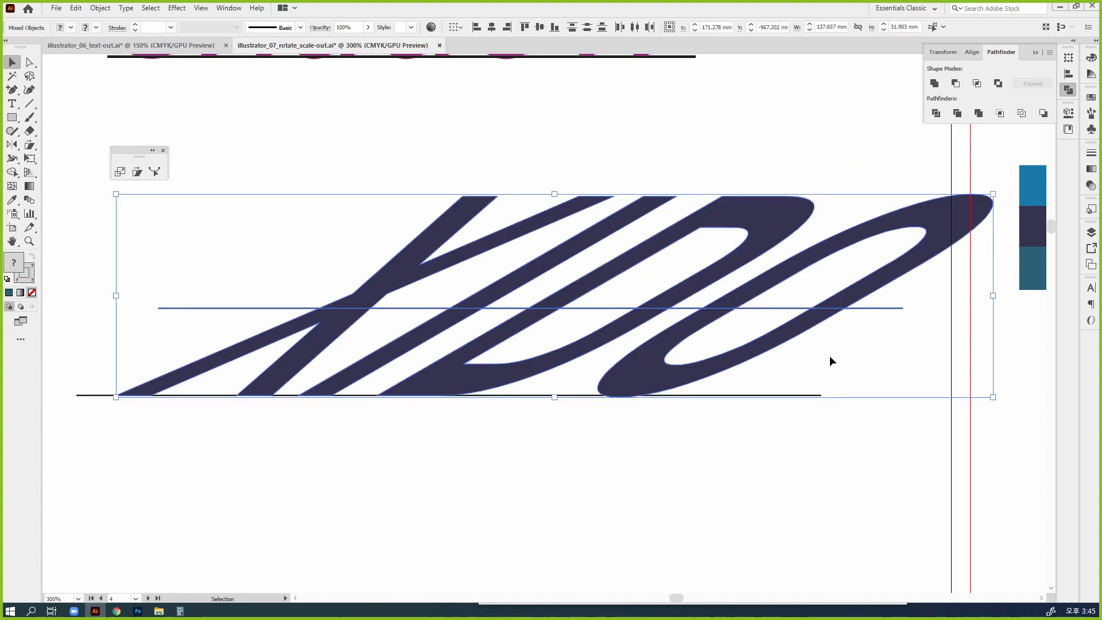
{"action": "left_click", "coordinate": [936, 114]}
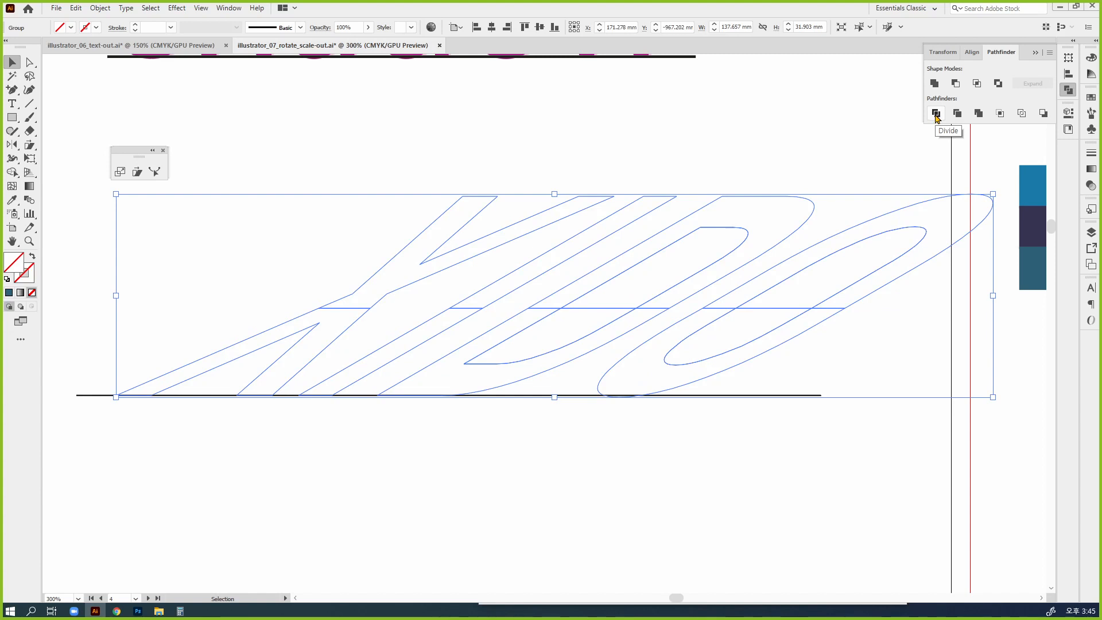
Fill the divided lettering by sampling the dark purple swatch with the Eyedropper, and deselect it.
{"action": "key", "text": "i"}
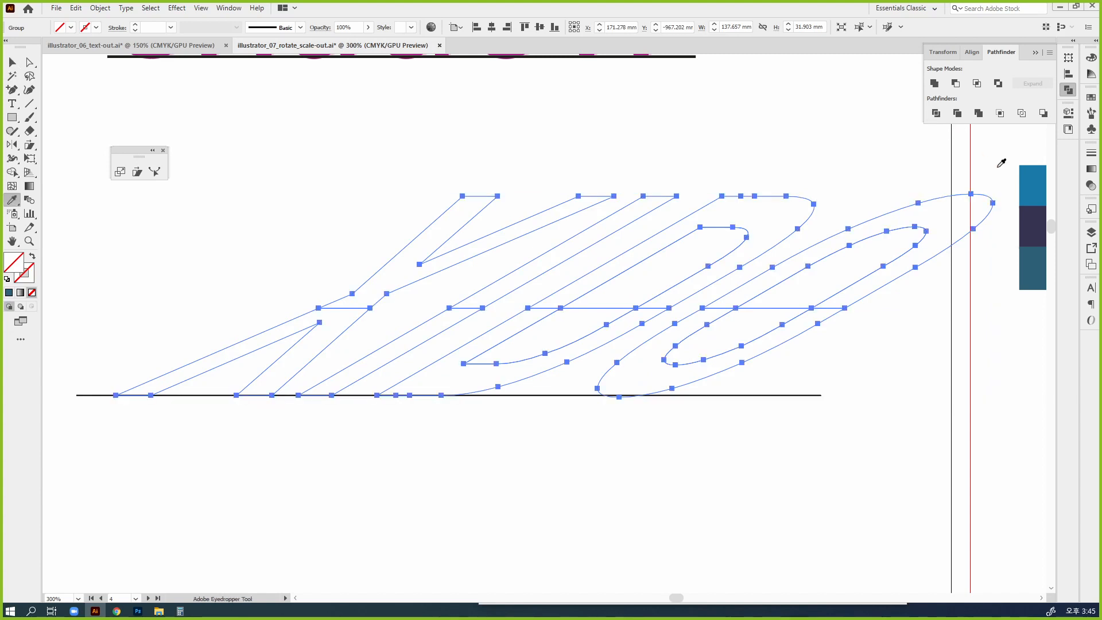
{"action": "left_click", "coordinate": [1033, 218]}
{"action": "key", "text": "v"}
{"action": "left_click", "coordinate": [910, 351]}
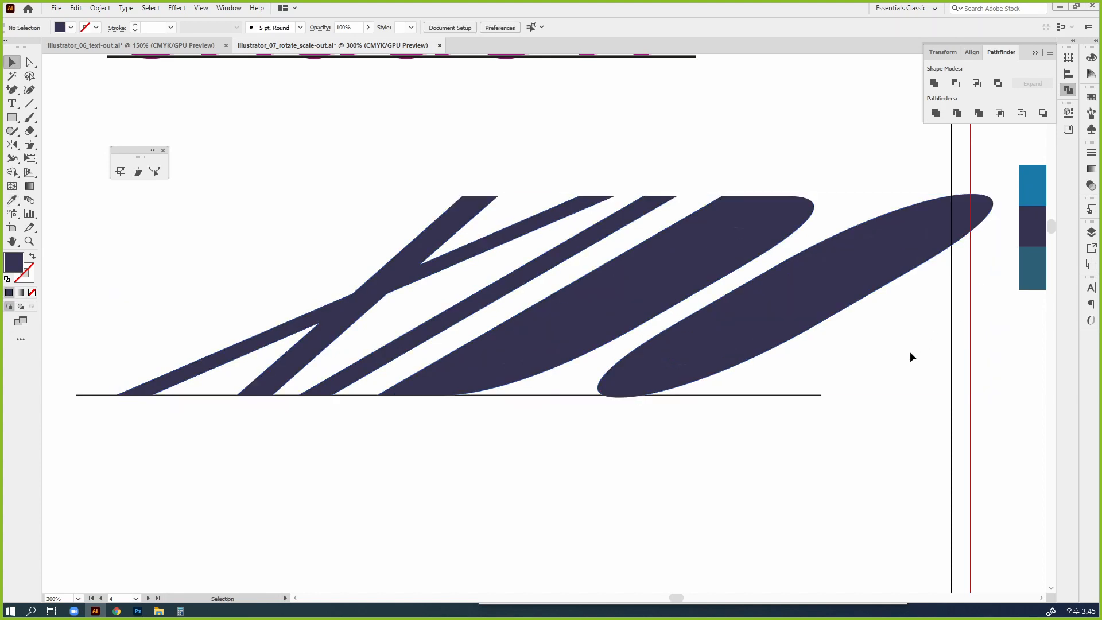
Ungroup the divided lettering pieces and fill them with the dark purple swatch colour.
{"action": "left_click", "coordinate": [636, 287]}
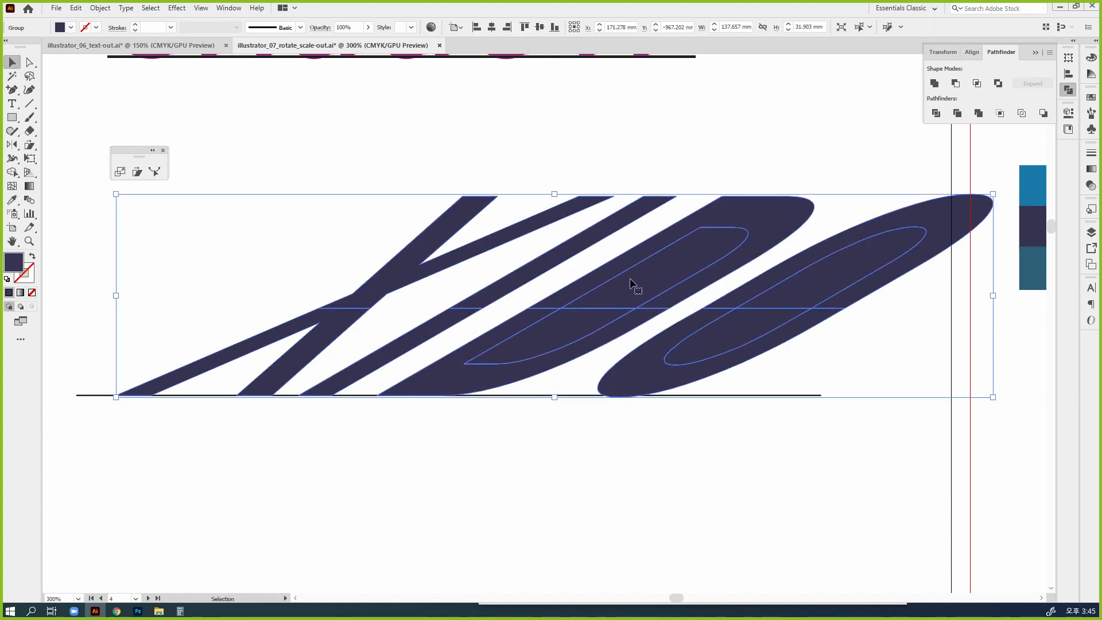
{"action": "key", "text": "ctrl+shift+g"}
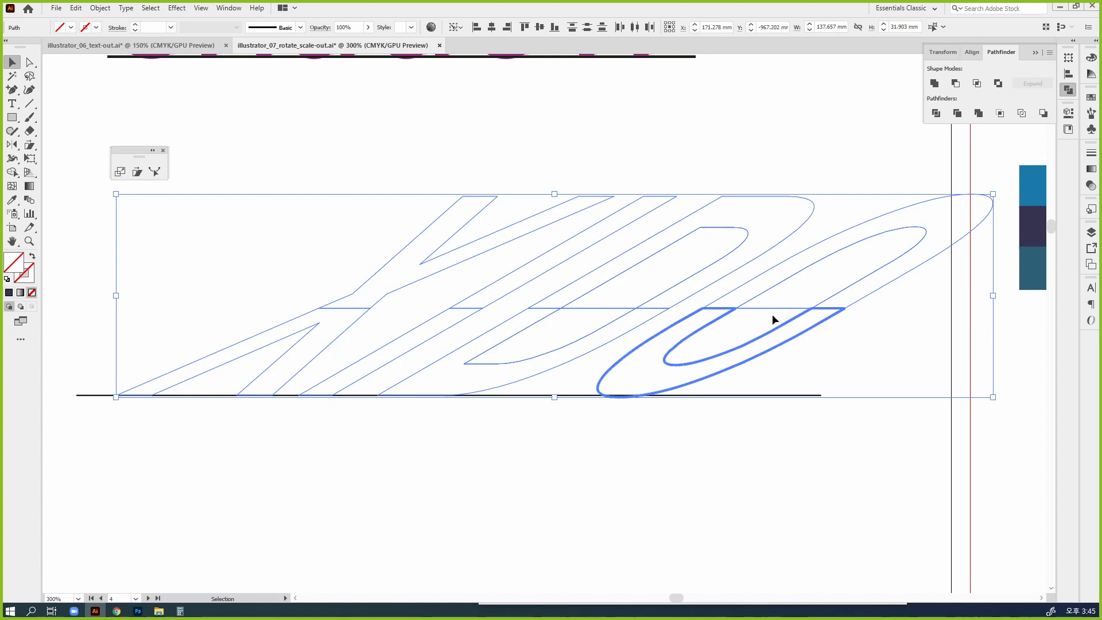
{"action": "left_click", "coordinate": [1042, 236]}
{"action": "left_click", "coordinate": [907, 407]}
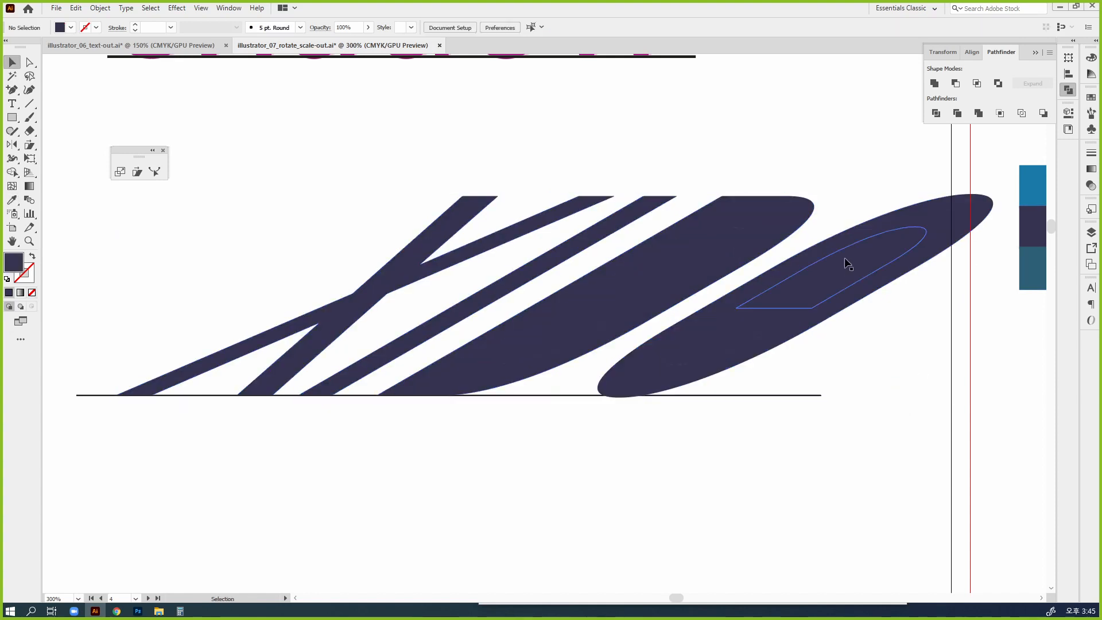
Delete the divided pieces filling the counters of the slanted O and D.
{"action": "left_click", "coordinate": [843, 263]}
{"action": "key", "text": "Delete"}
{"action": "left_click", "coordinate": [765, 322]}
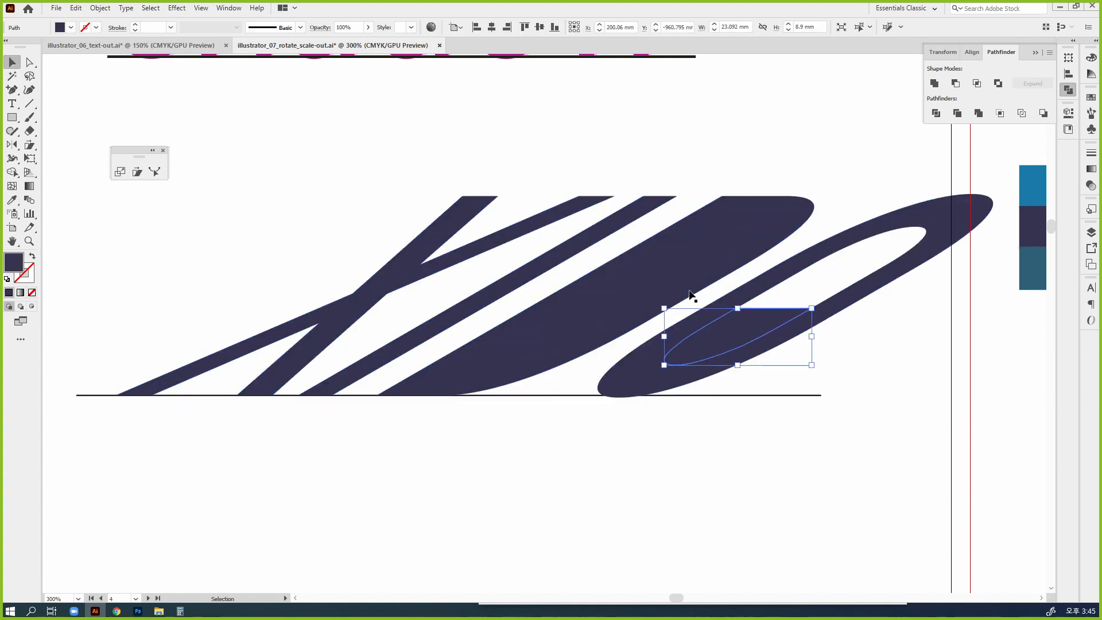
{"action": "key", "text": "Delete"}
{"action": "left_click", "coordinate": [676, 256]}
{"action": "key", "text": "Delete"}
{"action": "left_click", "coordinate": [564, 320]}
{"action": "key", "text": "Delete"}
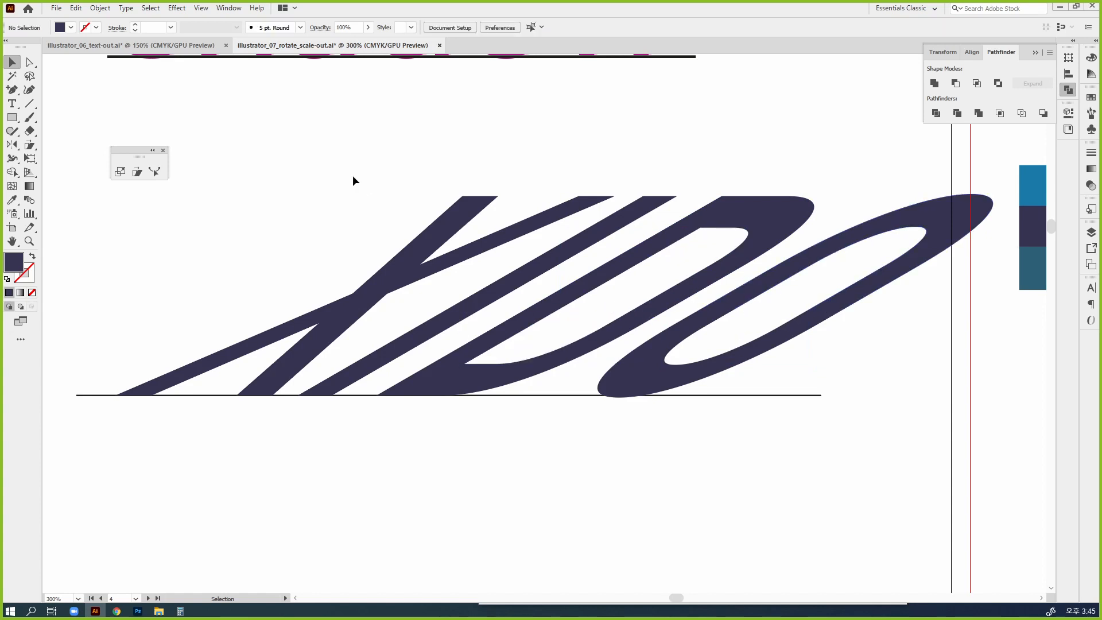
Select all the upper pieces of the divided lettering and fill them by sampling the teal swatch with the Eyedropper.
{"action": "left_click_drag", "start_coordinate": [352, 174], "coordinate": [946, 258]}
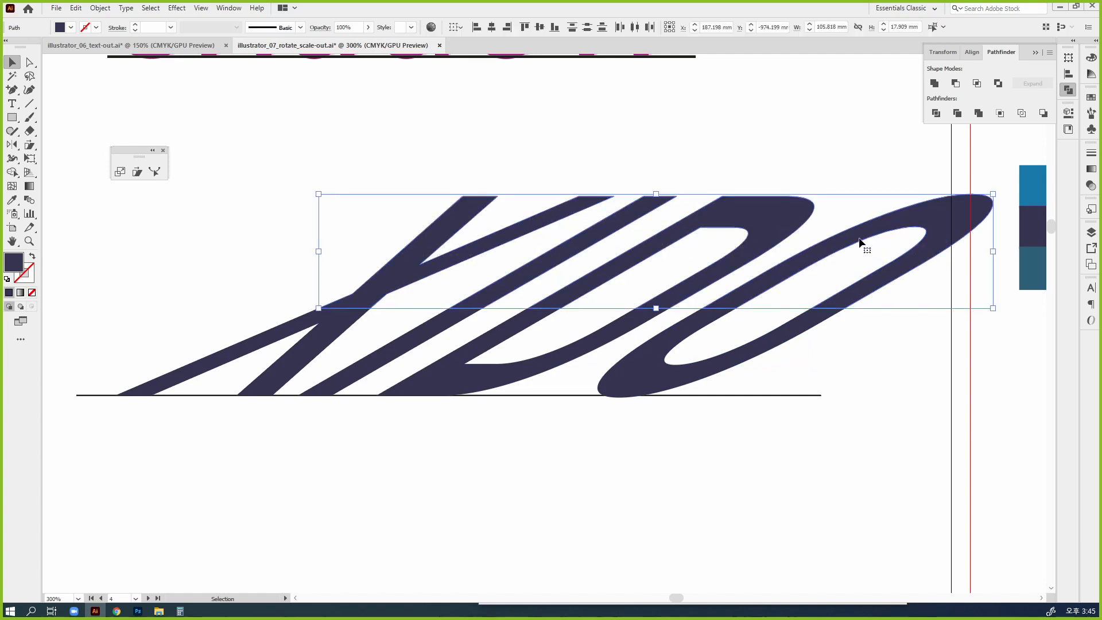
{"action": "key", "text": "i"}
{"action": "left_click", "coordinate": [1029, 265]}
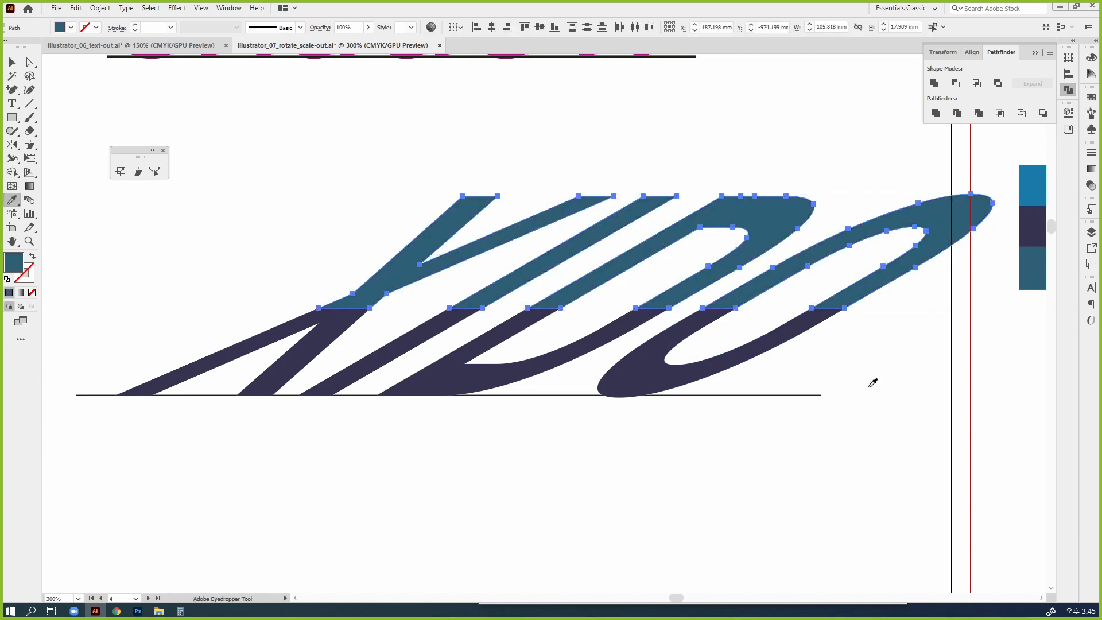
{"action": "key", "text": "v"}
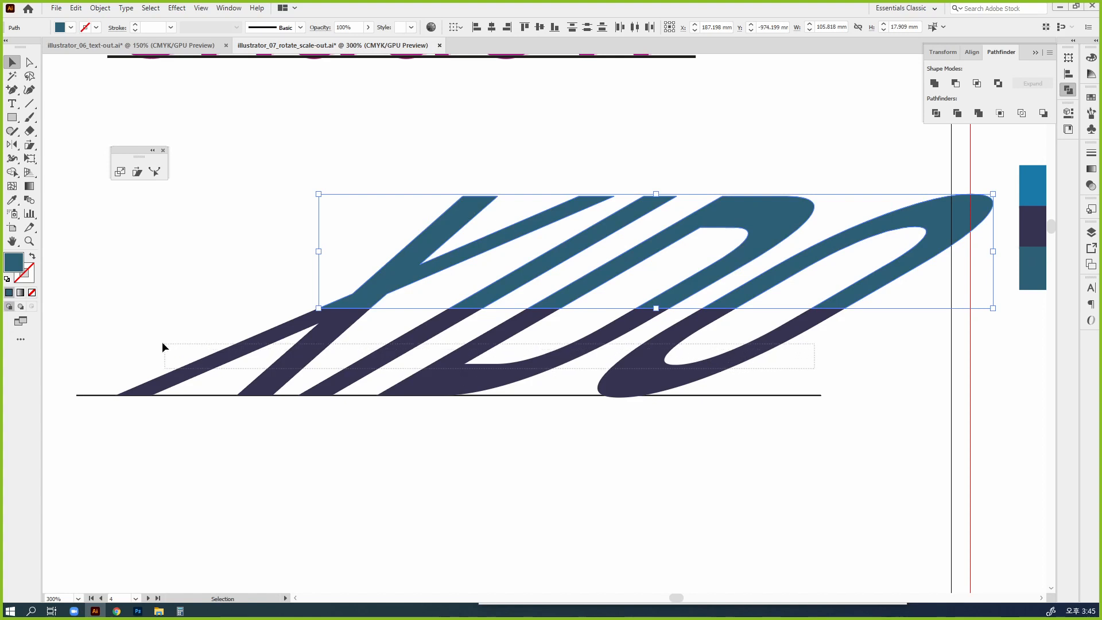
Group the lower dark purple pieces, and group the upper teal pieces separately.
{"action": "left_click", "coordinate": [221, 344]}
{"action": "key", "text": "a"}
{"action": "key", "text": "v"}
{"action": "left_click_drag", "start_coordinate": [347, 208], "coordinate": [914, 313]}
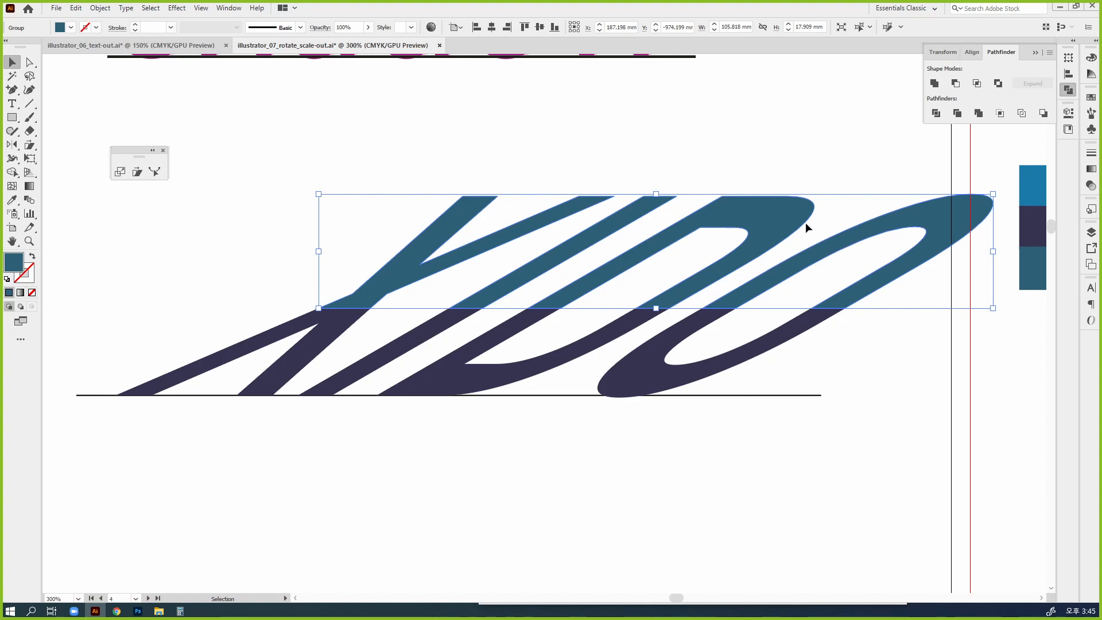
Shear the upper teal group -60° horizontally about the D's lower-left corner on the dividing line, and deselect it.
{"action": "left_click", "coordinate": [137, 172]}
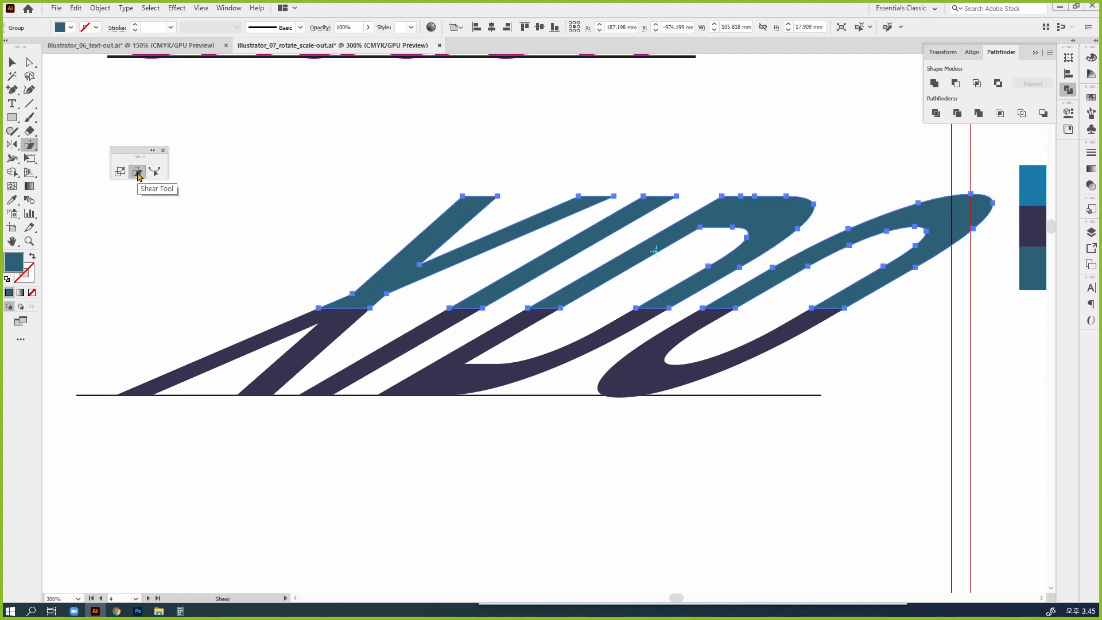
{"action": "key", "text": "ctrl+2"}
{"action": "mouse_move", "coordinate": [389, 395]}
{"action": "left_mouse_down"}
{"action": "mouse_move", "coordinate": [366, 397]}
{"action": "mouse_move", "coordinate": [398, 381]}
{"action": "left_mouse_up"}
{"action": "left_click_drag", "start_coordinate": [540, 309], "coordinate": [536, 298]}
{"action": "key", "text": "Escape"}
{"action": "left_click", "coordinate": [529, 310], "text": "alt"}
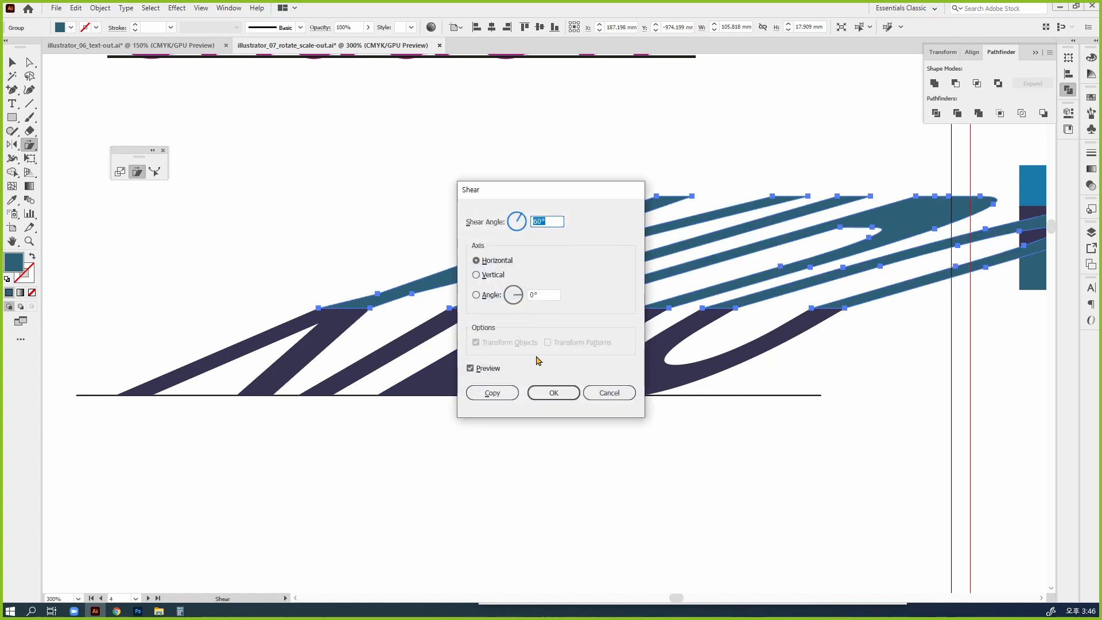
{"action": "key", "text": "Left"}
{"action": "type", "text": "-"}
{"action": "left_click", "coordinate": [564, 391]}
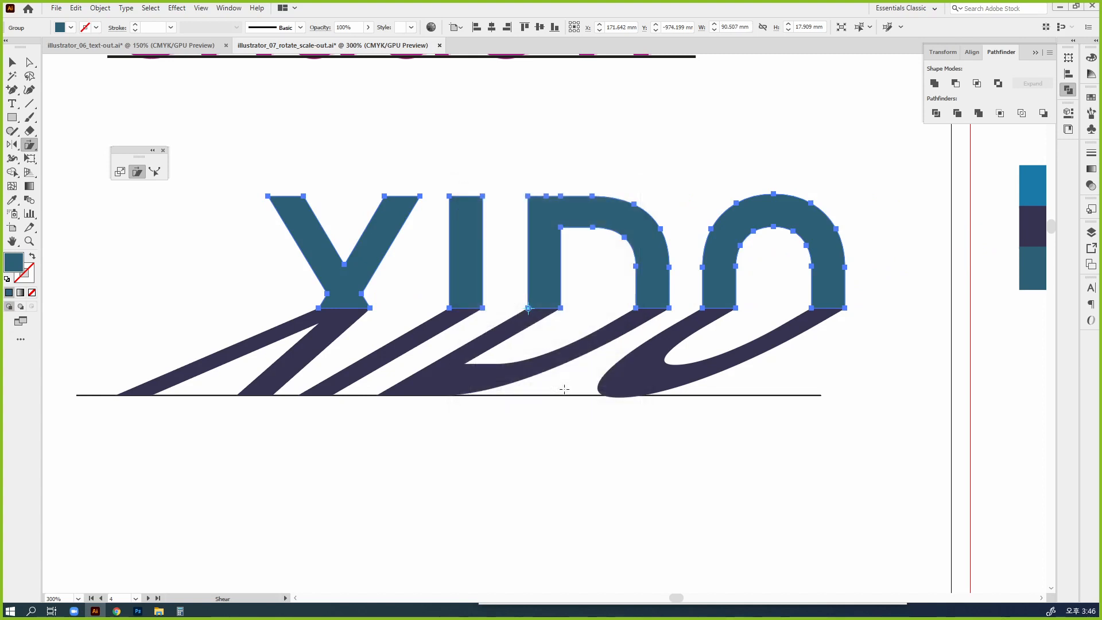
{"action": "key", "text": "v"}
{"action": "left_click", "coordinate": [744, 443]}
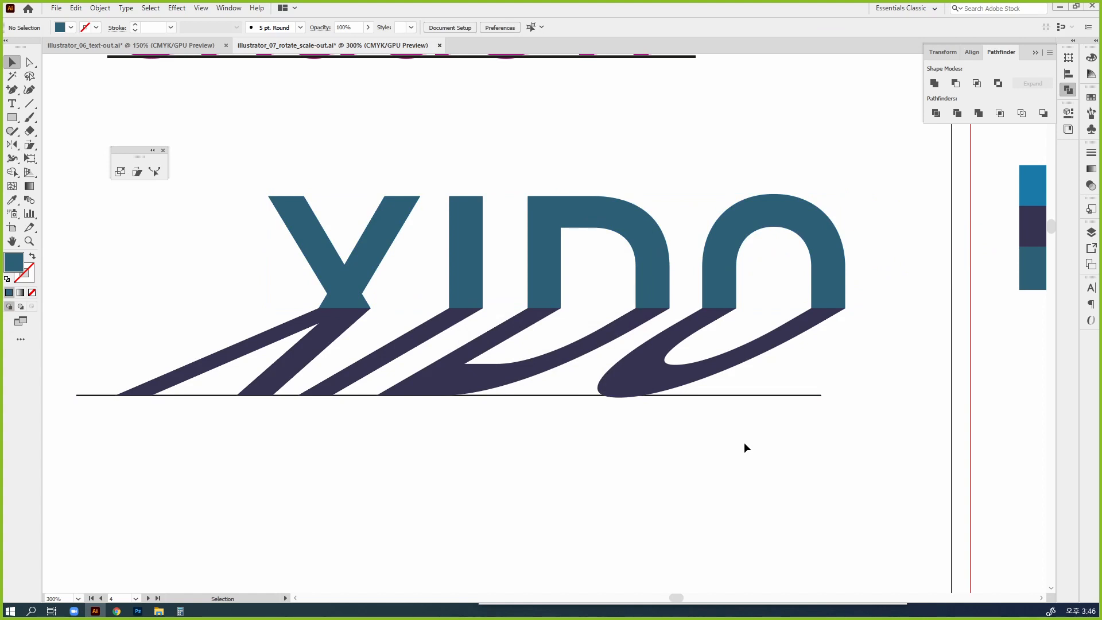
Squash the dark purple shadow from below to about half its height, and move both lettering groups down onto the black baseline.
{"action": "left_click", "coordinate": [264, 383]}
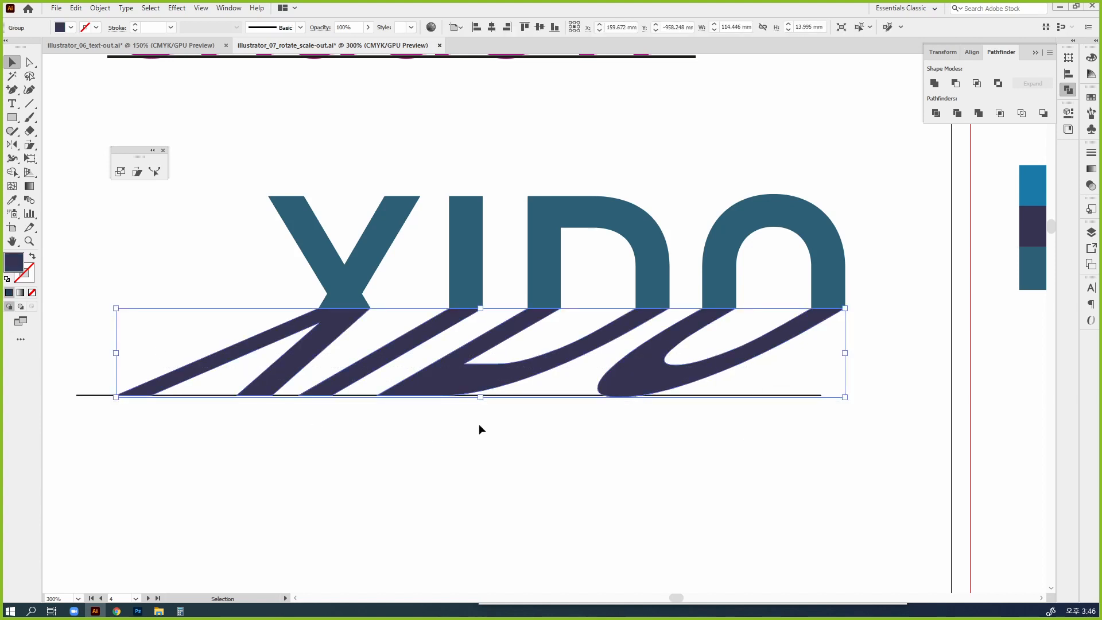
{"action": "left_click_drag", "start_coordinate": [480, 397], "coordinate": [486, 354]}
{"action": "left_click", "coordinate": [537, 455]}
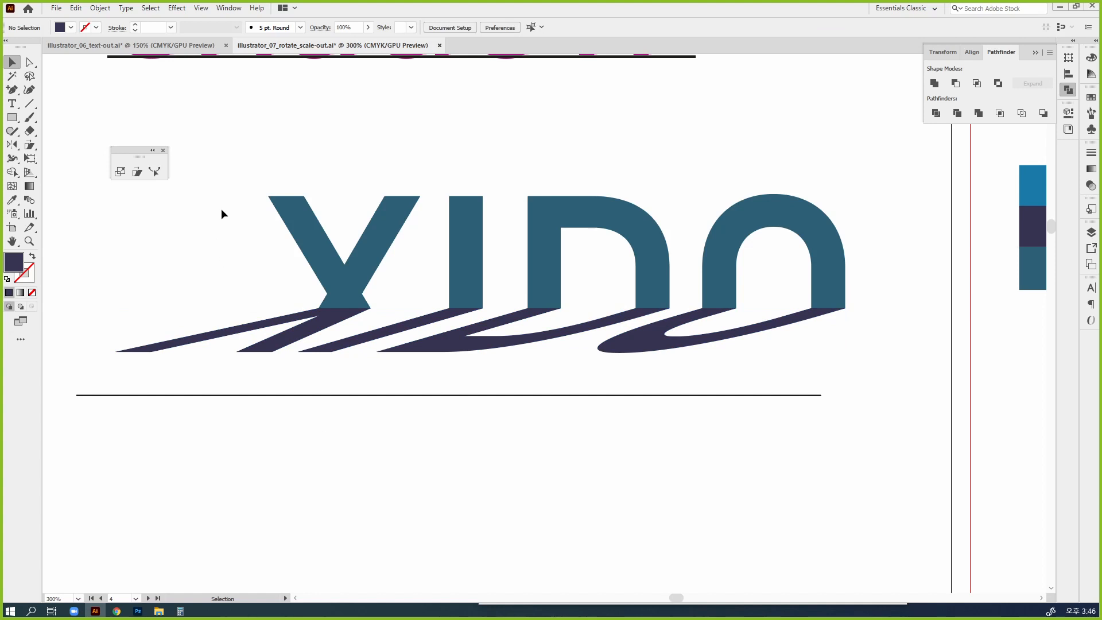
{"action": "left_click_drag", "start_coordinate": [653, 338], "coordinate": [655, 374]}
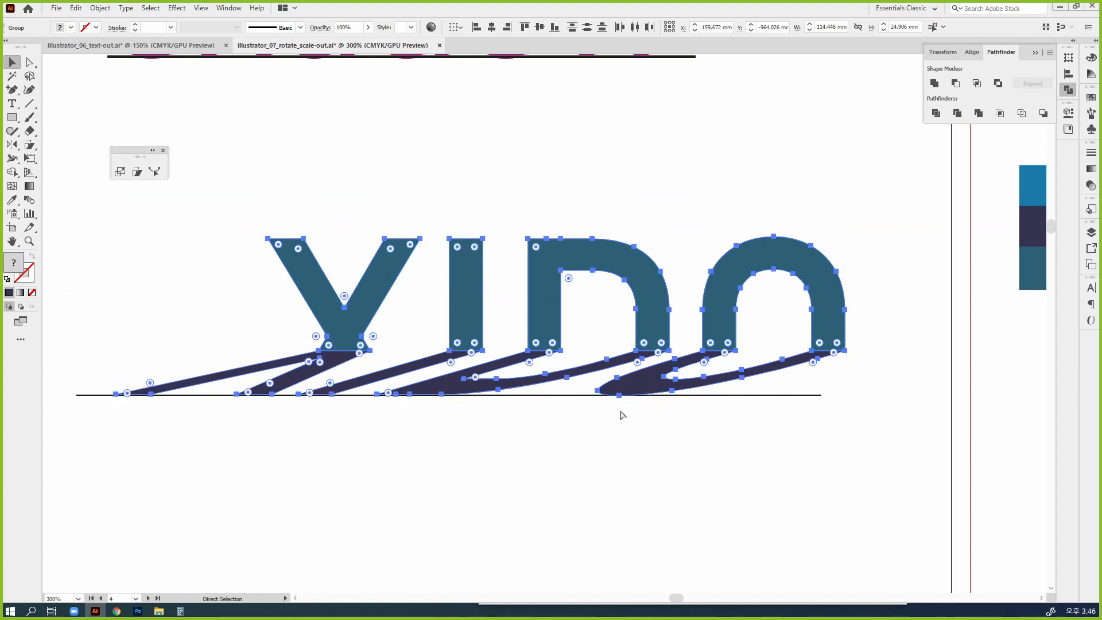
{"action": "left_click", "coordinate": [667, 425]}
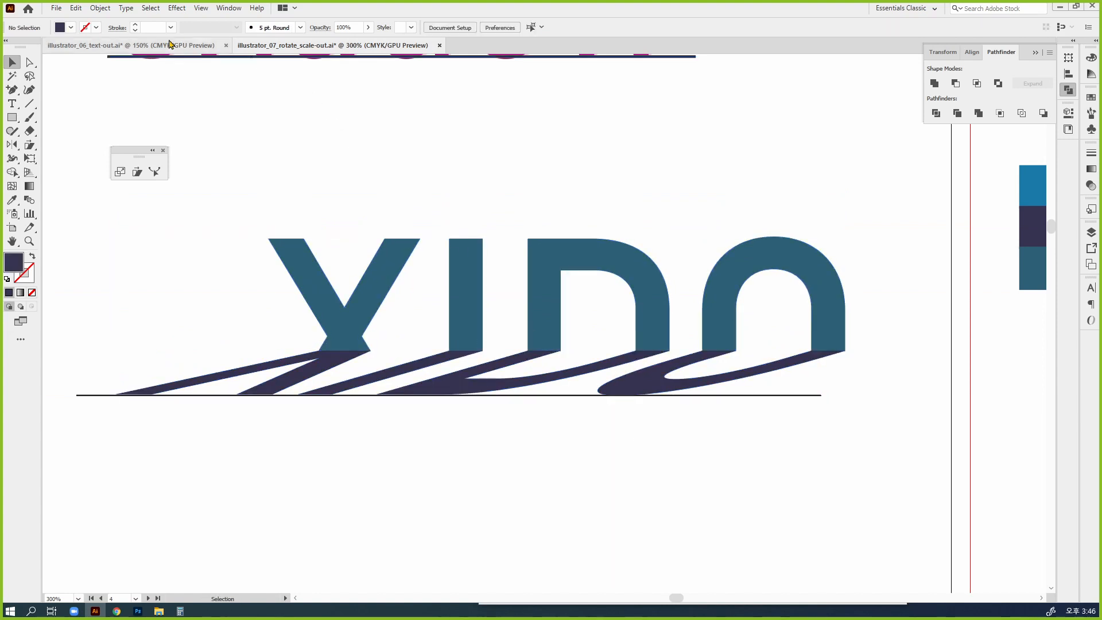
Show all hidden objects and bring the blue XIDO lettering to the front.
{"action": "left_click", "coordinate": [101, 8]}
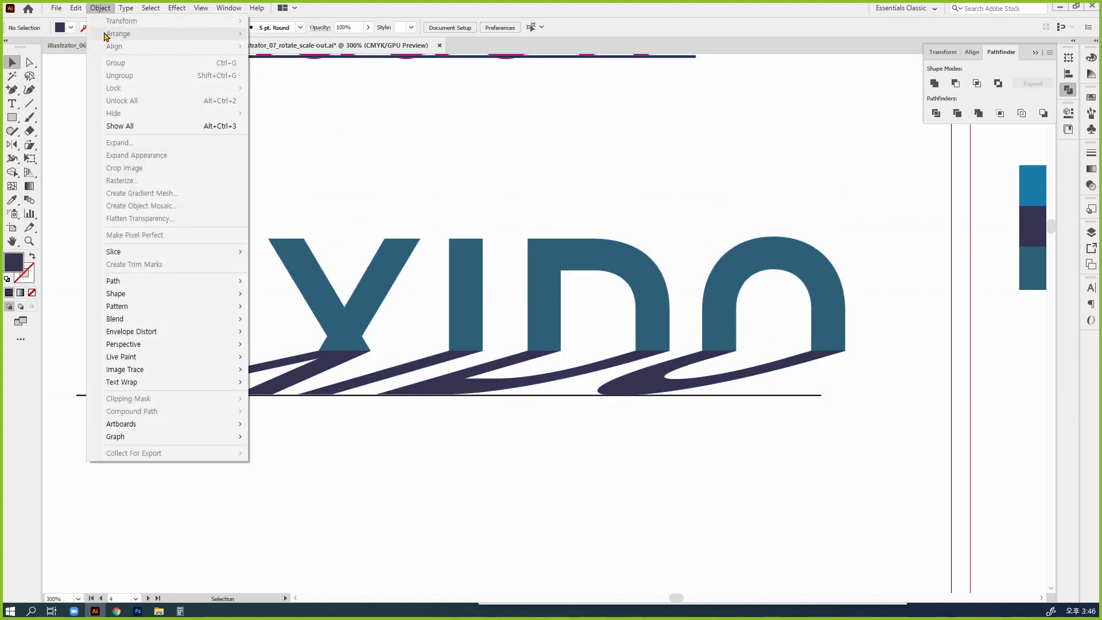
{"action": "left_click", "coordinate": [140, 126]}
{"action": "left_click", "coordinate": [558, 135]}
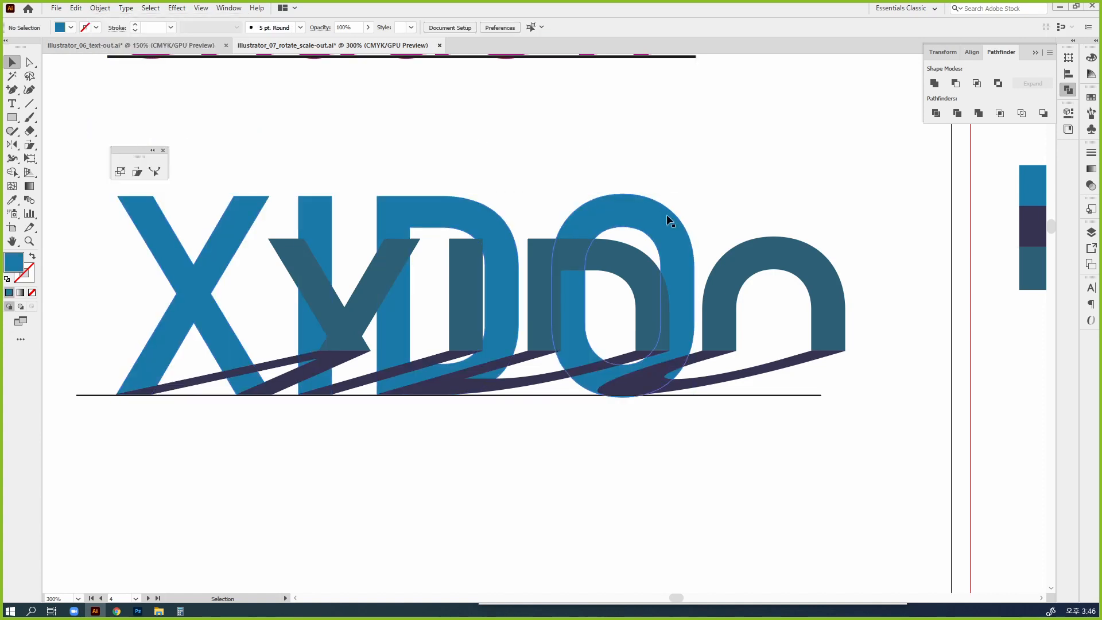
{"action": "left_click", "coordinate": [667, 215]}
{"action": "key", "text": "ctrl+shift+bracketright"}
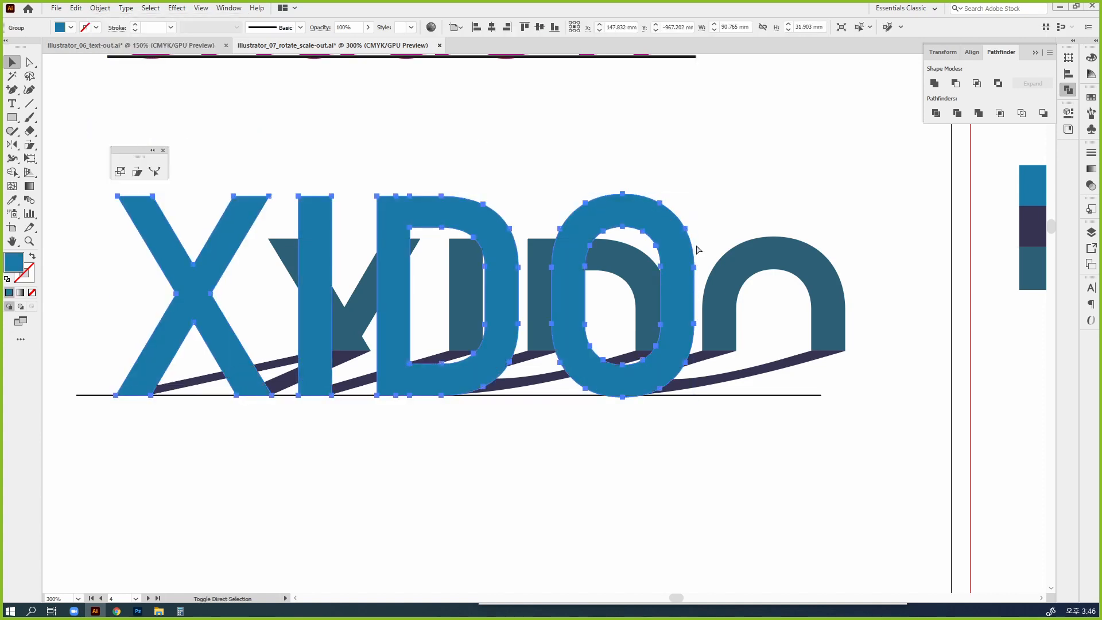
{"action": "left_click", "coordinate": [782, 199]}
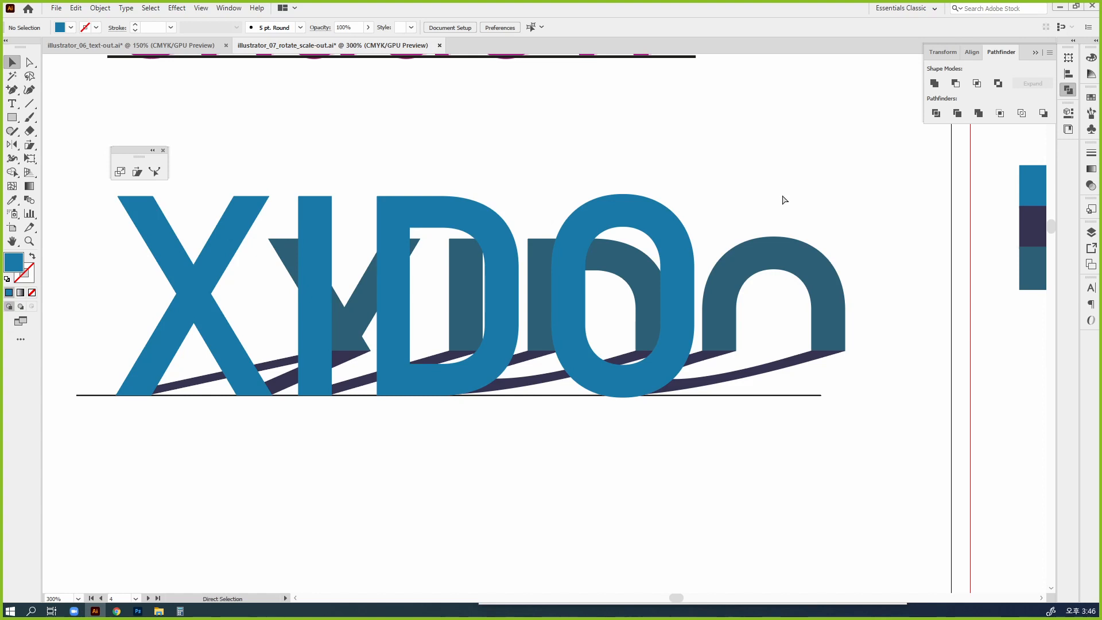
Set the opacity of the teal and dark purple shadow groups to 30%, and deselect them.
{"action": "key", "text": "ctrl+minus"}
{"action": "key", "text": "ctrl+minus"}
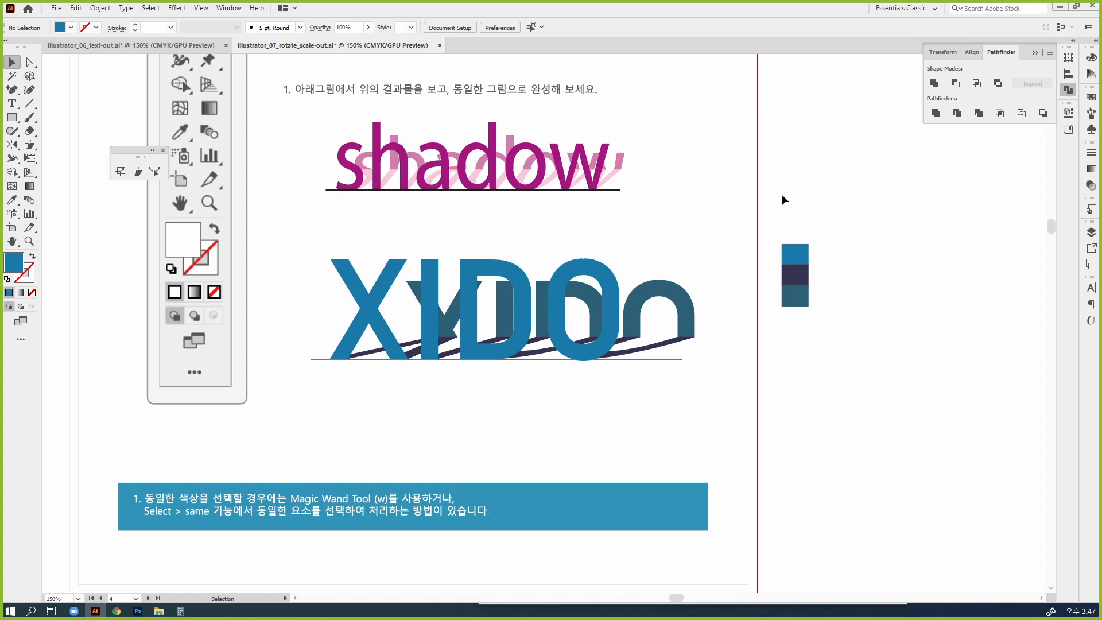
{"action": "left_click", "coordinate": [551, 337], "text": "ctrl"}
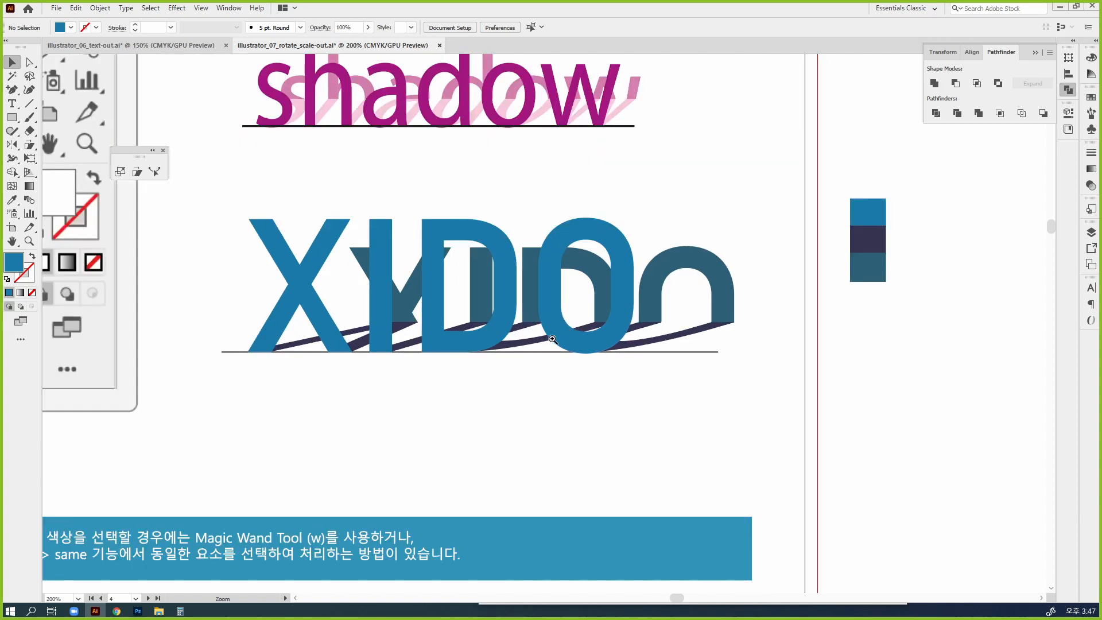
{"action": "left_click_drag", "start_coordinate": [550, 342], "coordinate": [652, 340]}
{"action": "left_click", "coordinate": [763, 302]}
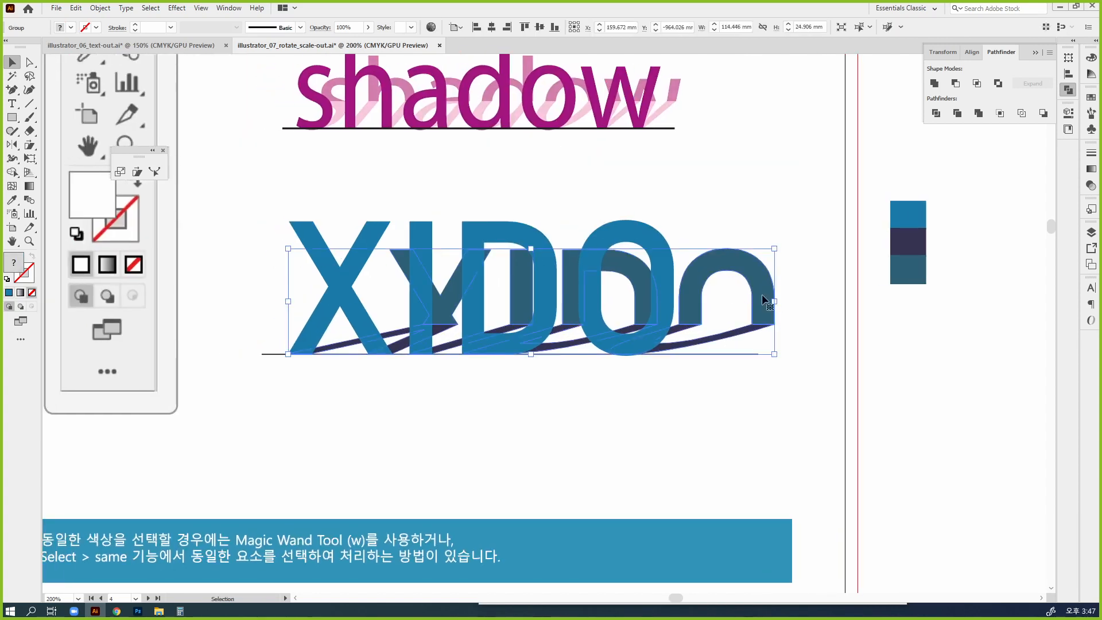
{"action": "left_click", "coordinate": [1090, 186]}
{"action": "left_click_drag", "start_coordinate": [1052, 164], "coordinate": [965, 164]}
{"action": "type", "text": "30"}
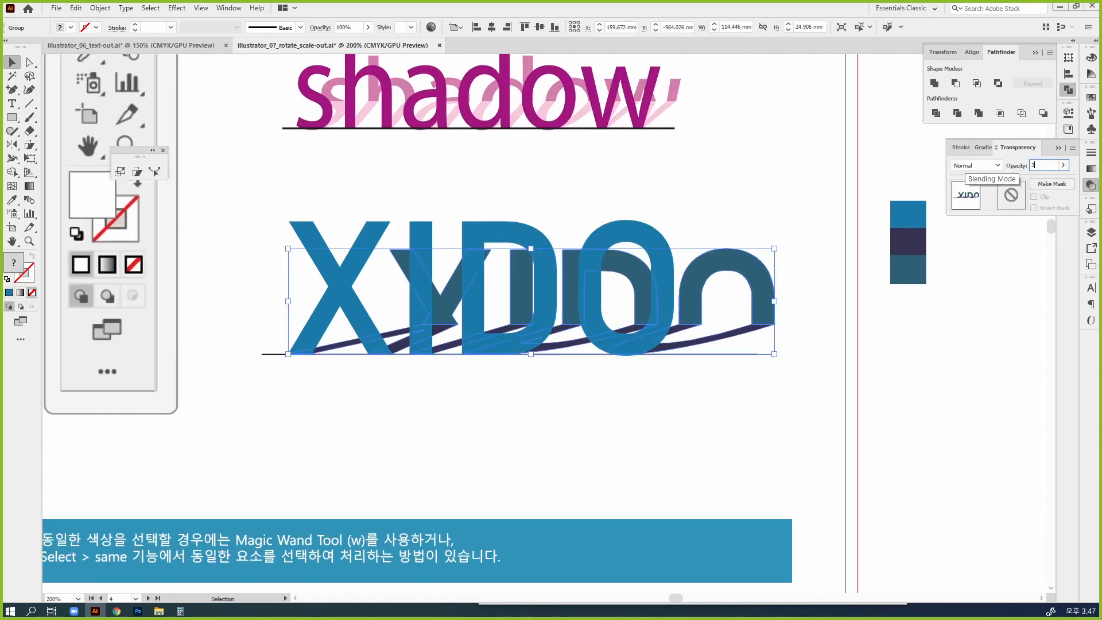
{"action": "key", "text": "Return"}
{"action": "left_click", "coordinate": [918, 422]}
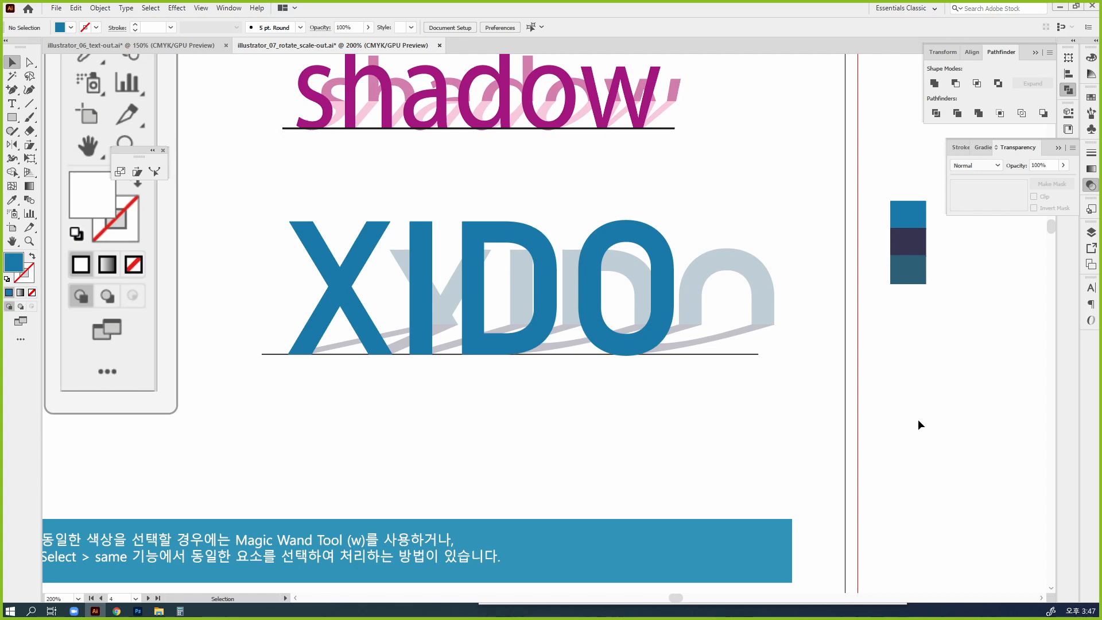
Review the Rotate, Reflect, Scale and Shear exercise artboards and inspect the Reflect tool's axis options without applying them.
{"action": "key", "text": "ctrl+minus"}
{"action": "key", "text": "ctrl+minus"}
{"action": "key", "text": "ctrl+minus"}
{"action": "key", "text": "ctrl+minus"}
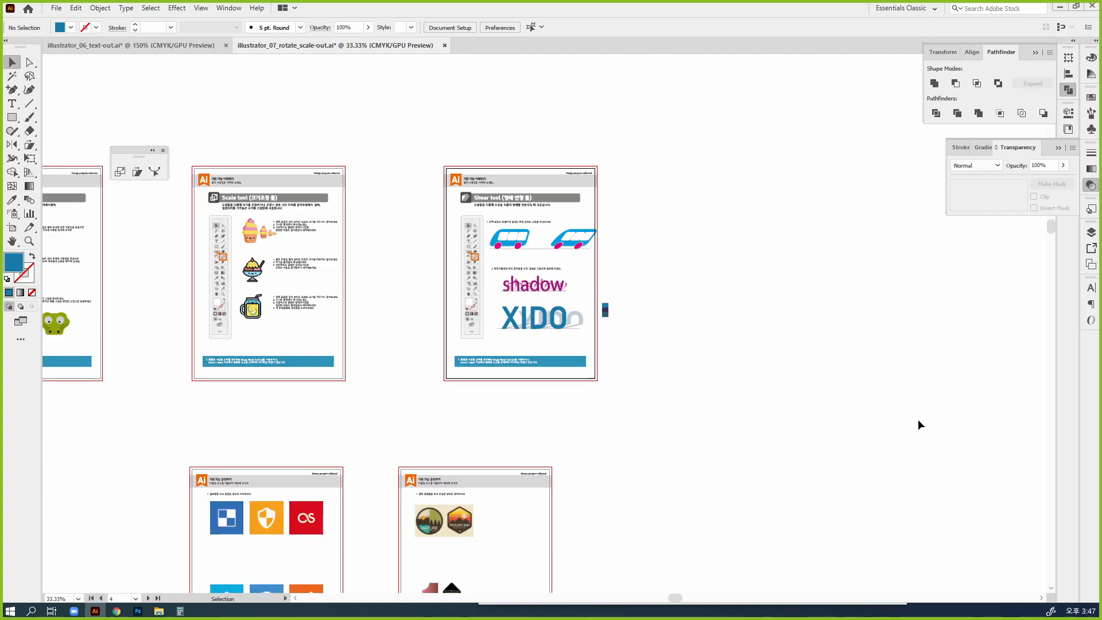
{"action": "left_click_drag", "start_coordinate": [399, 428], "coordinate": [838, 434]}
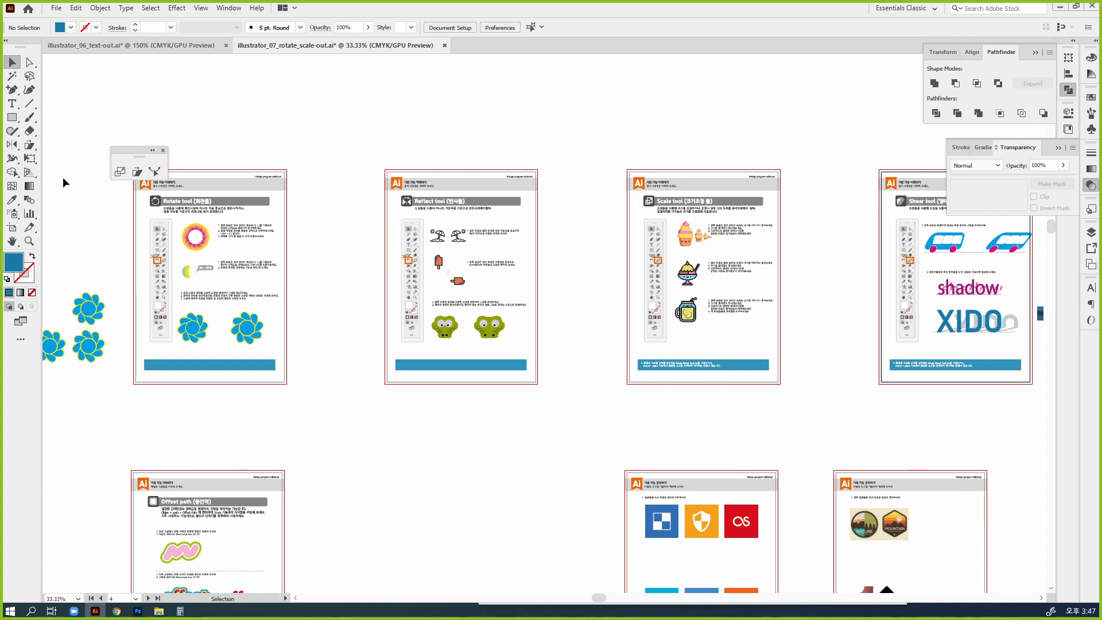
{"action": "double_click", "coordinate": [12, 145]}
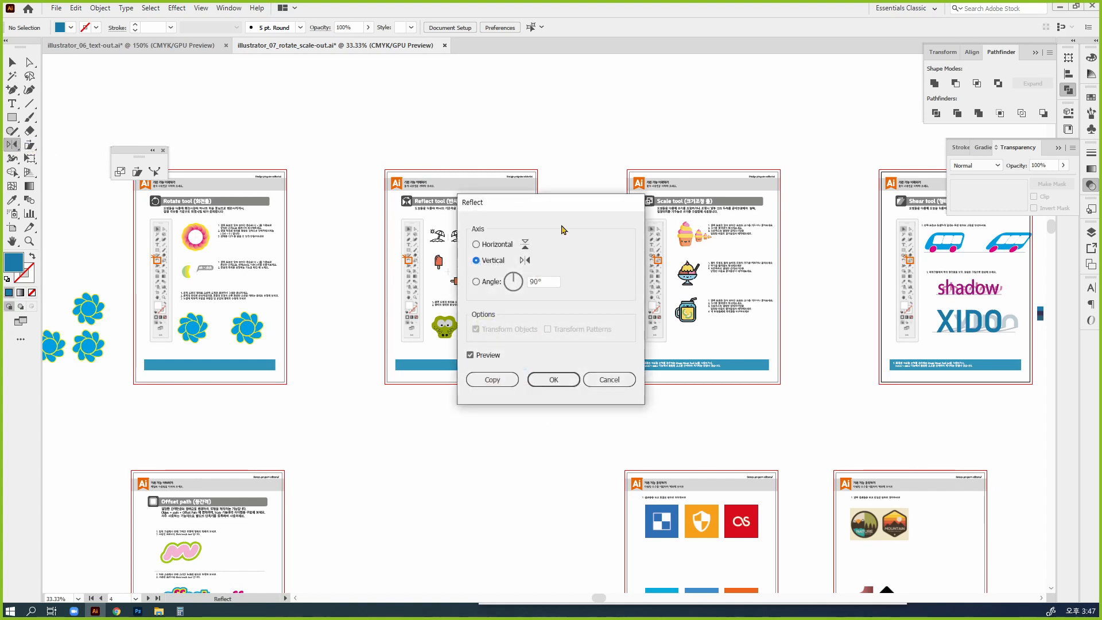
{"action": "left_click_drag", "start_coordinate": [566, 208], "coordinate": [627, 176]}
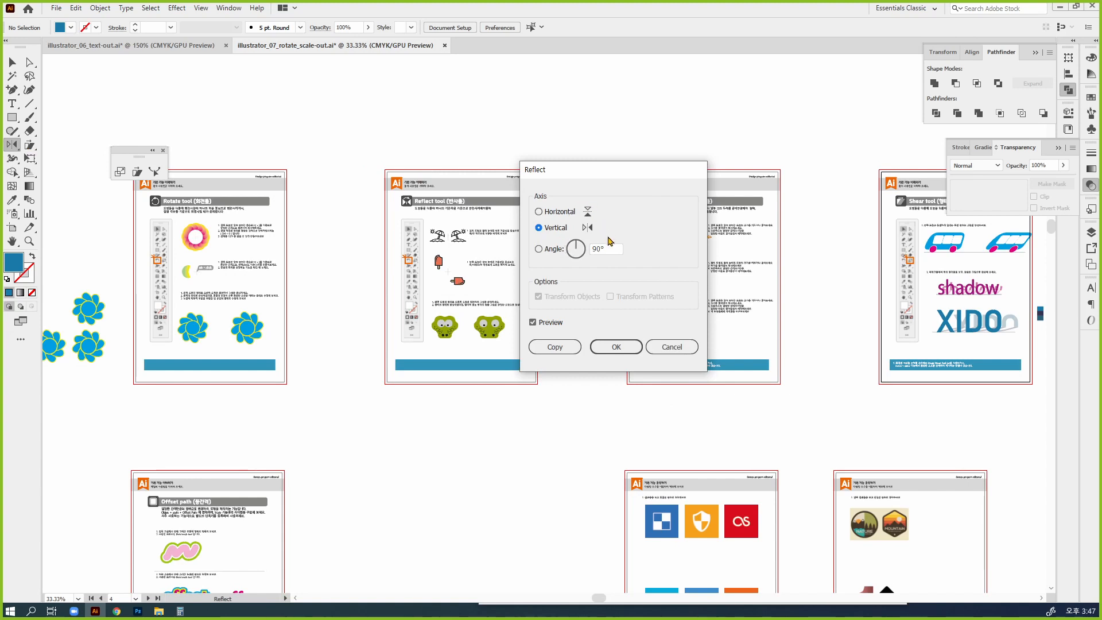
{"action": "left_click", "coordinate": [682, 346]}
{"action": "left_click", "coordinate": [12, 61]}
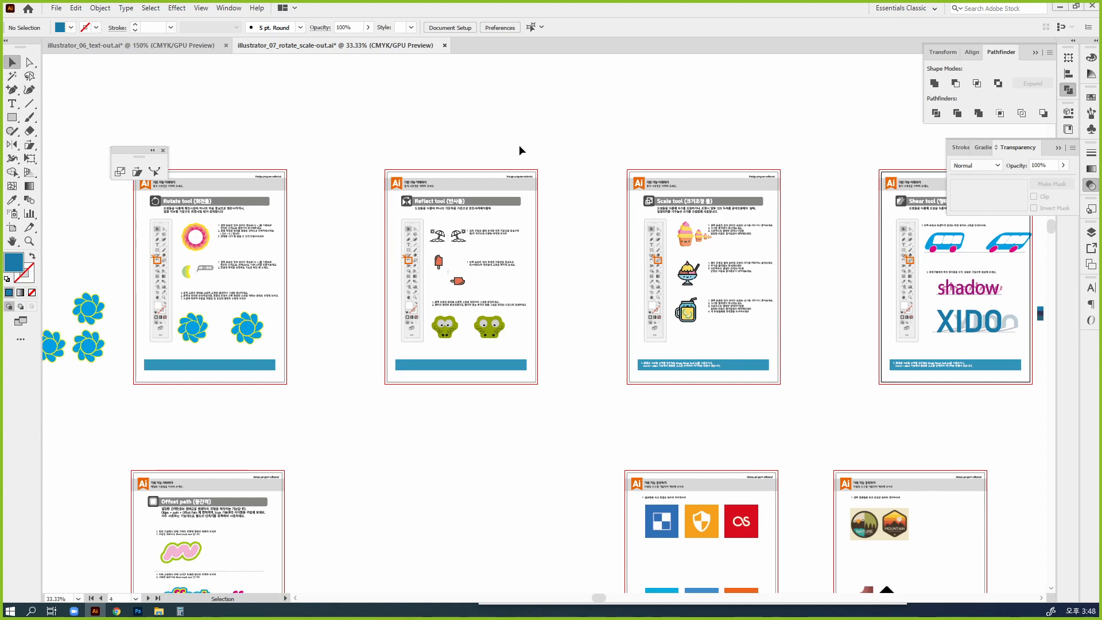
Draw a circle about 173 mm in diameter in the empty area above the artboards, and swap its fill and stroke colours.
{"action": "left_click_drag", "start_coordinate": [623, 271], "coordinate": [632, 598]}
{"action": "left_click", "coordinate": [491, 374], "text": "ctrl"}
{"action": "left_click", "coordinate": [490, 374], "text": "ctrl"}
{"action": "left_click_drag", "start_coordinate": [487, 369], "coordinate": [557, 461]}
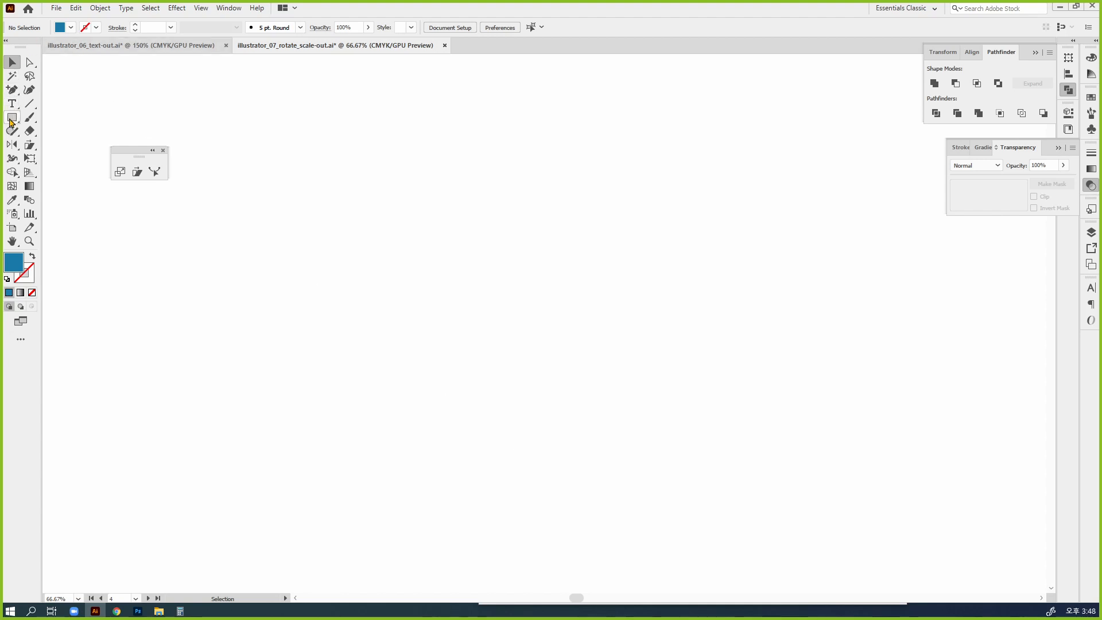
{"action": "left_click_drag", "start_coordinate": [11, 122], "coordinate": [94, 146]}
{"action": "left_click_drag", "start_coordinate": [513, 207], "coordinate": [668, 303]}
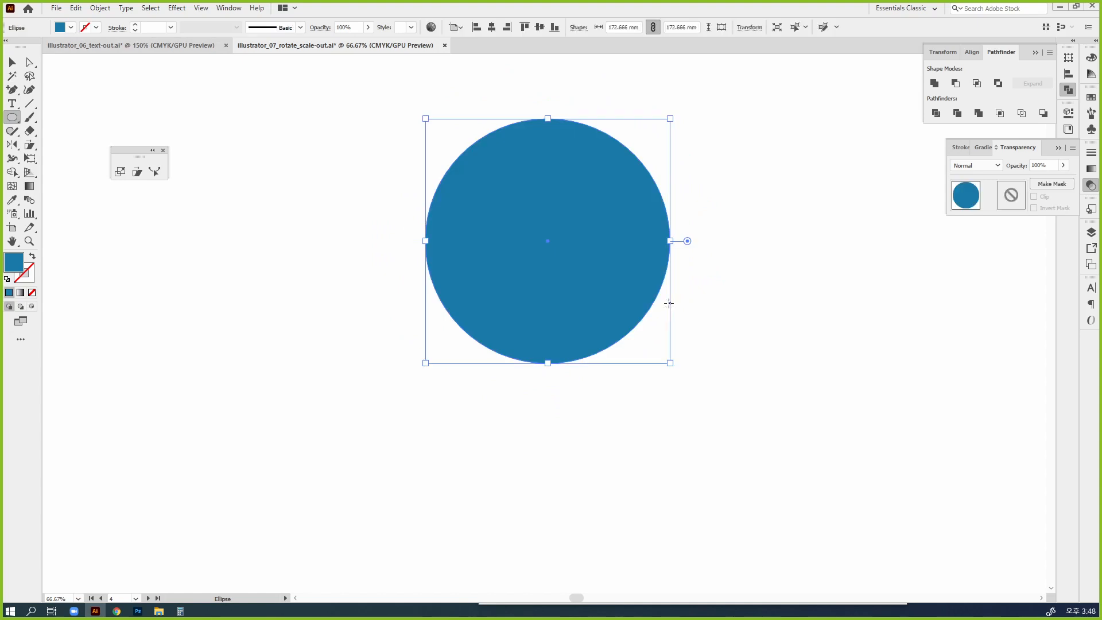
{"action": "key", "text": "shift+x"}
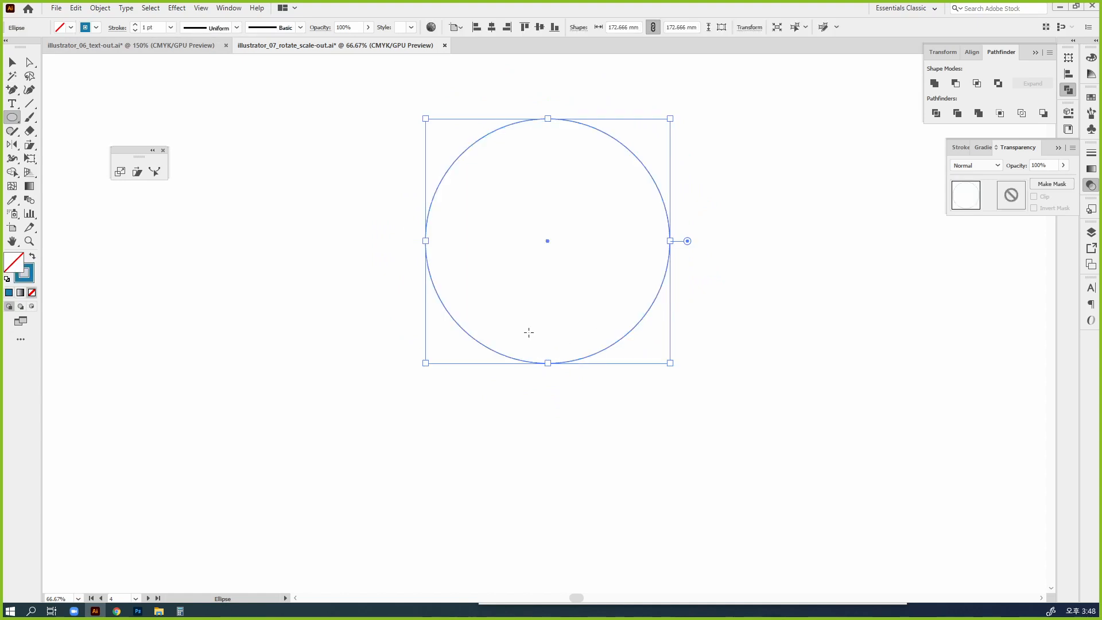
Select only the circle's leftmost and rightmost anchor points with the Direct Selection tool.
{"action": "key", "text": "a"}
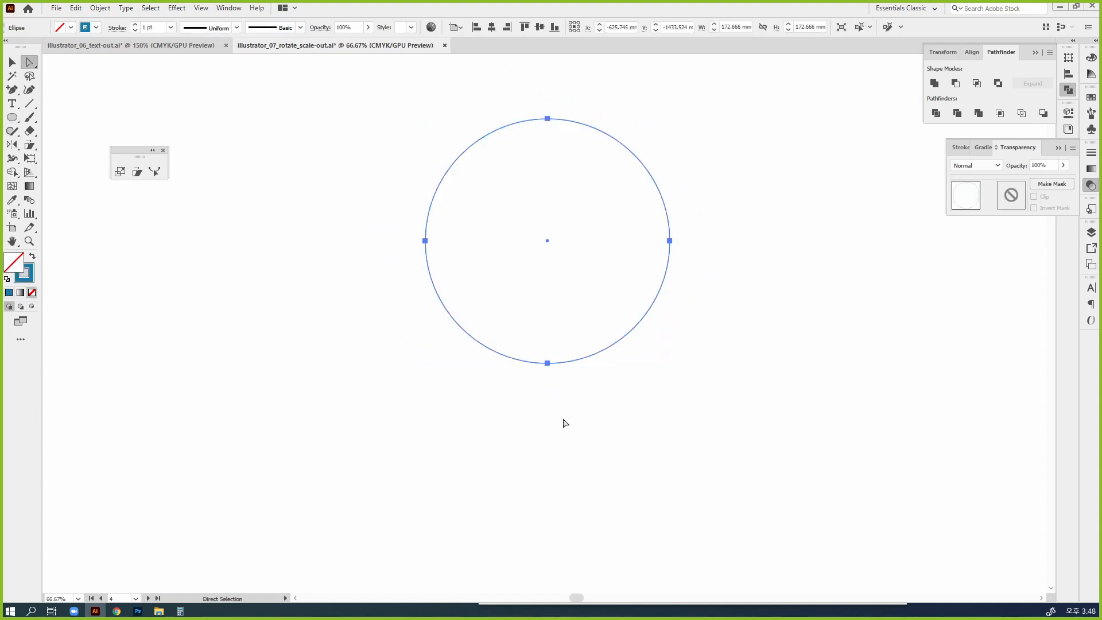
{"action": "left_click_drag", "start_coordinate": [397, 204], "coordinate": [428, 310]}
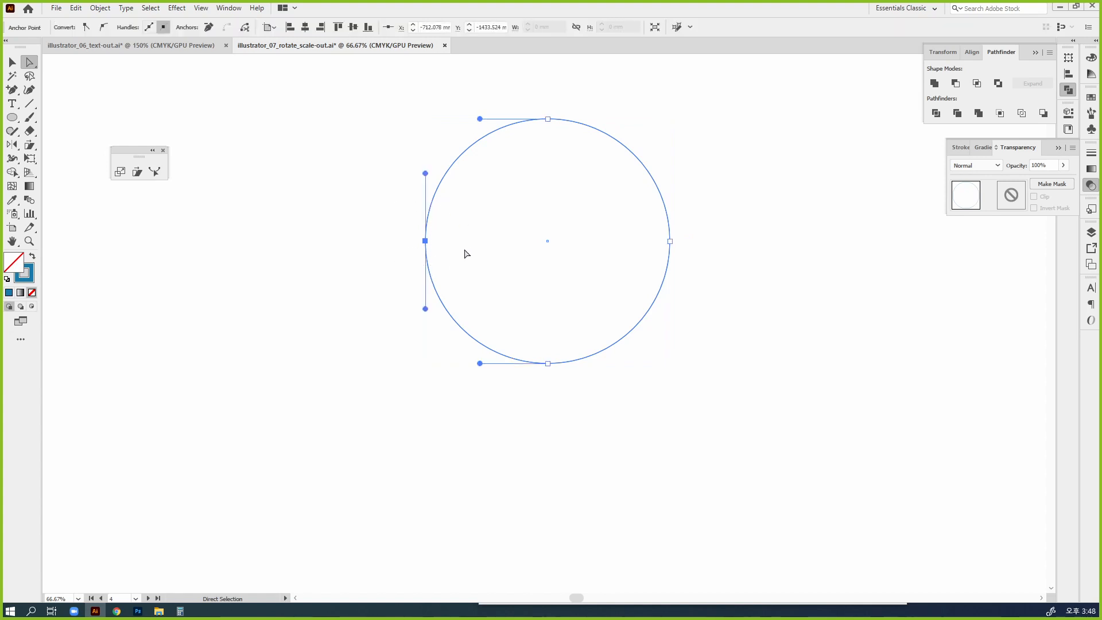
{"action": "left_click_drag", "start_coordinate": [730, 276], "coordinate": [642, 223]}
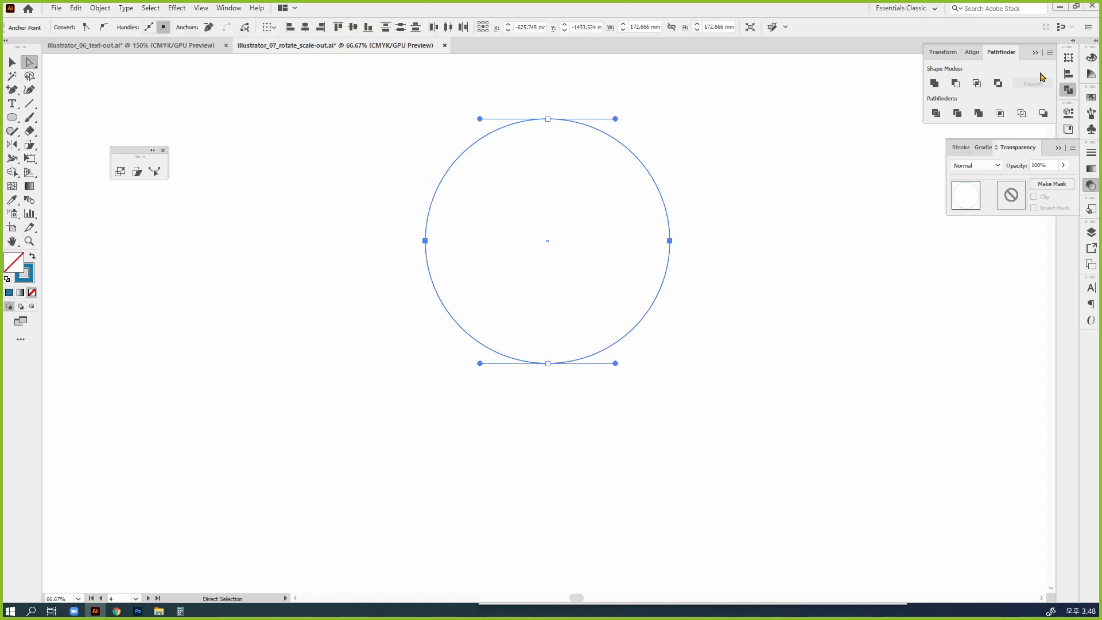
Try to align the two selected anchor points on their horizontal centre, and undo the alignment.
{"action": "left_click_drag", "start_coordinate": [1068, 75], "coordinate": [768, 139]}
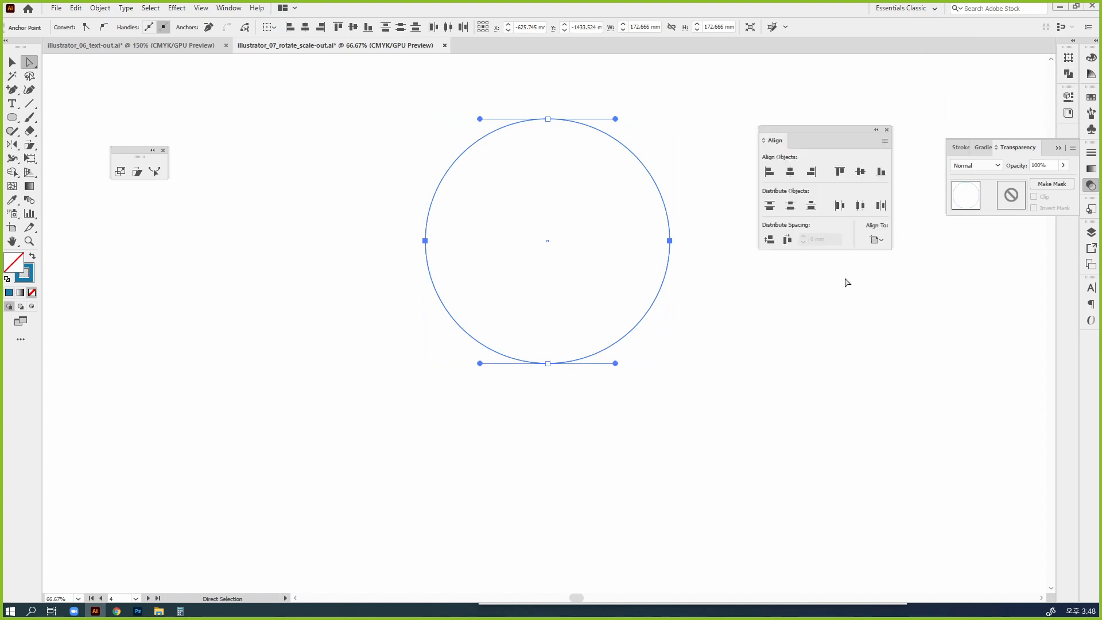
{"action": "left_click", "coordinate": [876, 239]}
{"action": "left_click", "coordinate": [894, 252]}
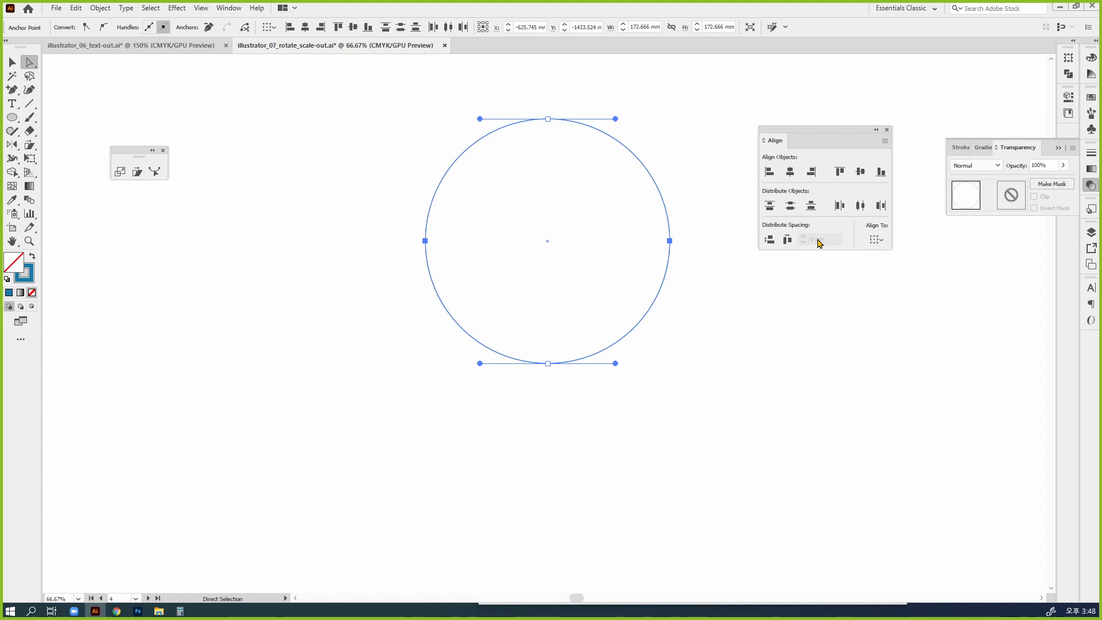
{"action": "left_click", "coordinate": [789, 172]}
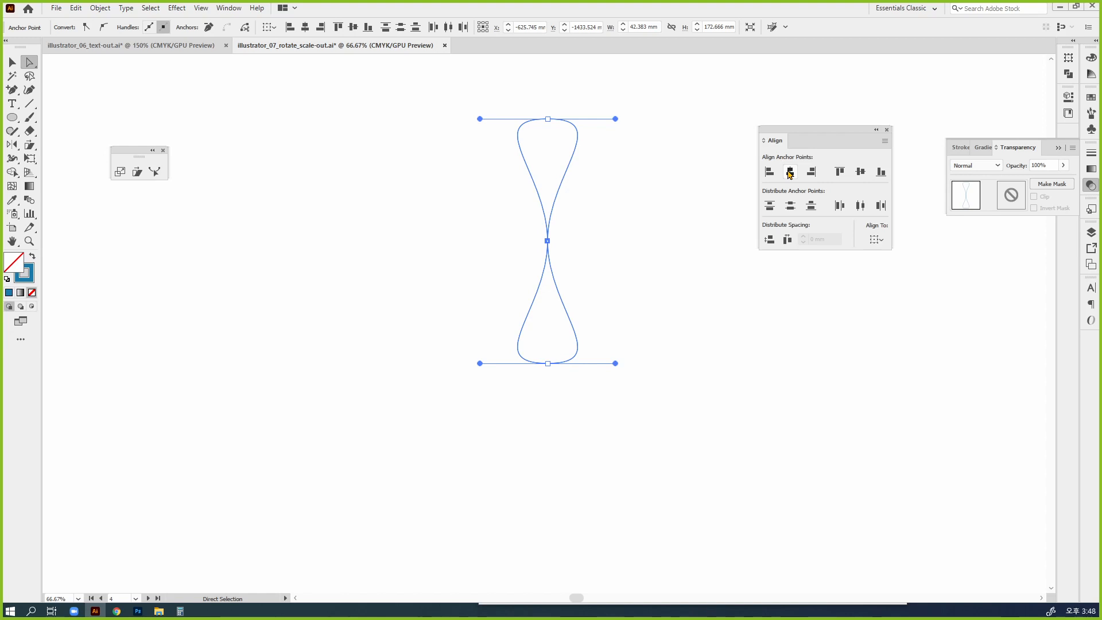
{"action": "key", "text": "ctrl+z"}
{"action": "left_click_drag", "start_coordinate": [819, 137], "coordinate": [914, 58]}
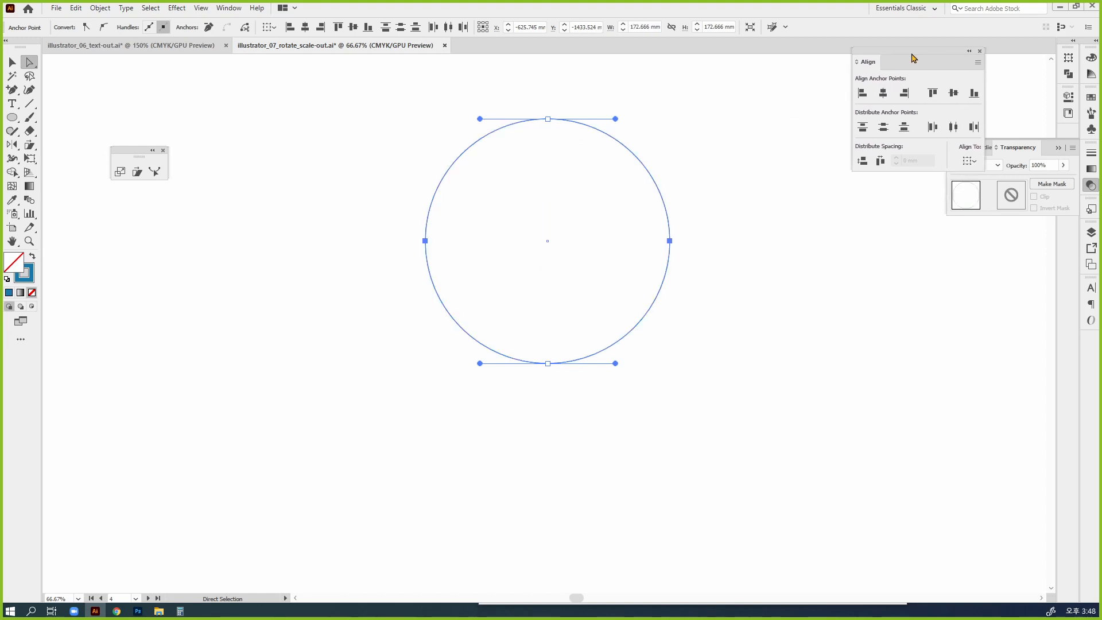
{"action": "key", "text": "ctrl"}
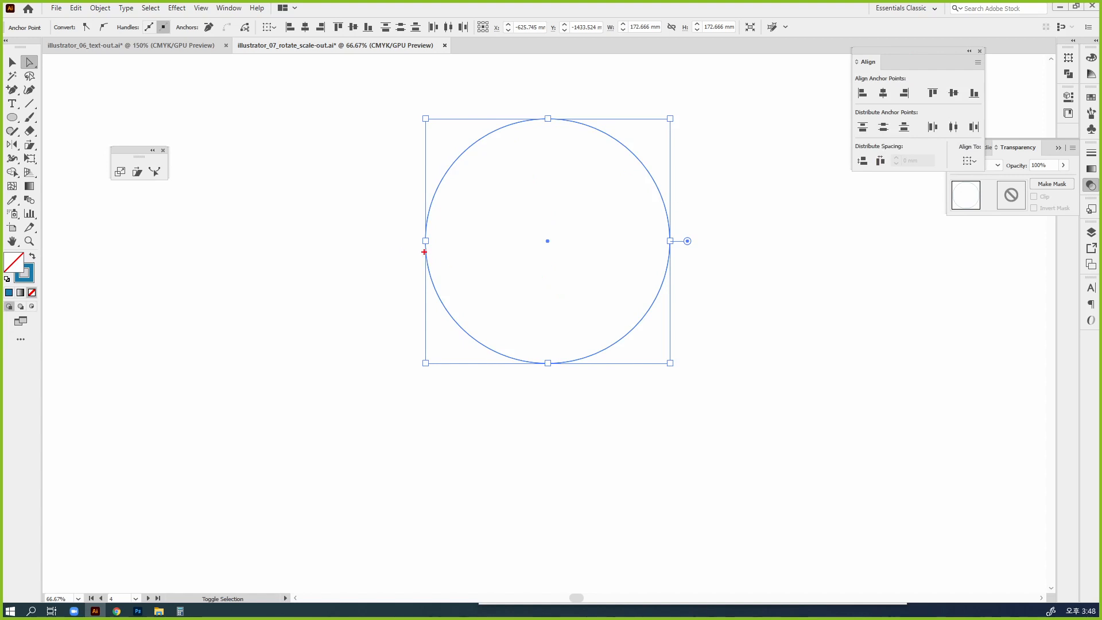
{"action": "mouse_move", "coordinate": [448, 244]}
{"action": "left_mouse_down"}
{"action": "mouse_move", "coordinate": [395, 240]}
{"action": "mouse_move", "coordinate": [432, 205]}
{"action": "mouse_move", "coordinate": [448, 240]}
{"action": "left_mouse_up"}
{"action": "mouse_move", "coordinate": [718, 235]}
{"action": "left_mouse_down"}
{"action": "mouse_move", "coordinate": [681, 265]}
{"action": "mouse_move", "coordinate": [688, 245]}
{"action": "left_mouse_up"}
{"action": "left_click_drag", "start_coordinate": [548, 233], "coordinate": [548, 255]}
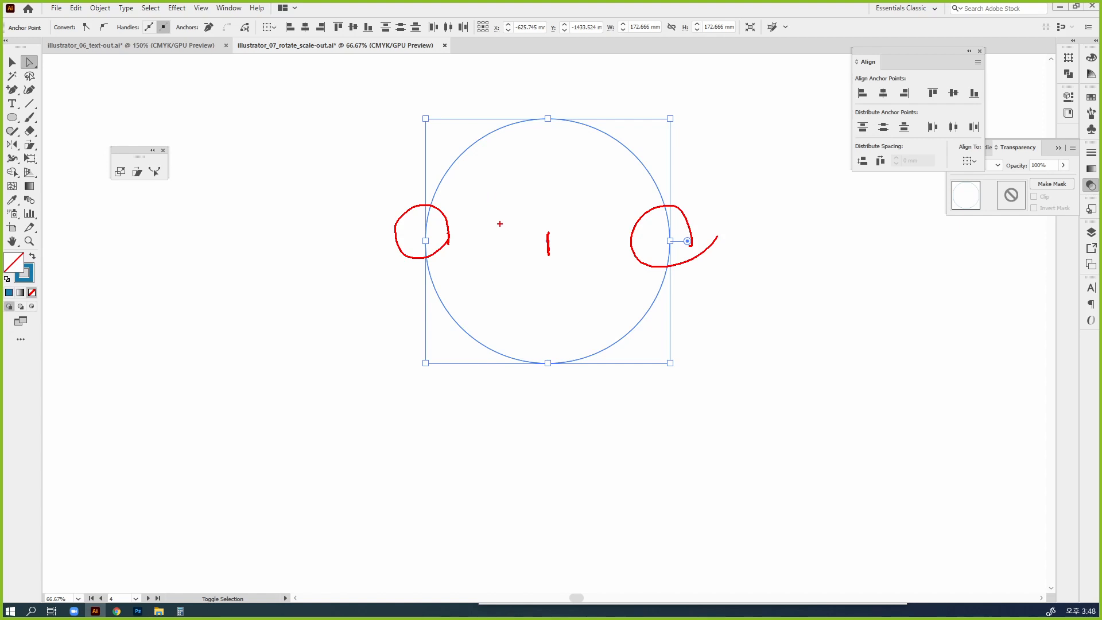
{"action": "left_click_drag", "start_coordinate": [491, 222], "coordinate": [491, 251]}
{"action": "left_click_drag", "start_coordinate": [608, 216], "coordinate": [611, 243]}
{"action": "left_click_drag", "start_coordinate": [429, 238], "coordinate": [483, 235]}
{"action": "mouse_move", "coordinate": [660, 234]}
{"action": "left_mouse_down"}
{"action": "mouse_move", "coordinate": [628, 217]}
{"action": "mouse_move", "coordinate": [627, 231]}
{"action": "left_mouse_up"}
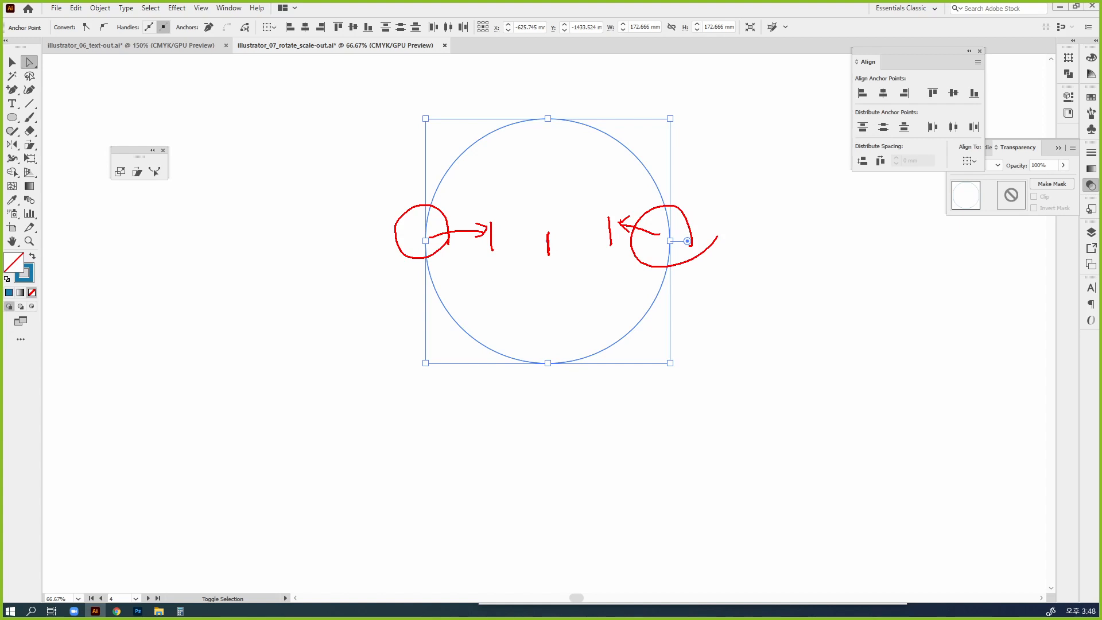
{"action": "key", "text": "Escape"}
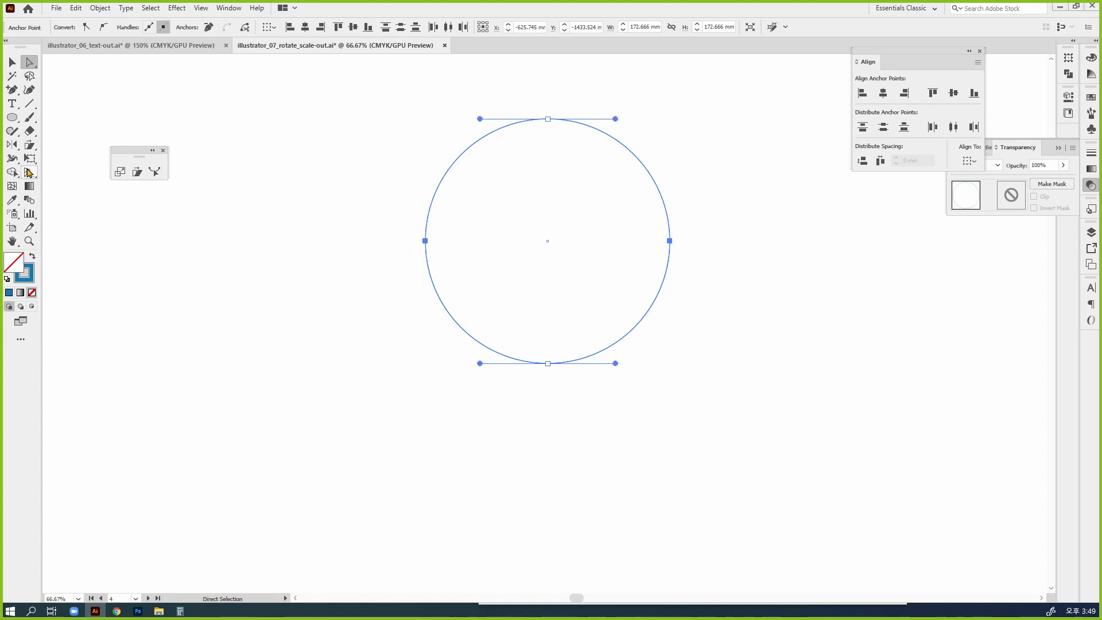
Scale the two side anchor points inward with the Scale tool to form a narrow-waisted shape about 55 mm wide, and deselect it.
{"action": "left_click", "coordinate": [121, 172]}
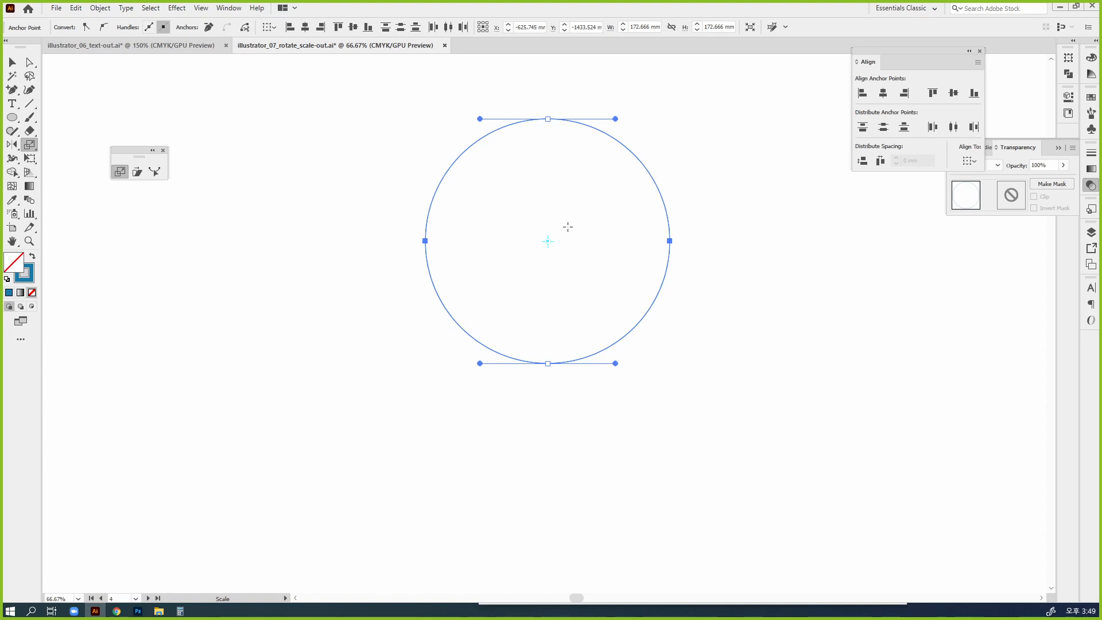
{"action": "key", "text": "ctrl"}
{"action": "left_click_drag", "start_coordinate": [670, 241], "coordinate": [629, 243]}
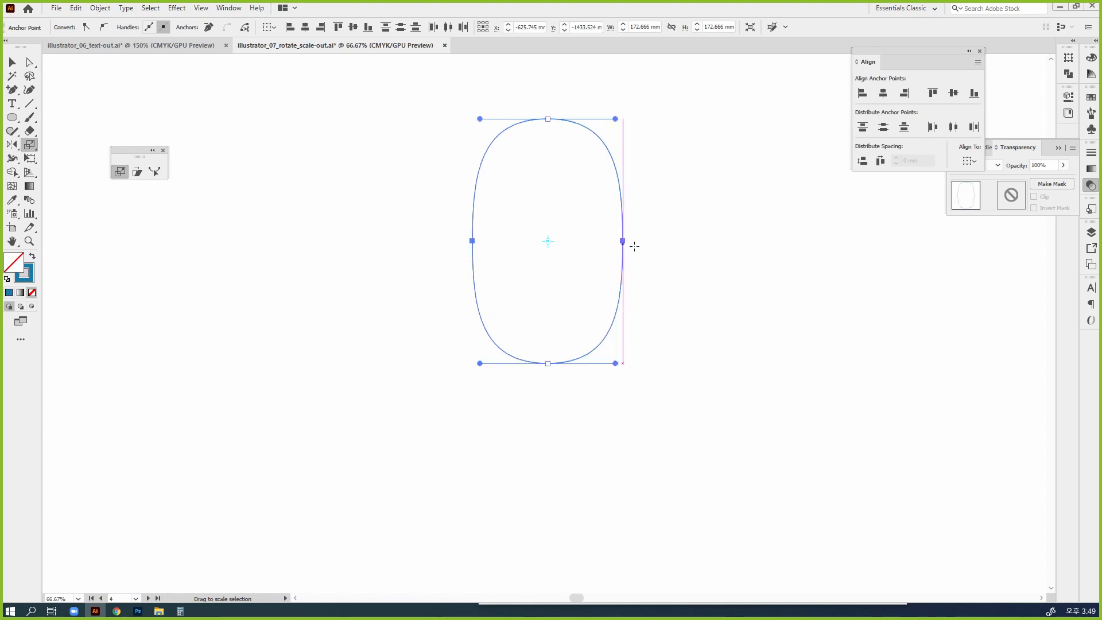
{"action": "key", "text": "ctrl+z"}
{"action": "left_click_drag", "start_coordinate": [838, 249], "coordinate": [742, 291]}
{"action": "key", "text": "ctrl+z"}
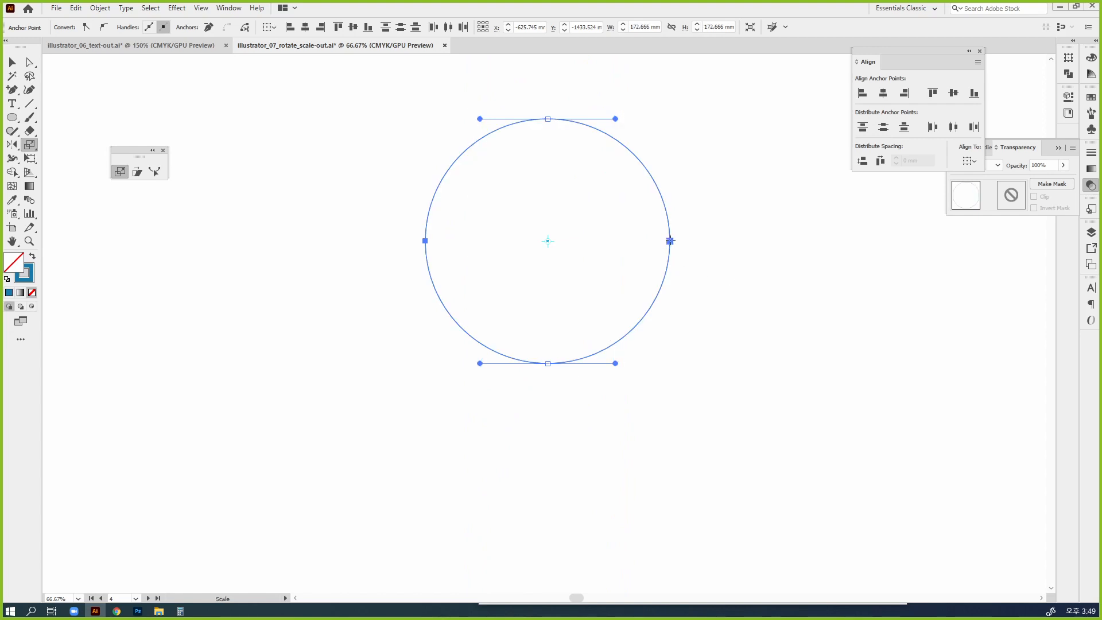
{"action": "left_click_drag", "start_coordinate": [663, 240], "coordinate": [573, 243]}
{"action": "key", "text": "v"}
{"action": "left_click", "coordinate": [723, 287]}
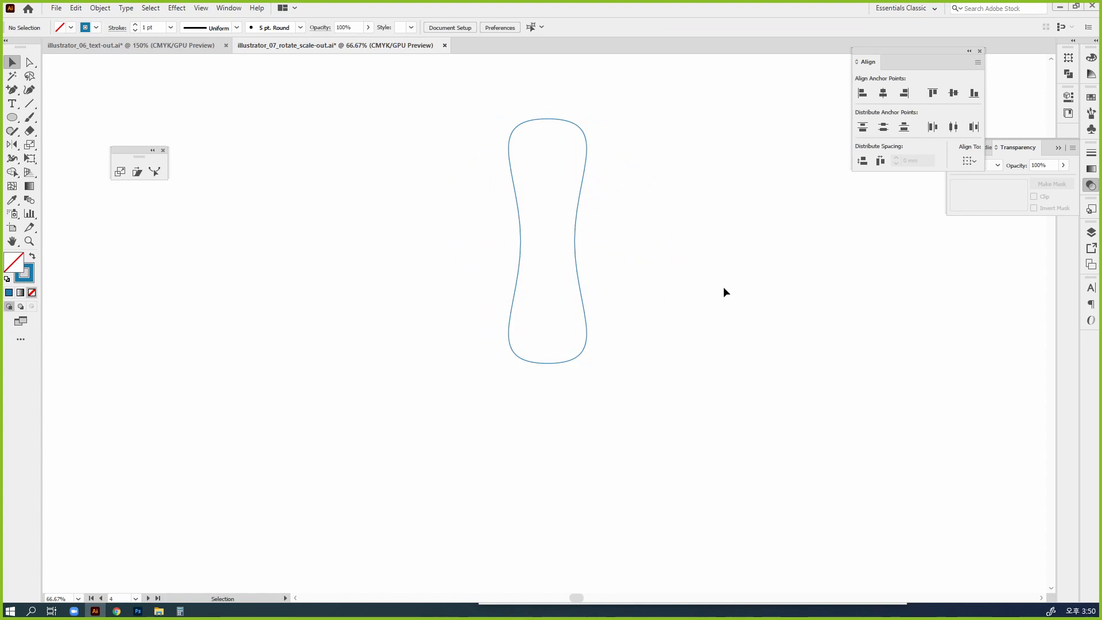
Draw a rectangle about 126 mm by 78 mm beside the narrow-waisted shape and swap its fill and stroke colours.
{"action": "left_click_drag", "start_coordinate": [902, 359], "coordinate": [584, 375]}
{"action": "left_click_drag", "start_coordinate": [11, 117], "coordinate": [11, 117]}
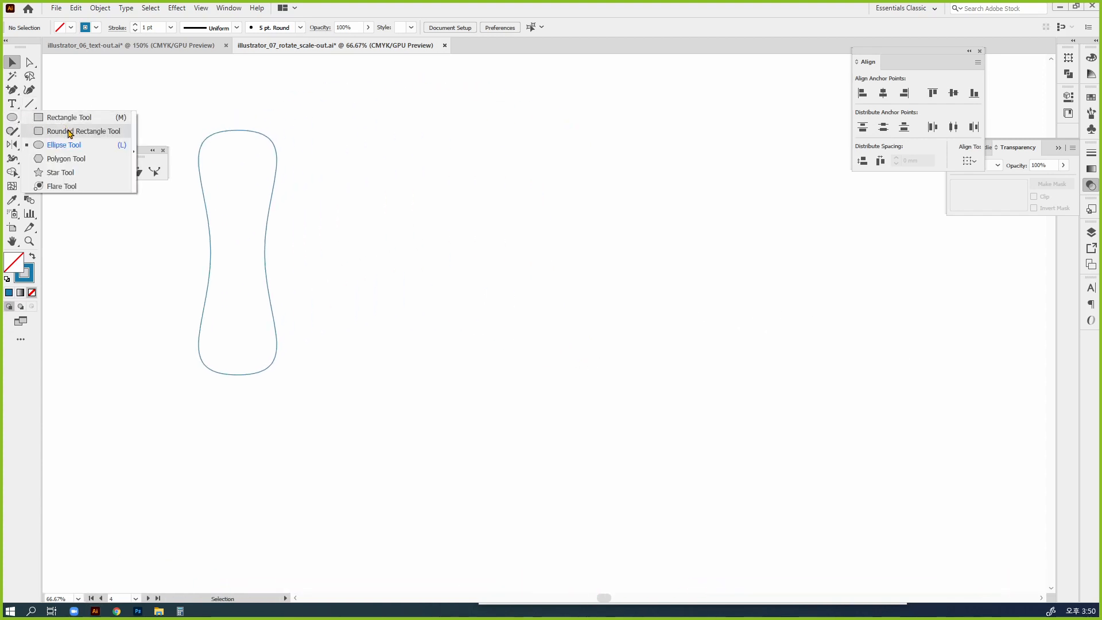
{"action": "left_click", "coordinate": [66, 116]}
{"action": "left_click_drag", "start_coordinate": [448, 183], "coordinate": [626, 293]}
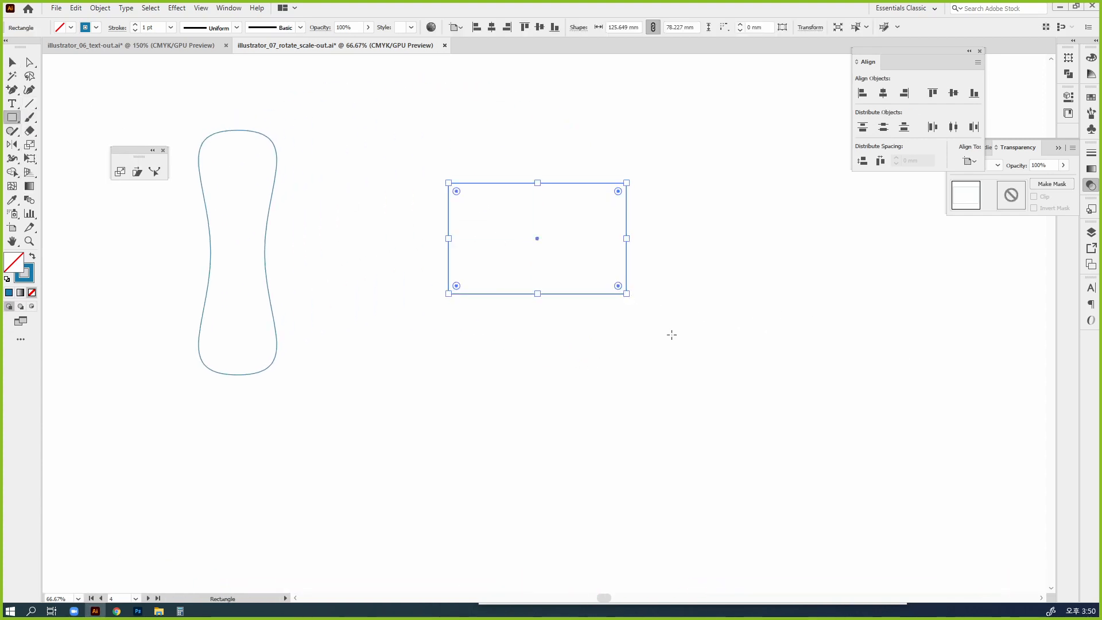
{"action": "key", "text": "shift+x"}
Select the rectangle's two lower anchor points and set its fill colour to C 0, M 23, Y 100, K 0.
{"action": "key", "text": "a"}
{"action": "mouse_move", "coordinate": [396, 268]}
{"action": "left_mouse_down"}
{"action": "mouse_move", "coordinate": [414, 300]}
{"action": "mouse_move", "coordinate": [678, 341]}
{"action": "left_mouse_up"}
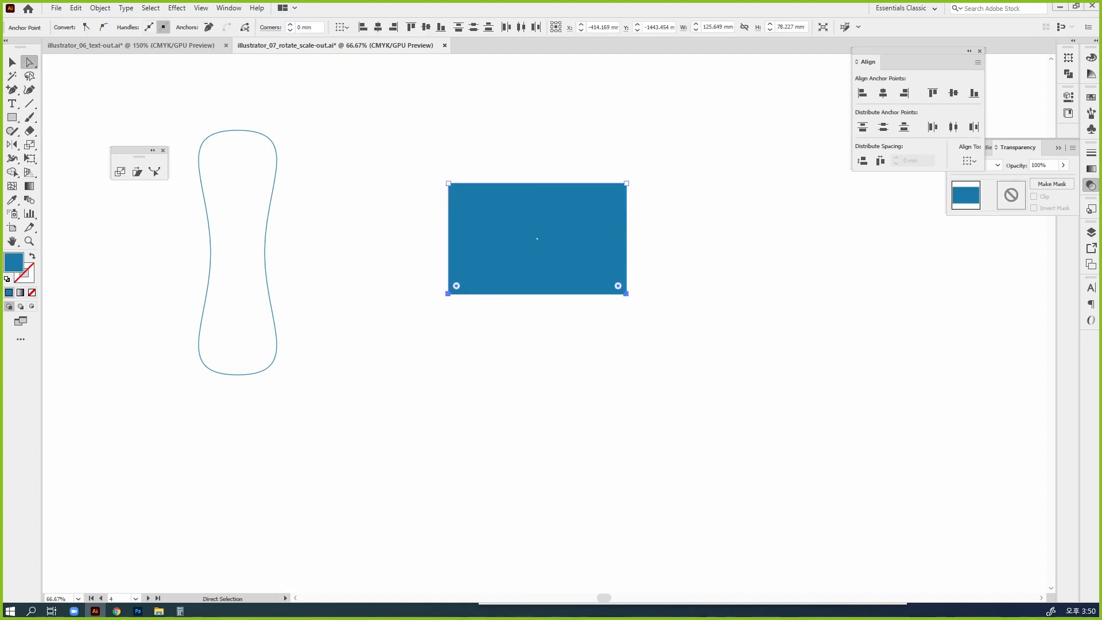
{"action": "left_click", "coordinate": [1090, 58]}
{"action": "left_click_drag", "start_coordinate": [1011, 104], "coordinate": [982, 73]}
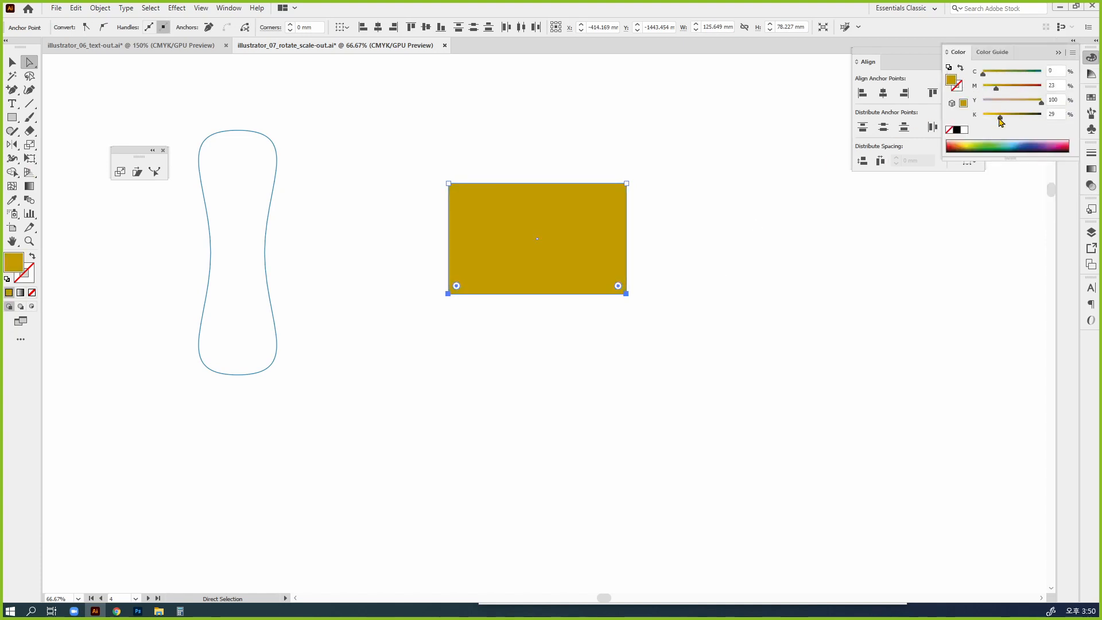
{"action": "left_click_drag", "start_coordinate": [1000, 117], "coordinate": [982, 117]}
Scale the two lower anchor points horizontally inward to about three quarters of their spacing to make a trapezoid, and deselect it.
{"action": "left_click", "coordinate": [30, 145]}
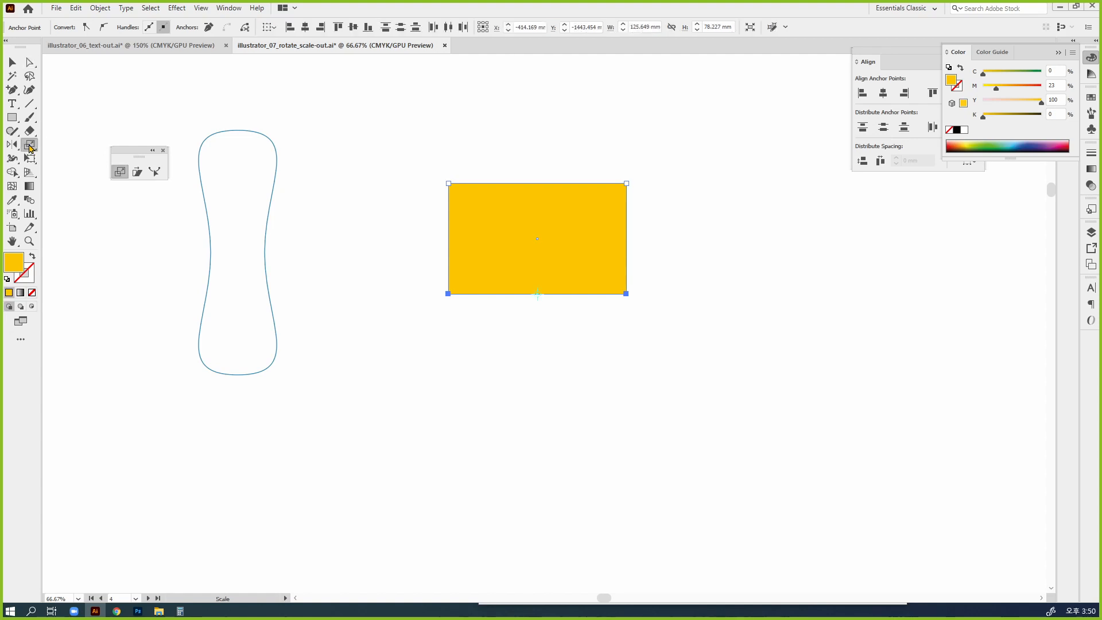
{"action": "left_click_drag", "start_coordinate": [956, 334], "coordinate": [852, 333]}
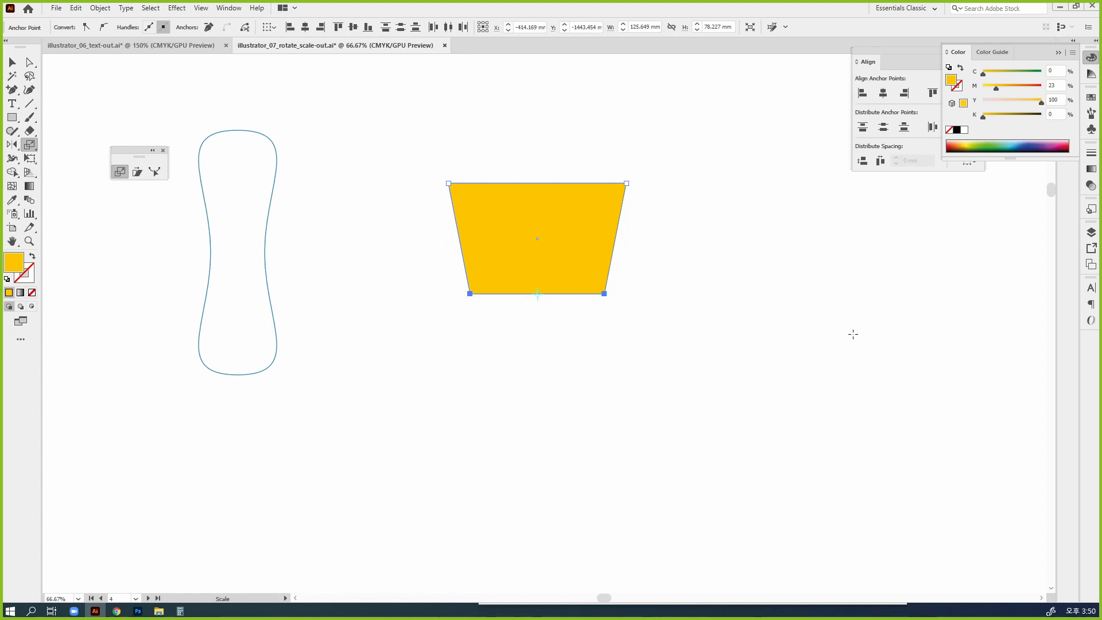
{"action": "key", "text": "v"}
{"action": "left_click", "coordinate": [747, 374]}
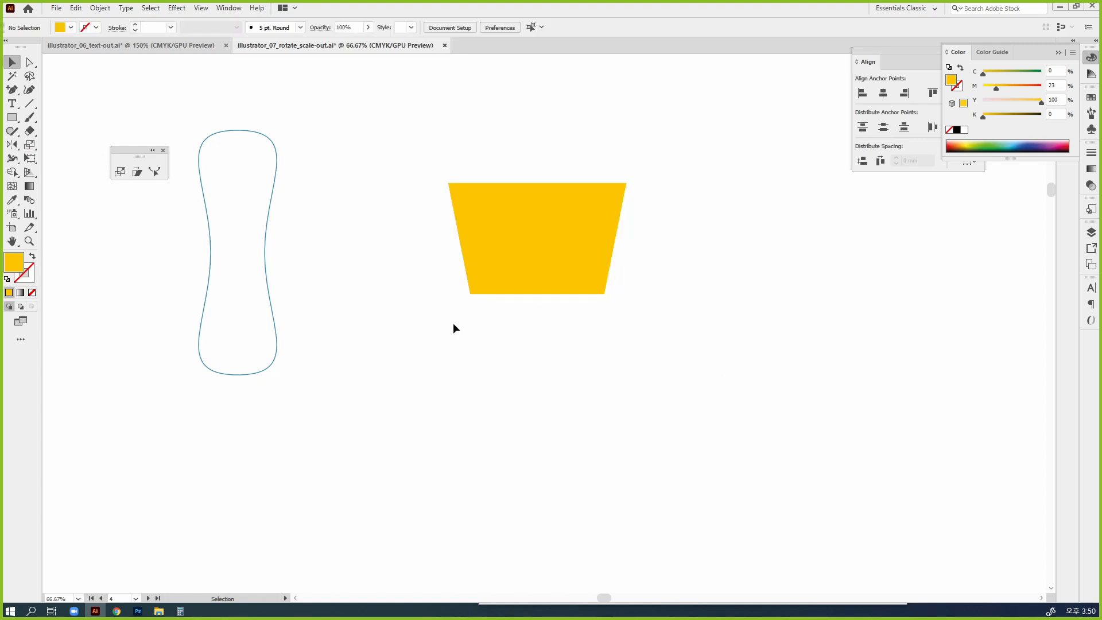
Select the top and bottom anchor points of the narrow-waisted shape and rotate them slightly more than a quarter turn clockwise around its centre.
{"action": "left_click_drag", "start_coordinate": [454, 323], "coordinate": [654, 297]}
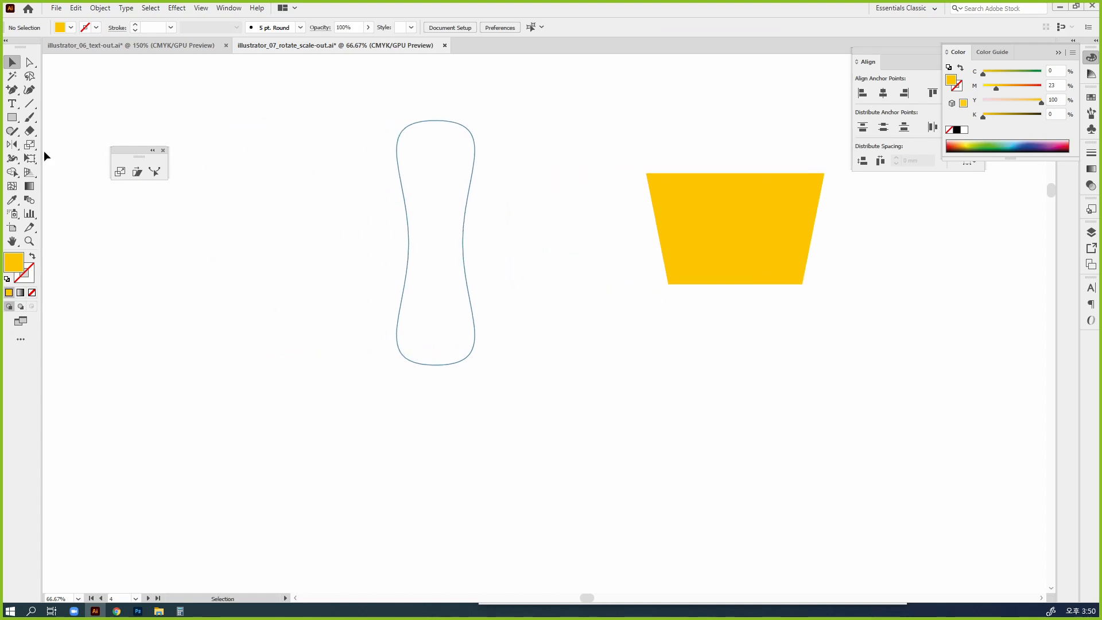
{"action": "left_click", "coordinate": [13, 163]}
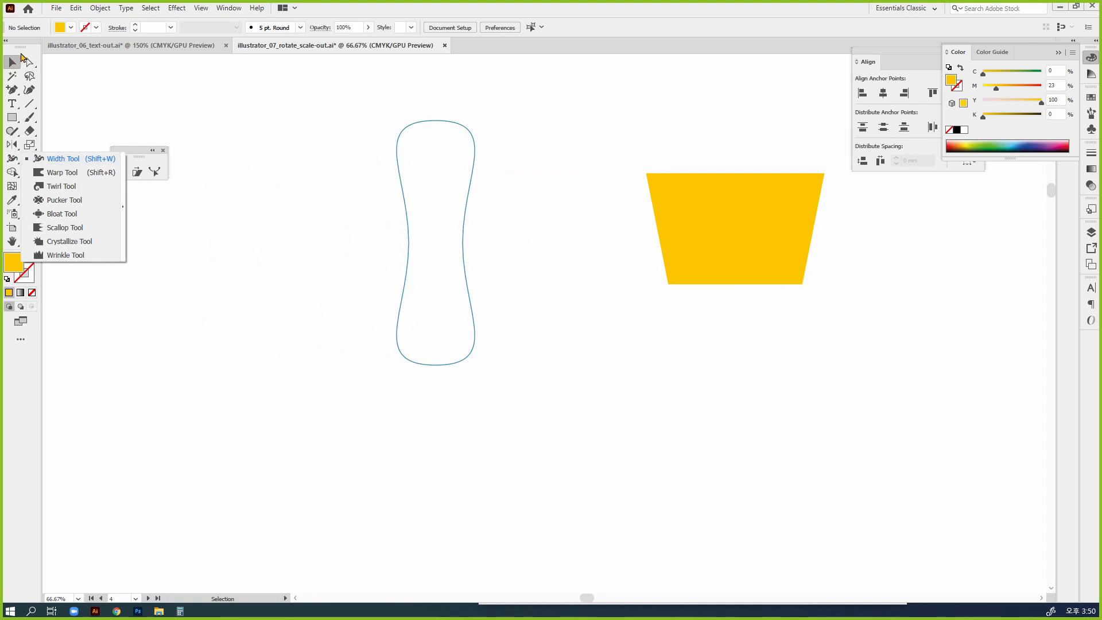
{"action": "left_click", "coordinate": [29, 62]}
{"action": "left_click_drag", "start_coordinate": [419, 88], "coordinate": [488, 148]}
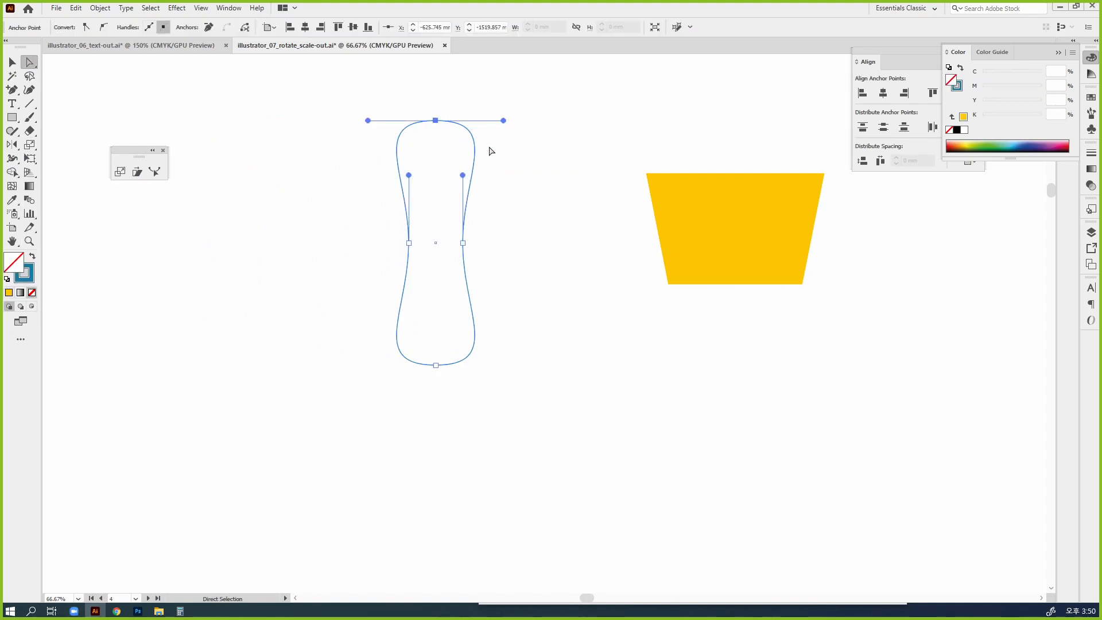
{"action": "left_click_drag", "start_coordinate": [496, 411], "coordinate": [401, 336]}
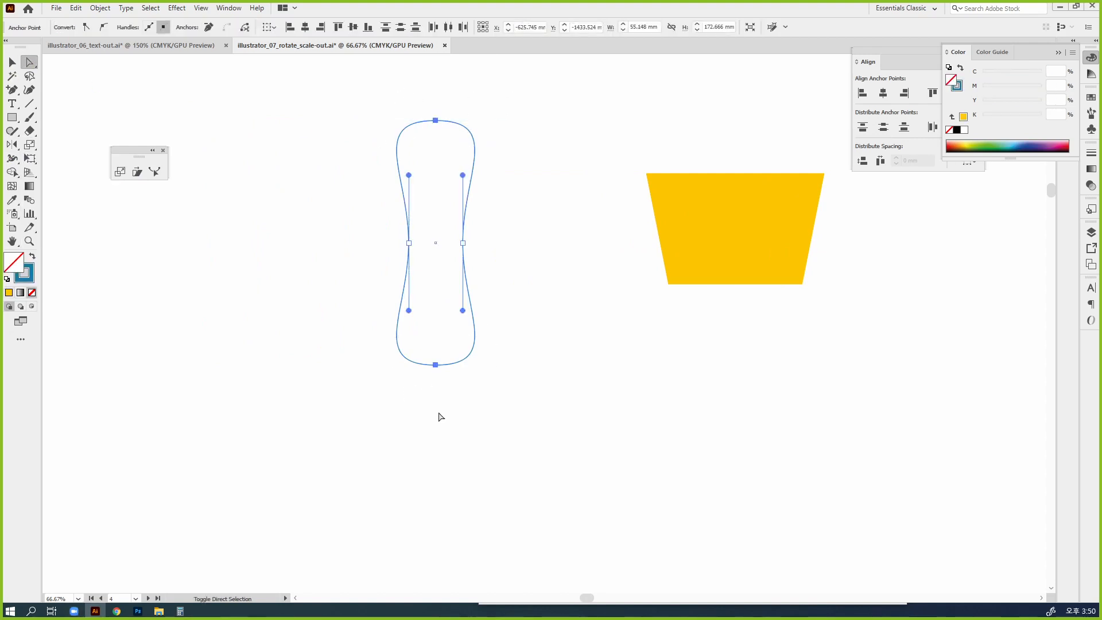
{"action": "left_click", "coordinate": [15, 147]}
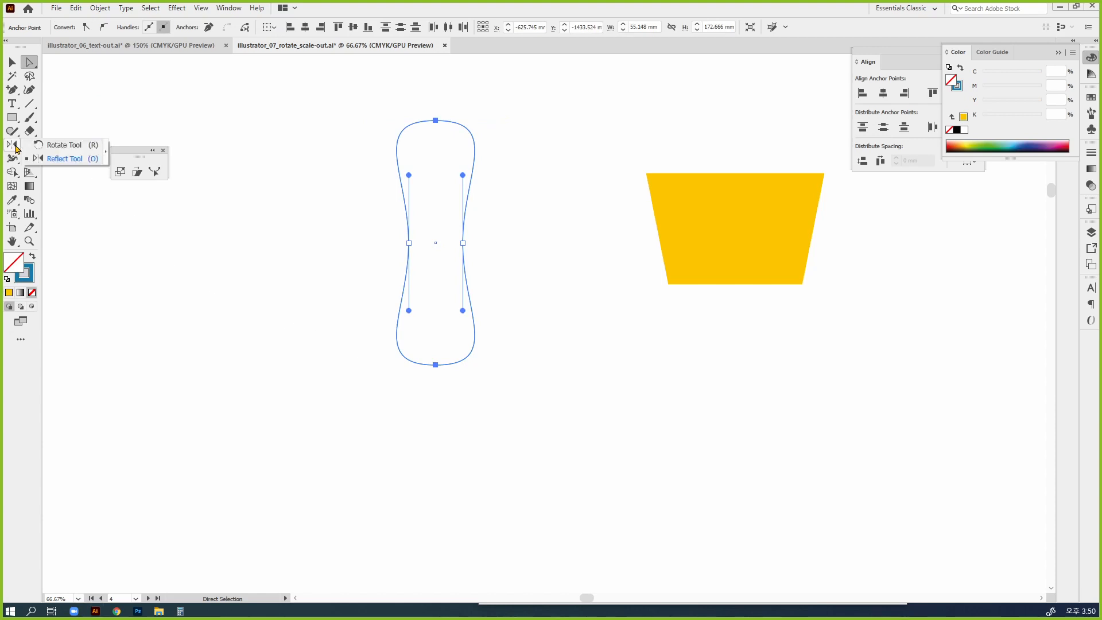
{"action": "left_click", "coordinate": [53, 147]}
{"action": "key", "text": "ctrl"}
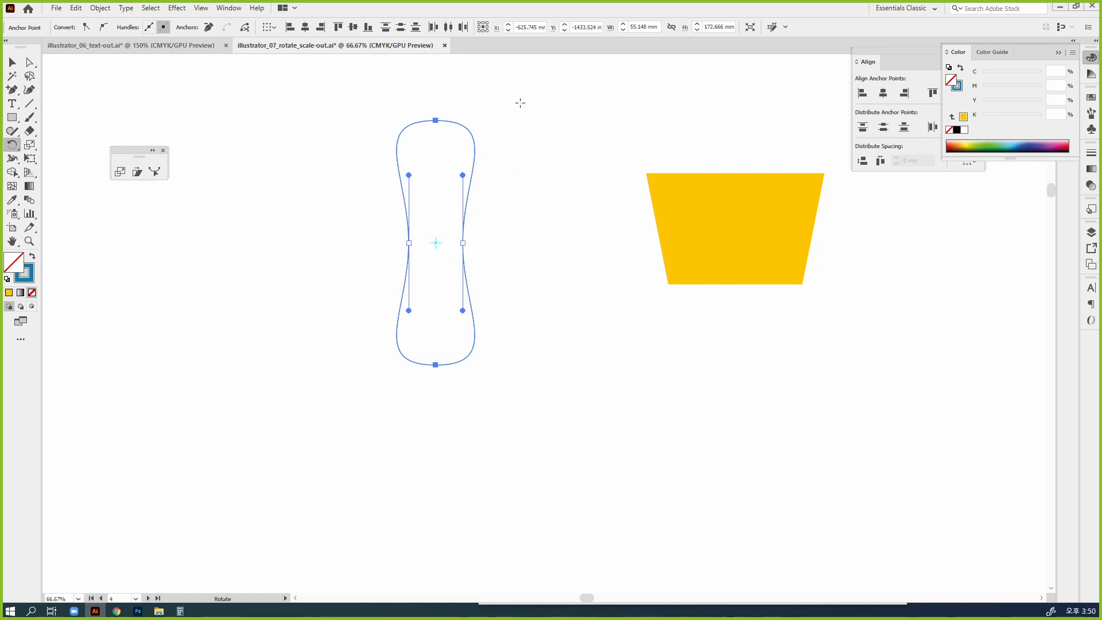
{"action": "left_click_drag", "start_coordinate": [520, 102], "coordinate": [680, 393]}
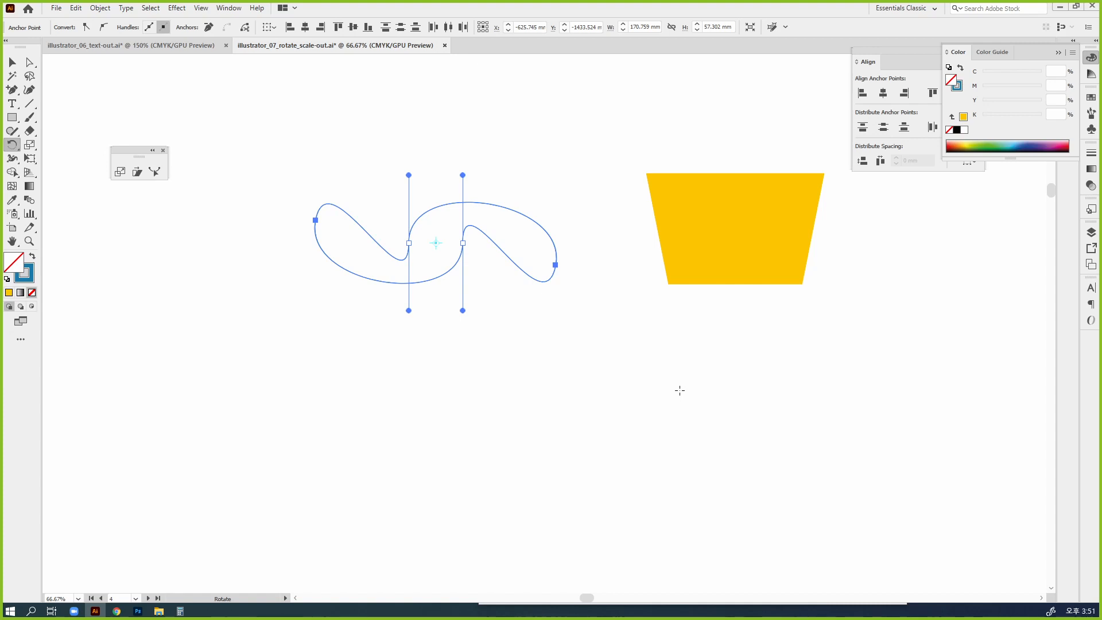
Convert the twisted shape's two outer anchor points into sharp corners with the Anchor Point tool.
{"action": "key", "text": "shift+c"}
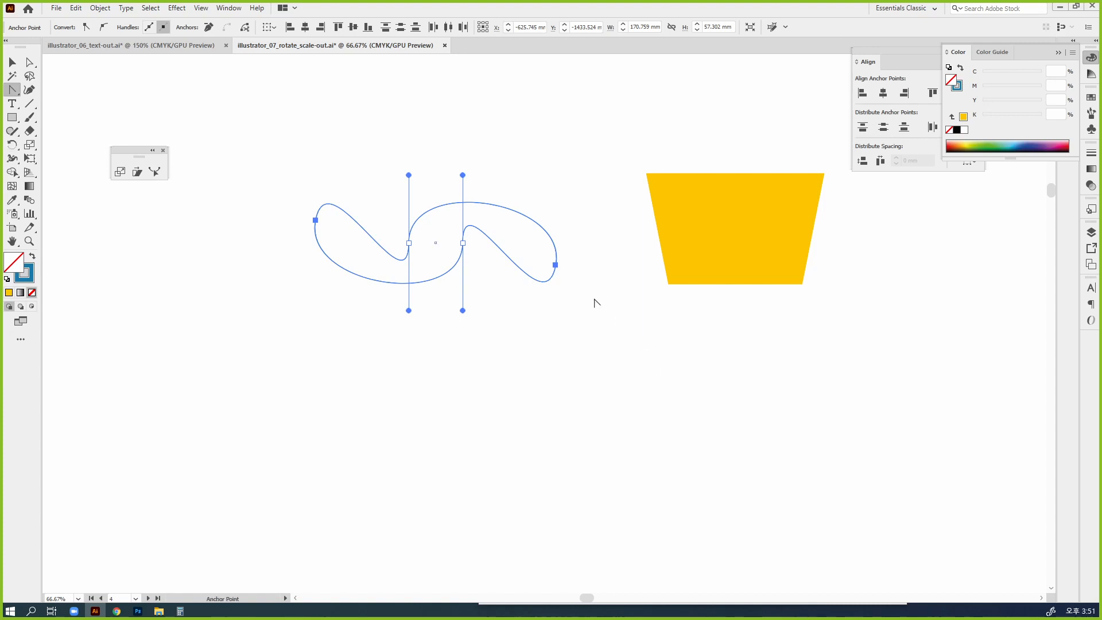
{"action": "left_click", "coordinate": [555, 264]}
{"action": "left_click", "coordinate": [317, 221]}
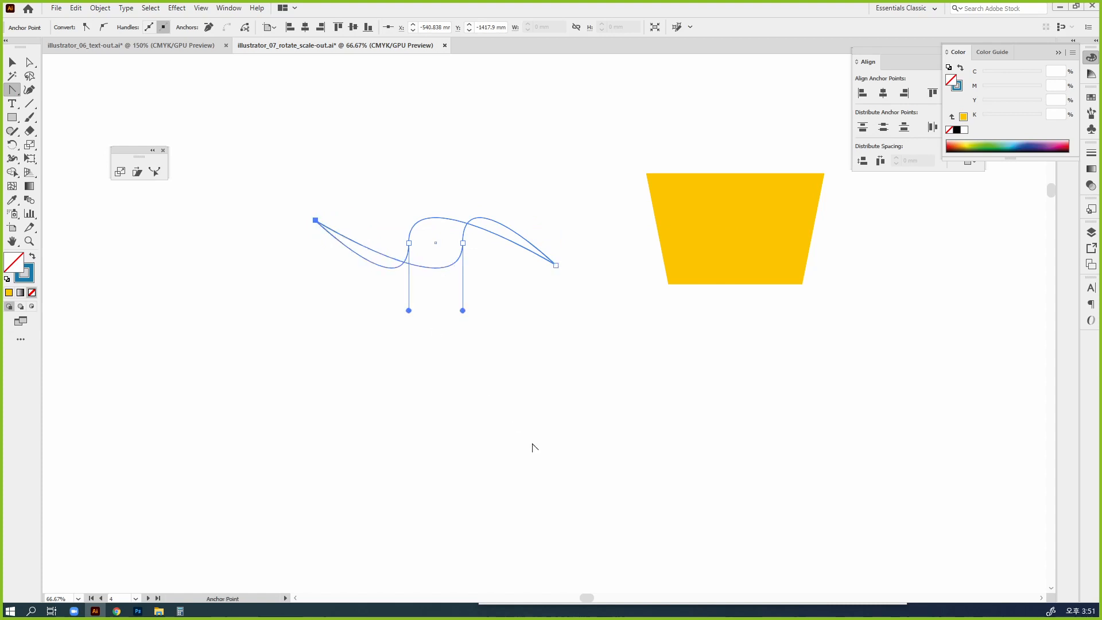
Select the shape's two inner anchor points and scale them, flipping their handles vertically and spreading the points slightly apart.
{"action": "key", "text": "a"}
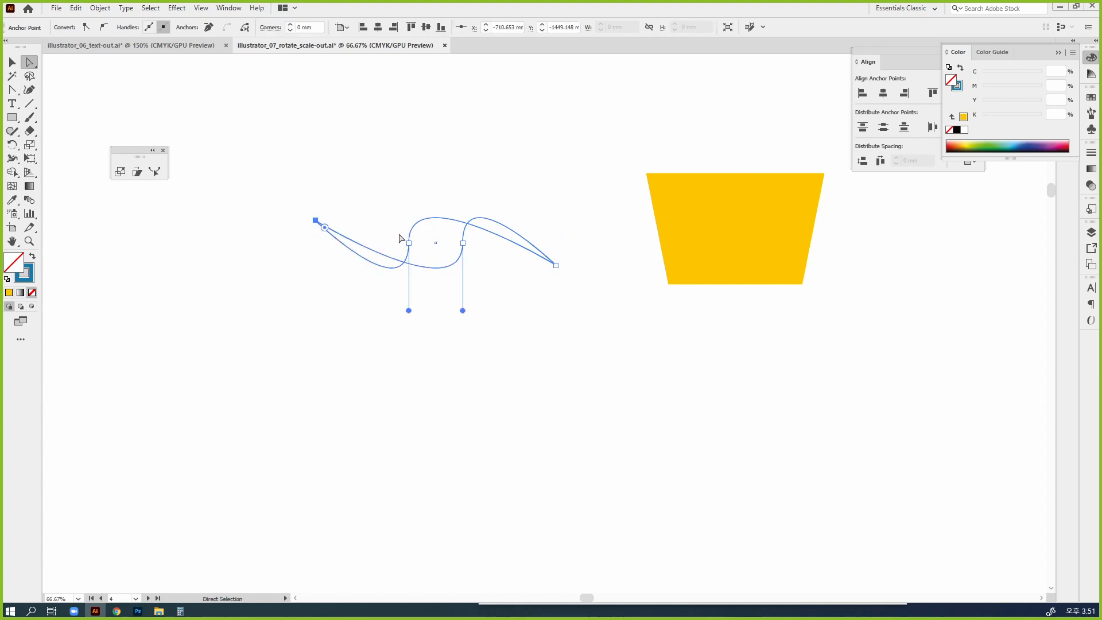
{"action": "left_click_drag", "start_coordinate": [399, 233], "coordinate": [480, 256]}
{"action": "key", "text": "s"}
{"action": "left_click_drag", "start_coordinate": [522, 337], "coordinate": [548, 192]}
Select the shape's long curved segments and scale their handles outward to widen the S-shaped body, and deselect it.
{"action": "key", "text": "a"}
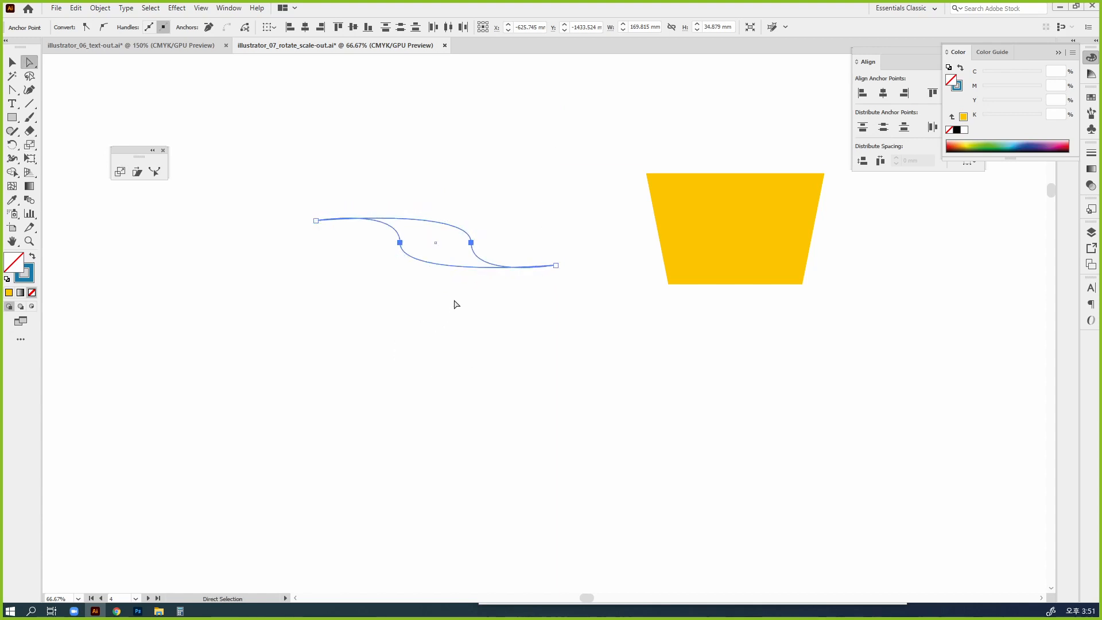
{"action": "left_click_drag", "start_coordinate": [452, 300], "coordinate": [443, 248]}
{"action": "key", "text": "s"}
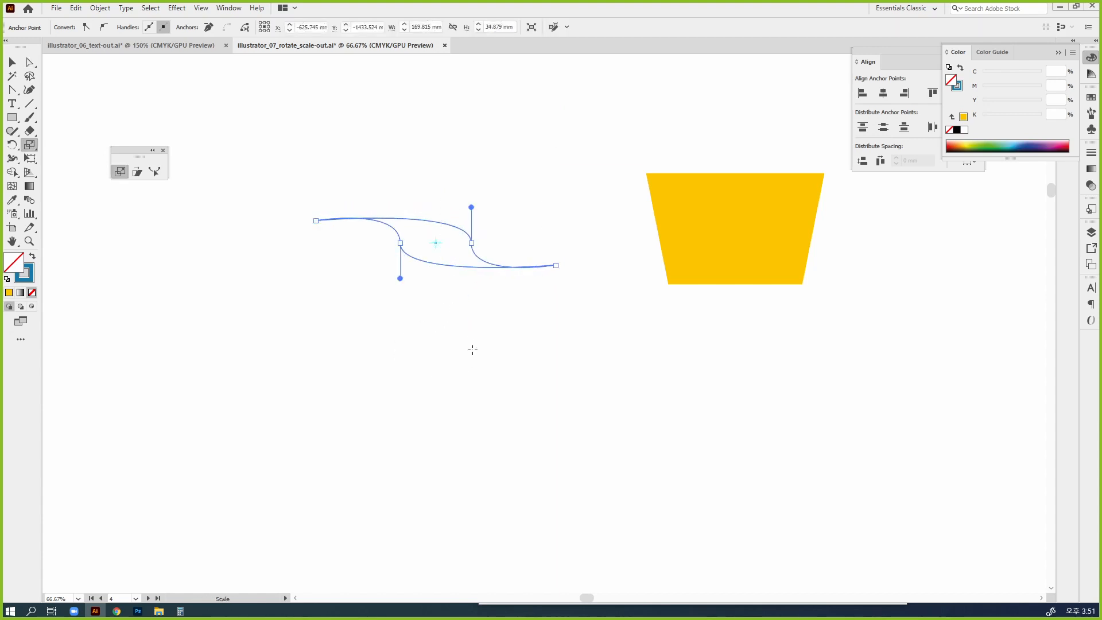
{"action": "left_click_drag", "start_coordinate": [470, 351], "coordinate": [557, 416]}
{"action": "key", "text": "v"}
{"action": "left_click", "coordinate": [617, 418]}
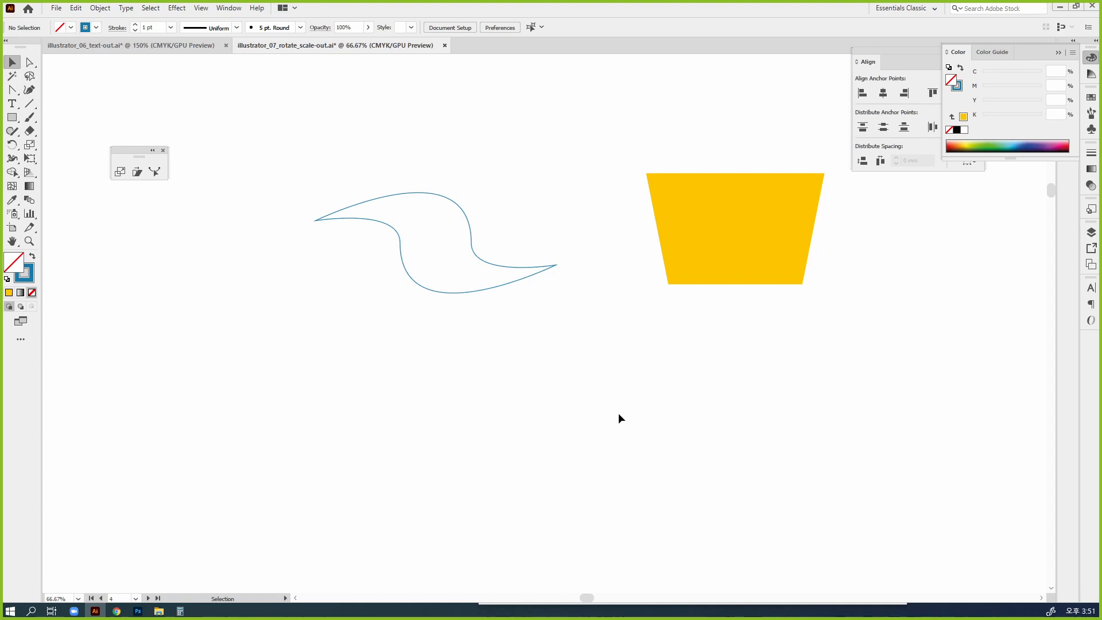
Examine the Offset path worksheet and the neighbouring icon exercise artboard, including the layered offset lettering example.
{"action": "key", "text": "ctrl+minus"}
{"action": "key", "text": "ctrl+minus"}
{"action": "key", "text": "ctrl+minus"}
{"action": "key", "text": "ctrl+minus"}
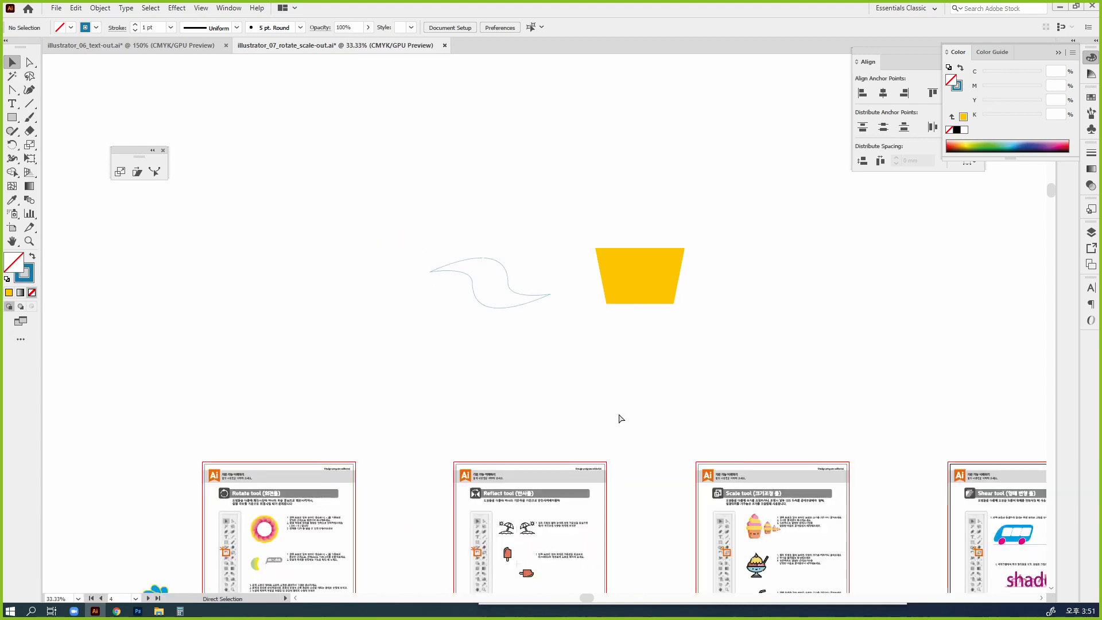
{"action": "scroll", "coordinate": [618, 411], "scroll_direction": "down", "scroll_amount": 5}
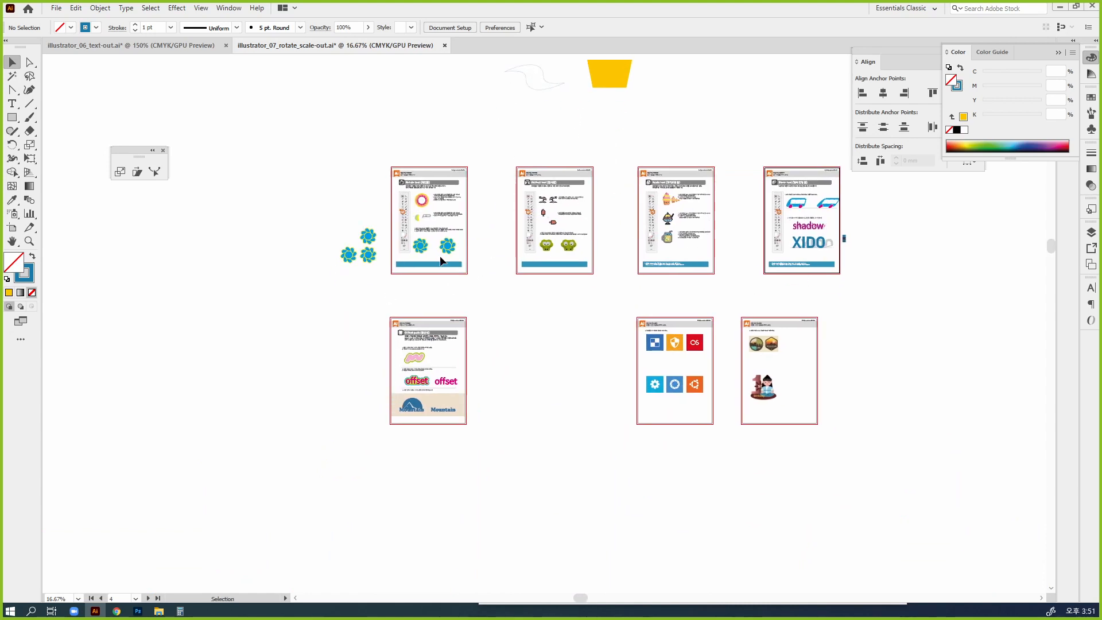
{"action": "key", "text": "ctrl+space"}
{"action": "left_click", "coordinate": [469, 389]}
{"action": "left_click", "coordinate": [504, 307]}
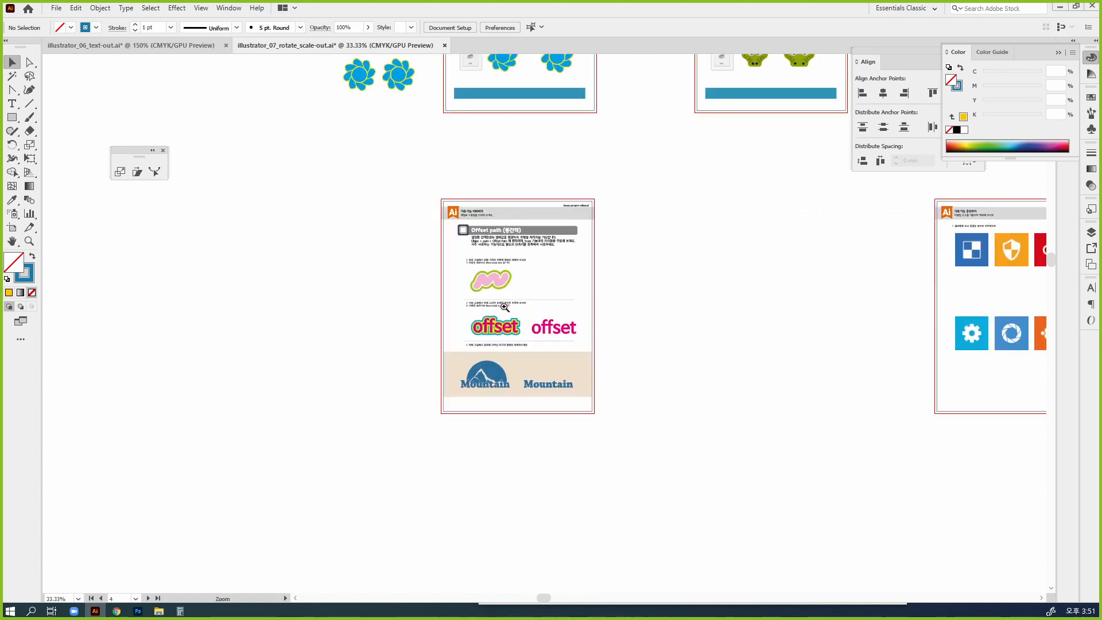
{"action": "left_click", "coordinate": [503, 307]}
{"action": "left_click", "coordinate": [620, 317]}
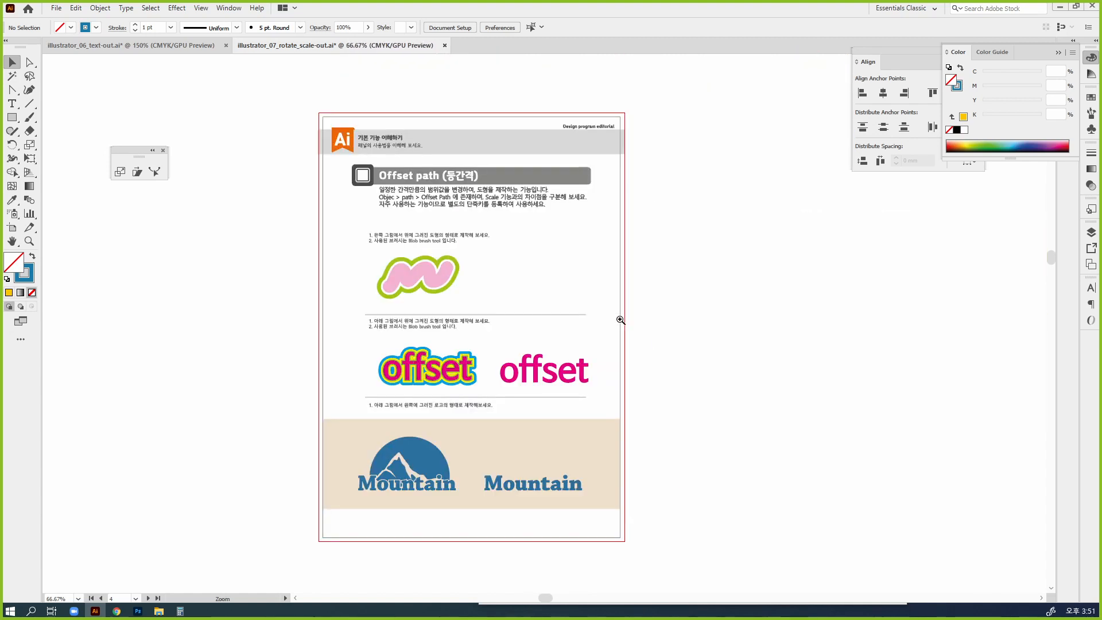
{"action": "left_click", "coordinate": [619, 320]}
{"action": "left_click_drag", "start_coordinate": [909, 360], "coordinate": [1, 426]}
{"action": "left_click_drag", "start_coordinate": [699, 422], "coordinate": [353, 384]}
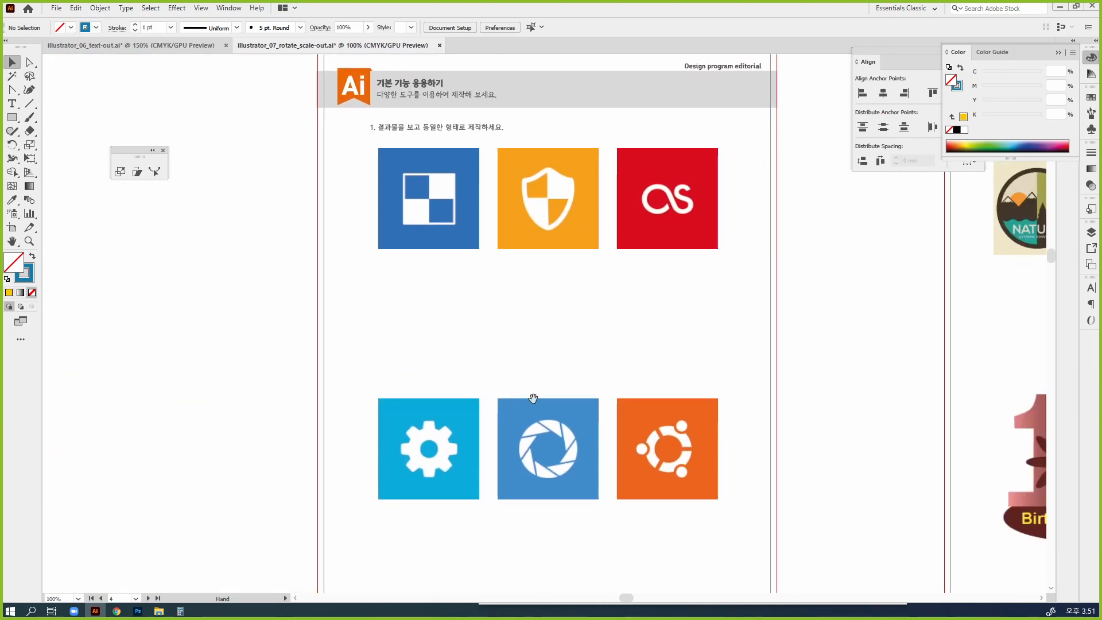
{"action": "left_click_drag", "start_coordinate": [383, 295], "coordinate": [923, 315]}
{"action": "left_click_drag", "start_coordinate": [661, 336], "coordinate": [1097, 343]}
{"action": "left_click_drag", "start_coordinate": [632, 371], "coordinate": [964, 310]}
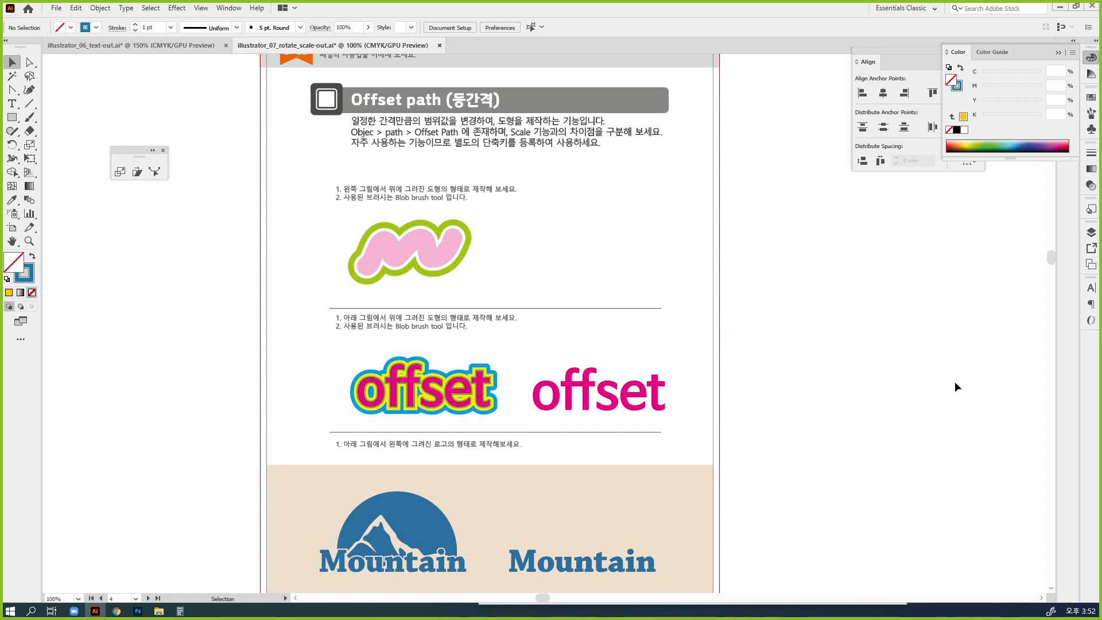
{"action": "left_click", "coordinate": [394, 385], "text": "ctrl"}
{"action": "left_click", "coordinate": [544, 346], "text": "ctrl"}
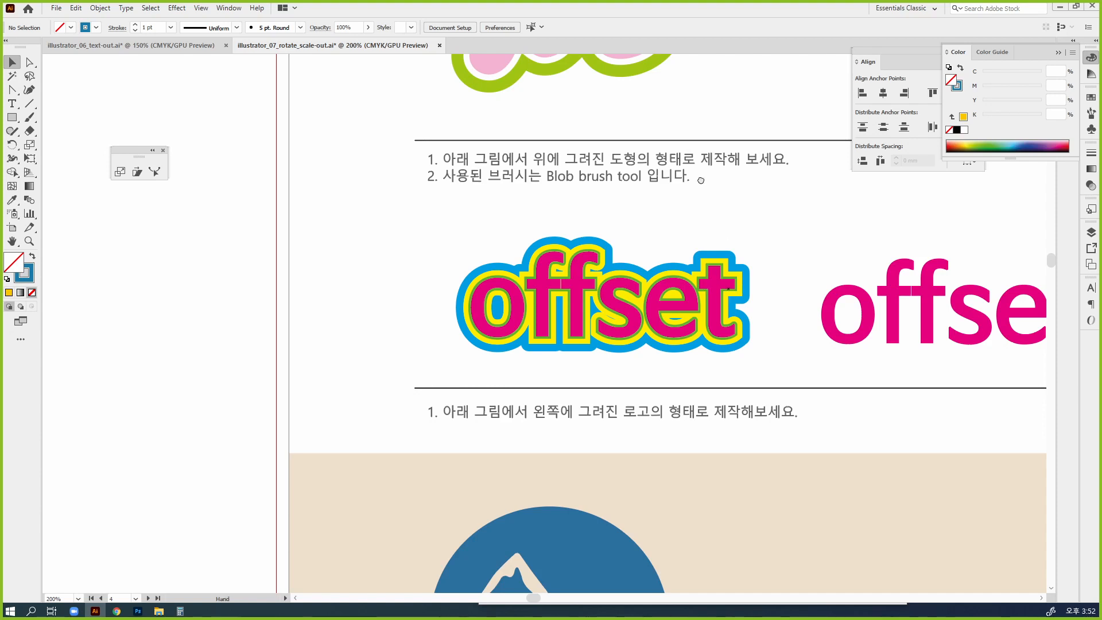
Draw a circle about 19 mm wide beside the pink squiggle and scale a concentric copy of it to about 33 mm.
{"action": "scroll", "coordinate": [610, 234], "scroll_direction": "up", "scroll_amount": 3}
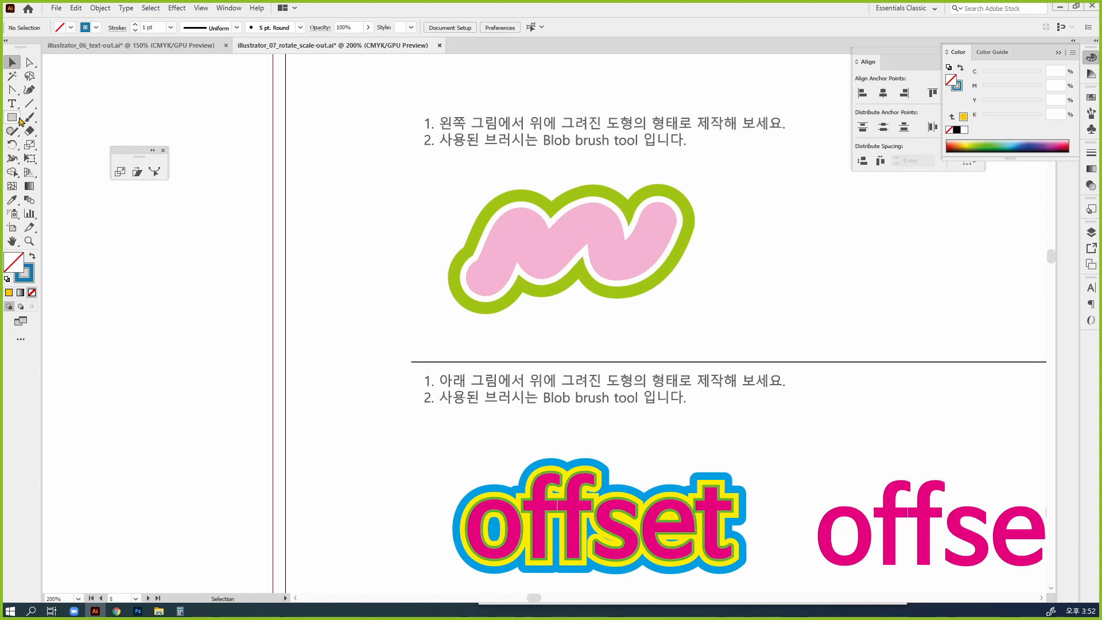
{"action": "left_click_drag", "start_coordinate": [19, 119], "coordinate": [57, 144]}
{"action": "left_click_drag", "start_coordinate": [878, 241], "coordinate": [919, 282]}
{"action": "scroll", "coordinate": [827, 310], "scroll_direction": "right", "scroll_amount": 5}
{"action": "scroll", "coordinate": [826, 310], "scroll_direction": "up", "scroll_amount": 1}
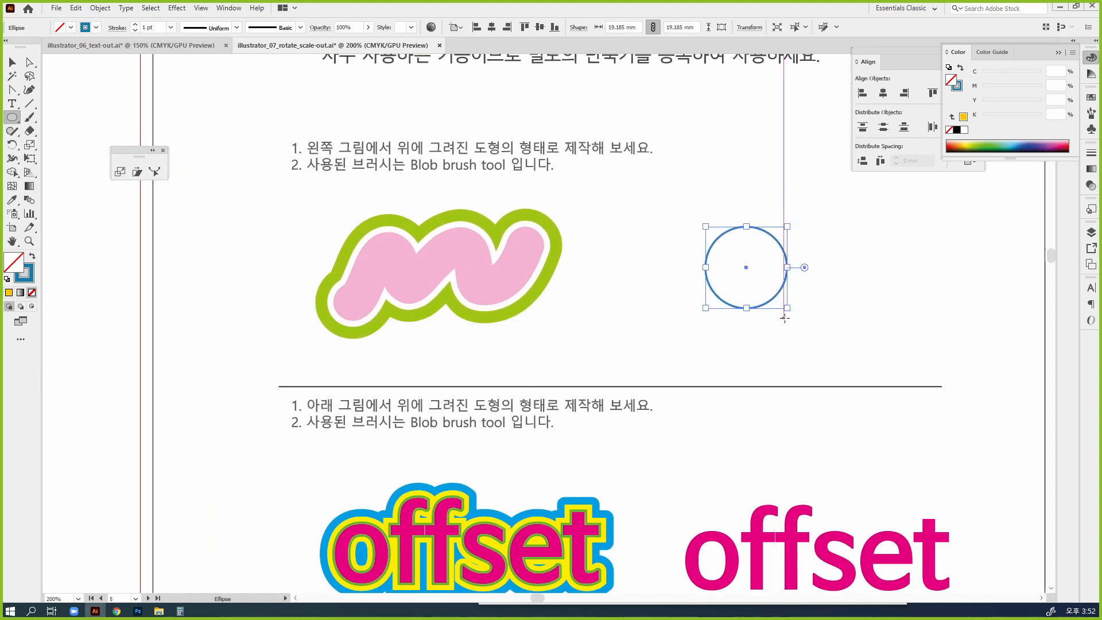
{"action": "key", "text": "s"}
{"action": "left_click_drag", "start_coordinate": [790, 309], "coordinate": [822, 340]}
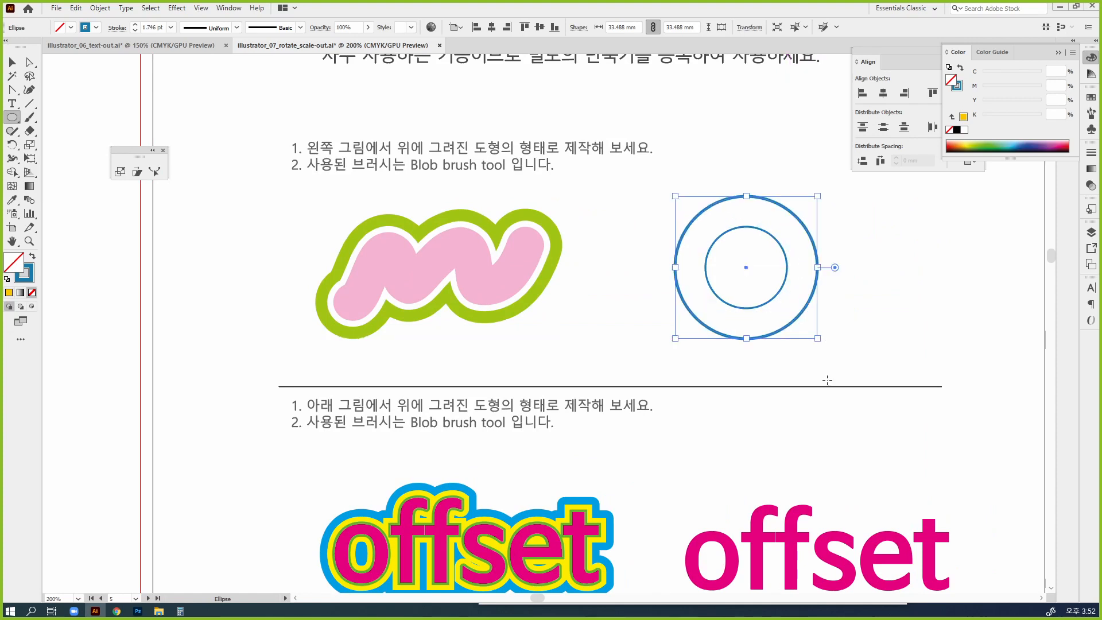
Copy the outer circle at a uniform scale of 120% and repeat the scaled copy three times.
{"action": "key", "text": "Return"}
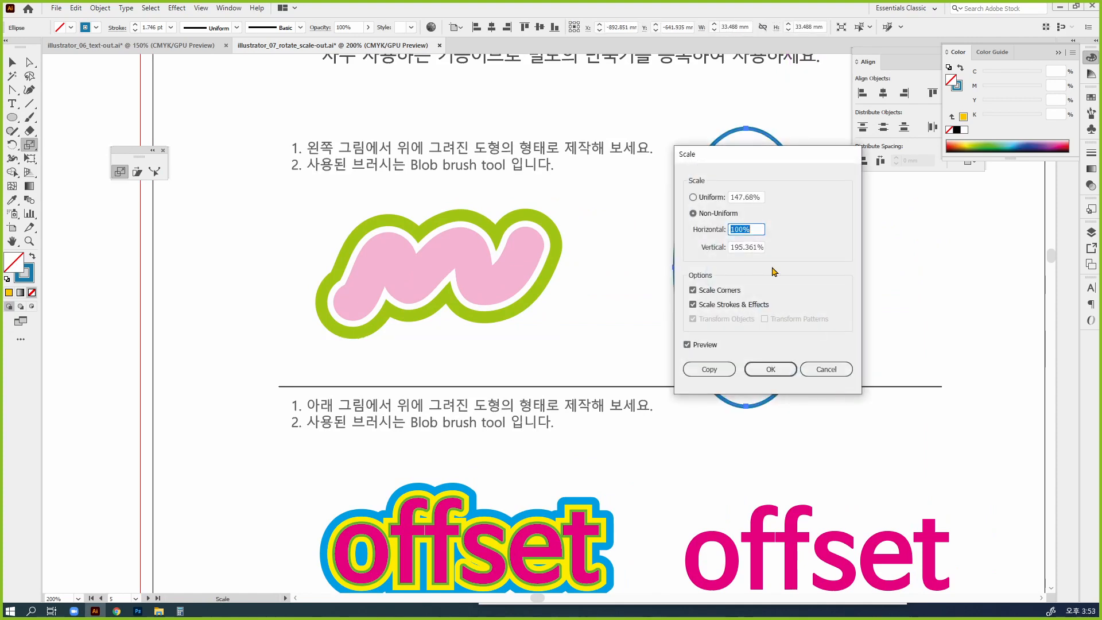
{"action": "left_click", "coordinate": [693, 196]}
{"action": "type", "text": "120"}
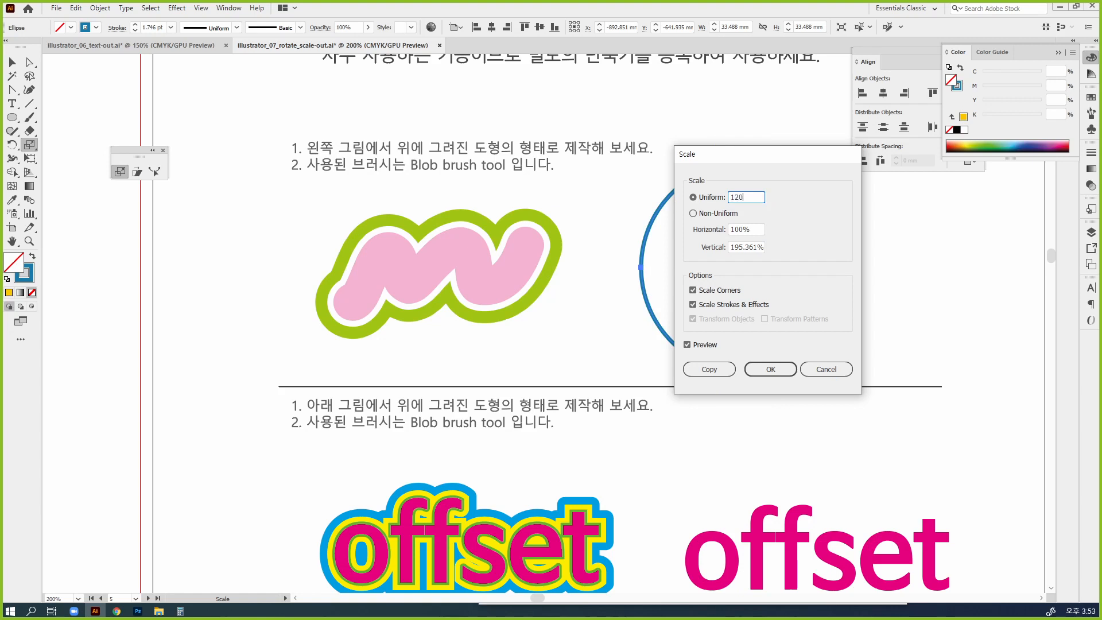
{"action": "left_click", "coordinate": [709, 369]}
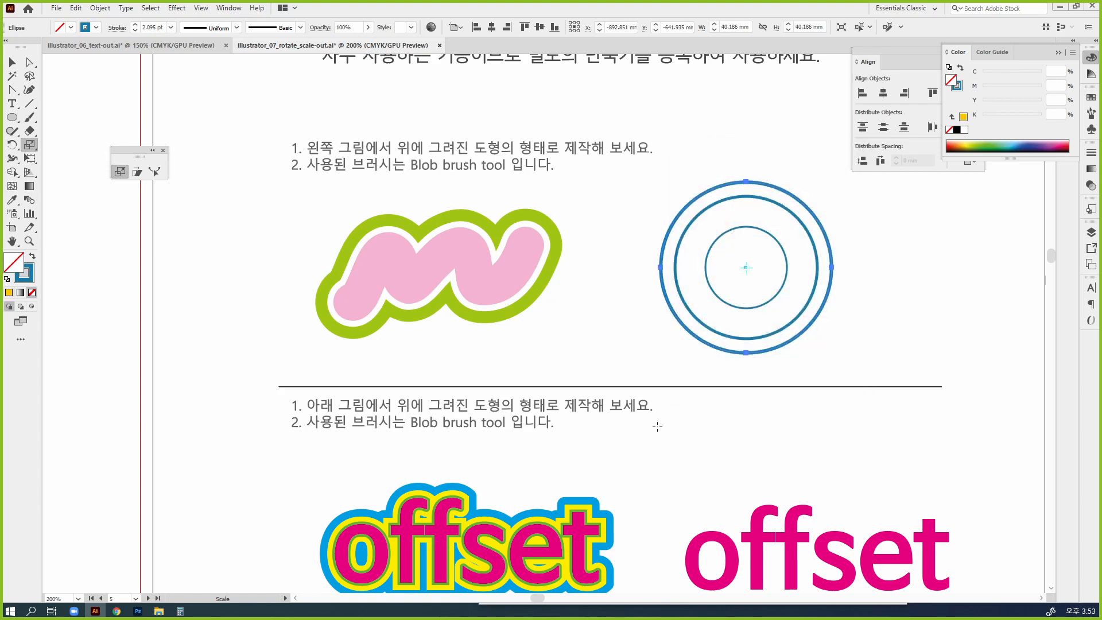
{"action": "key", "text": "ctrl+d"}
{"action": "key", "text": "ctrl+d"}
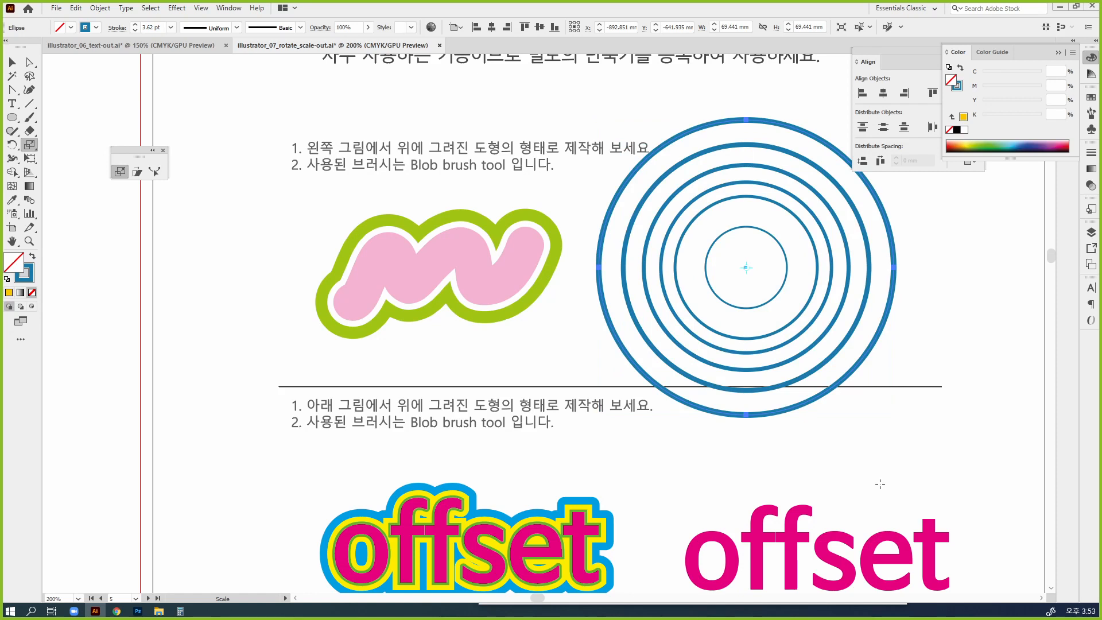
Delete the larger concentric circles and flatten the innermost circle into an ellipse about 19 mm wide and 8 mm high.
{"action": "key", "text": "v"}
{"action": "left_click_drag", "start_coordinate": [925, 385], "coordinate": [746, 283]}
{"action": "key", "text": "Delete"}
{"action": "left_click", "coordinate": [775, 296]}
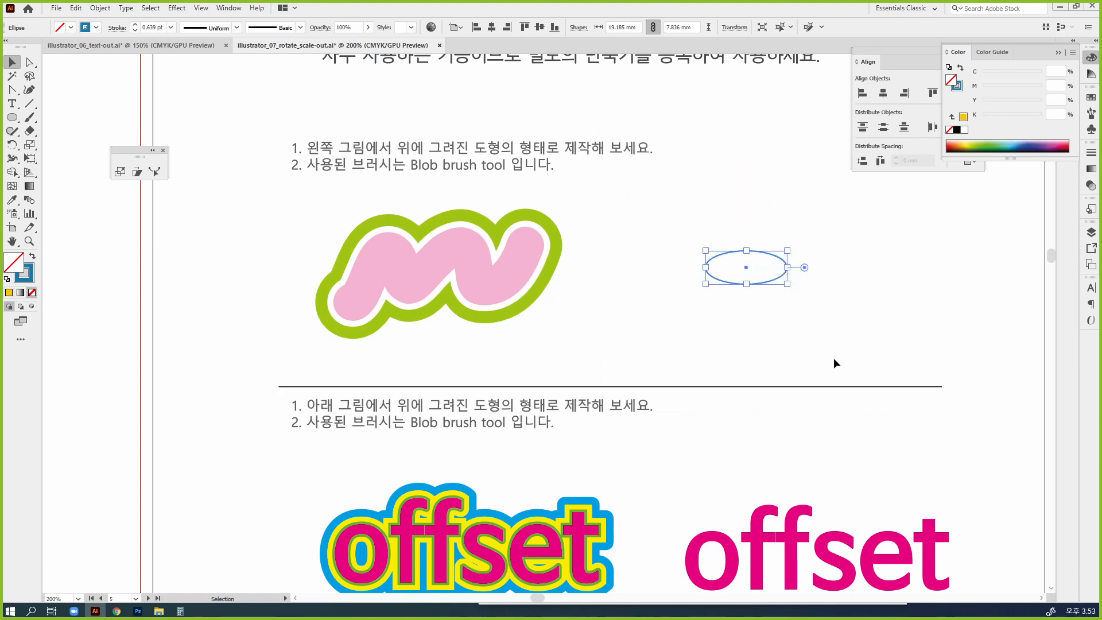
Try scaling the flat ellipse uniformly to 150% about its centre, and undo the scaling.
{"action": "key", "text": "s"}
{"action": "left_click", "coordinate": [766, 367], "text": "alt"}
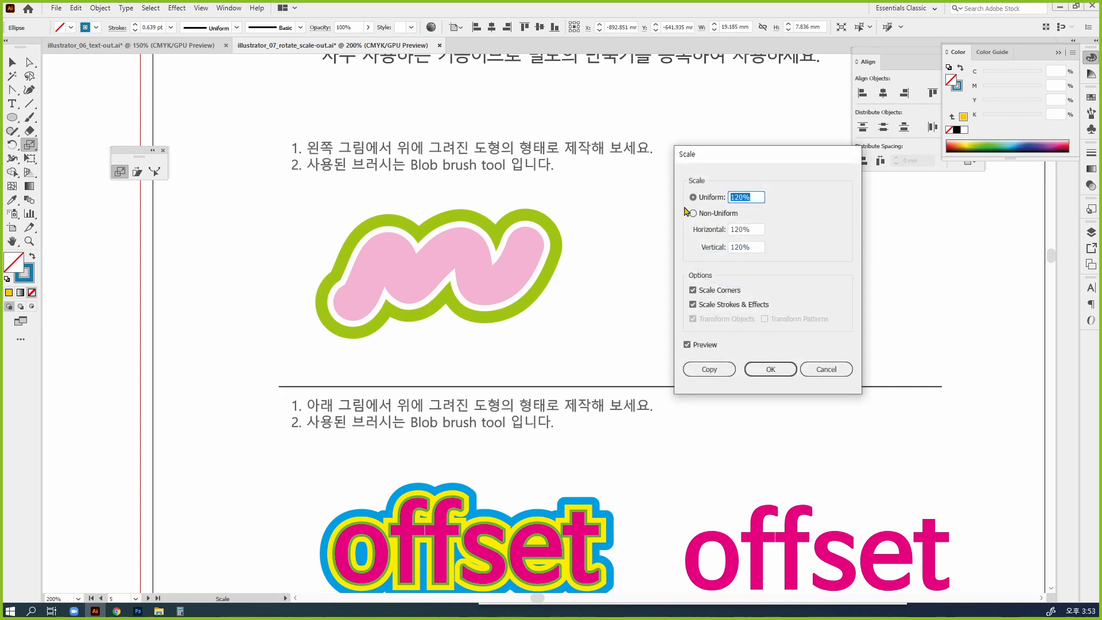
{"action": "type", "text": "150"}
{"action": "left_click", "coordinate": [746, 368]}
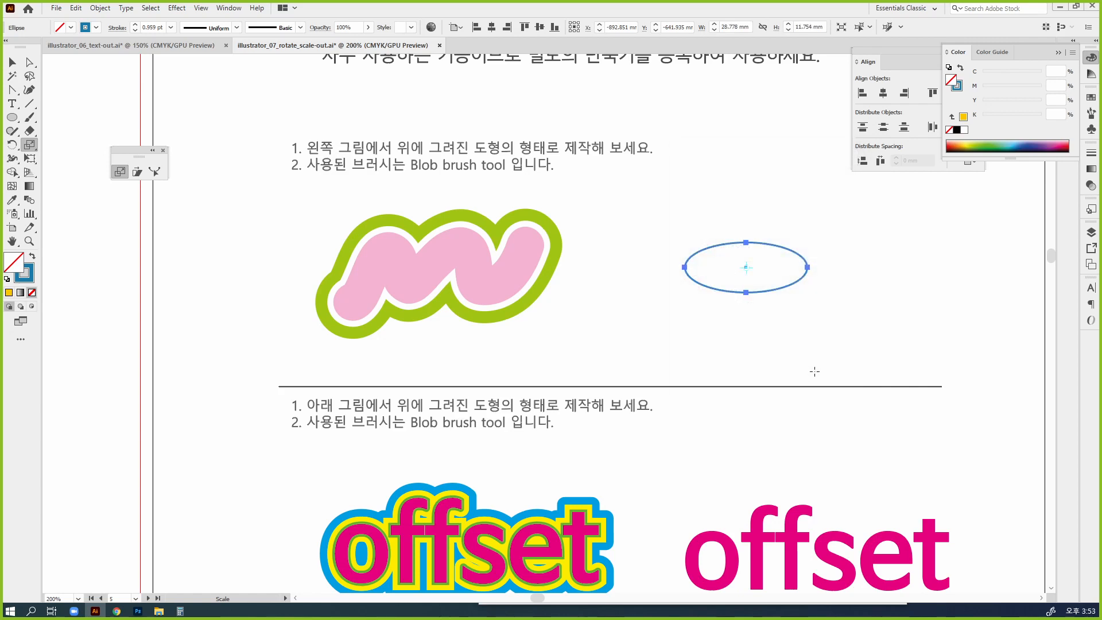
{"action": "key", "text": "ctrl+z"}
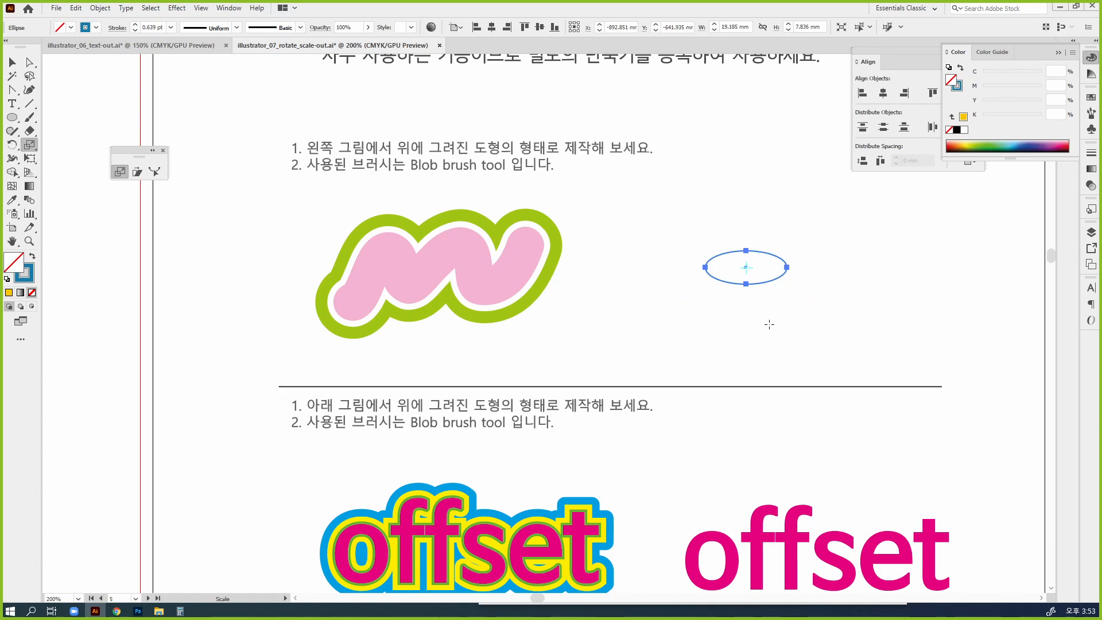
Copy the flat ellipse at a uniform scale of 120%, repeat the scaled copy seven times, and deselect the result.
{"action": "key", "text": "Return"}
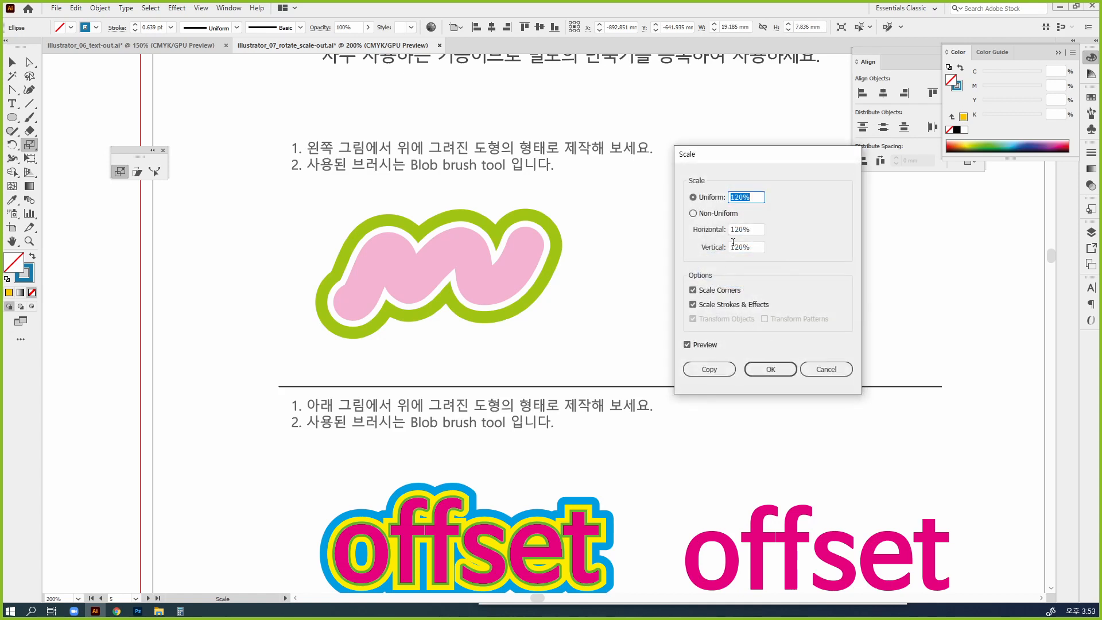
{"action": "left_click", "coordinate": [711, 369]}
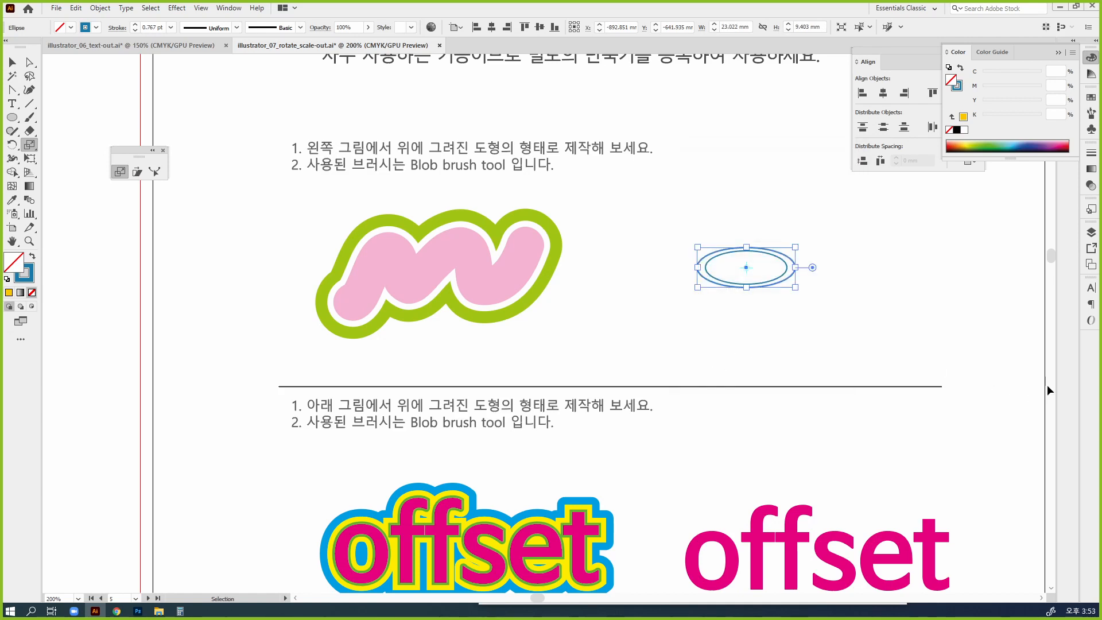
{"action": "key", "text": "ctrl+d"}
{"action": "key", "text": "ctrl+d"}
{"action": "key", "text": "ctrl+d"}
{"action": "key", "text": "ctrl+d"}
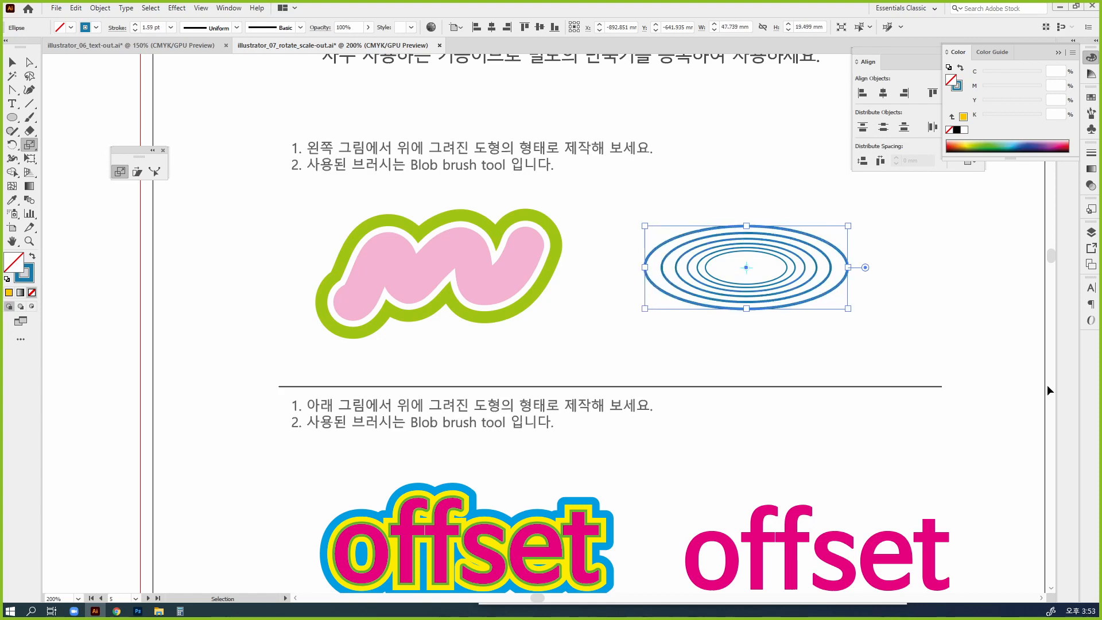
{"action": "key", "text": "ctrl+d"}
{"action": "key", "text": "ctrl+d"}
{"action": "key", "text": "v"}
{"action": "left_click", "coordinate": [1014, 362]}
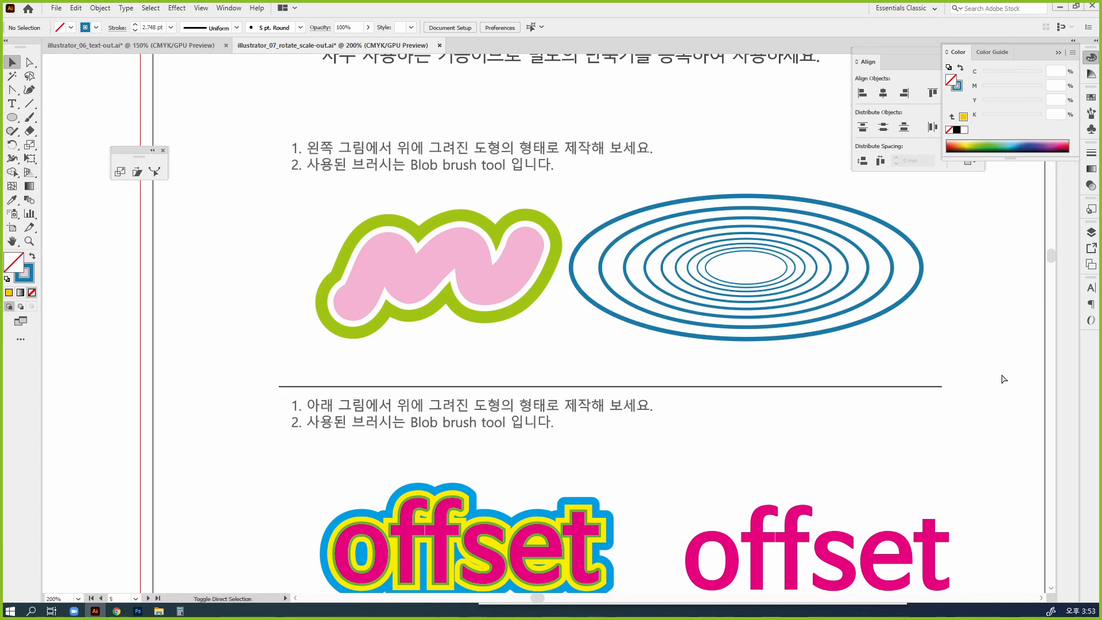
{"action": "key", "text": "ctrl+2"}
{"action": "mouse_move", "coordinate": [775, 331]}
{"action": "left_mouse_down"}
{"action": "mouse_move", "coordinate": [734, 332]}
{"action": "mouse_move", "coordinate": [743, 257]}
{"action": "mouse_move", "coordinate": [774, 290]}
{"action": "mouse_move", "coordinate": [765, 345]}
{"action": "left_mouse_up"}
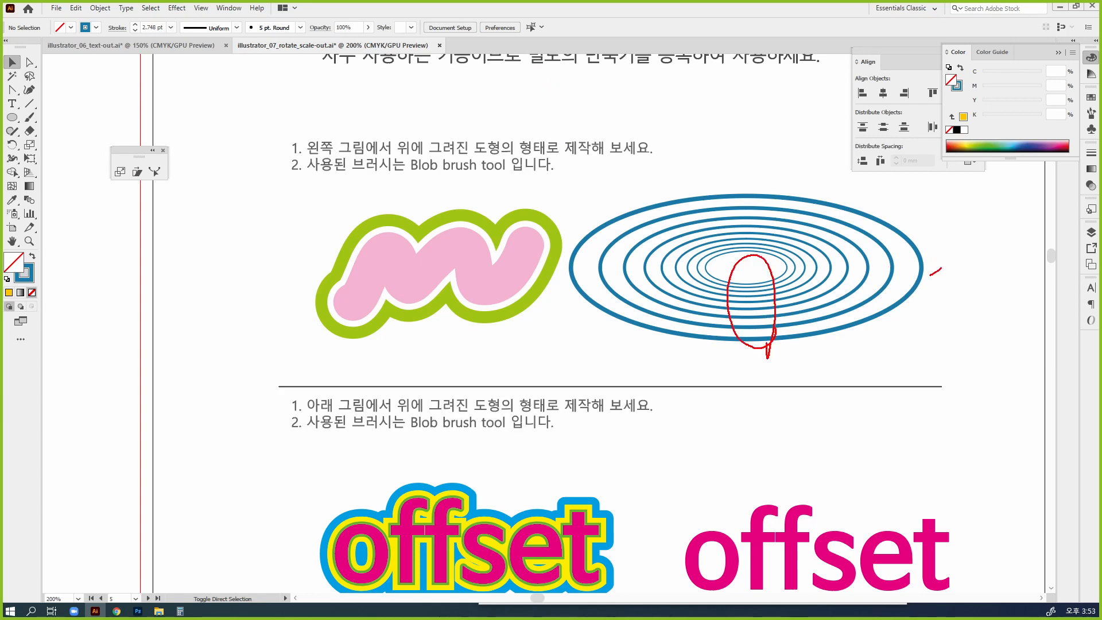
{"action": "mouse_move", "coordinate": [931, 275]}
{"action": "left_mouse_down"}
{"action": "mouse_move", "coordinate": [773, 261]}
{"action": "mouse_move", "coordinate": [941, 256]}
{"action": "mouse_move", "coordinate": [895, 283]}
{"action": "left_mouse_up"}
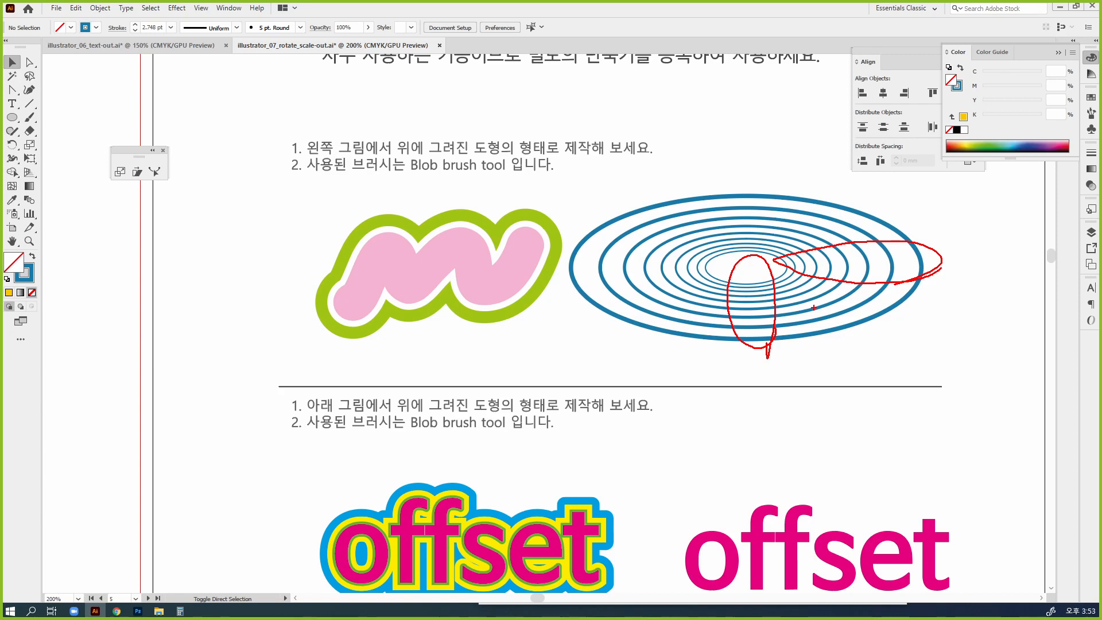
{"action": "key", "text": "Escape"}
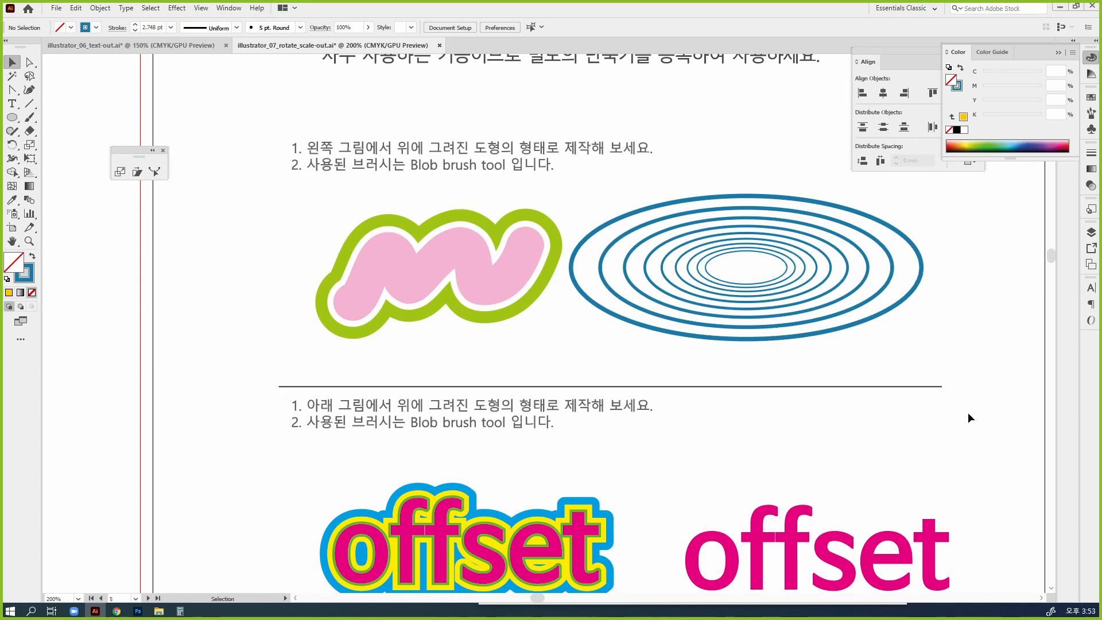
Delete all the concentric ellipses beside the pink squiggle and collapse the open Color and Align panels.
{"action": "left_click_drag", "start_coordinate": [966, 372], "coordinate": [698, 266]}
{"action": "key", "text": "Delete"}
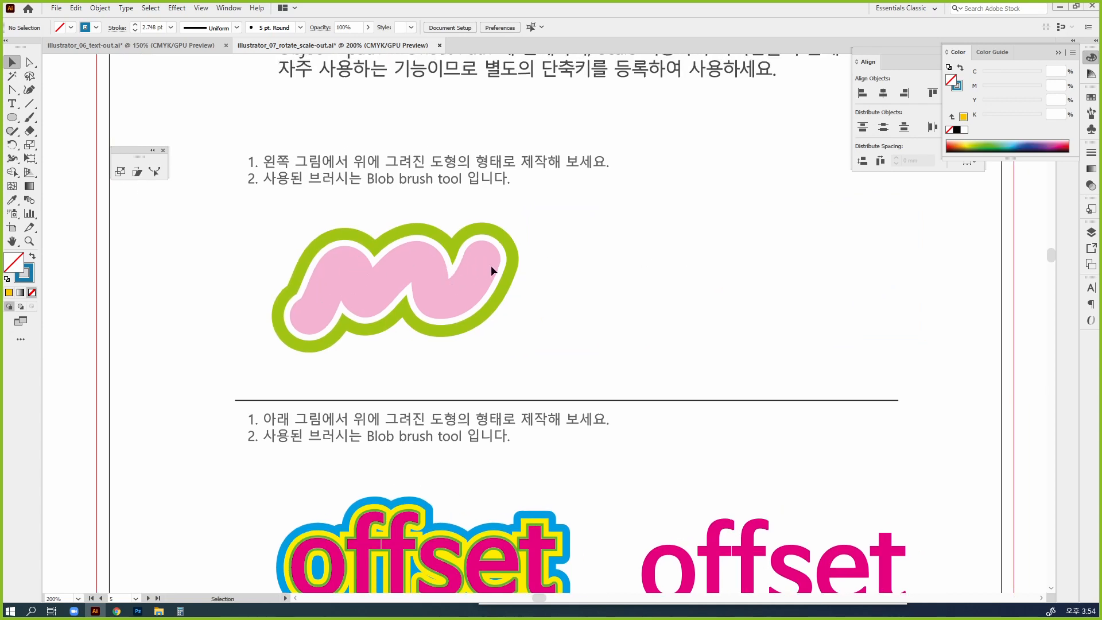
{"action": "left_click", "coordinate": [1090, 58]}
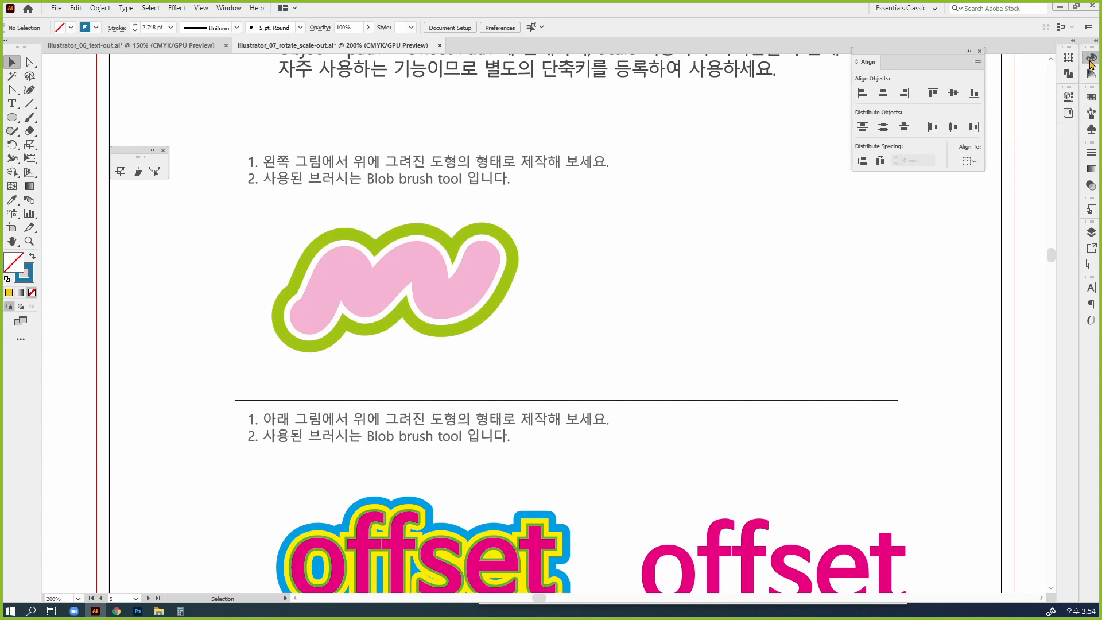
{"action": "left_click", "coordinate": [1068, 78]}
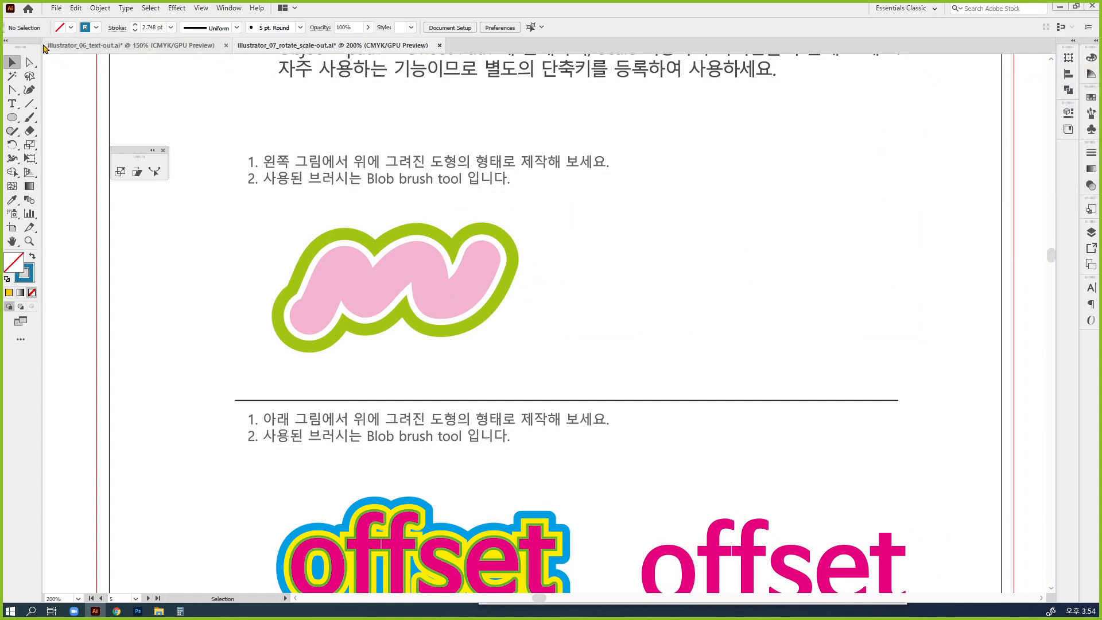
Activate the Blob Brush tool and close the floating toolbar with the scaling tools.
{"action": "left_click", "coordinate": [31, 117]}
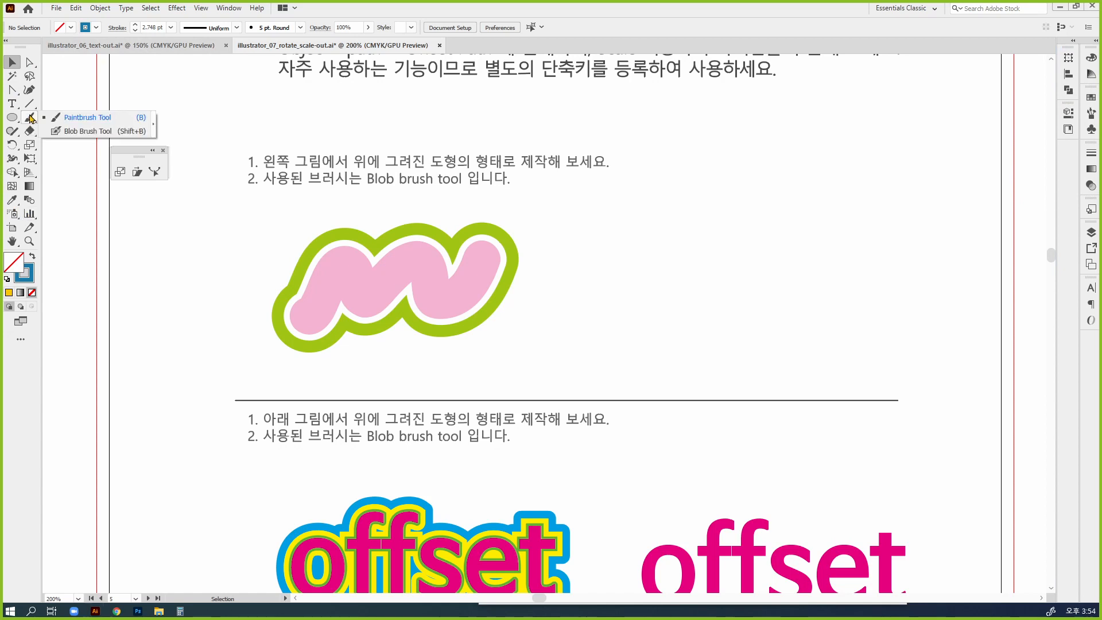
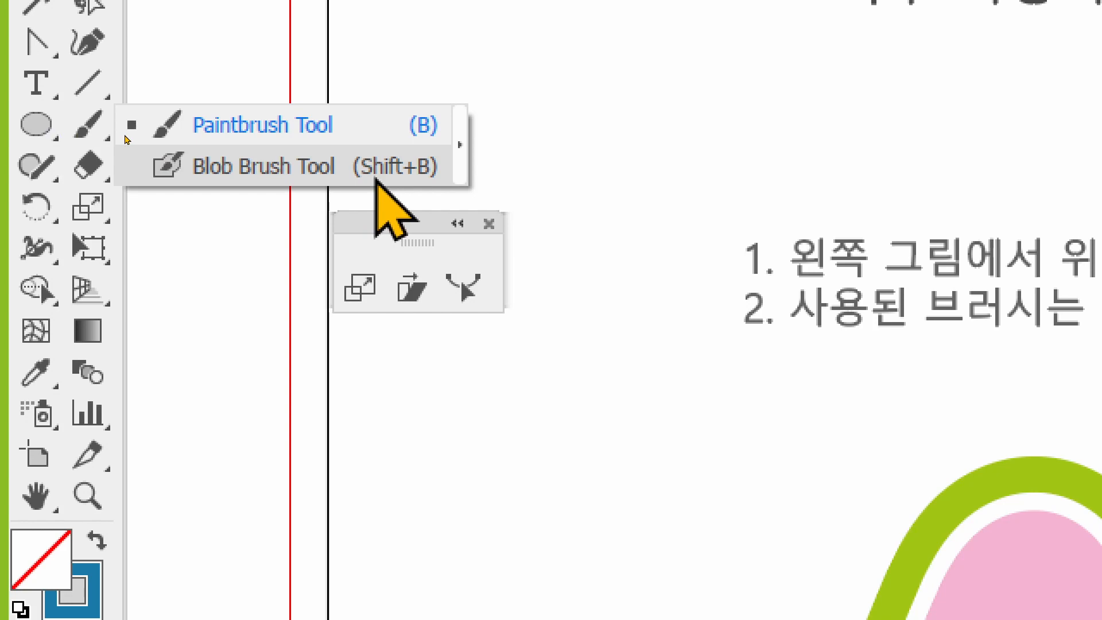
{"action": "left_click", "coordinate": [376, 179]}
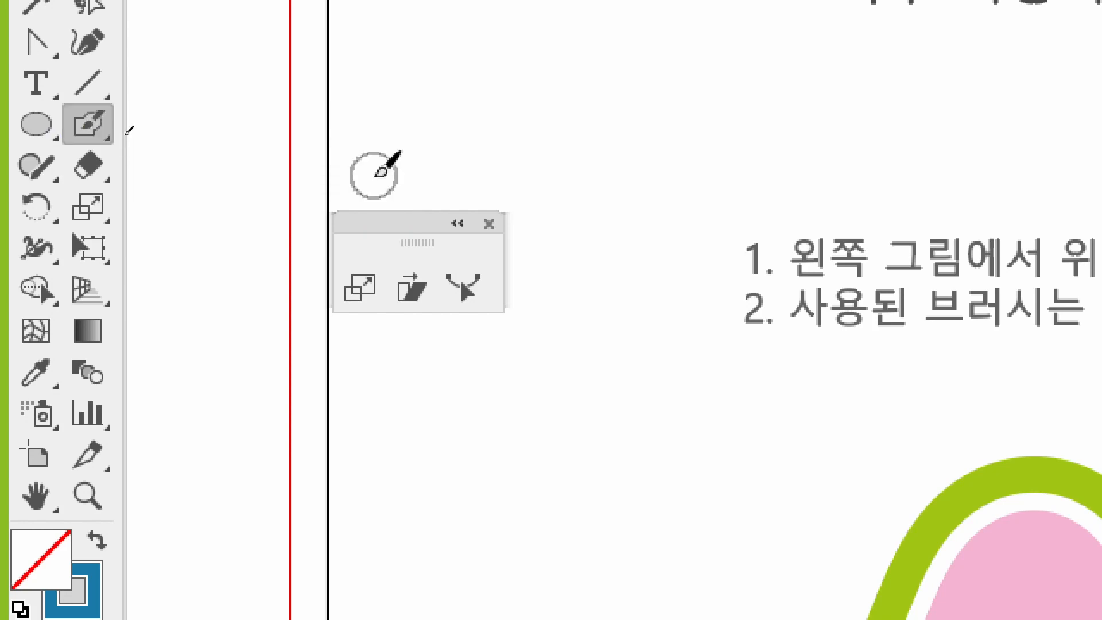
{"action": "left_click", "coordinate": [488, 224]}
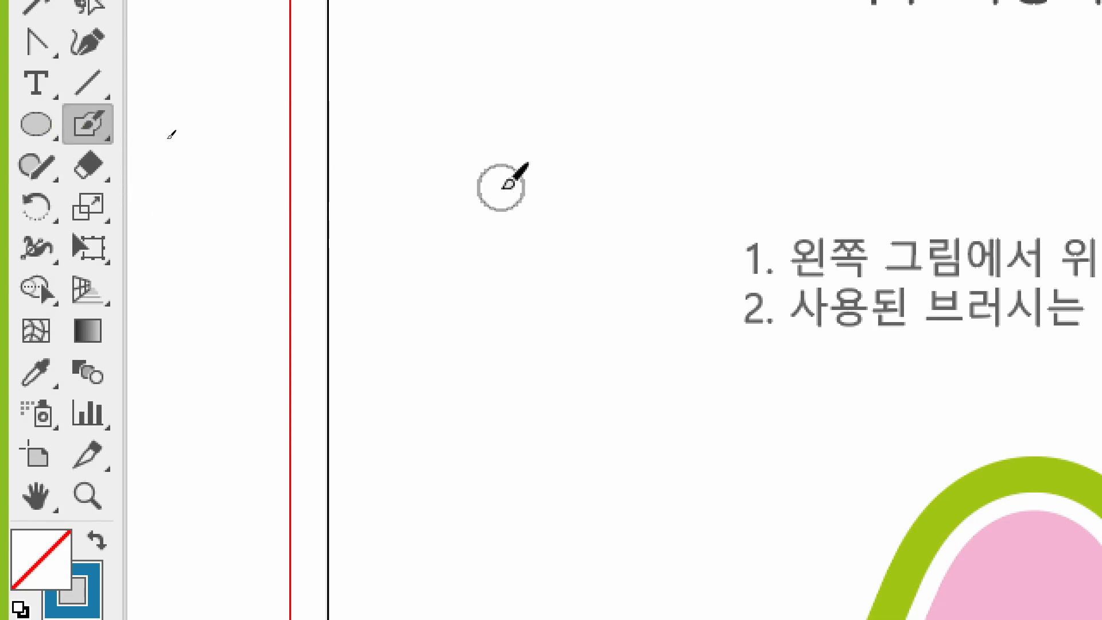
Enlarge the Blob Brush tip by several increments for painting a thick stroke.
{"action": "key", "text": "bracketright"}
{"action": "key", "text": "bracketright"}
{"action": "key", "text": "bracketright"}
{"action": "key", "text": "bracketright"}
{"action": "key", "text": "bracketright"}
{"action": "key", "text": "bracketright"}
{"action": "key", "text": "bracketright"}
{"action": "key", "text": "bracketright"}
{"action": "key", "text": "bracketright"}
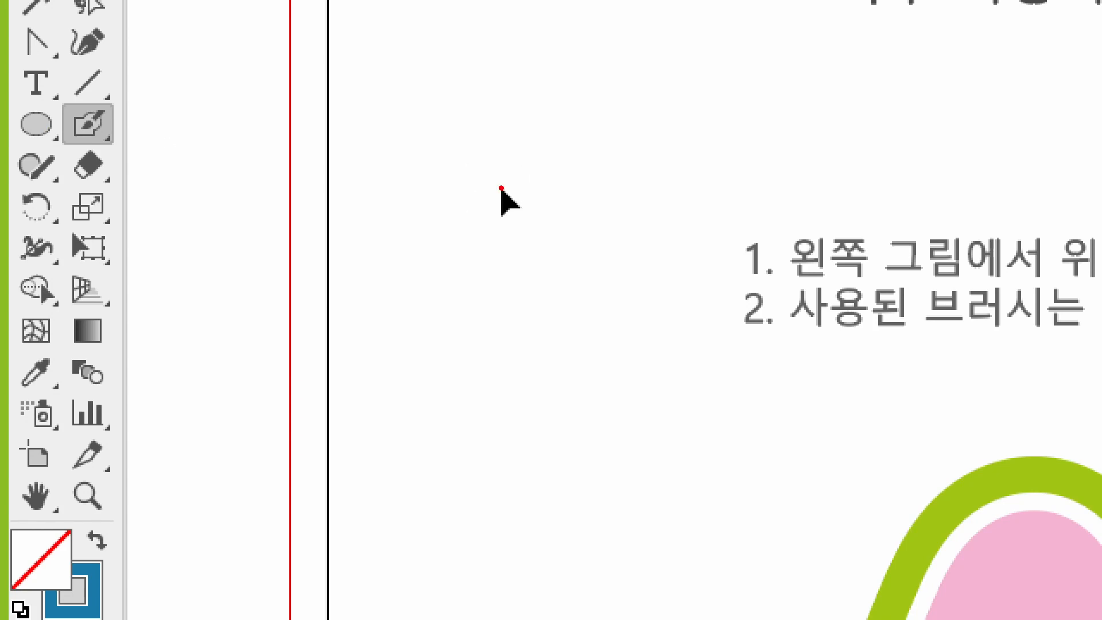
{"action": "mouse_move", "coordinate": [660, 120]}
{"action": "left_mouse_down"}
{"action": "mouse_move", "coordinate": [634, 139]}
{"action": "mouse_move", "coordinate": [664, 172]}
{"action": "left_mouse_up"}
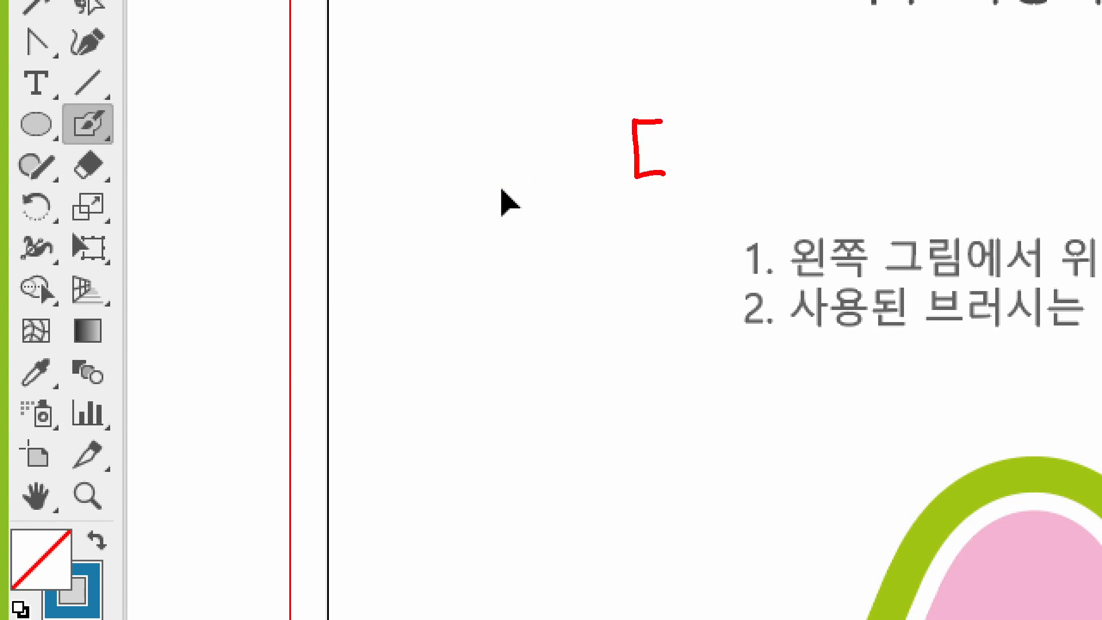
{"action": "mouse_move", "coordinate": [752, 115]}
{"action": "left_mouse_down"}
{"action": "mouse_move", "coordinate": [784, 109]}
{"action": "mouse_move", "coordinate": [790, 165]}
{"action": "mouse_move", "coordinate": [763, 181]}
{"action": "left_mouse_up"}
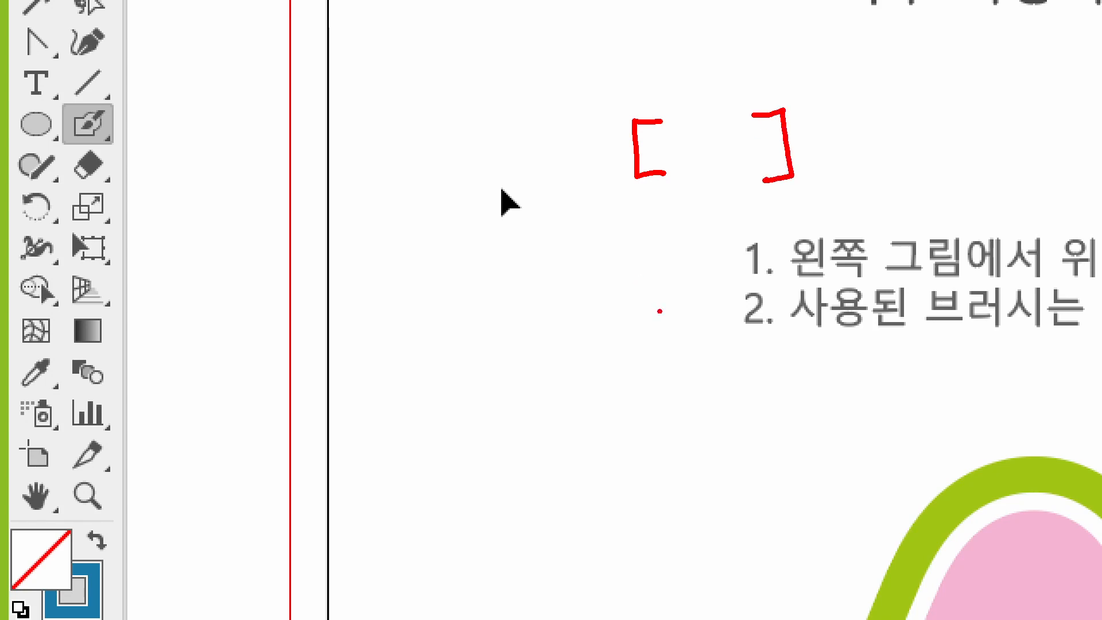
{"action": "mouse_move", "coordinate": [689, 182]}
{"action": "left_mouse_down"}
{"action": "mouse_move", "coordinate": [598, 117]}
{"action": "mouse_move", "coordinate": [700, 110]}
{"action": "mouse_move", "coordinate": [696, 179]}
{"action": "left_mouse_up"}
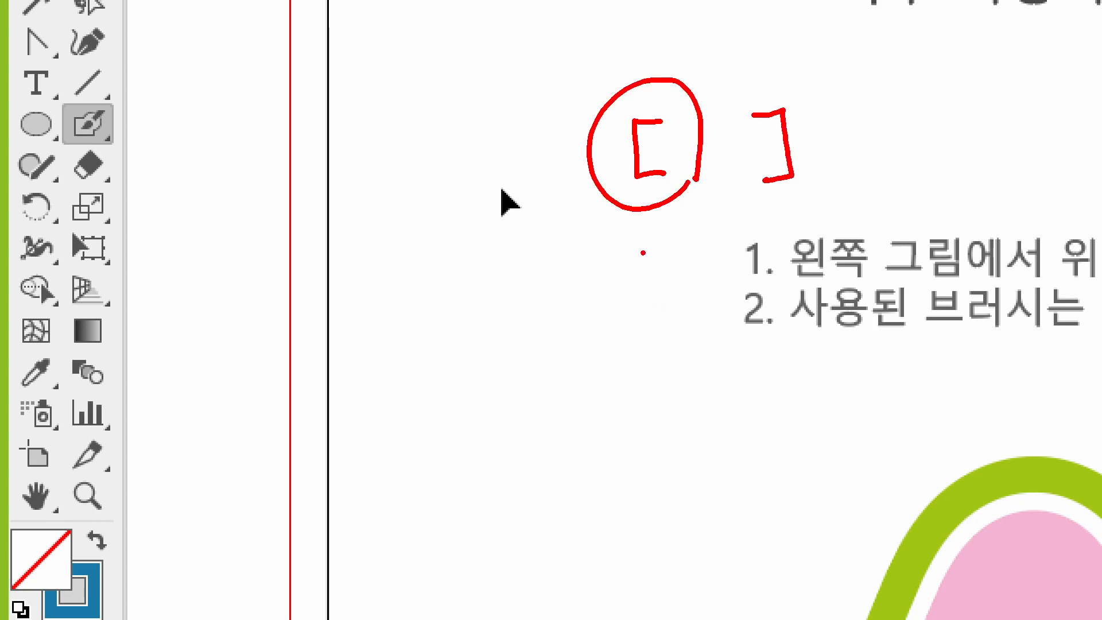
{"action": "mouse_move", "coordinate": [795, 189]}
{"action": "left_mouse_down"}
{"action": "mouse_move", "coordinate": [792, 77]}
{"action": "mouse_move", "coordinate": [807, 185]}
{"action": "left_mouse_up"}
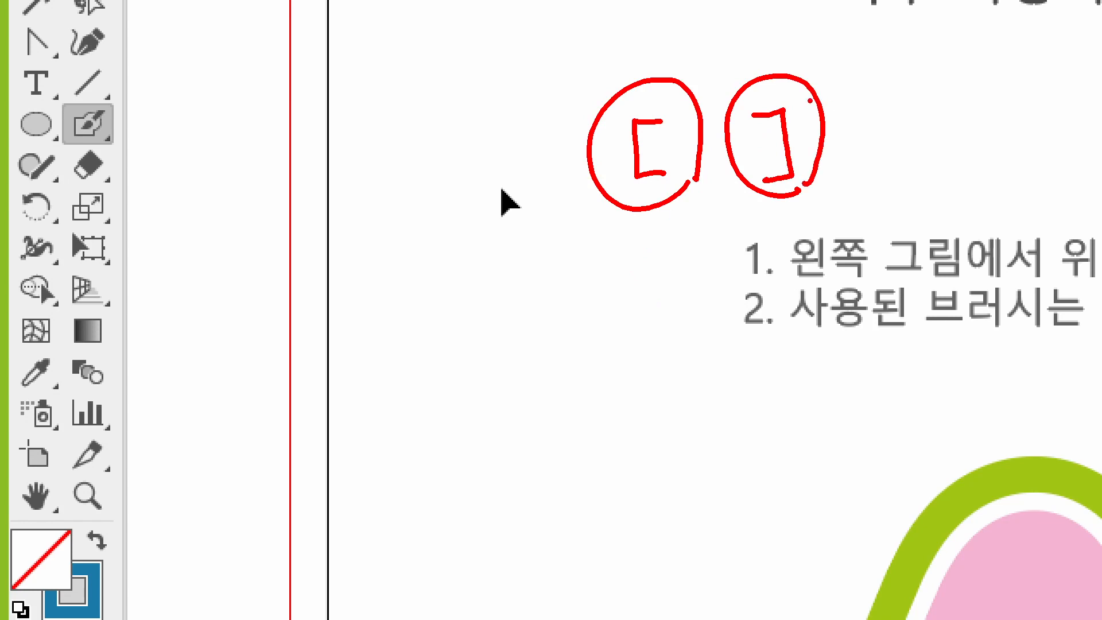
{"action": "left_click_drag", "start_coordinate": [807, 102], "coordinate": [839, 56]}
{"action": "mouse_move", "coordinate": [780, 171]}
{"action": "left_mouse_down"}
{"action": "mouse_move", "coordinate": [749, 227]}
{"action": "mouse_move", "coordinate": [763, 224]}
{"action": "left_mouse_up"}
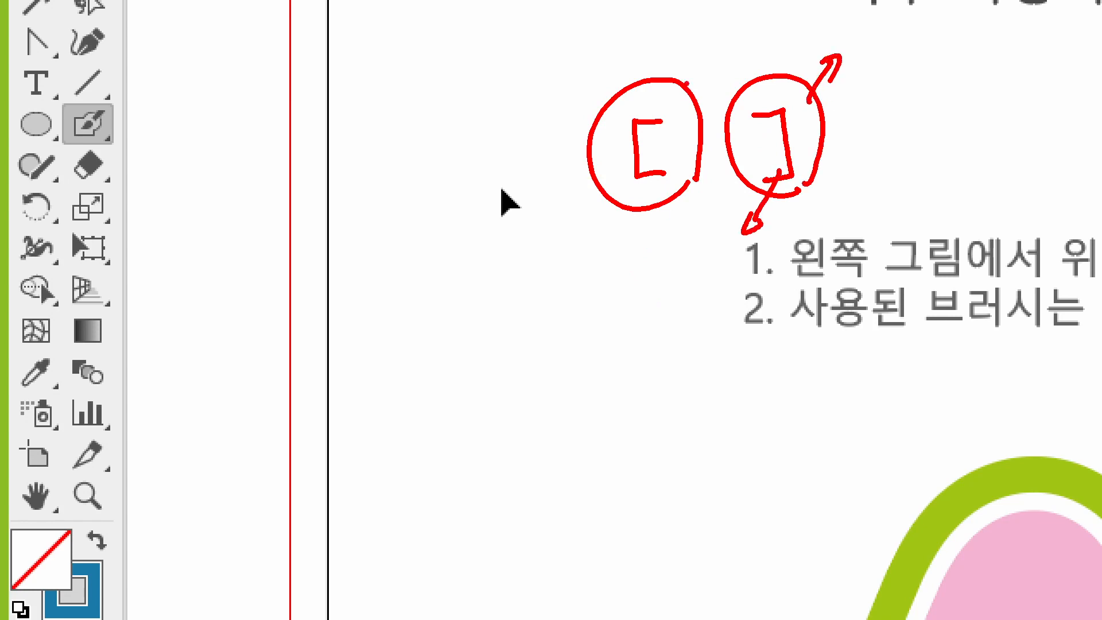
{"action": "left_click_drag", "start_coordinate": [691, 48], "coordinate": [655, 107]}
{"action": "left_click_drag", "start_coordinate": [612, 253], "coordinate": [629, 194]}
{"action": "left_click_drag", "start_coordinate": [616, 205], "coordinate": [632, 195]}
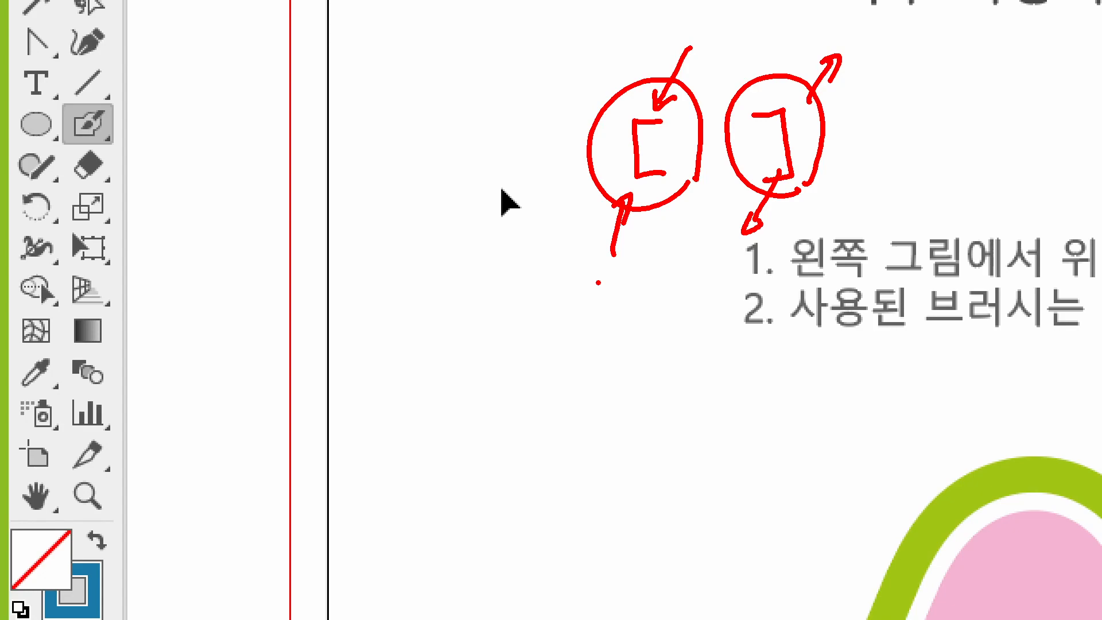
{"action": "key", "text": "Escape"}
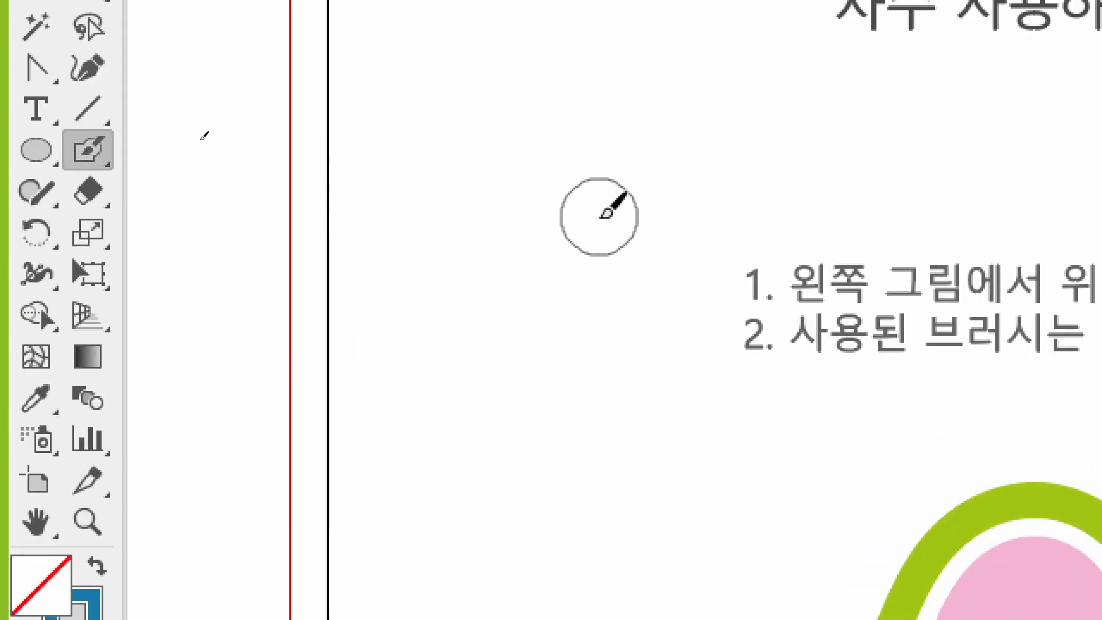
Try out the Blob Brush tip size by enlarging it eight increments and shrinking it ten increments.
{"action": "key", "text": "bracketright"}
{"action": "key", "text": "bracketright"}
{"action": "key", "text": "bracketright"}
{"action": "key", "text": "bracketright"}
{"action": "key", "text": "bracketright"}
{"action": "key", "text": "bracketright"}
{"action": "key", "text": "bracketright"}
{"action": "key", "text": "bracketright"}
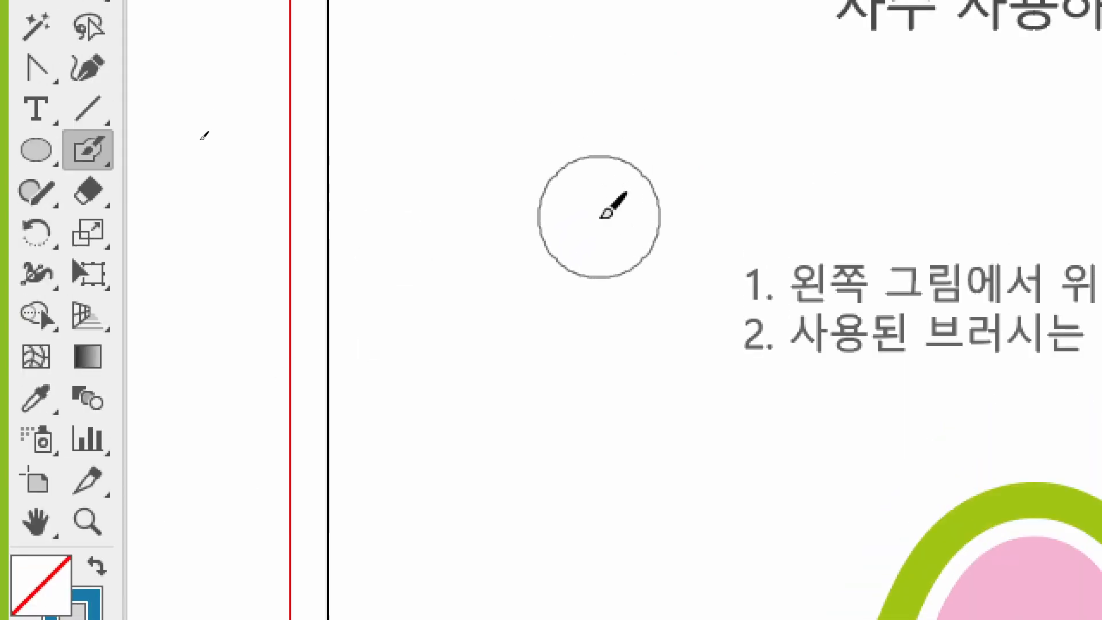
{"action": "key", "text": "bracketleft"}
{"action": "key", "text": "bracketleft"}
{"action": "key", "text": "bracketleft"}
{"action": "key", "text": "bracketleft"}
{"action": "key", "text": "bracketleft"}
{"action": "key", "text": "bracketleft"}
{"action": "key", "text": "bracketleft"}
{"action": "key", "text": "bracketleft"}
{"action": "key", "text": "bracketleft"}
{"action": "key", "text": "bracketleft"}
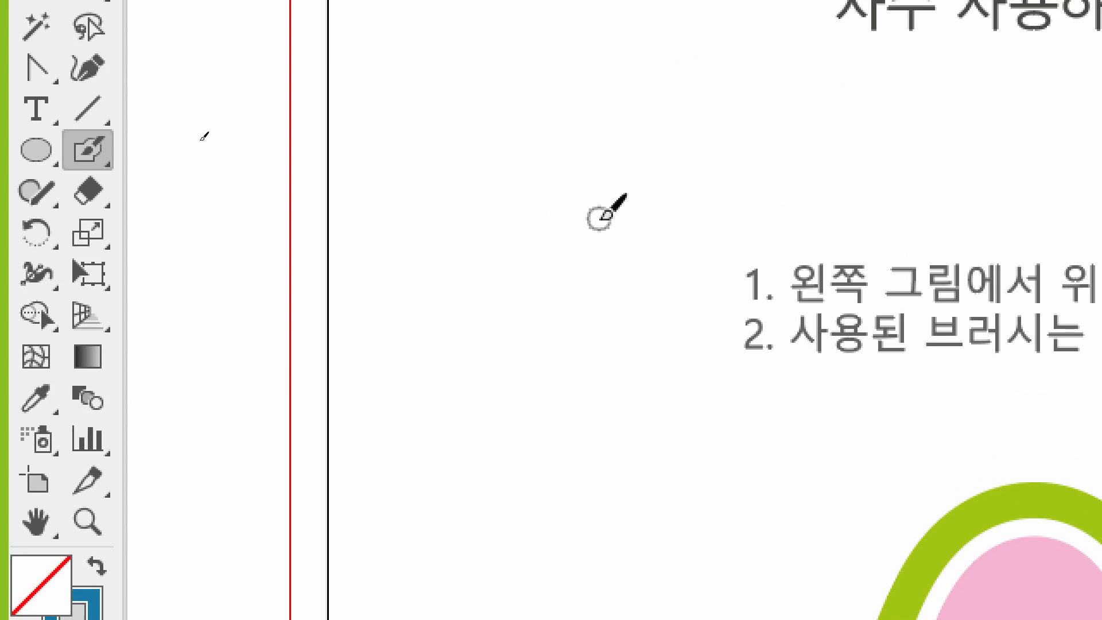
Enlarge the Blob Brush tip slightly and paint a looping blue squiggle about 54 × 33 mm in the empty area beside the pink example.
{"action": "key", "text": "bracketright"}
{"action": "key", "text": "bracketright"}
{"action": "key", "text": "bracketright"}
{"action": "key", "text": "bracketright"}
{"action": "key", "text": "bracketleft"}
{"action": "key", "text": "bracketleft"}
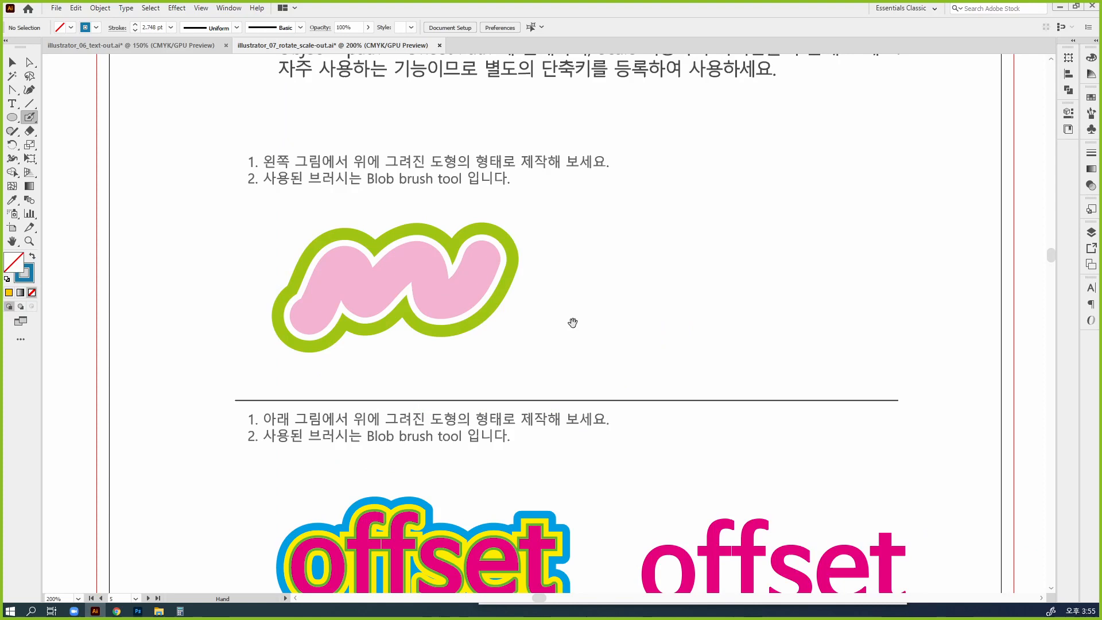
{"action": "scroll", "coordinate": [573, 320], "scroll_direction": "right", "scroll_amount": 5}
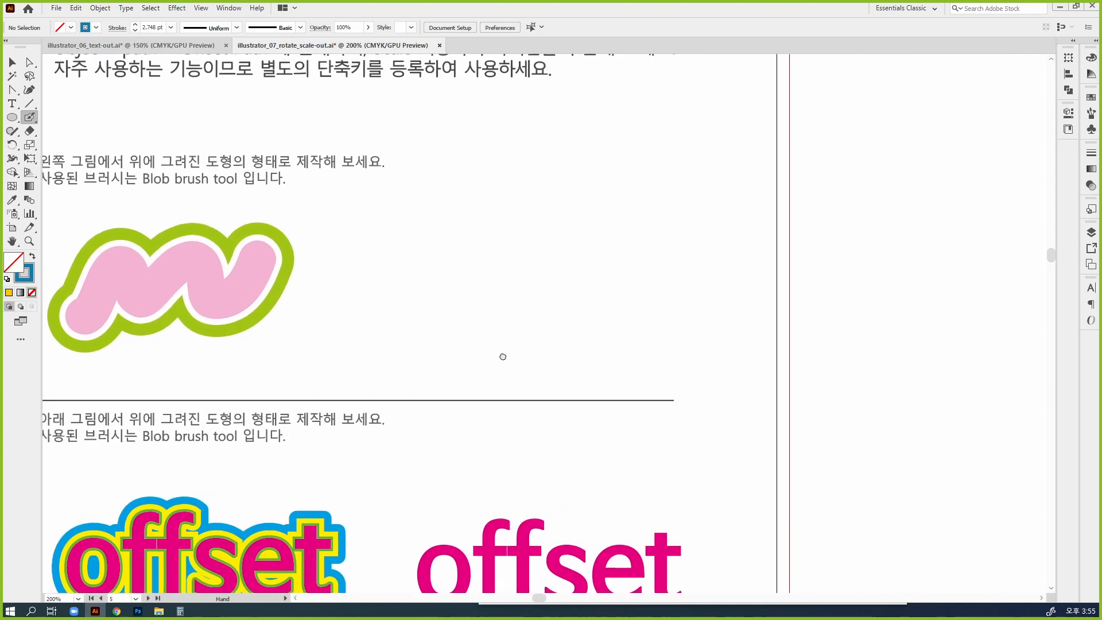
{"action": "mouse_move", "coordinate": [494, 229]}
{"action": "left_mouse_down"}
{"action": "mouse_move", "coordinate": [518, 291]}
{"action": "mouse_move", "coordinate": [575, 222]}
{"action": "mouse_move", "coordinate": [610, 275]}
{"action": "mouse_move", "coordinate": [585, 331]}
{"action": "left_mouse_up"}
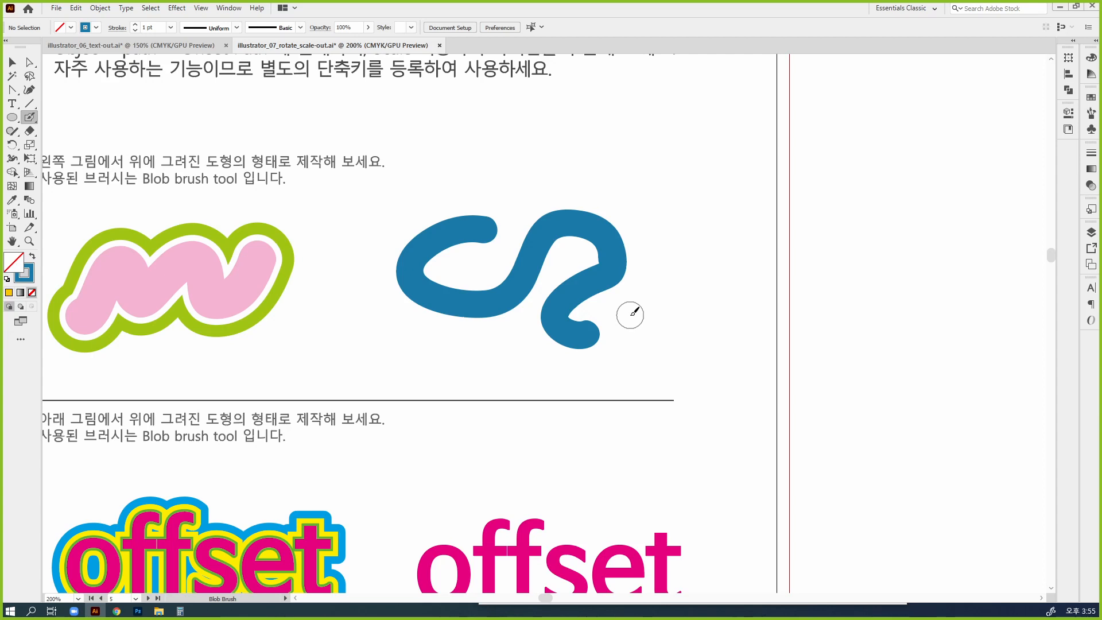
Examine the painted squiggle's contour in Outline view and return to the normal preview.
{"action": "key", "text": "v"}
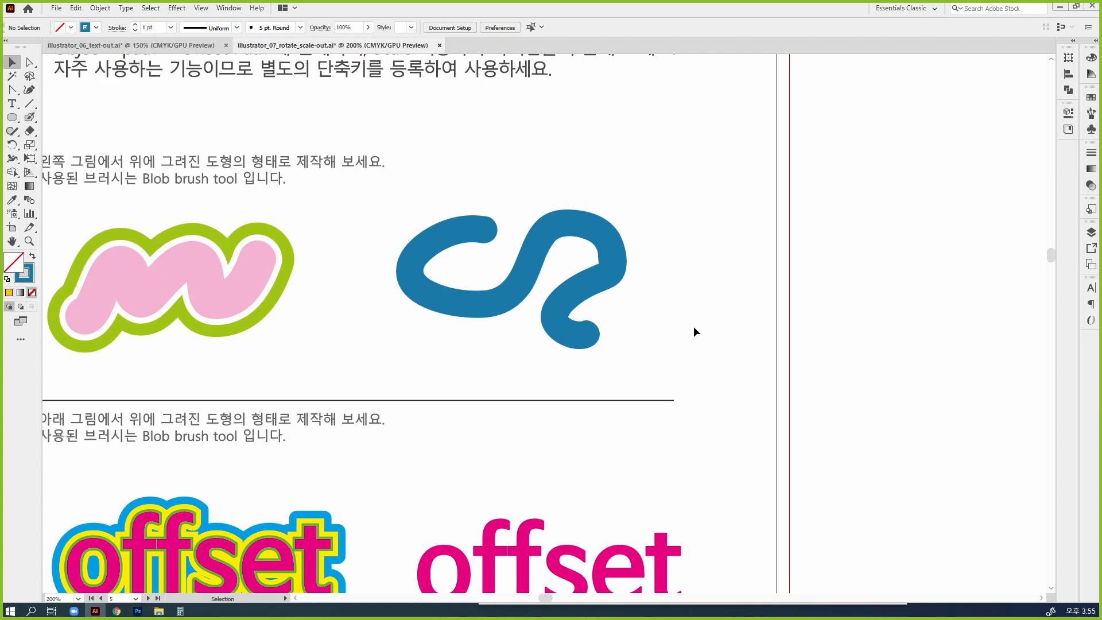
{"action": "key", "text": "ctrl+y"}
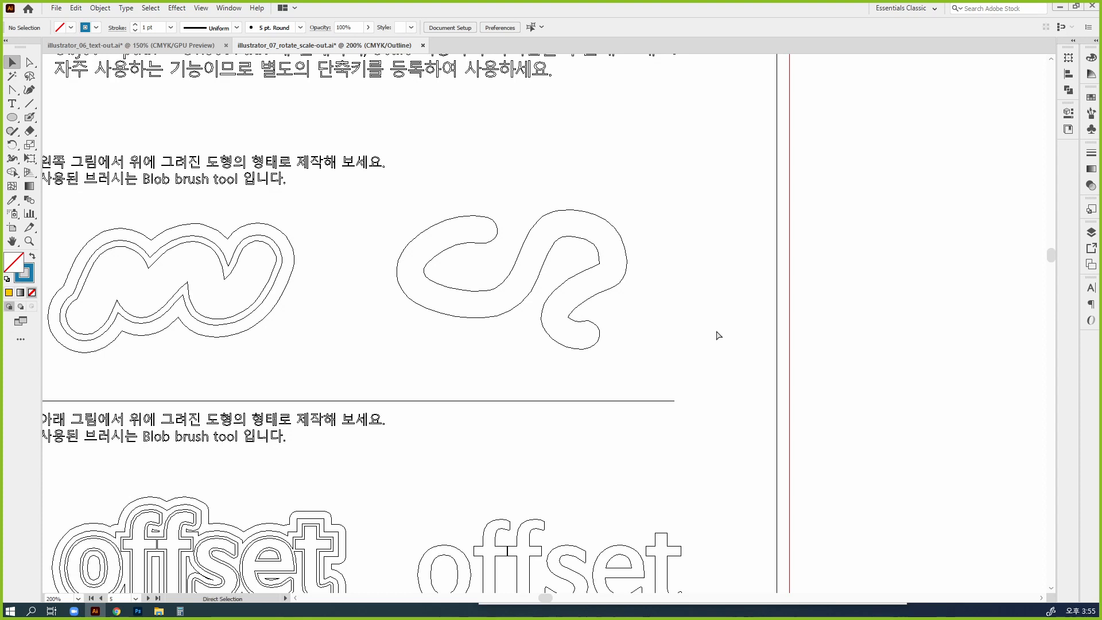
{"action": "key", "text": "ctrl+y"}
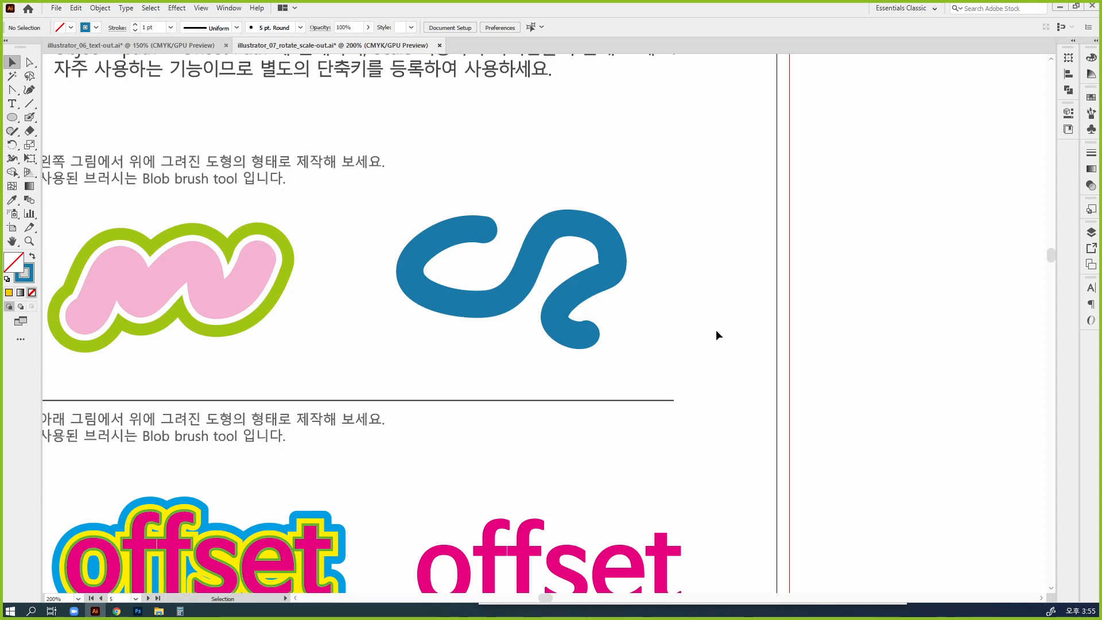
Shrink the blue squiggle to about 27 × 16 mm and place a duplicate beside it at the same height.
{"action": "left_click", "coordinate": [612, 280]}
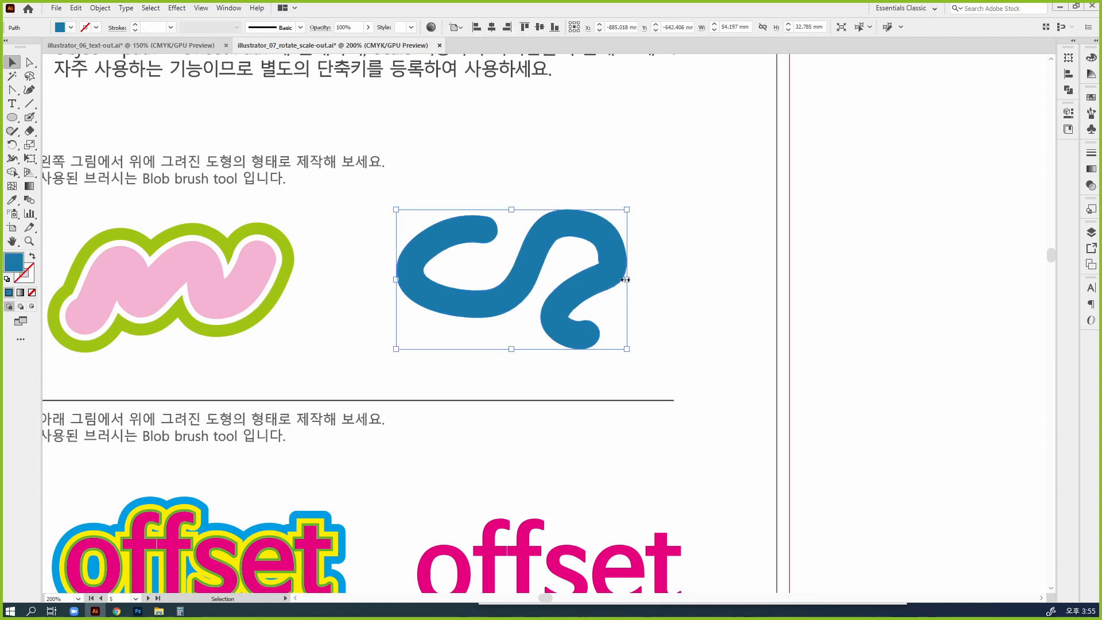
{"action": "left_click_drag", "start_coordinate": [626, 279], "coordinate": [603, 307]}
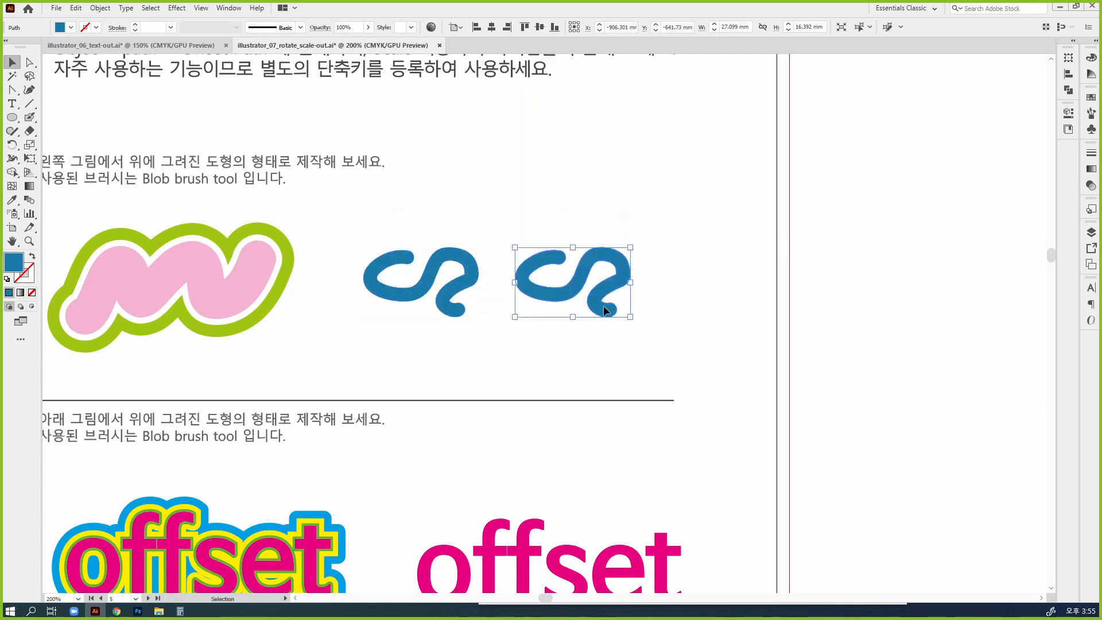
Copy the small squiggle nearer the pink example at a uniform scale of 150% and set the copy's cyan to 0%.
{"action": "left_click", "coordinate": [461, 294]}
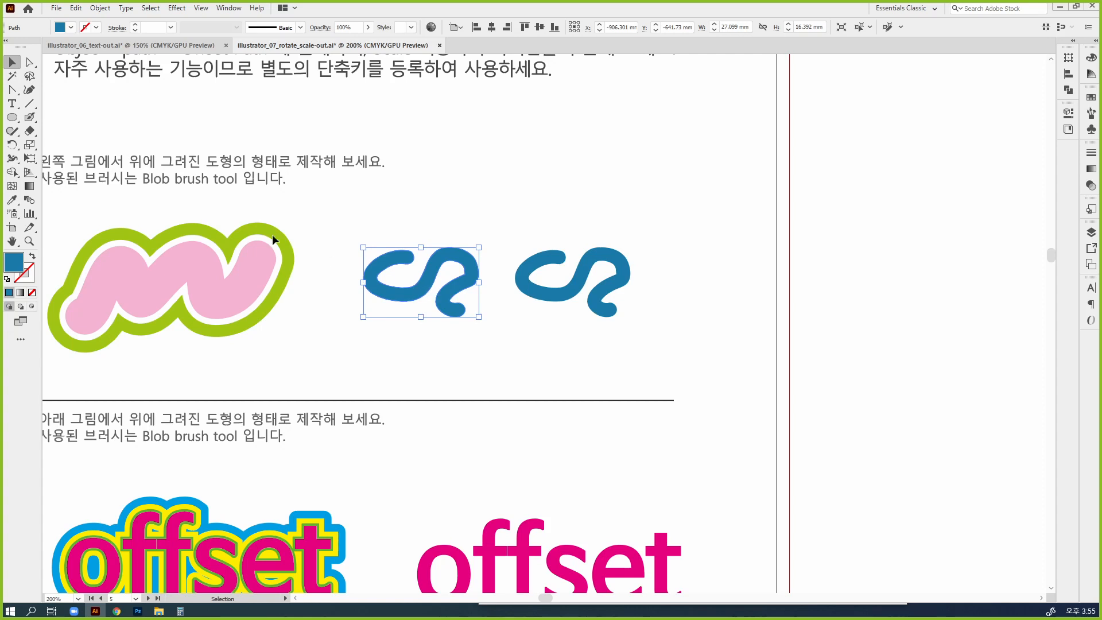
{"action": "double_click", "coordinate": [27, 146]}
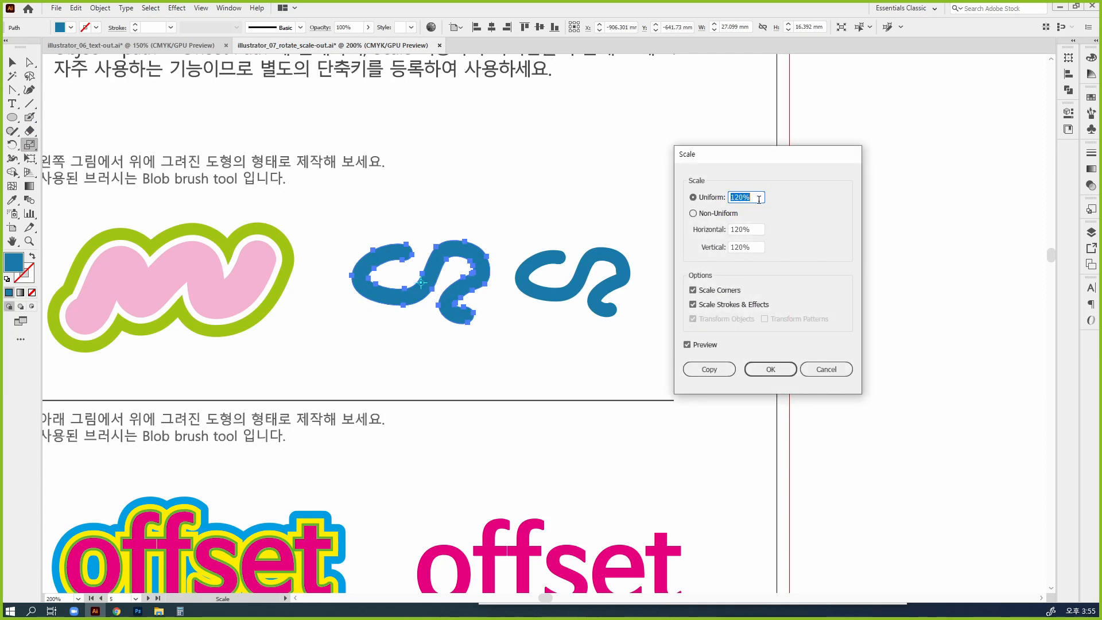
{"action": "type", "text": "150"}
{"action": "left_click", "coordinate": [723, 368]}
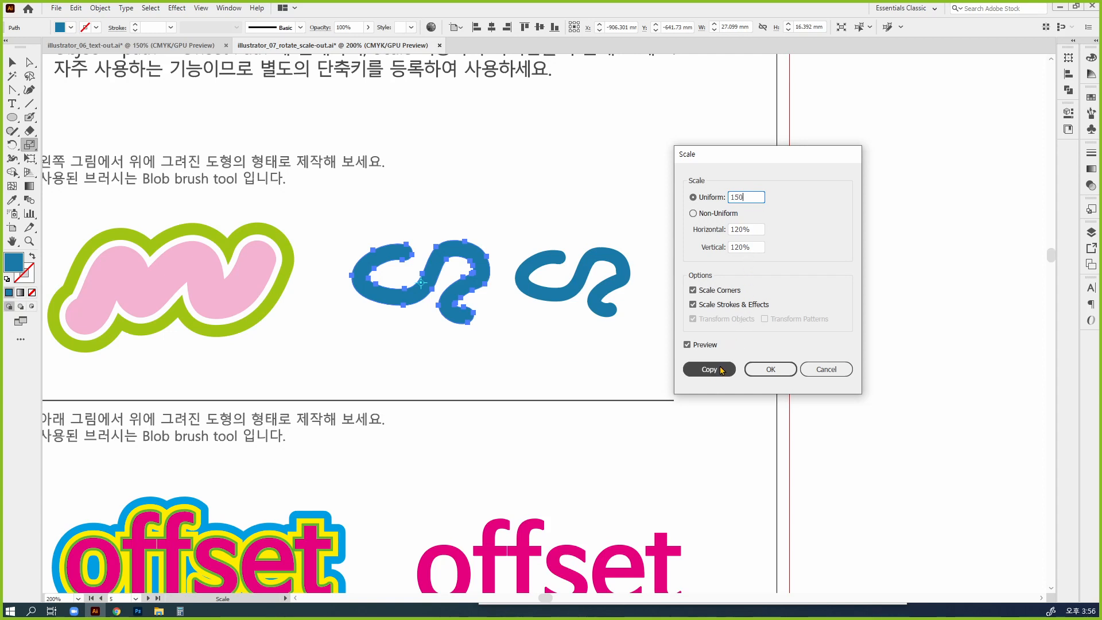
{"action": "left_click", "coordinate": [1091, 58]}
{"action": "left_click_drag", "start_coordinate": [1001, 74], "coordinate": [982, 74]}
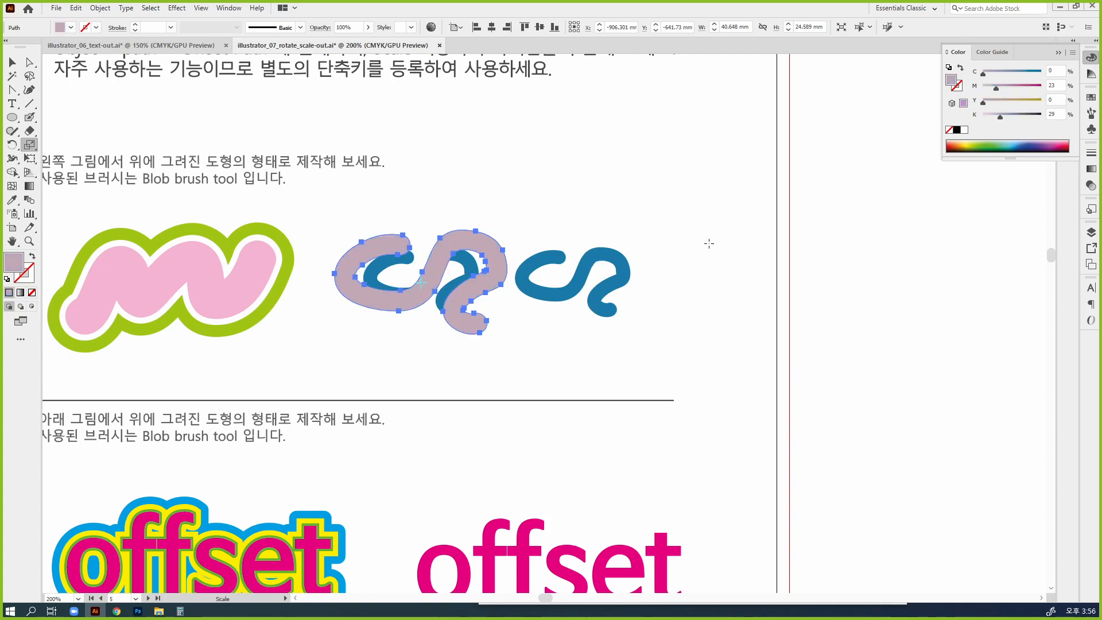
Repeat the scaled copy twice, setting magenta to 64% after the first repeat and yellow to 67% after the second, and deselect.
{"action": "key", "text": "ctrl+d"}
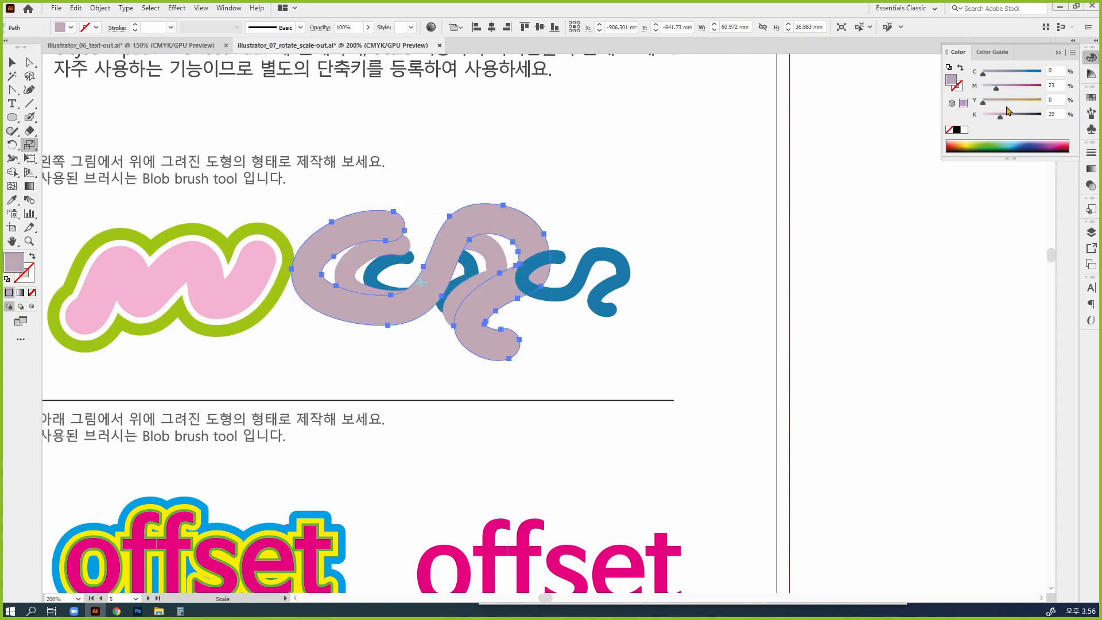
{"action": "left_click", "coordinate": [1020, 85]}
{"action": "key", "text": "ctrl+d"}
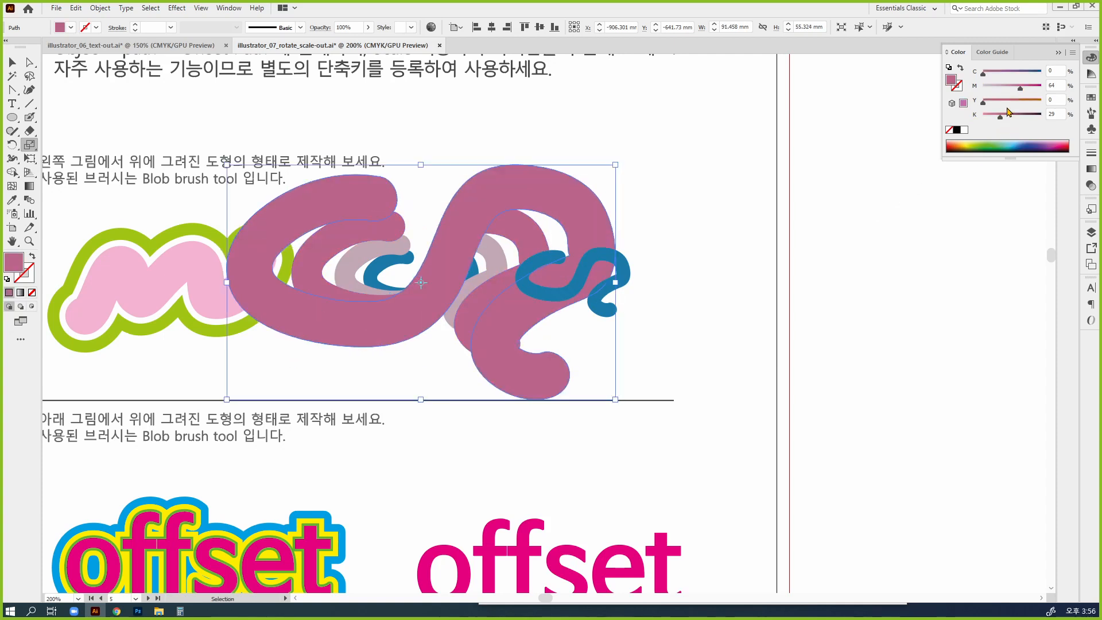
{"action": "left_click", "coordinate": [1022, 101]}
{"action": "left_click", "coordinate": [12, 62]}
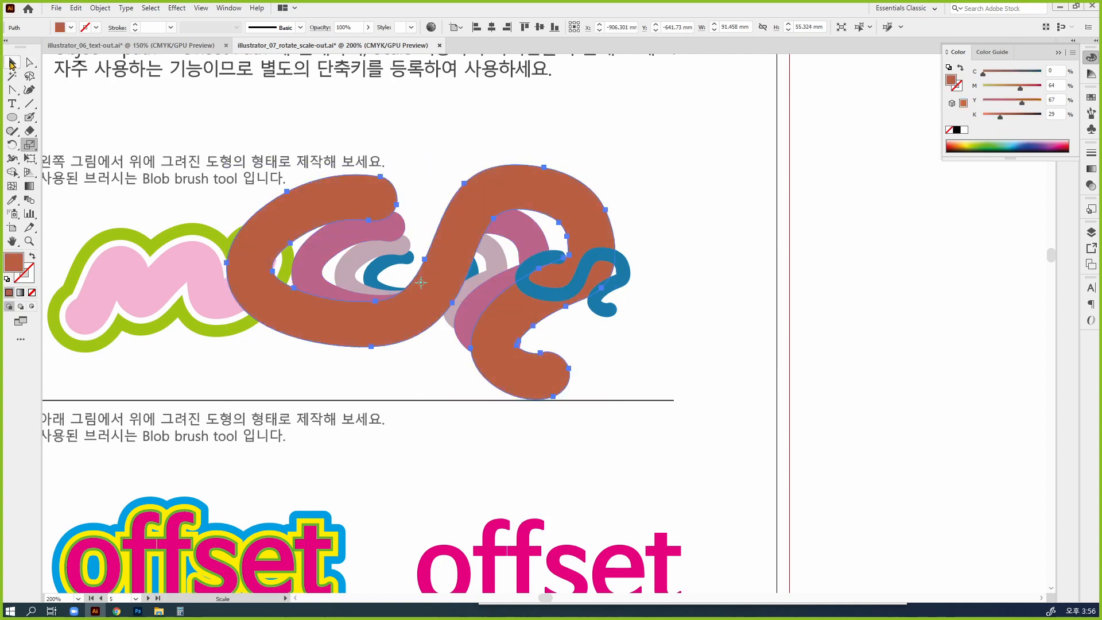
{"action": "left_click", "coordinate": [439, 358]}
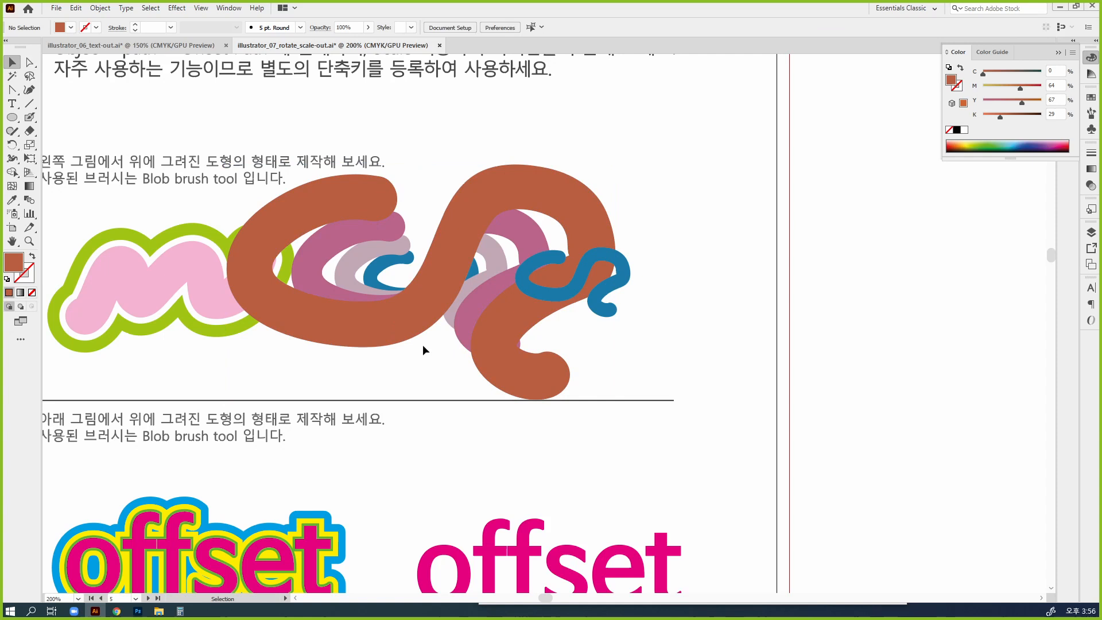
Send the larger scaled copies backward so that each smaller squiggle lies in front of the bigger ones, and deselect.
{"action": "left_click", "coordinate": [393, 319]}
{"action": "key", "text": "ctrl+["}
{"action": "left_click", "coordinate": [393, 316], "text": "shift"}
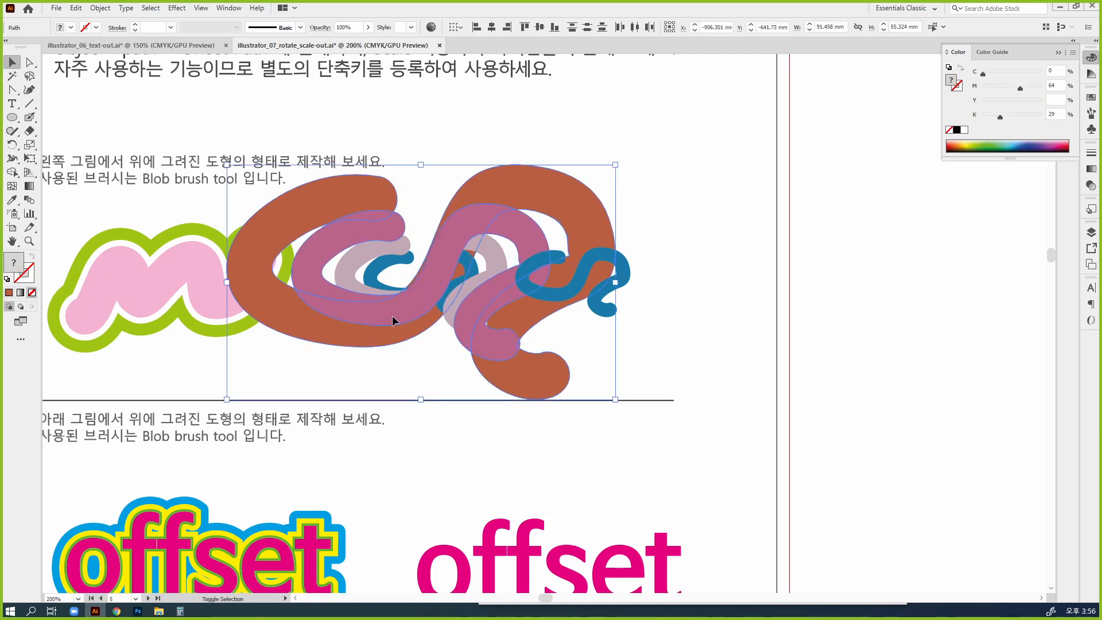
{"action": "key", "text": "ctrl+["}
{"action": "left_click", "coordinate": [400, 303], "text": "shift"}
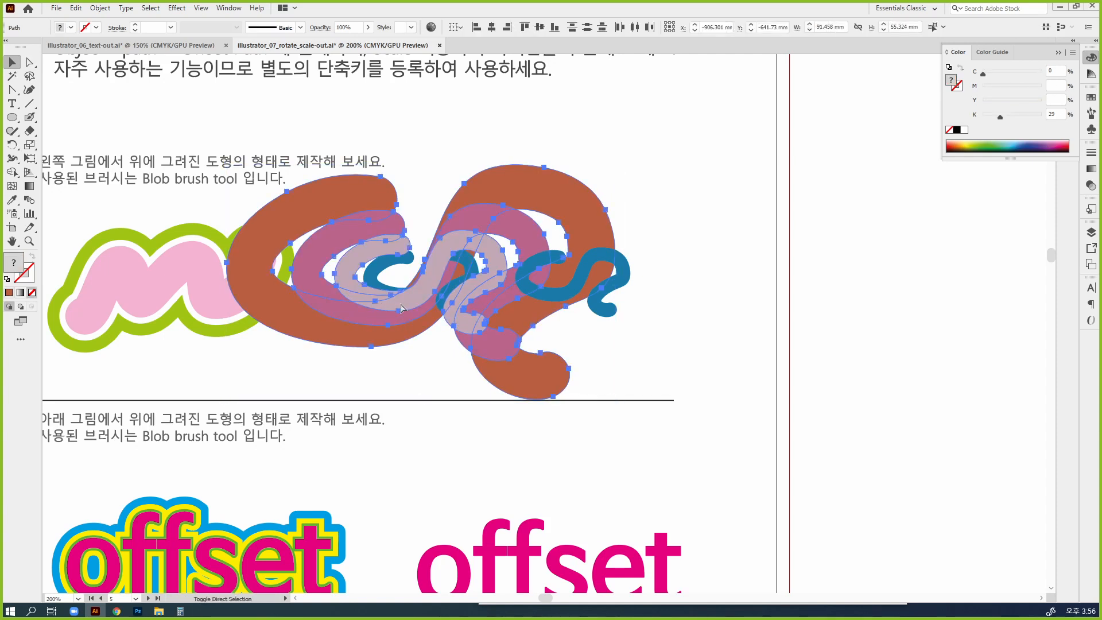
{"action": "key", "text": "ctrl+["}
{"action": "left_click", "coordinate": [436, 369]}
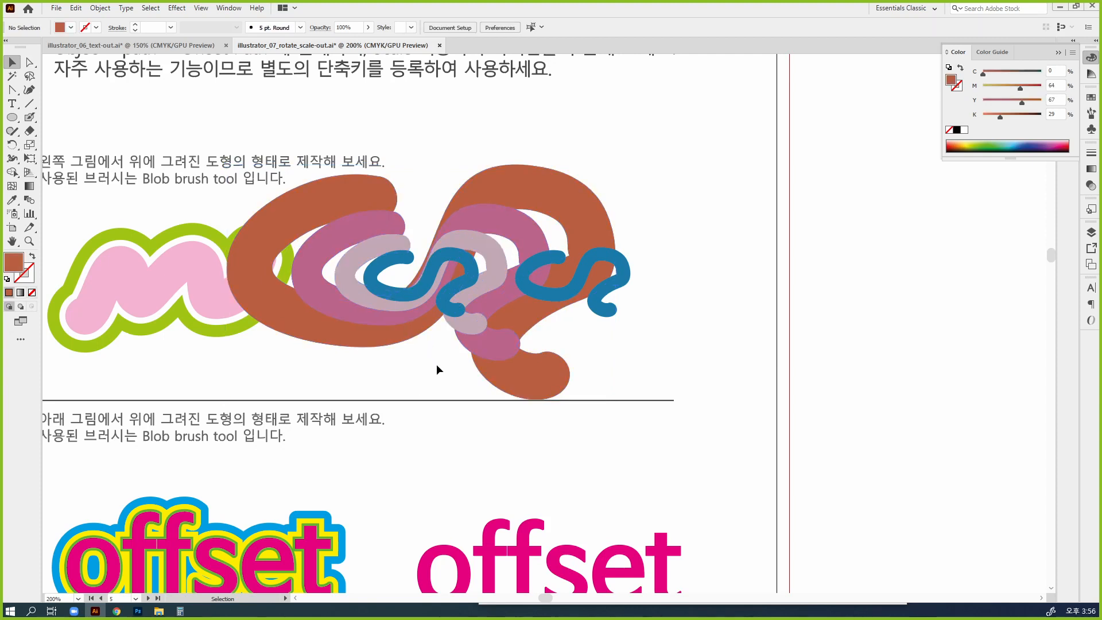
Move the spare blue squiggle horizontally away from the overlapping scaled copies and deselect it.
{"action": "left_click", "coordinate": [384, 233]}
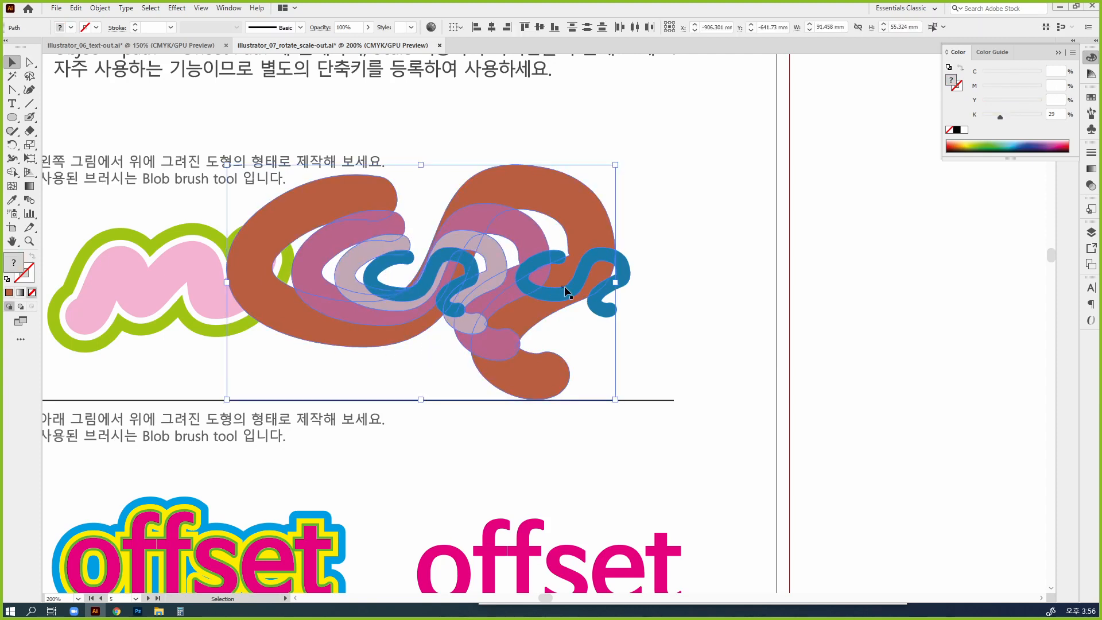
{"action": "left_click", "coordinate": [669, 362]}
{"action": "left_click_drag", "start_coordinate": [610, 316], "coordinate": [745, 316]}
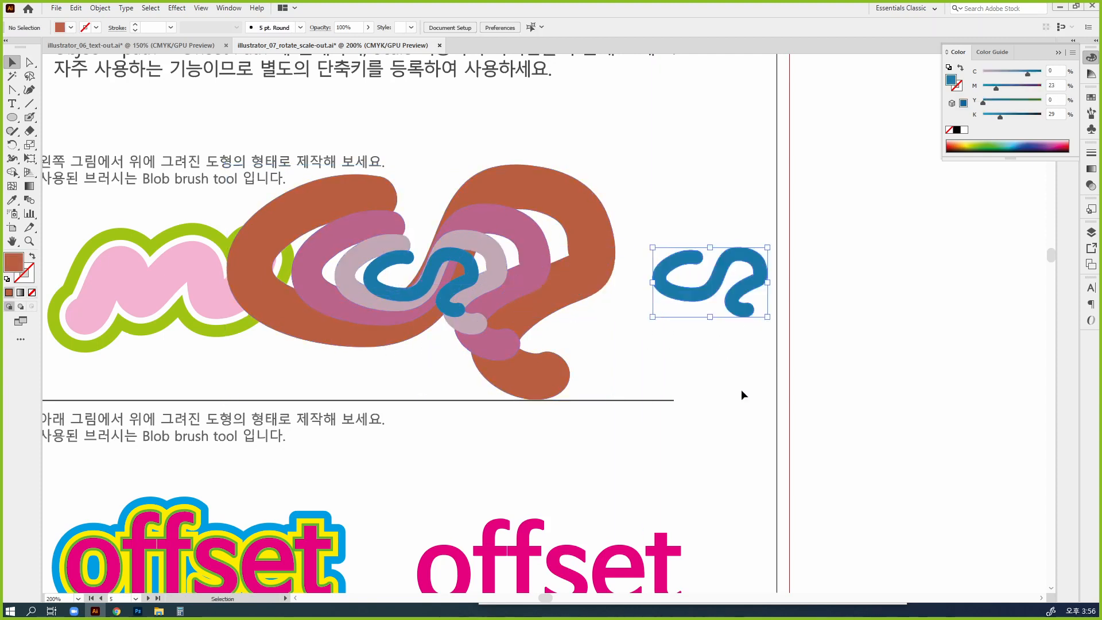
{"action": "left_click", "coordinate": [746, 419]}
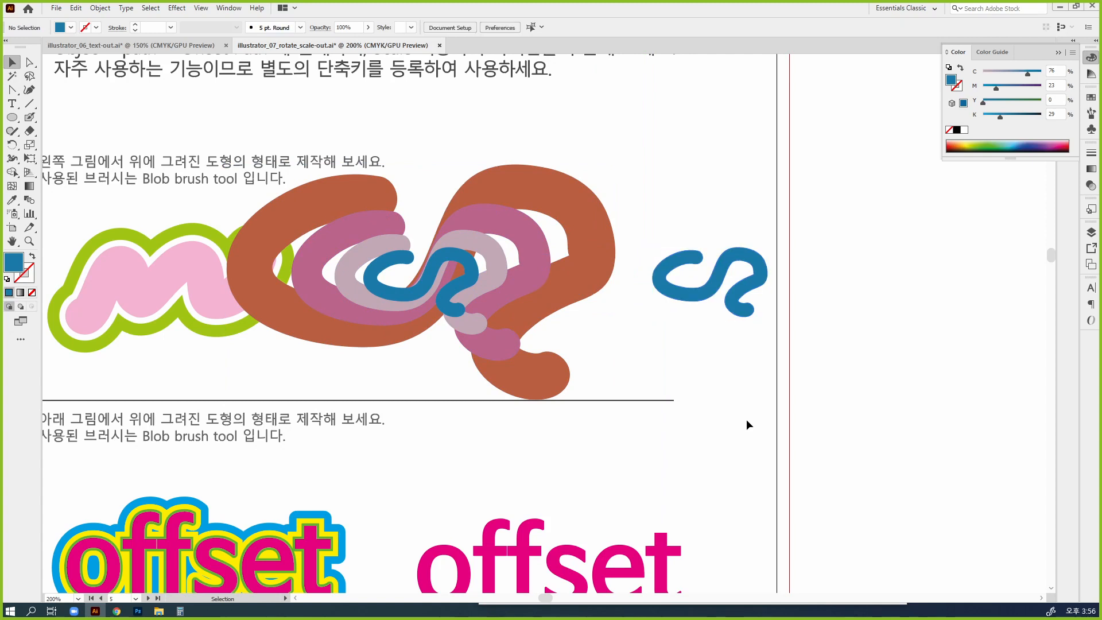
Recolor the smallest scaled copy around the blue squiggle yellow with C 0, M 23, Y 100, K 0.
{"action": "left_click", "coordinate": [456, 289]}
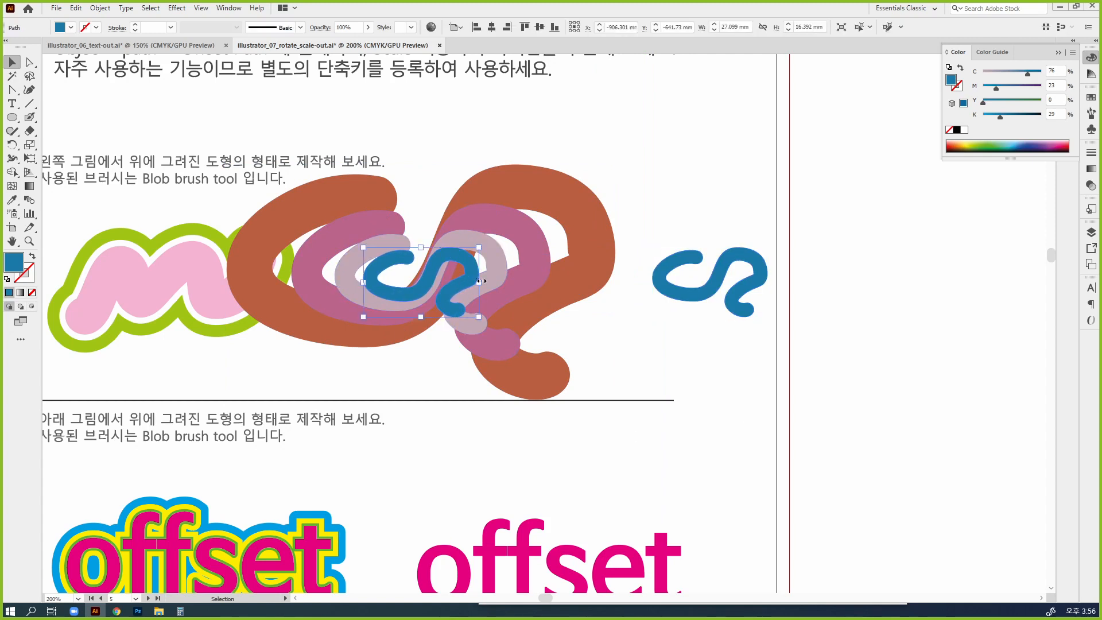
{"action": "left_click", "coordinate": [495, 279]}
{"action": "mouse_move", "coordinate": [1008, 104]}
{"action": "left_mouse_down"}
{"action": "mouse_move", "coordinate": [1057, 99]}
{"action": "mouse_move", "coordinate": [981, 117]}
{"action": "left_mouse_up"}
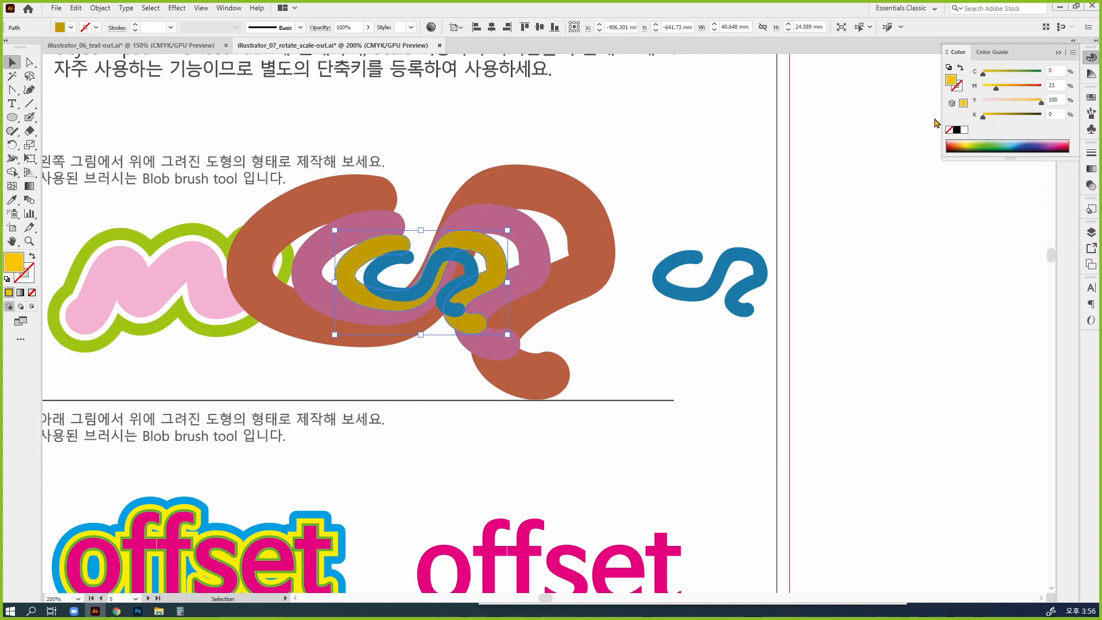
Recolor the largest scaled copy green with C 100, M 0, Y 67, K 29.
{"action": "left_click", "coordinate": [494, 214]}
{"action": "left_click", "coordinate": [525, 178]}
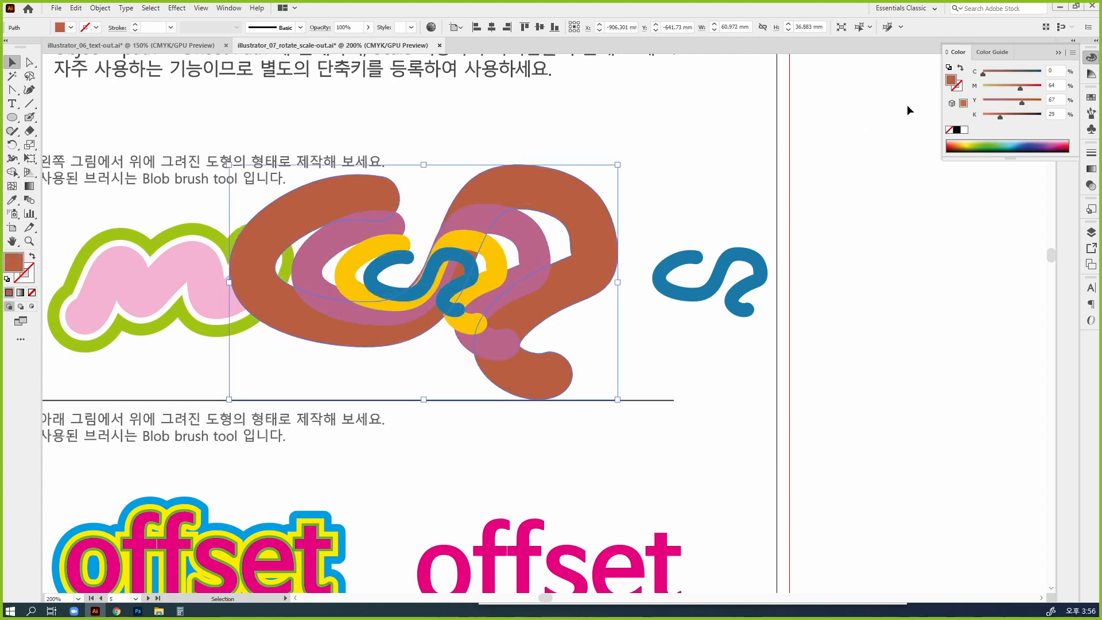
{"action": "left_click_drag", "start_coordinate": [1001, 74], "coordinate": [981, 87]}
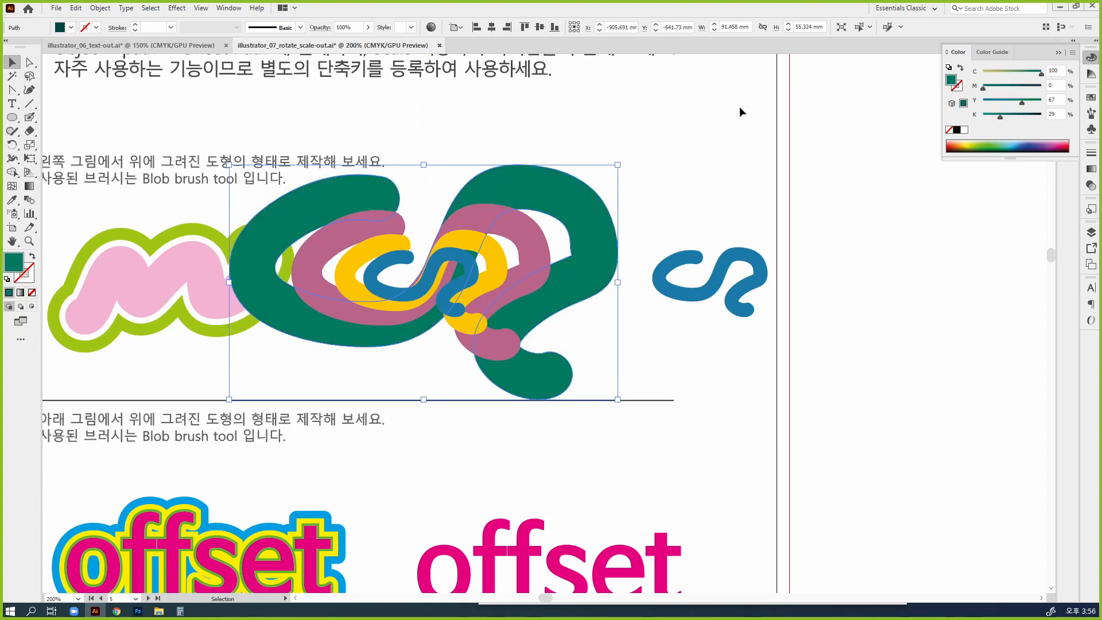
{"action": "left_click", "coordinate": [706, 121]}
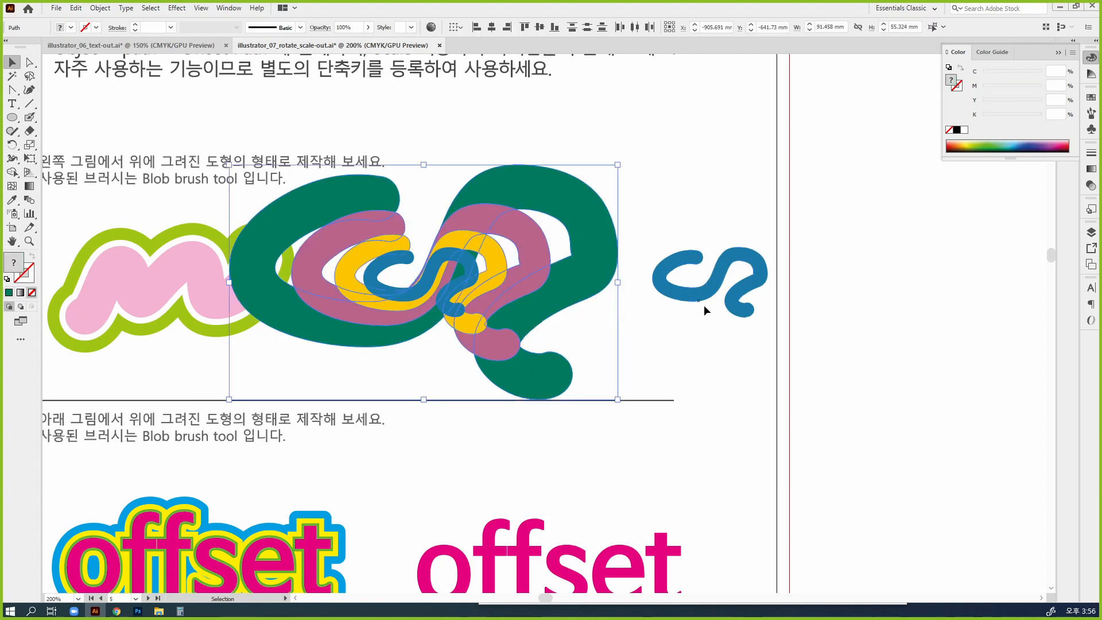
Move the spare blue squiggle outside the artboard into the empty canvas beside it.
{"action": "left_click_drag", "start_coordinate": [714, 292], "coordinate": [880, 284]}
{"action": "left_click_drag", "start_coordinate": [855, 339], "coordinate": [701, 344]}
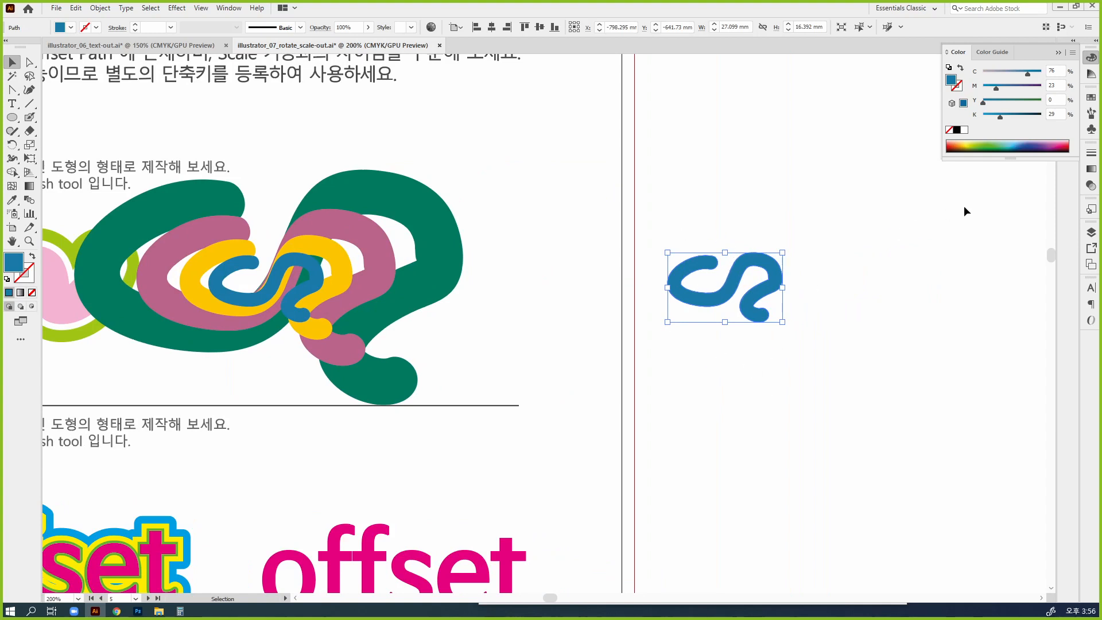
Add a 15 pt stroke to the spare blue squiggle and color it magenta with C 0, M 100, Y 0, K 29.
{"action": "left_click", "coordinate": [1090, 152]}
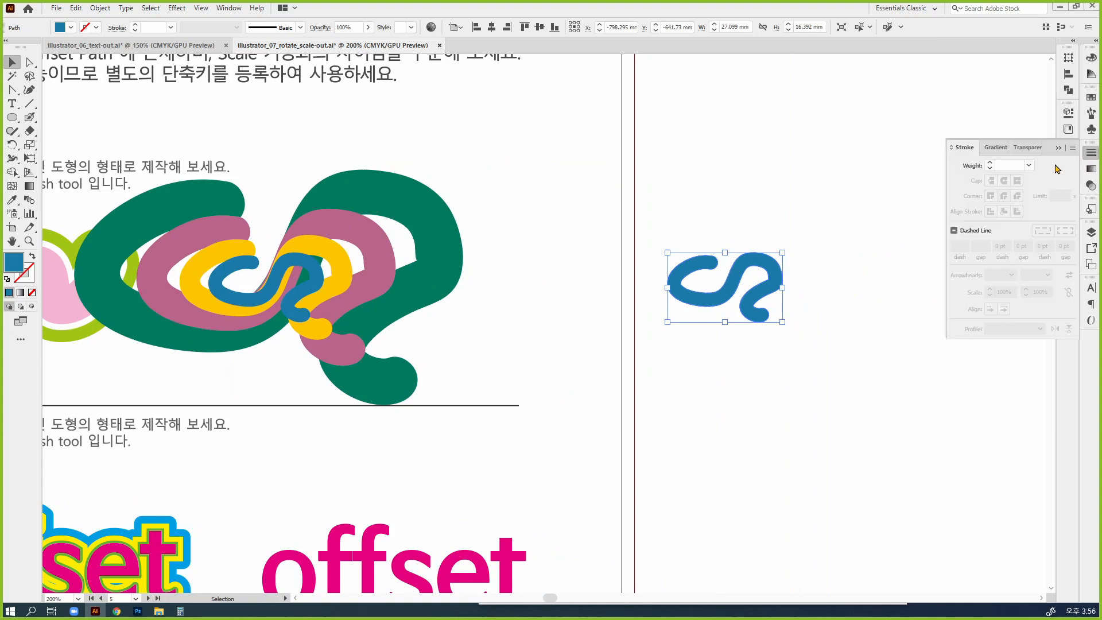
{"action": "left_click", "coordinate": [990, 163]}
{"action": "left_click", "coordinate": [990, 164]}
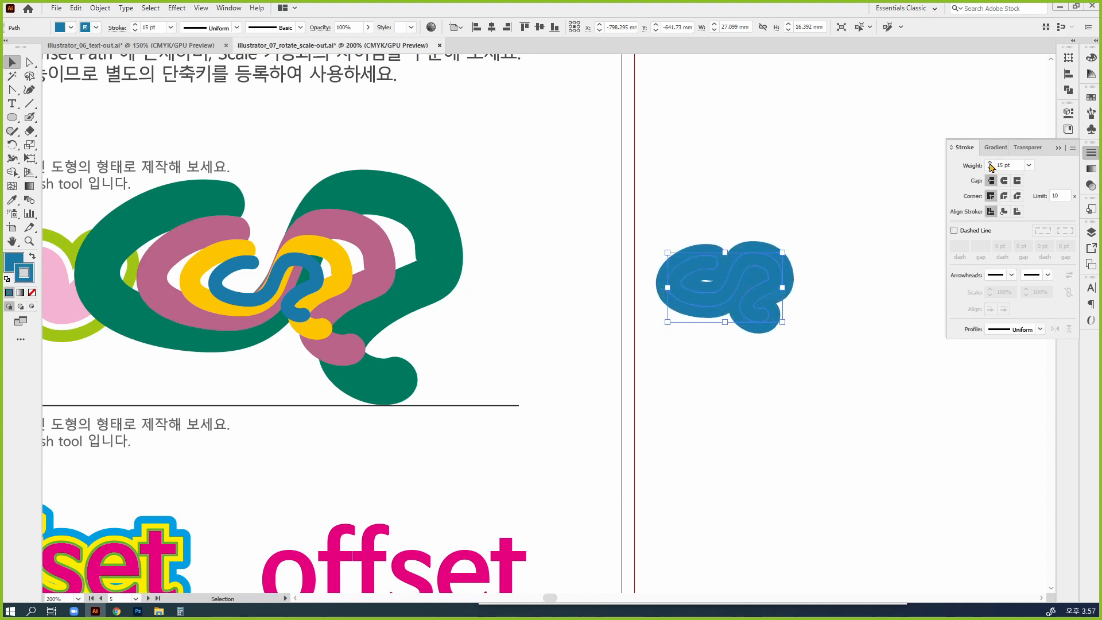
{"action": "left_click", "coordinate": [1091, 58]}
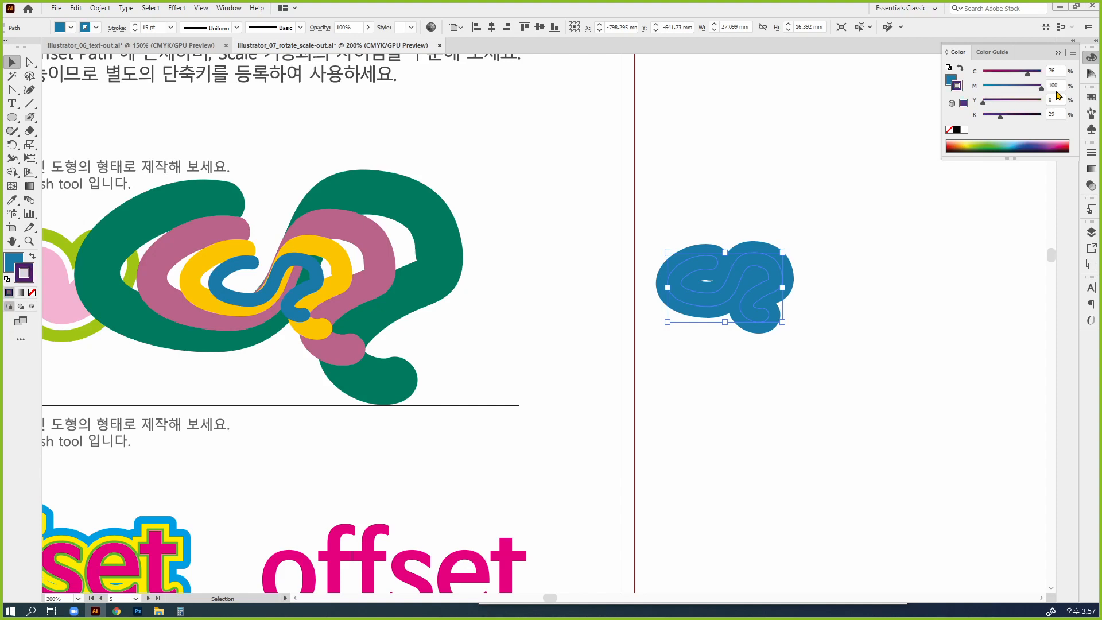
{"action": "left_click_drag", "start_coordinate": [1056, 92], "coordinate": [864, 150]}
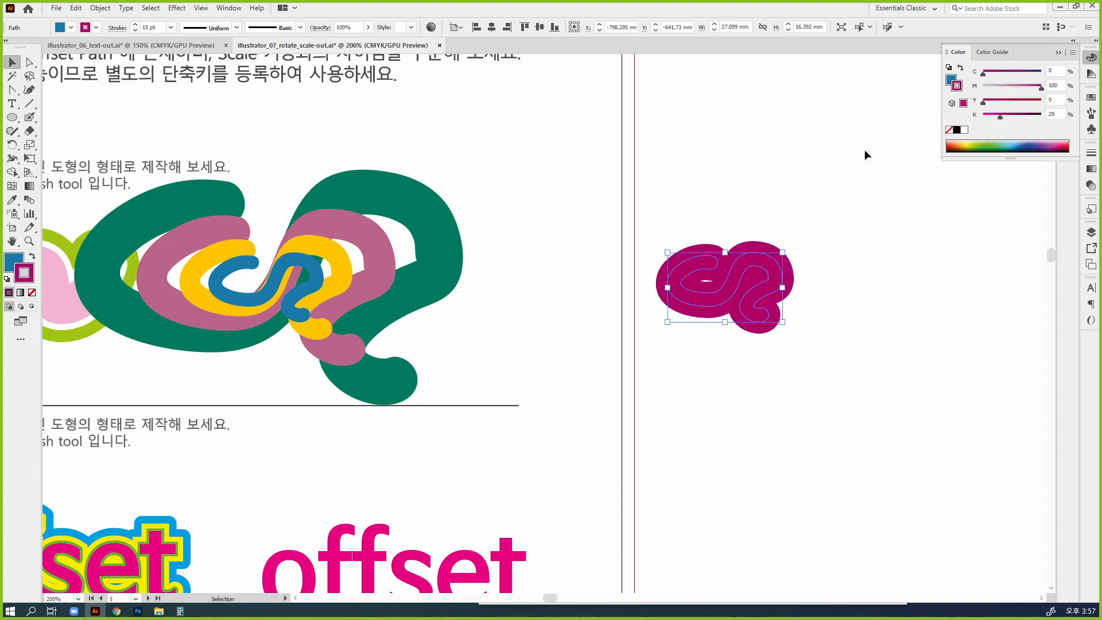
Align the squiggle's magenta stroke to the outside and set its weight to 7 pt.
{"action": "left_click", "coordinate": [1090, 153]}
{"action": "left_click", "coordinate": [1016, 211]}
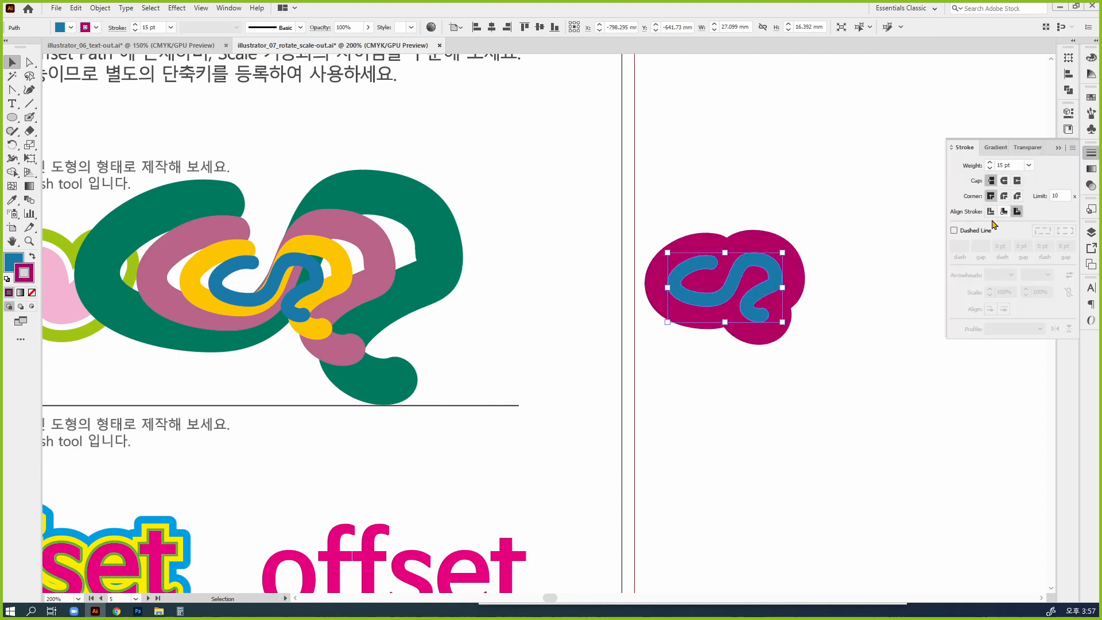
{"action": "left_click", "coordinate": [989, 168]}
{"action": "left_click", "coordinate": [990, 168]}
{"action": "left_click", "coordinate": [989, 168]}
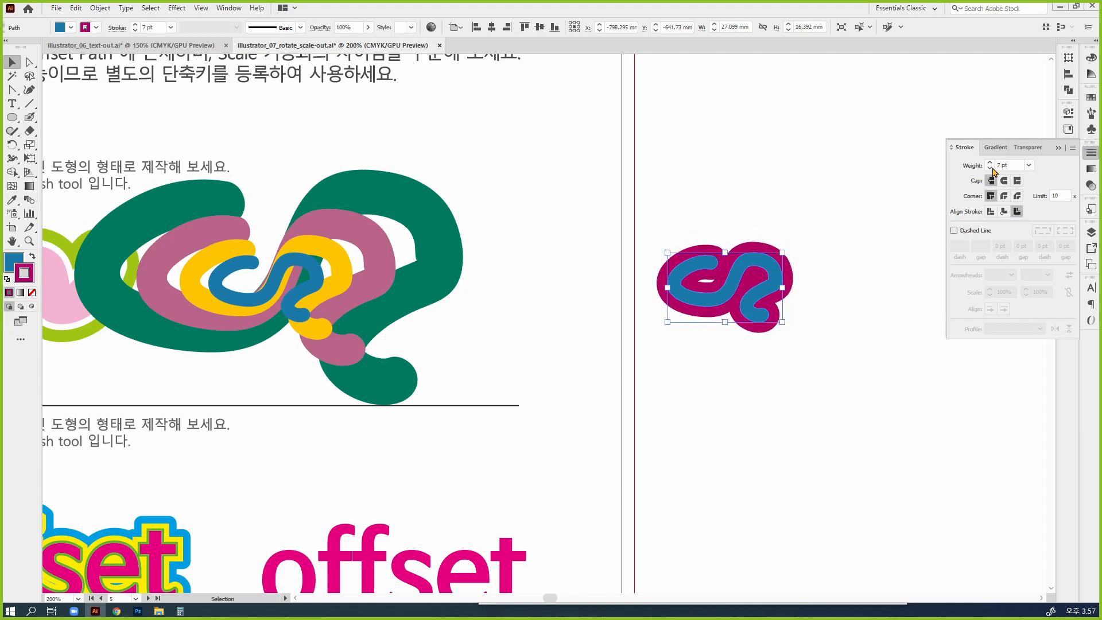
Expand the stroked squiggle's appearance and give the result an 11 pt stroke colored C 0, M 12, Y 0, K 29.
{"action": "left_click", "coordinate": [101, 8]}
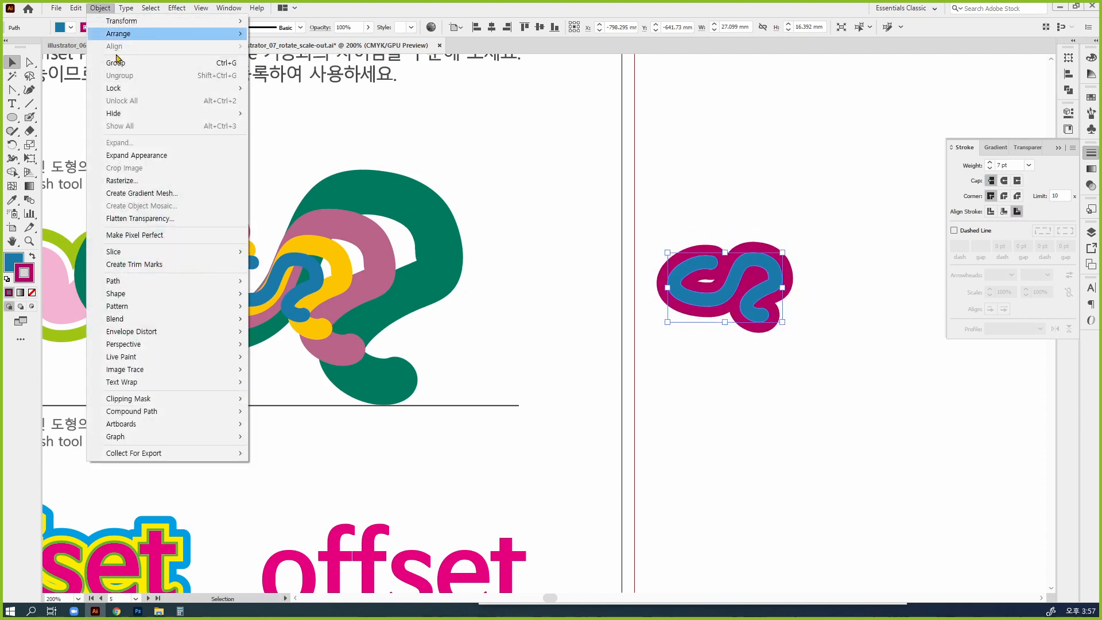
{"action": "left_click", "coordinate": [137, 155]}
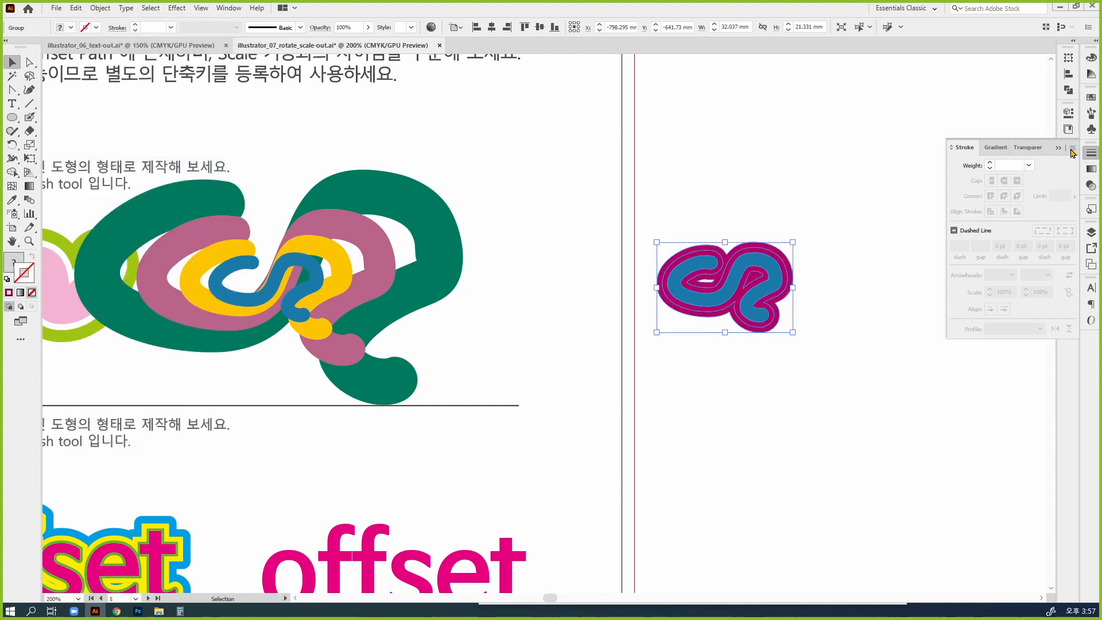
{"action": "left_click", "coordinate": [989, 164]}
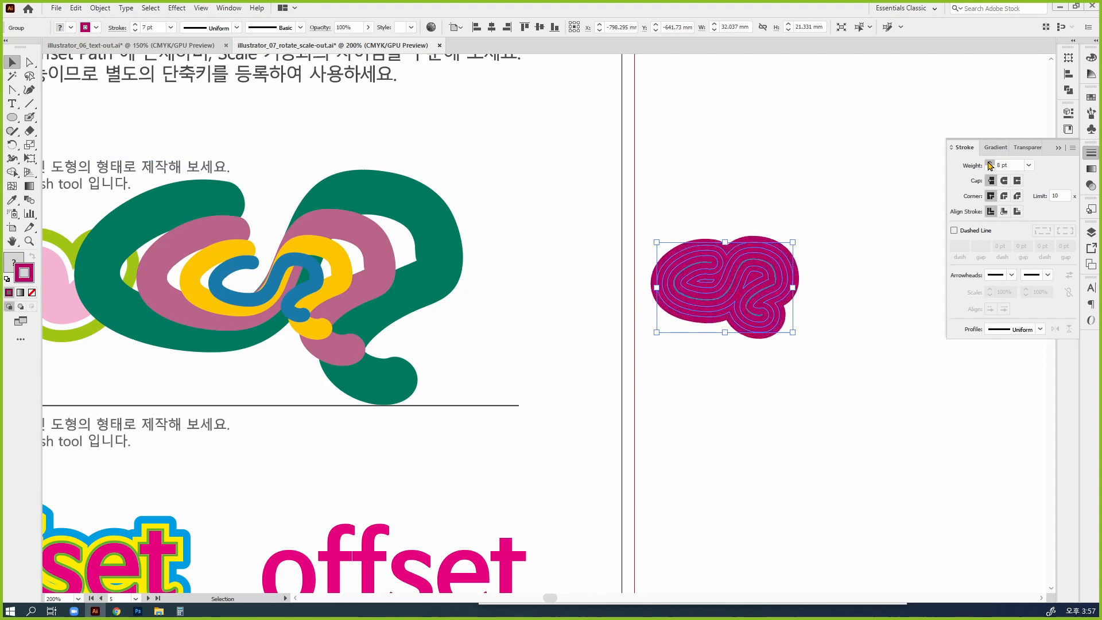
{"action": "left_click", "coordinate": [1090, 59]}
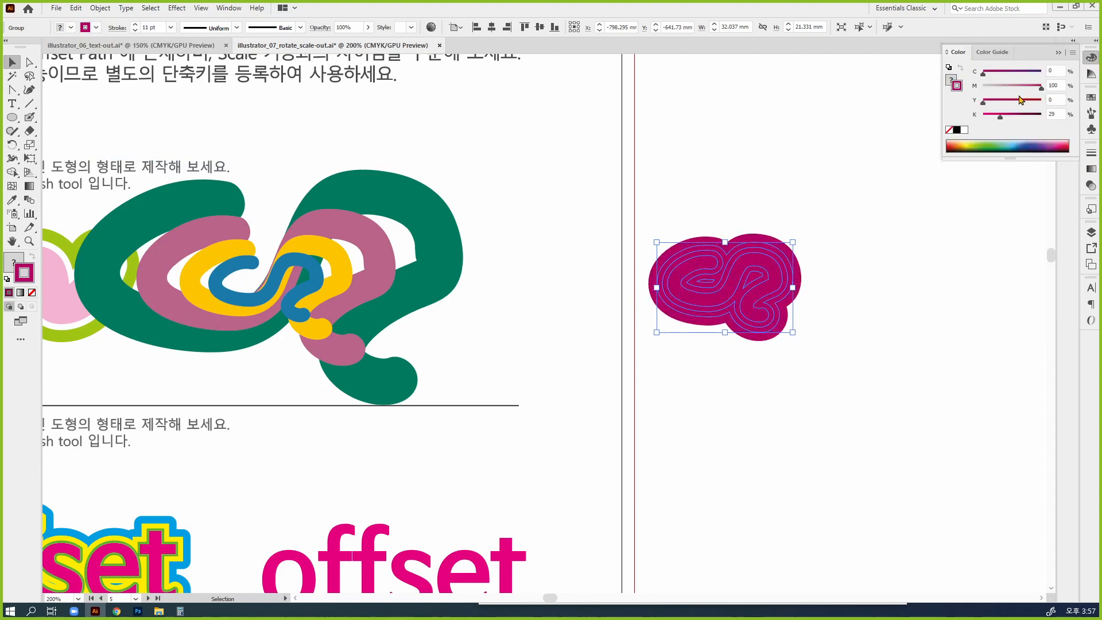
{"action": "left_click", "coordinate": [990, 89]}
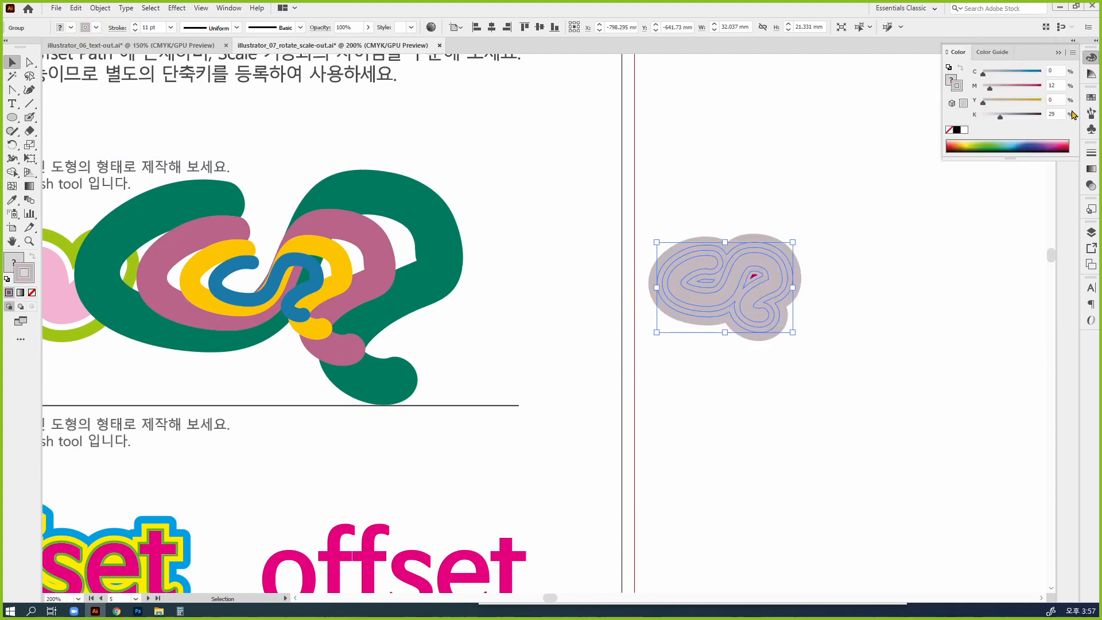
Expand the restroked squiggle group into filled shapes and show its anchor points with Direct Selection.
{"action": "left_click", "coordinate": [103, 8]}
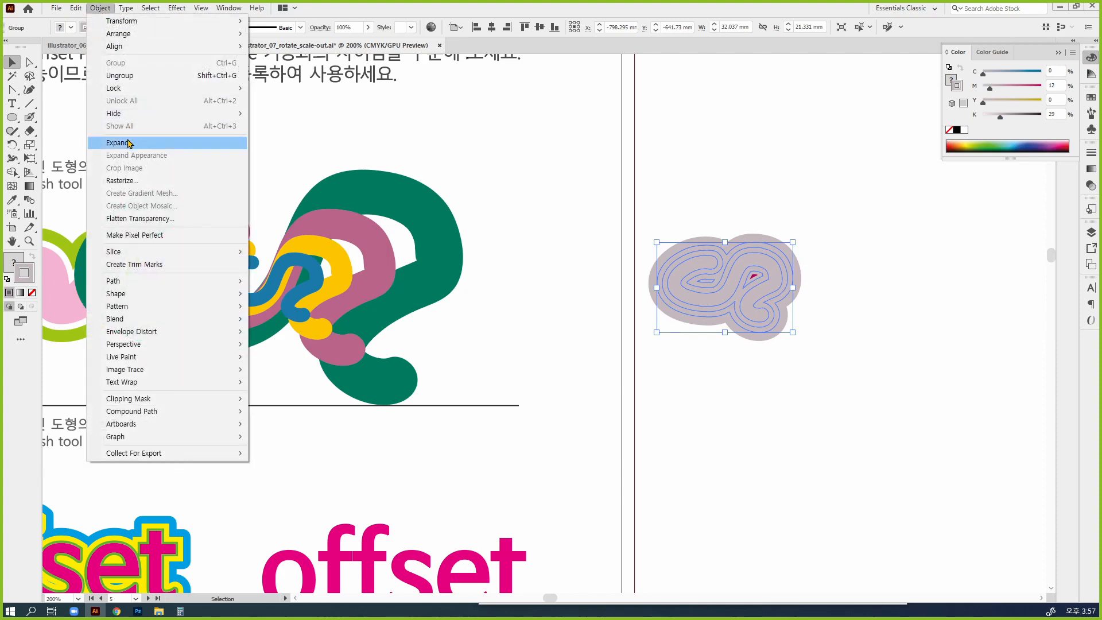
{"action": "left_click", "coordinate": [114, 141]}
{"action": "left_click", "coordinate": [410, 288]}
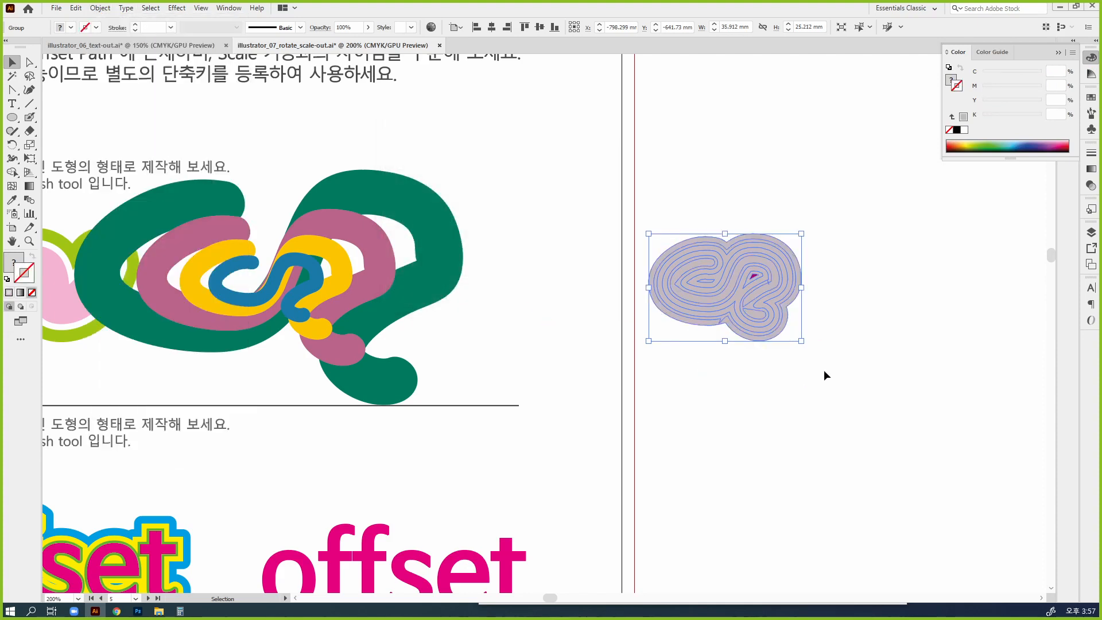
{"action": "key", "text": "a"}
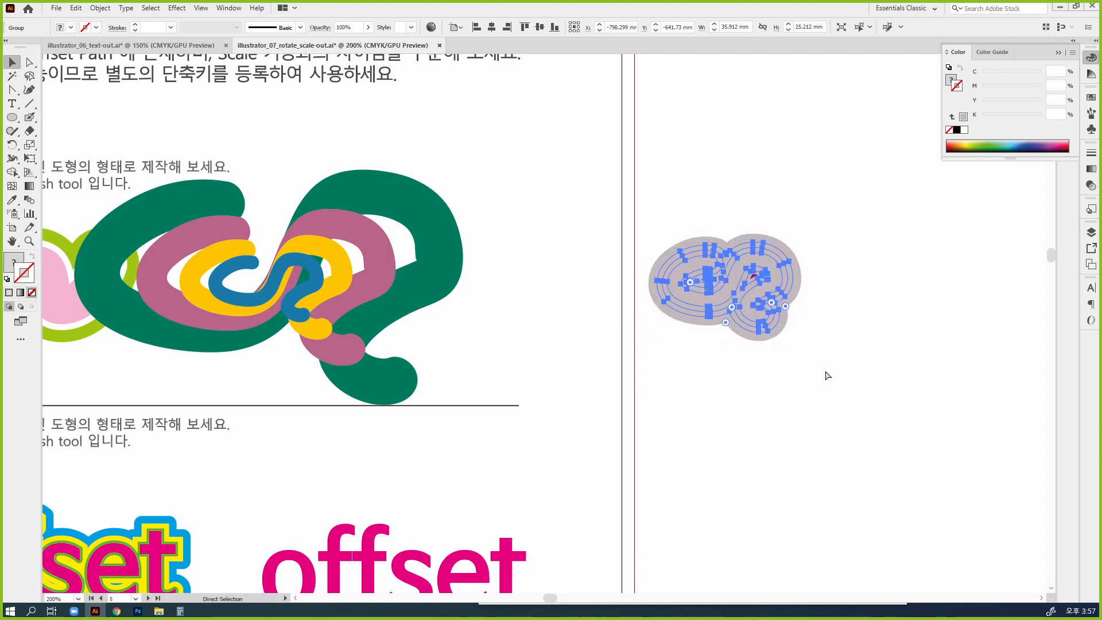
Undo all the stroke and expand edits on the spare squiggle, back to its plain blue fill without a stroke.
{"action": "key", "text": "ctrl+z"}
{"action": "key", "text": "ctrl+z"}
{"action": "key", "text": "ctrl+z"}
{"action": "key", "text": "ctrl+z"}
{"action": "key", "text": "ctrl+z"}
{"action": "key", "text": "ctrl+z"}
{"action": "key", "text": "ctrl+z"}
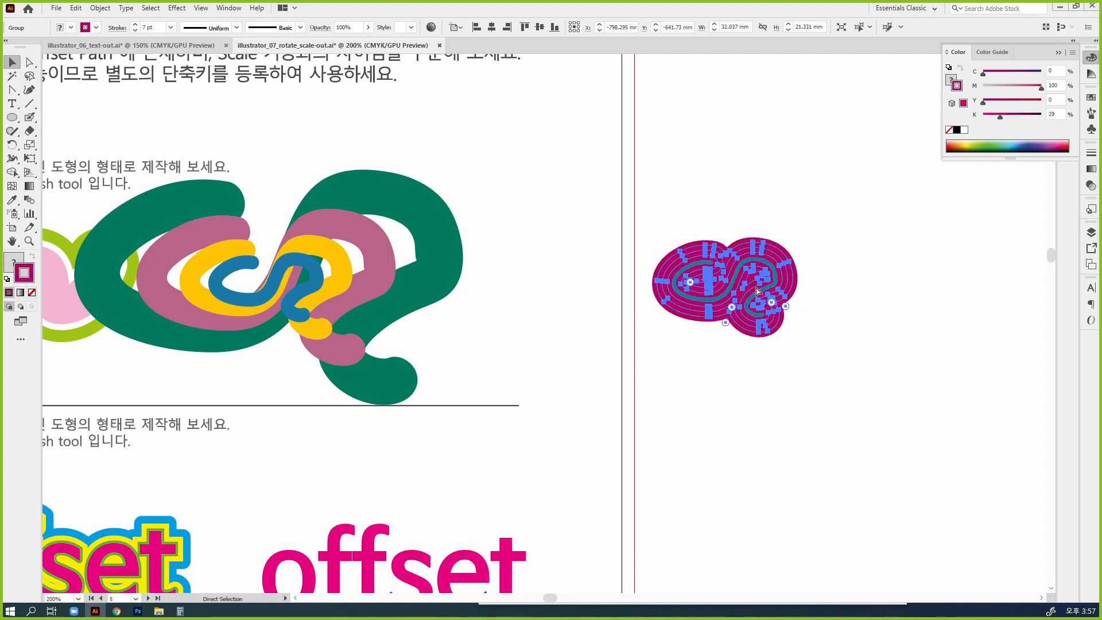
{"action": "key", "text": "ctrl+z"}
{"action": "key", "text": "ctrl+z"}
{"action": "key", "text": "ctrl+z"}
{"action": "key", "text": "ctrl+z"}
{"action": "key", "text": "ctrl+z"}
{"action": "key", "text": "ctrl+z"}
{"action": "key", "text": "ctrl+z"}
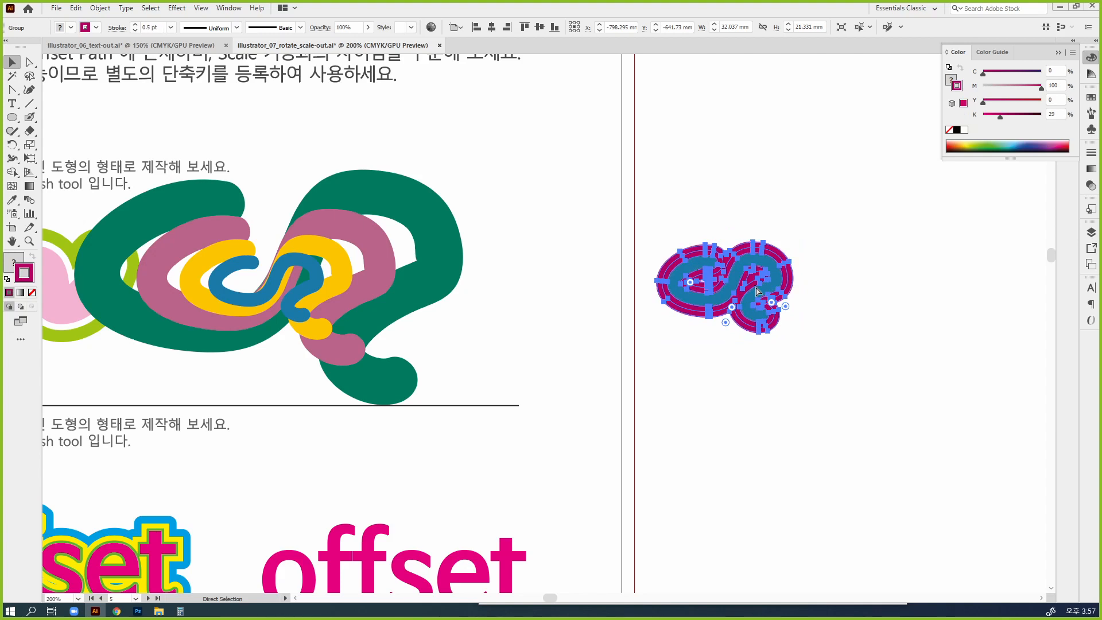
{"action": "key", "text": "ctrl+z"}
{"action": "key", "text": "ctrl+z"}
{"action": "key", "text": "ctrl+z"}
{"action": "key", "text": "ctrl+z"}
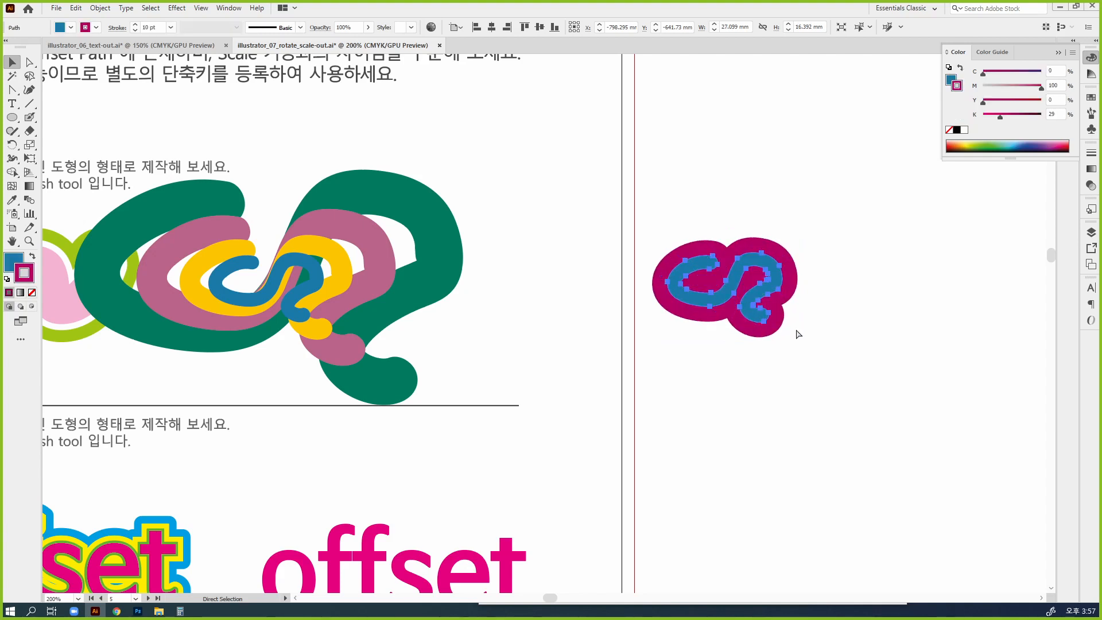
{"action": "key", "text": "ctrl+z"}
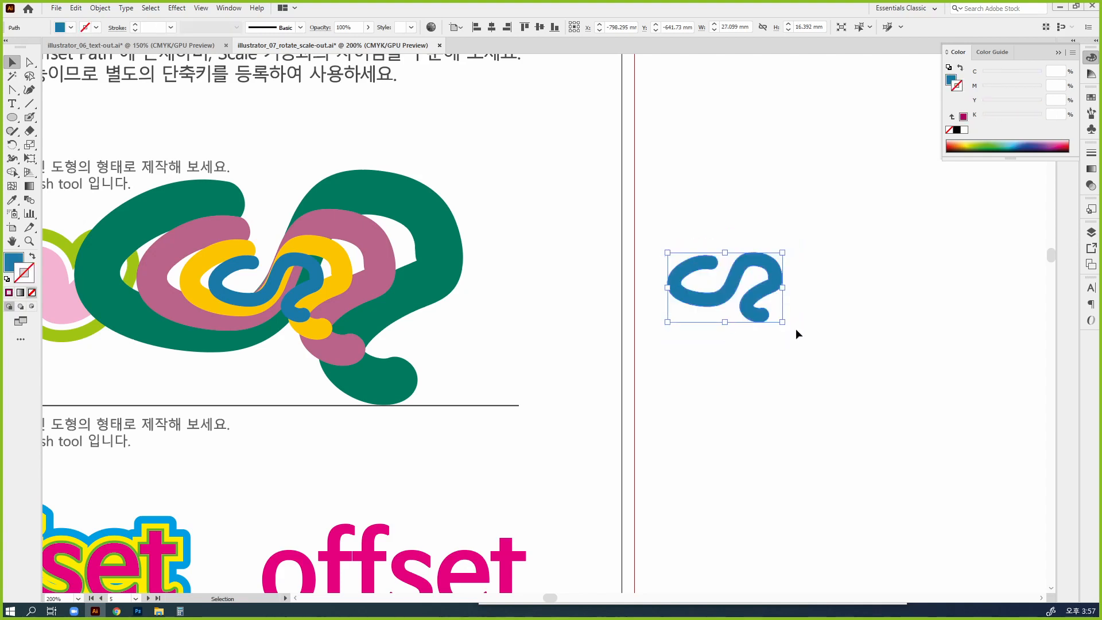
Start Offset Path on the spare blue squiggle, preview a -2 mm offset, and set the offset to 2 mm.
{"action": "left_click", "coordinate": [105, 12]}
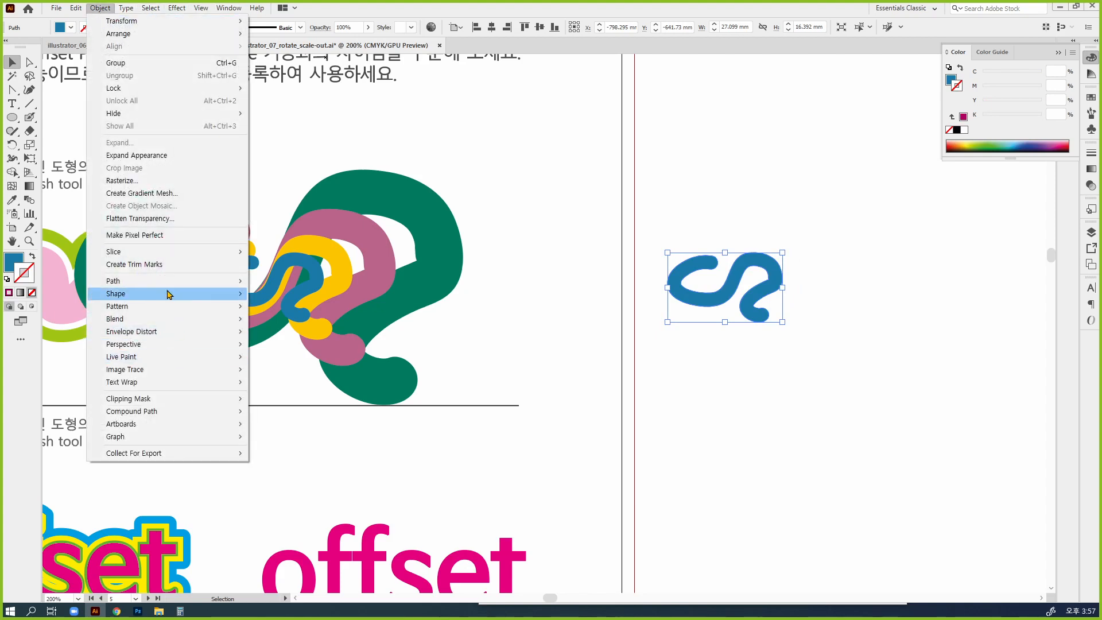
{"action": "mouse_move", "coordinate": [175, 282]}
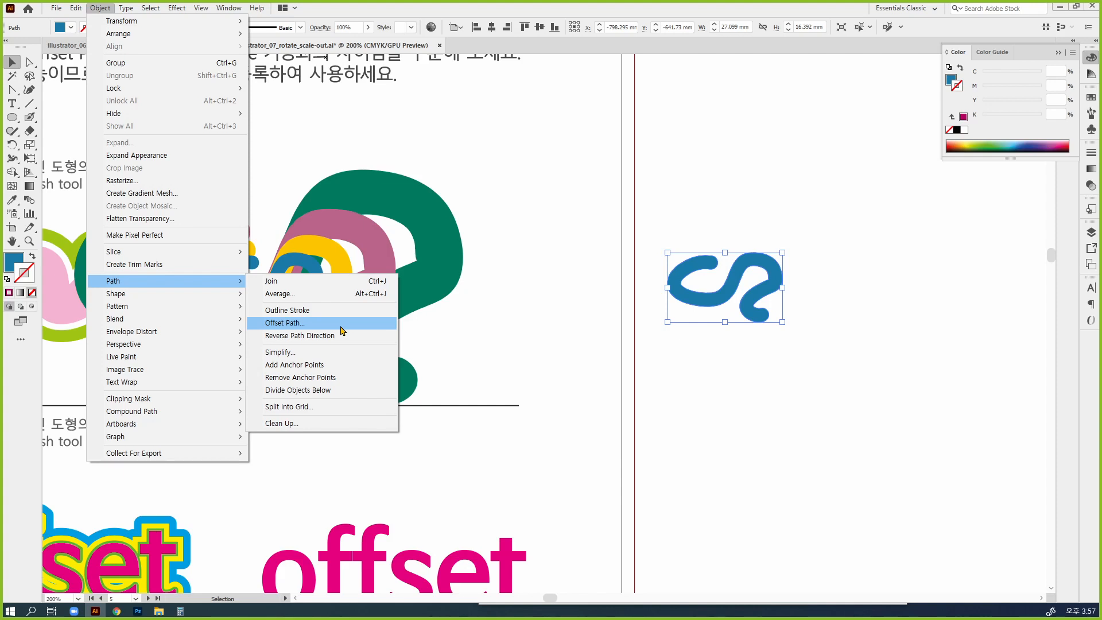
{"action": "left_click", "coordinate": [342, 328]}
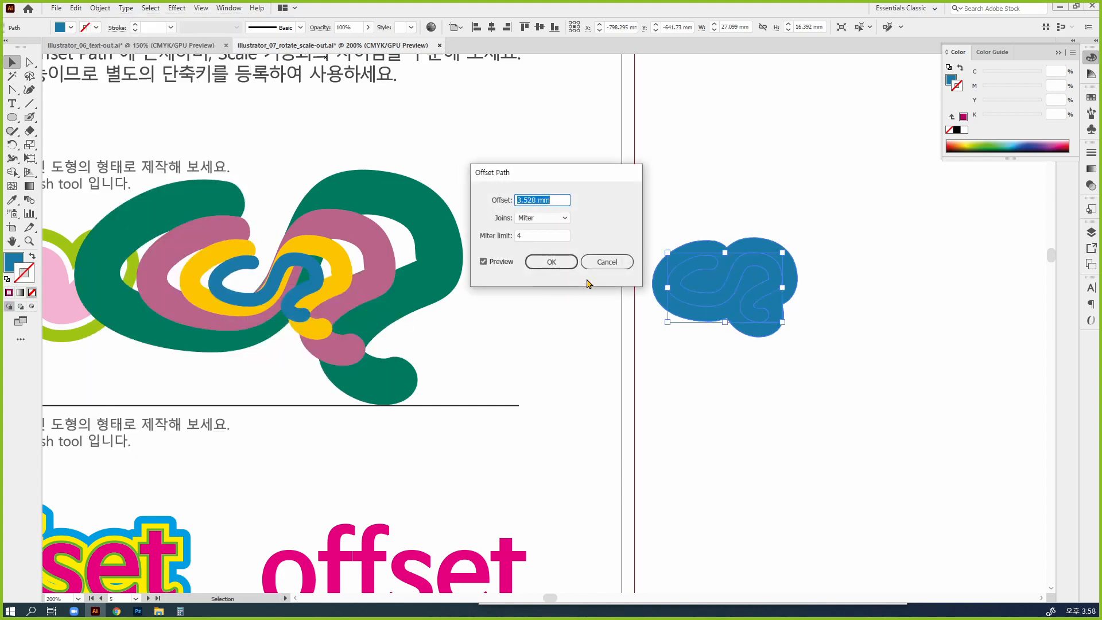
{"action": "type", "text": "0"}
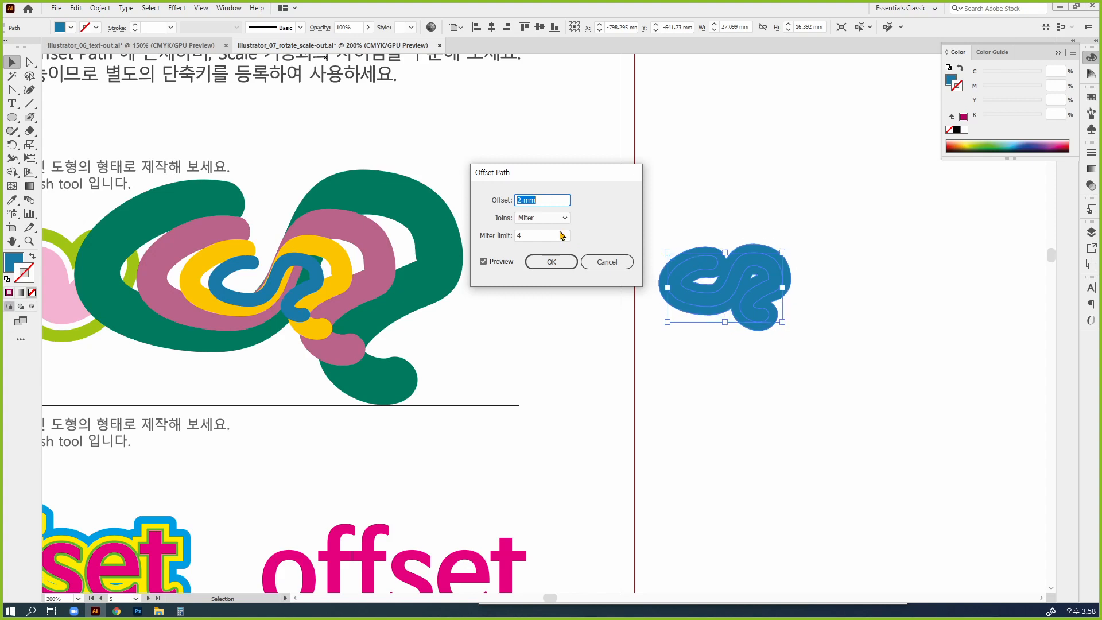
{"action": "key", "text": "Down"}
{"action": "key", "text": "Down"}
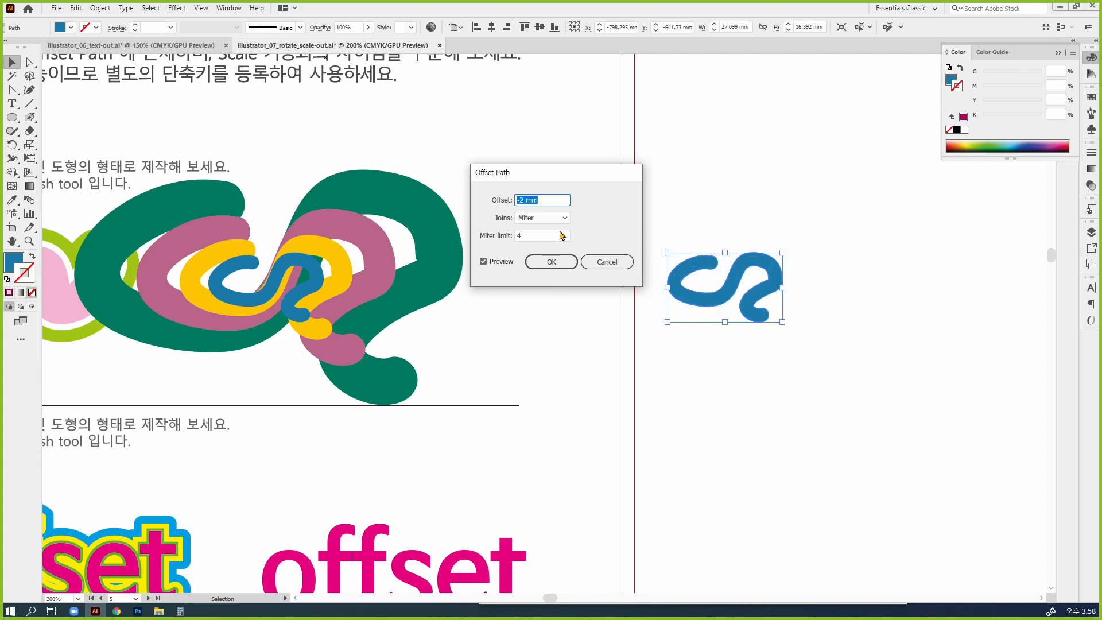
{"action": "key", "text": "Up"}
{"action": "key", "text": "Up"}
{"action": "key", "text": "Up"}
{"action": "key", "text": "Up"}
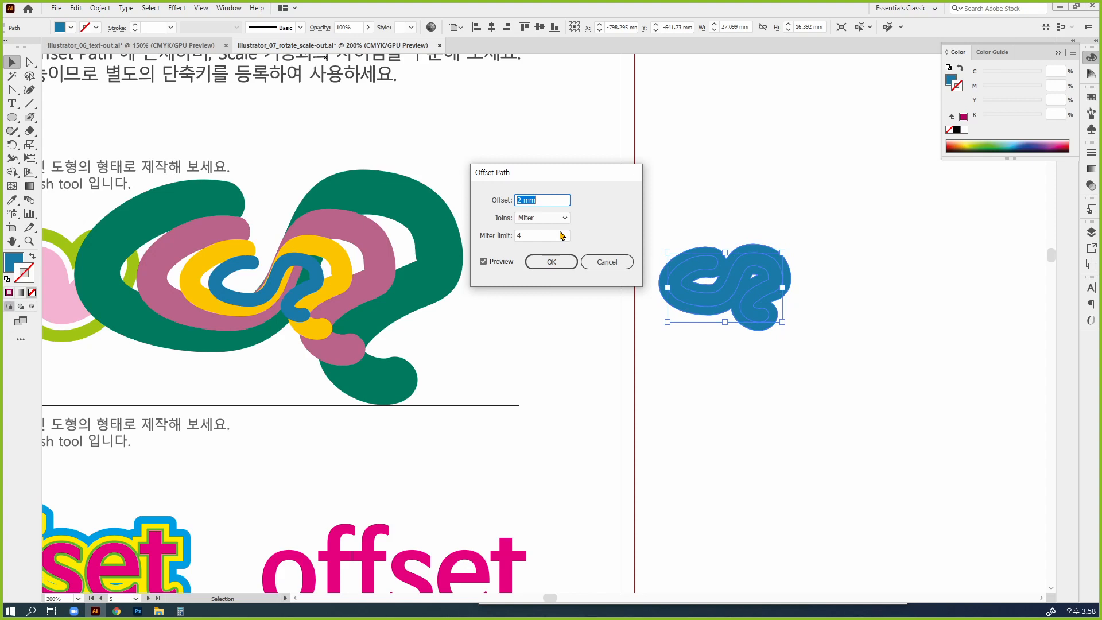
Try Round joins, apply the 2 mm offset with Miter joins, and color the new outline lime with C 34.51, M 0, Y 92.16, K 0.
{"action": "left_click", "coordinate": [546, 217]}
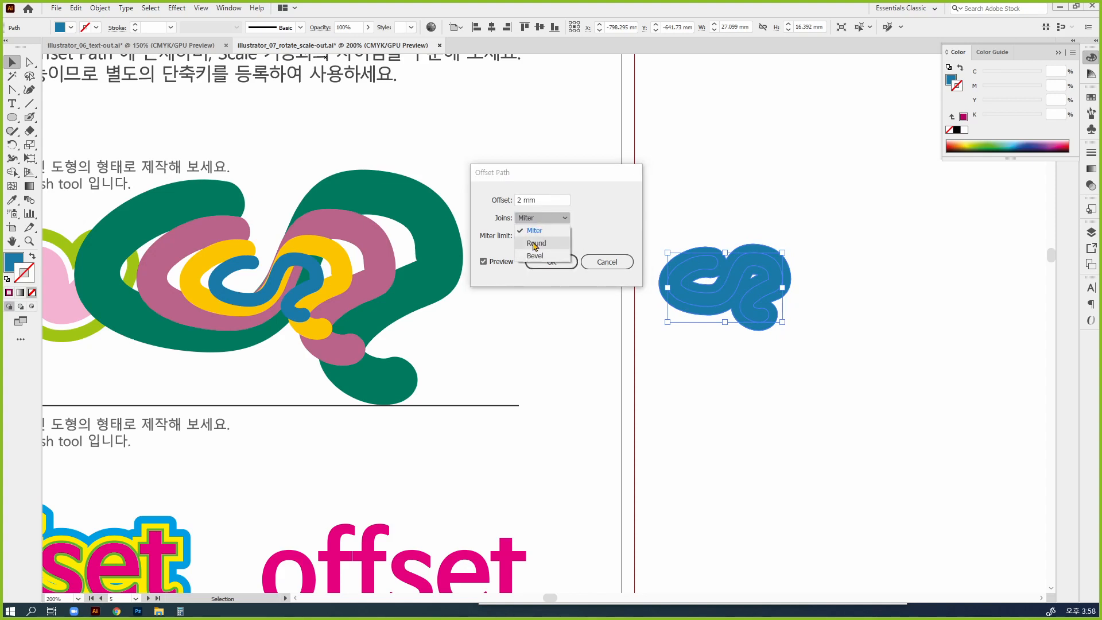
{"action": "left_click", "coordinate": [533, 243]}
{"action": "left_click", "coordinate": [552, 221]}
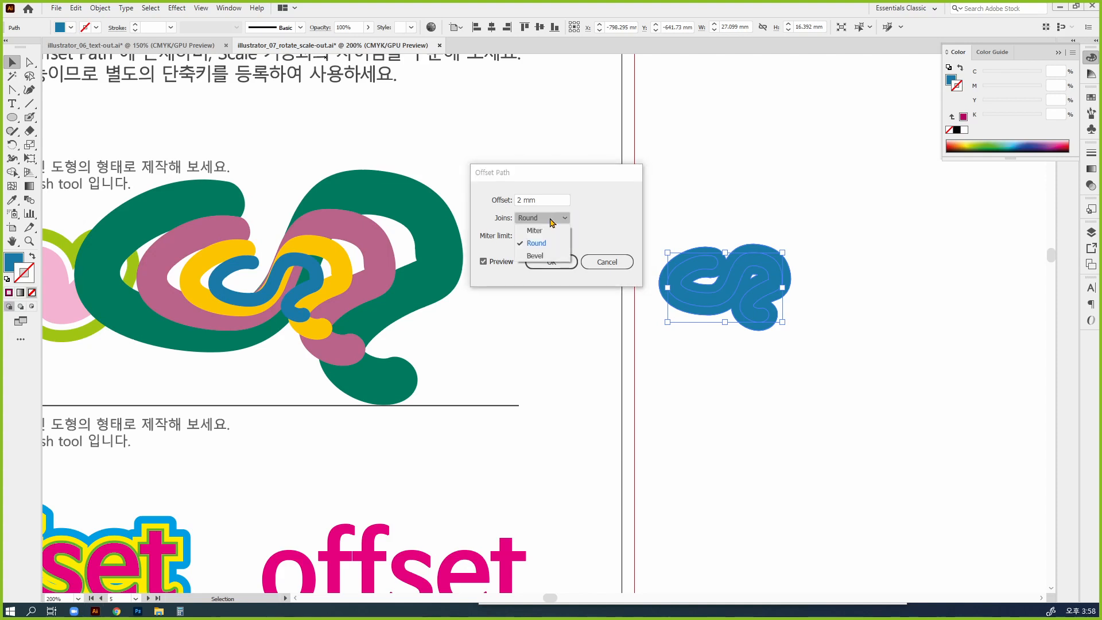
{"action": "left_click", "coordinate": [543, 234]}
{"action": "left_click", "coordinate": [552, 262]}
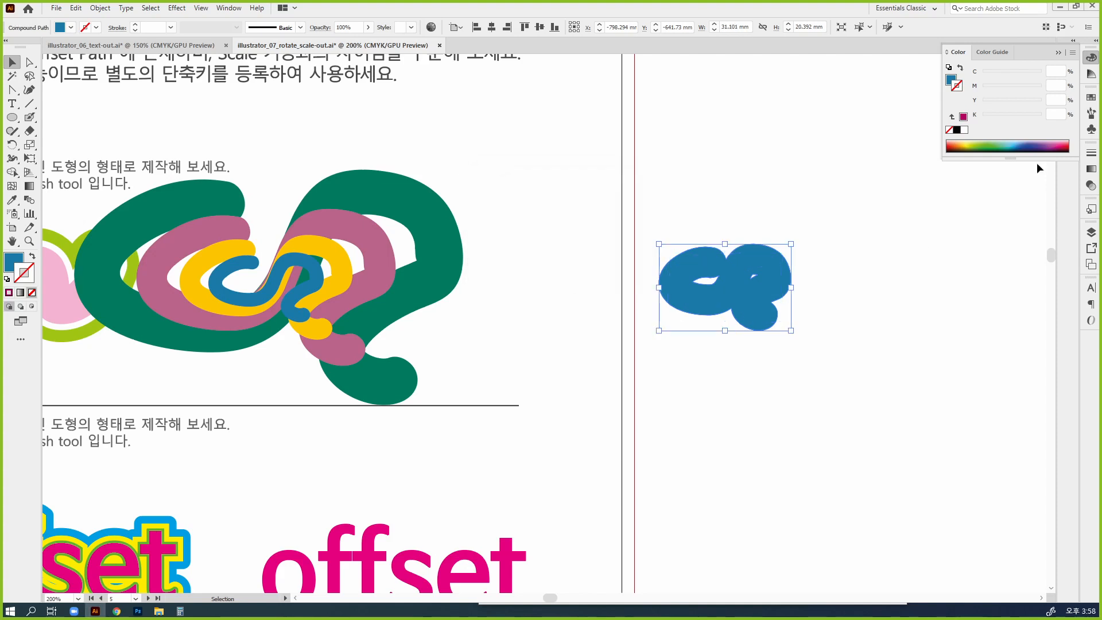
{"action": "left_click", "coordinate": [984, 146]}
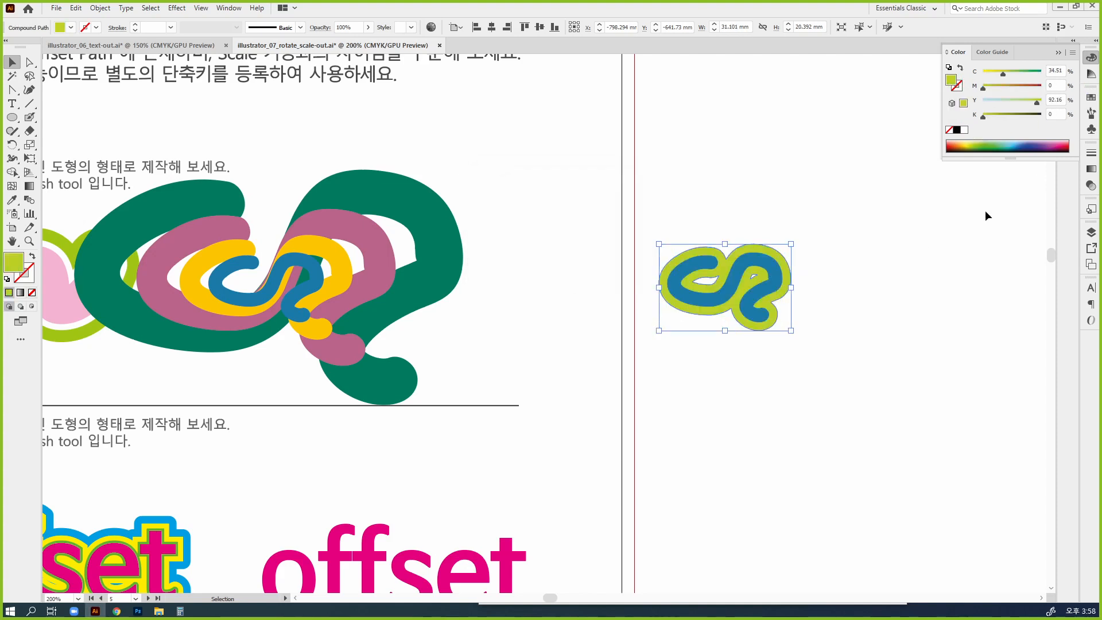
Offset the lime shape by another 2 mm with Miter joins and color the new outline brown by setting M to 66.
{"action": "left_click", "coordinate": [99, 8]}
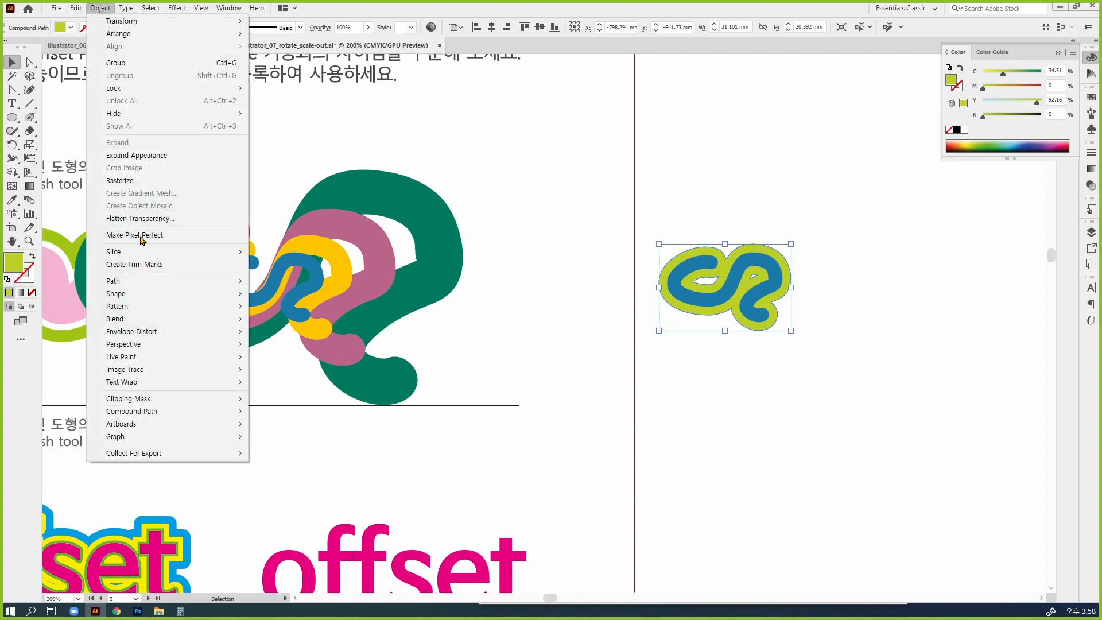
{"action": "left_click", "coordinate": [286, 322]}
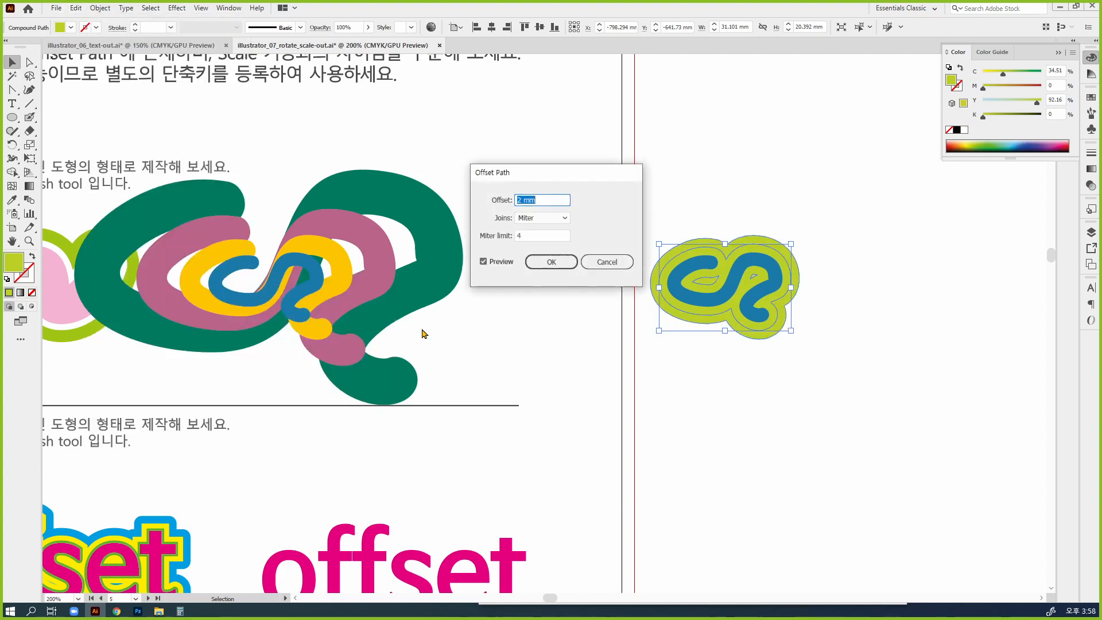
{"action": "left_click", "coordinate": [558, 262]}
{"action": "left_click", "coordinate": [1022, 86]}
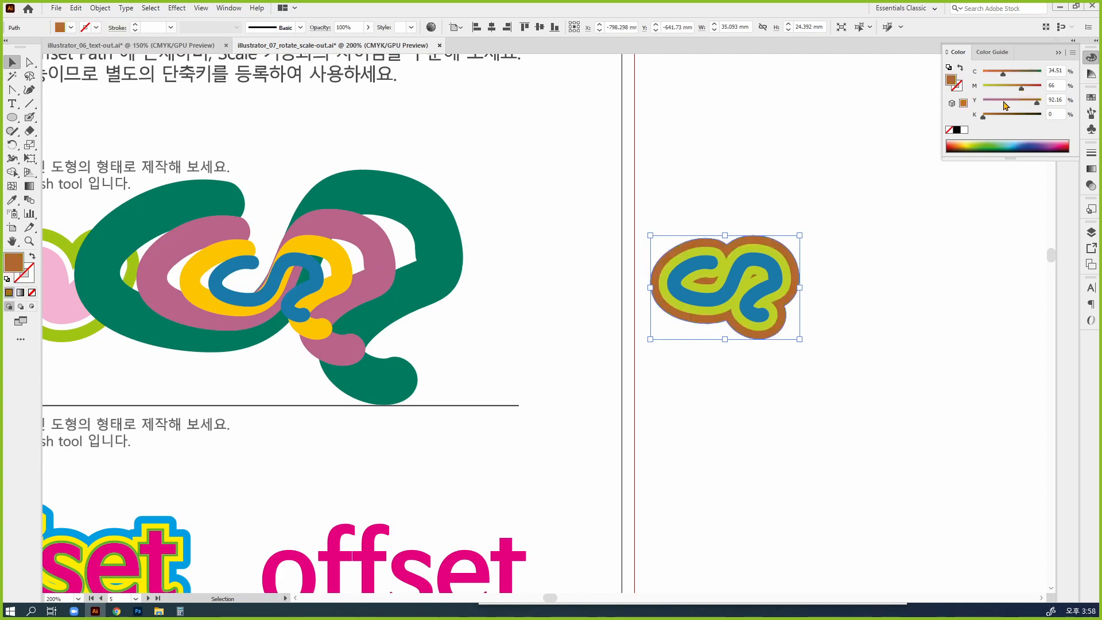
Offset the brown shape by 2 mm with Miter joins, color the new outline green with C 100, M 26, Y 92.16, K 0, and deselect it.
{"action": "left_click", "coordinate": [100, 8]}
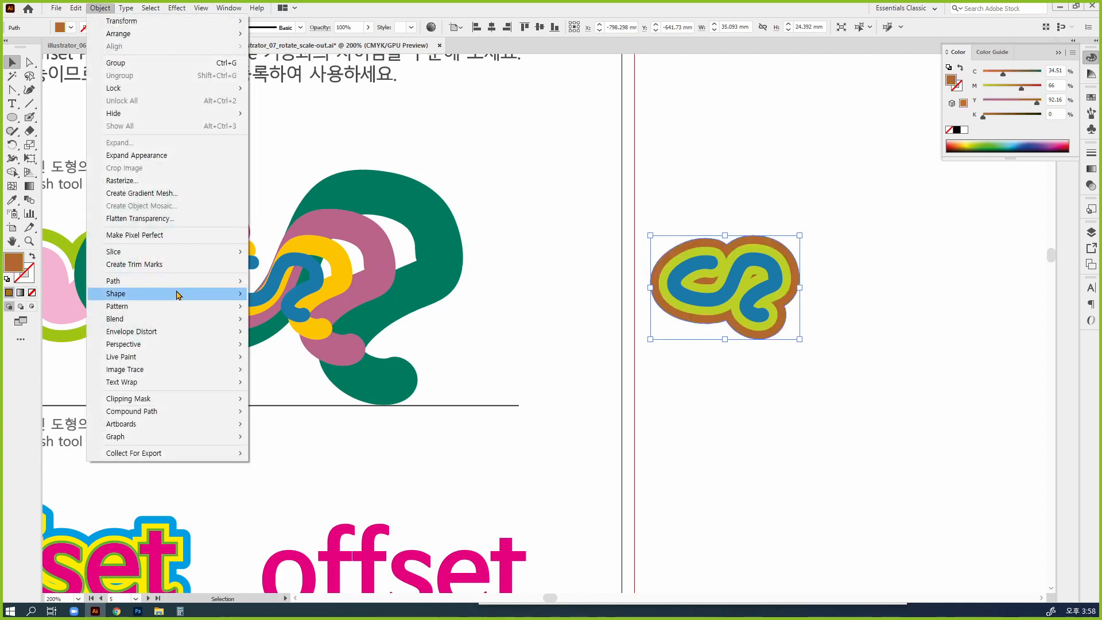
{"action": "mouse_move", "coordinate": [179, 287]}
{"action": "left_click", "coordinate": [344, 322]}
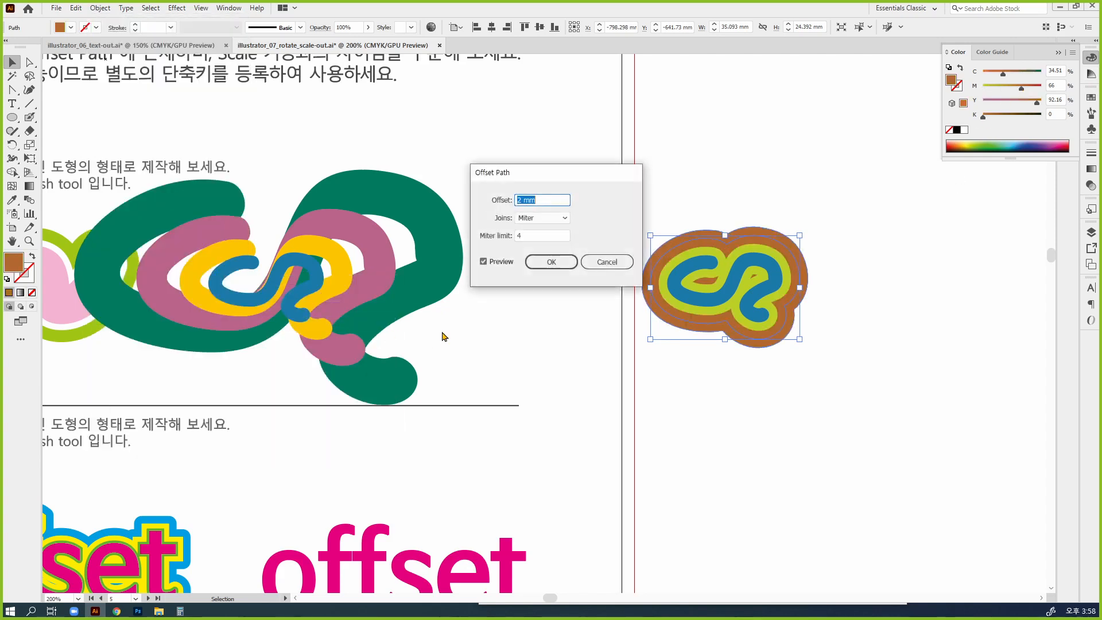
{"action": "left_click", "coordinate": [551, 262]}
{"action": "left_click_drag", "start_coordinate": [1020, 88], "coordinate": [1041, 73]}
{"action": "left_click", "coordinate": [987, 441]}
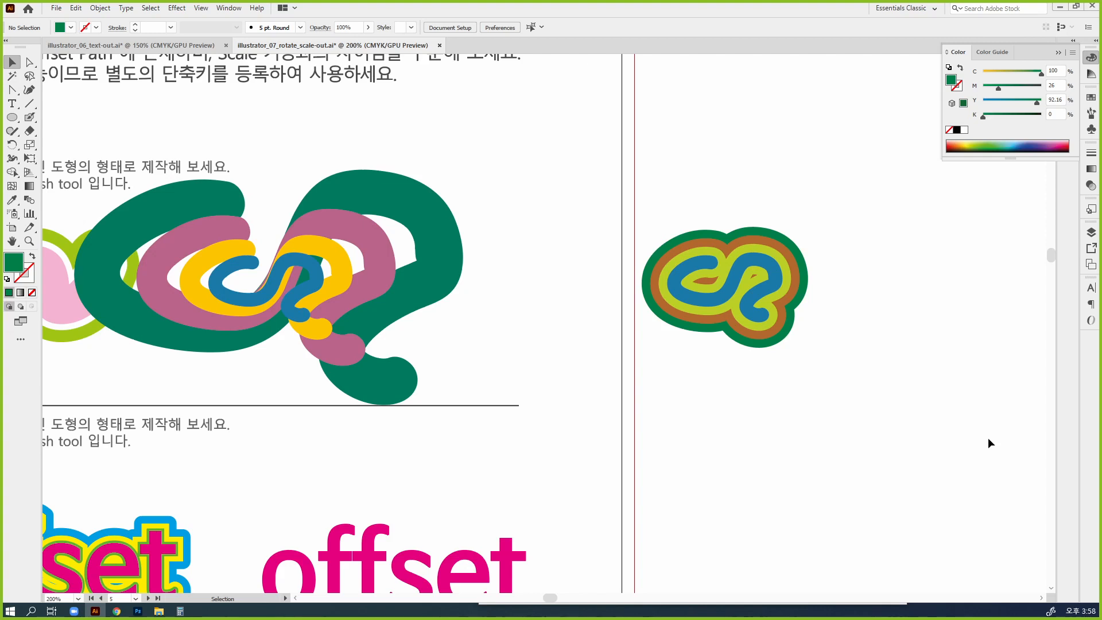
{"action": "key", "text": "ctrl+1"}
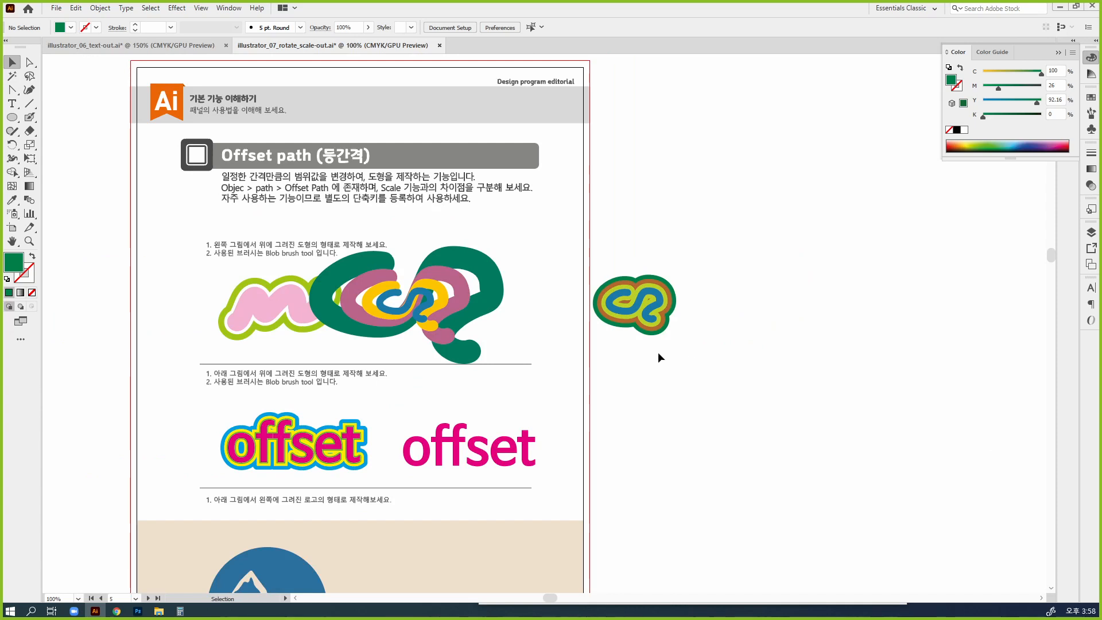
Delete the green, pink, yellow and blue scaled squiggle copies and the outlined offset squiggle beside the artboard.
{"action": "left_click", "coordinate": [393, 253]}
{"action": "key", "text": "Delete"}
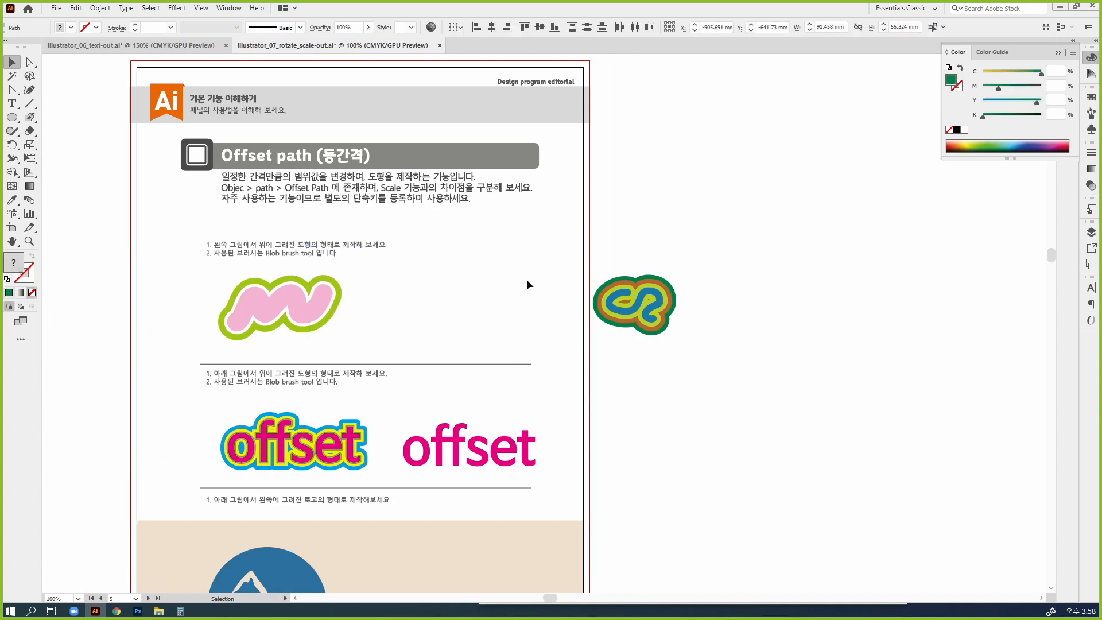
{"action": "left_click_drag", "start_coordinate": [524, 246], "coordinate": [772, 384]}
{"action": "key", "text": "Delete"}
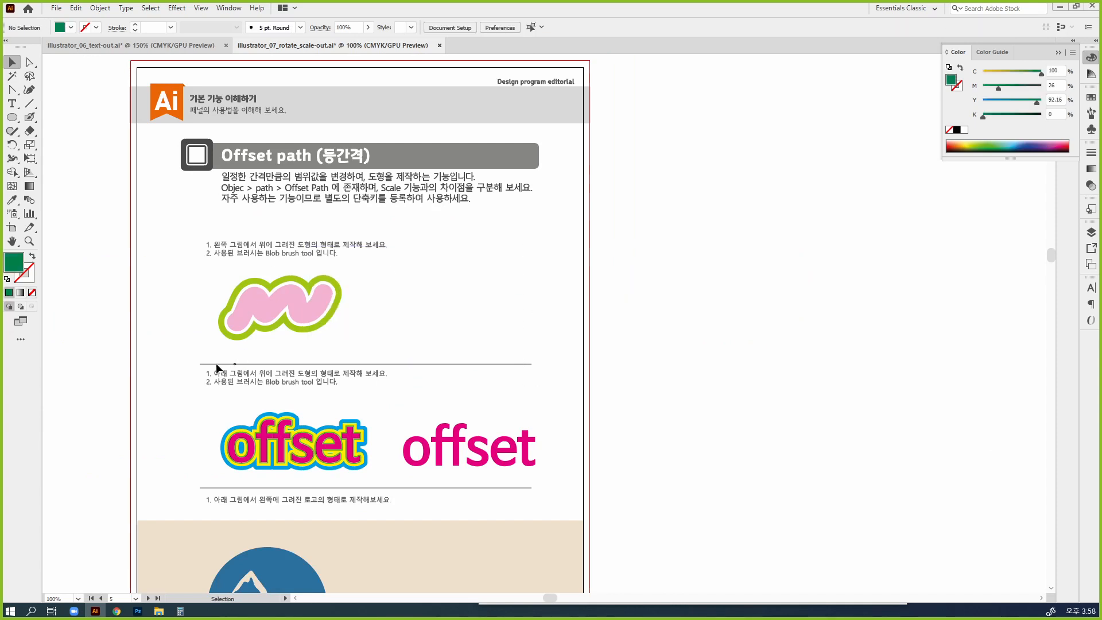
Examine the Offset Path exercises: the outlined pink squiggle, the layered "offset" lettering and the Mountain logo with their plain starting text.
{"action": "left_click_drag", "start_coordinate": [472, 337], "coordinate": [706, 274]}
{"action": "left_click", "coordinate": [587, 229], "text": "ctrl"}
{"action": "left_click", "coordinate": [587, 229], "text": "ctrl"}
{"action": "left_click_drag", "start_coordinate": [523, 383], "coordinate": [505, 167]}
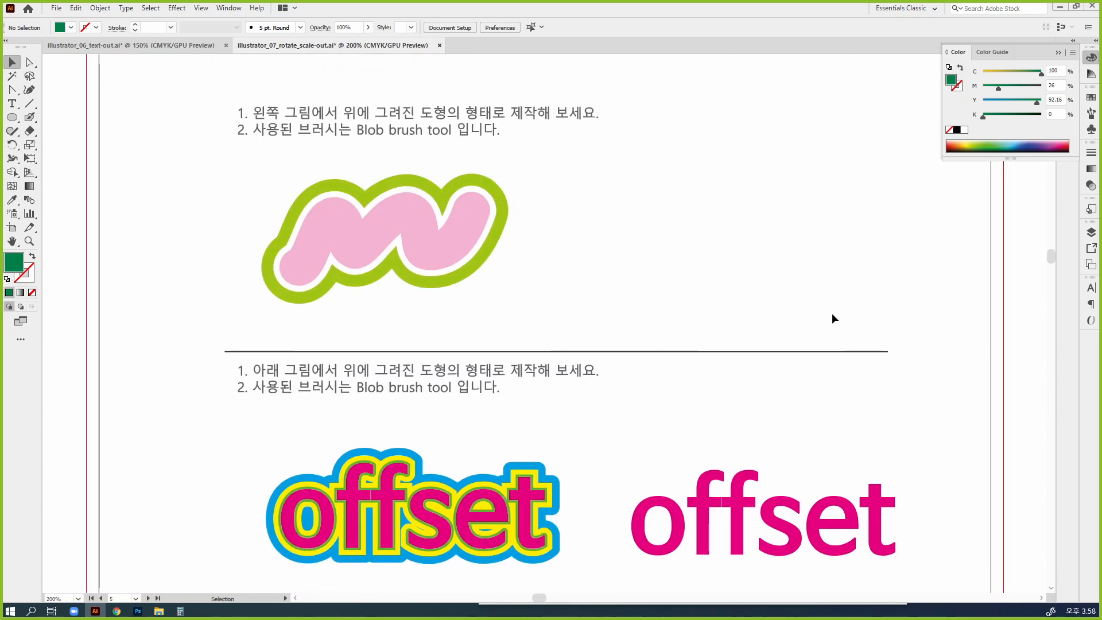
{"action": "scroll", "coordinate": [832, 312], "scroll_direction": "down", "scroll_amount": 3}
{"action": "left_click_drag", "start_coordinate": [886, 361], "coordinate": [849, 261]}
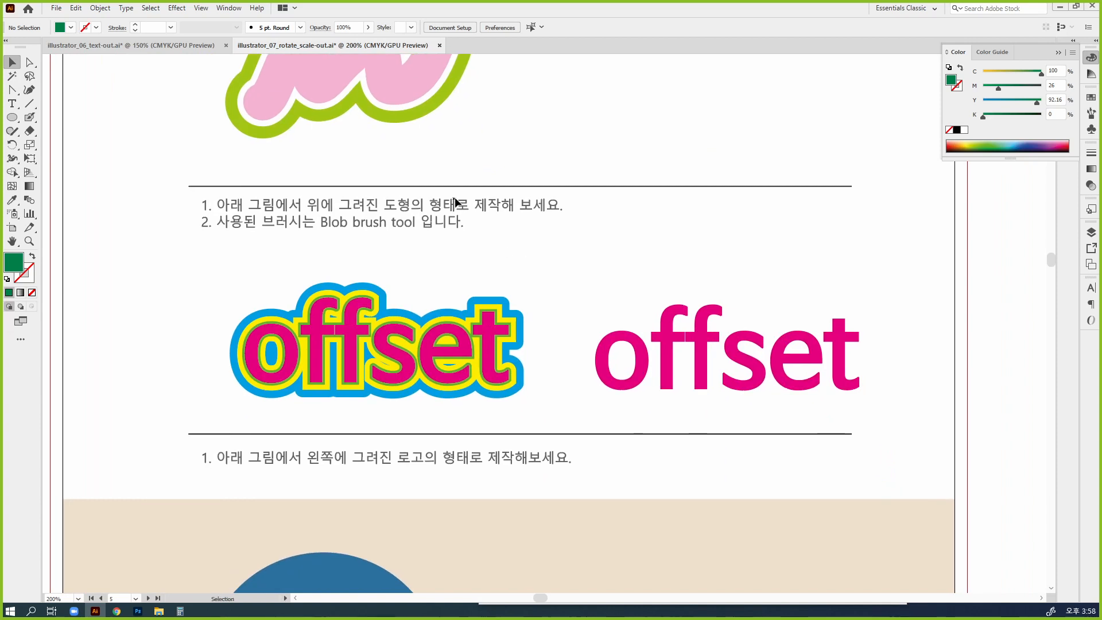
{"action": "left_click_drag", "start_coordinate": [689, 463], "coordinate": [669, 467]}
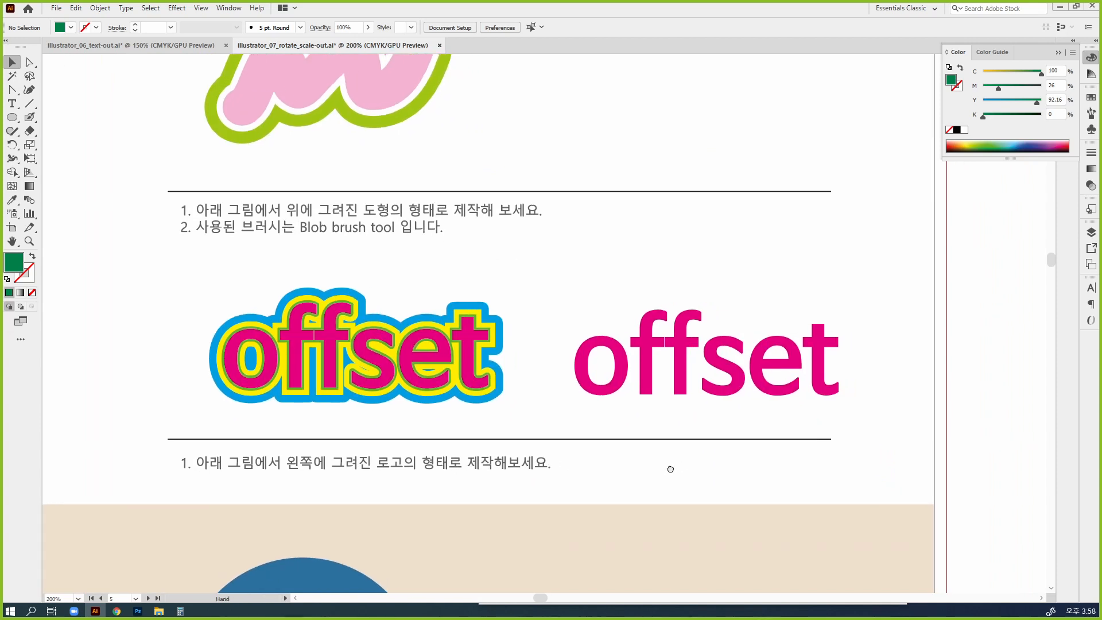
{"action": "left_click", "coordinate": [735, 394]}
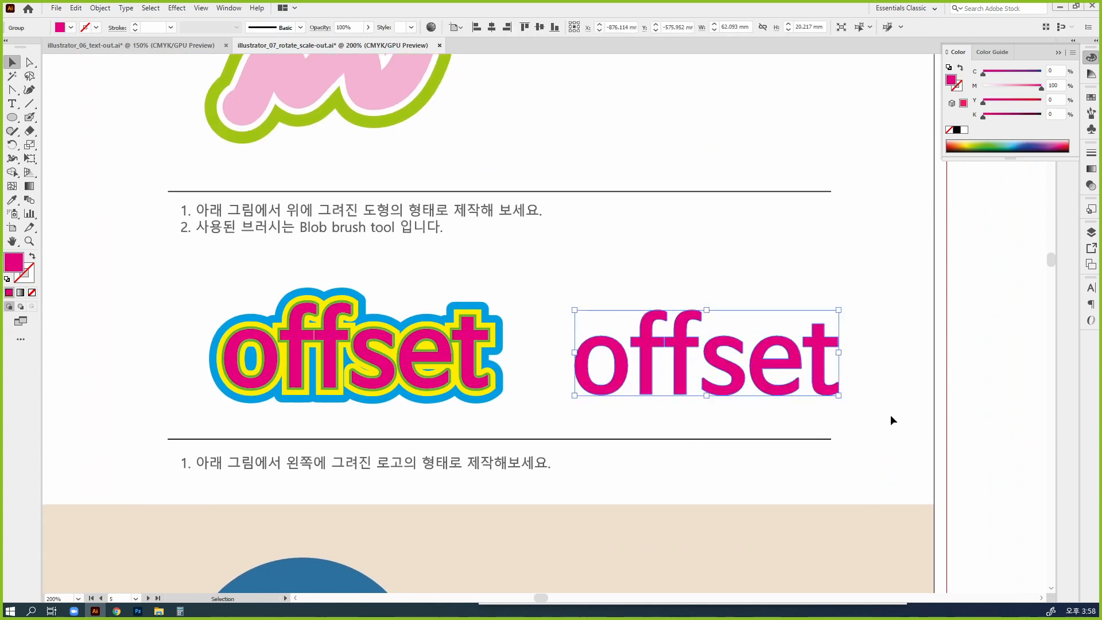
{"action": "key", "text": "ctrl+shift+o"}
{"action": "left_click_drag", "start_coordinate": [836, 494], "coordinate": [814, 254]}
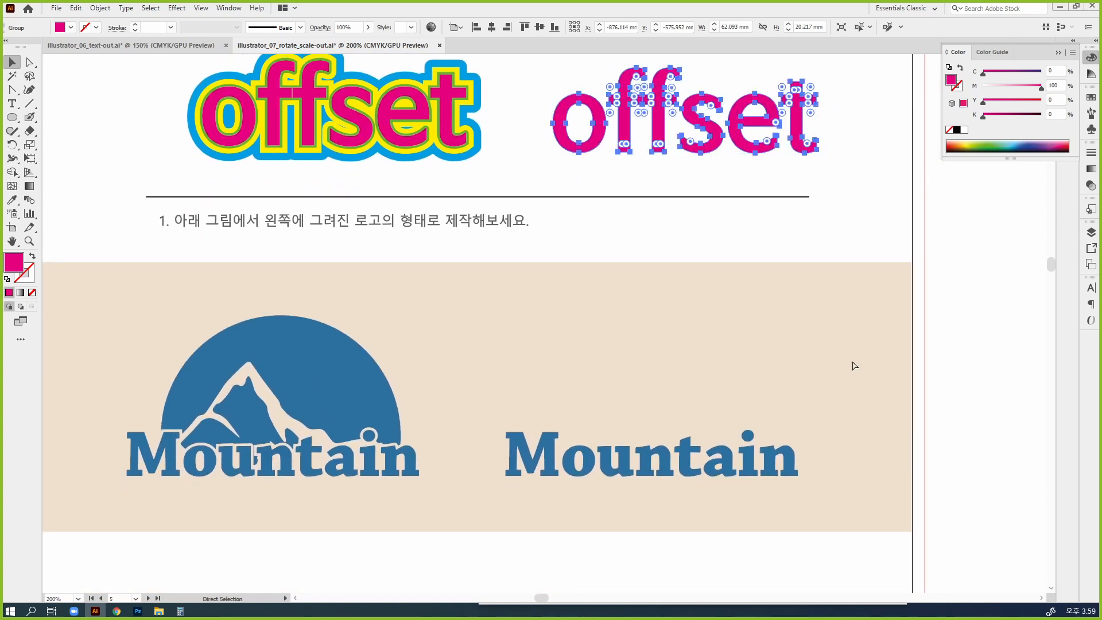
{"action": "key", "text": "ctrl+minus"}
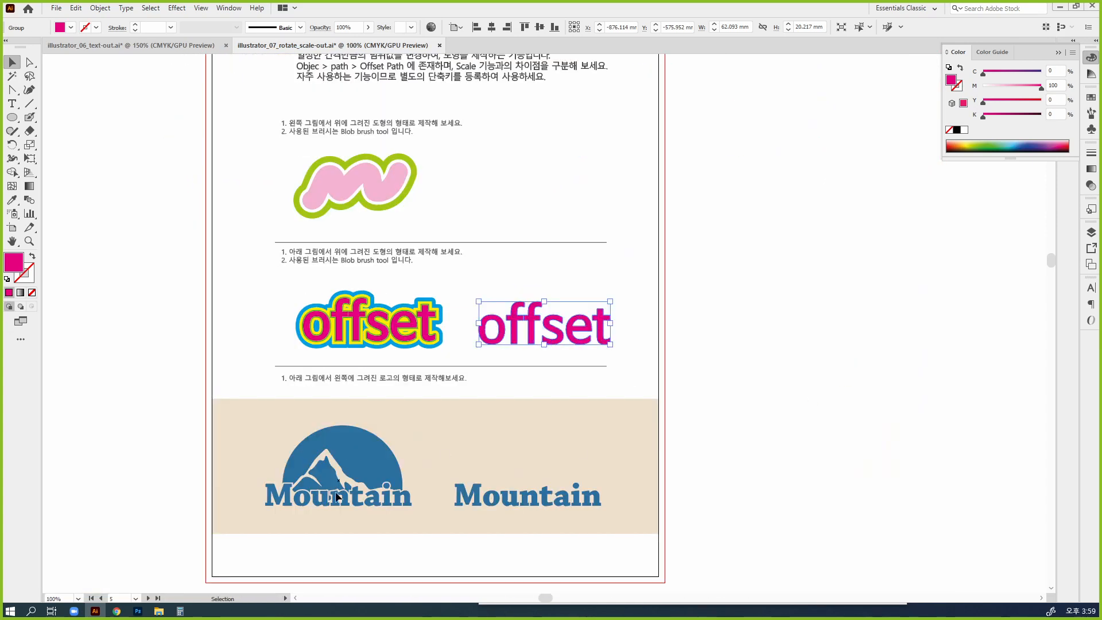
{"action": "left_click", "coordinate": [377, 449]}
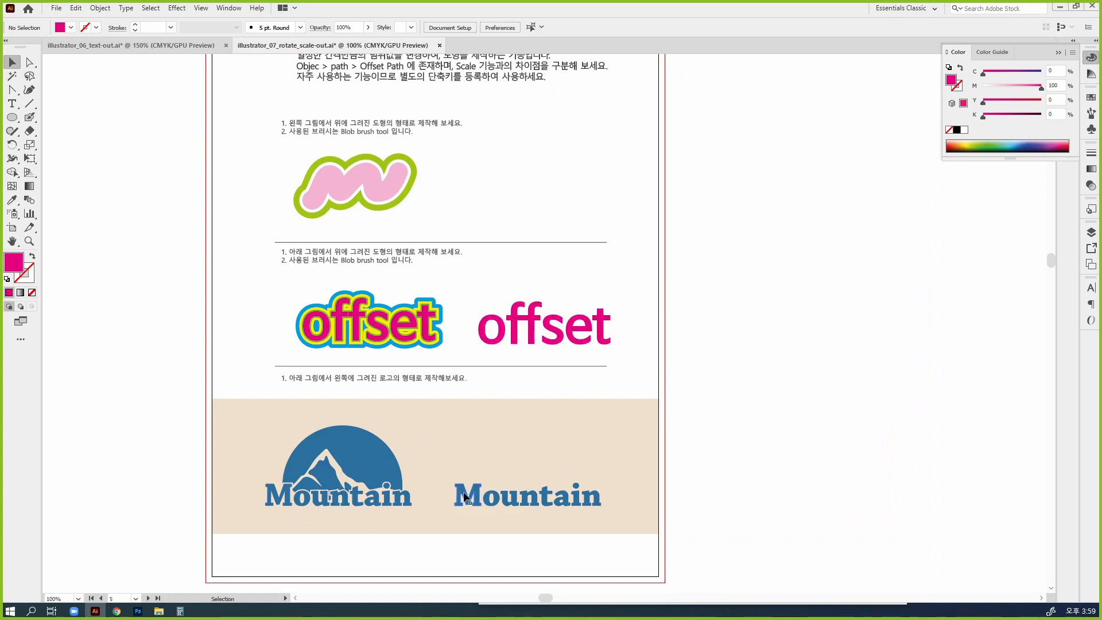
{"action": "left_click_drag", "start_coordinate": [514, 439], "coordinate": [468, 508]}
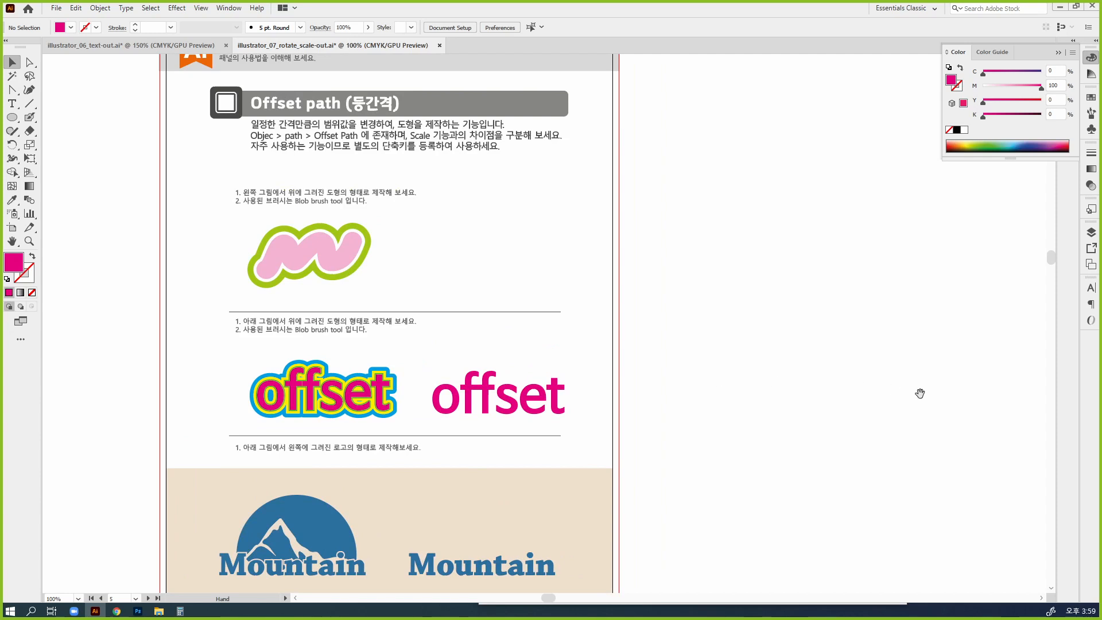
Examine the practice artboards with the six icon tiles, the Nature and Mountain badges, and the 1st Birthday illustration.
{"action": "left_click_drag", "start_coordinate": [917, 391], "coordinate": [245, 399]}
{"action": "left_click_drag", "start_coordinate": [846, 411], "coordinate": [288, 432]}
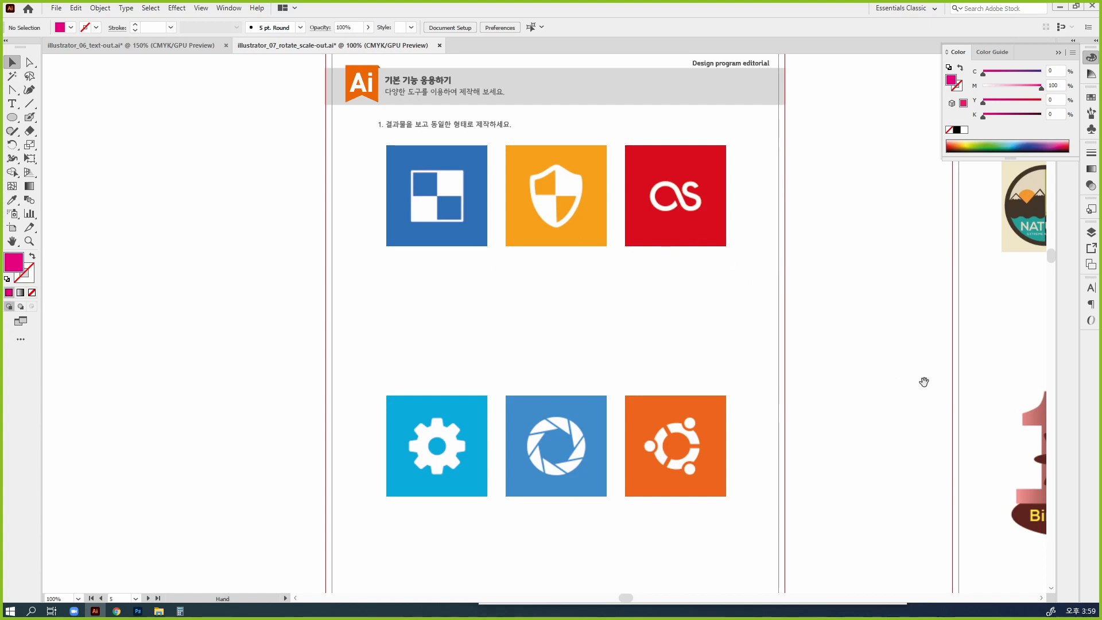
{"action": "left_click_drag", "start_coordinate": [922, 381], "coordinate": [404, 373]}
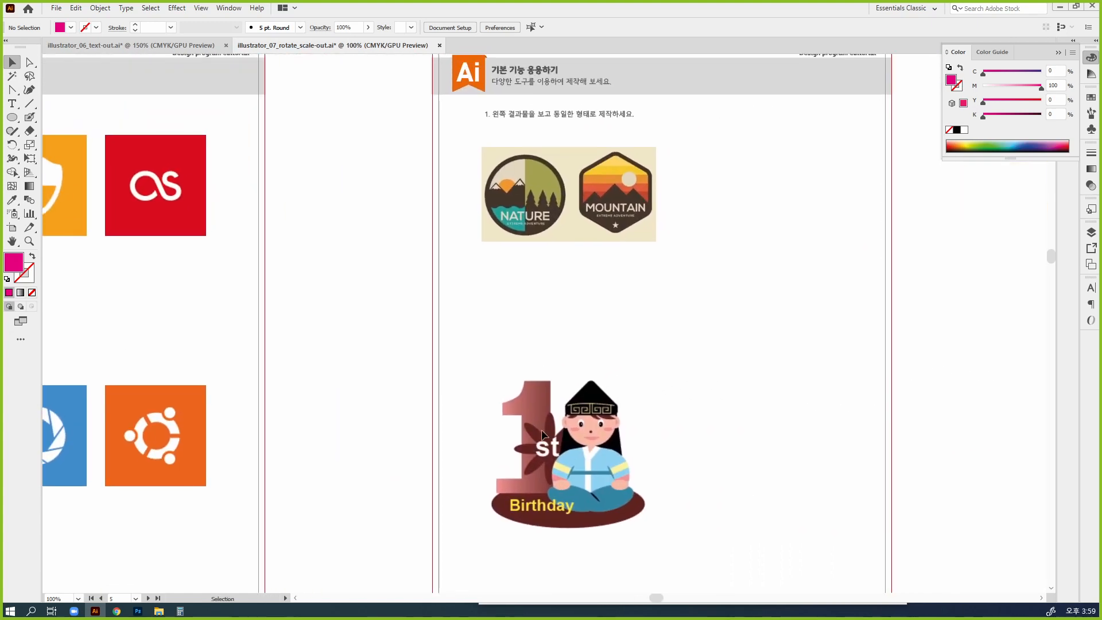
{"action": "left_click_drag", "start_coordinate": [542, 434], "coordinate": [564, 278]}
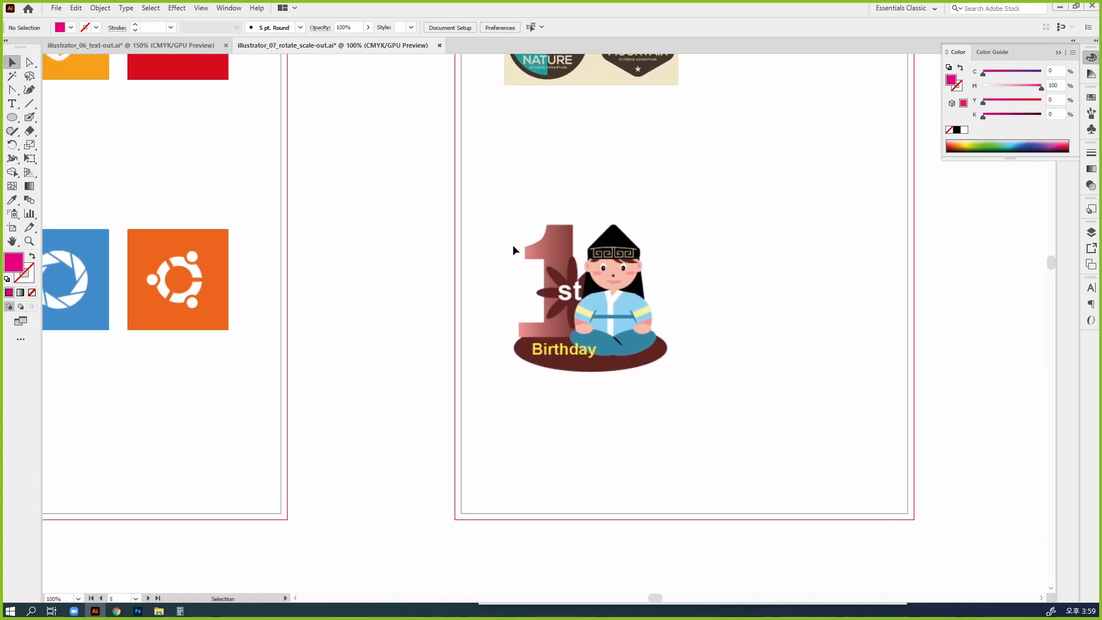
{"action": "left_click", "coordinate": [696, 346], "text": "ctrl"}
{"action": "left_click", "coordinate": [696, 347], "text": "ctrl"}
{"action": "left_click_drag", "start_coordinate": [424, 256], "coordinate": [737, 385]}
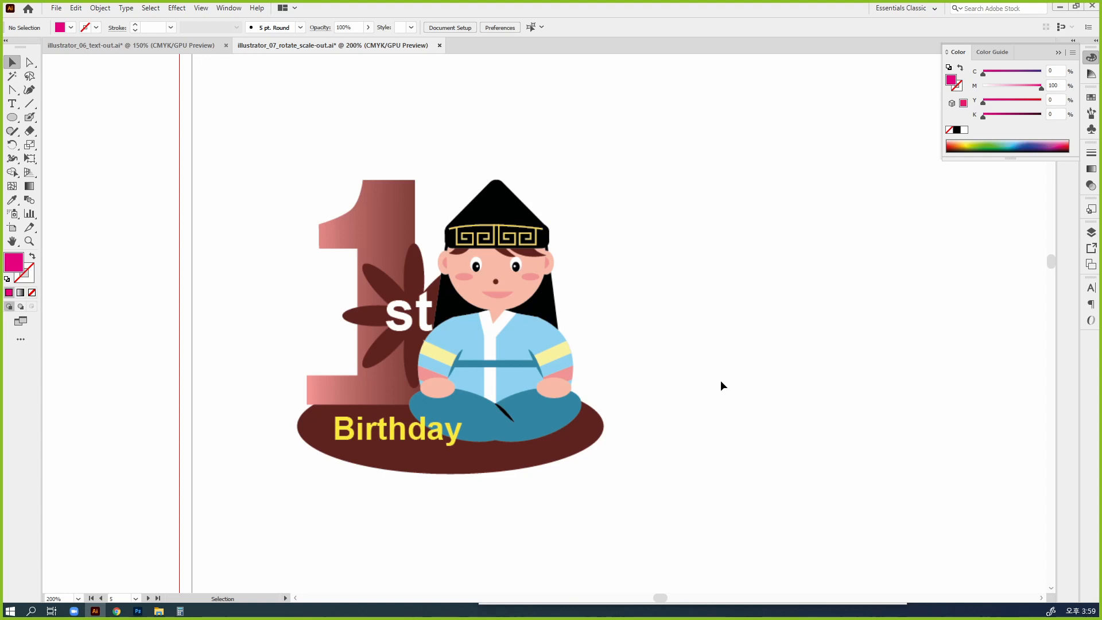
{"action": "key", "text": "ctrl+minus"}
{"action": "key", "text": "ctrl+minus"}
{"action": "key", "text": "ctrl+minus"}
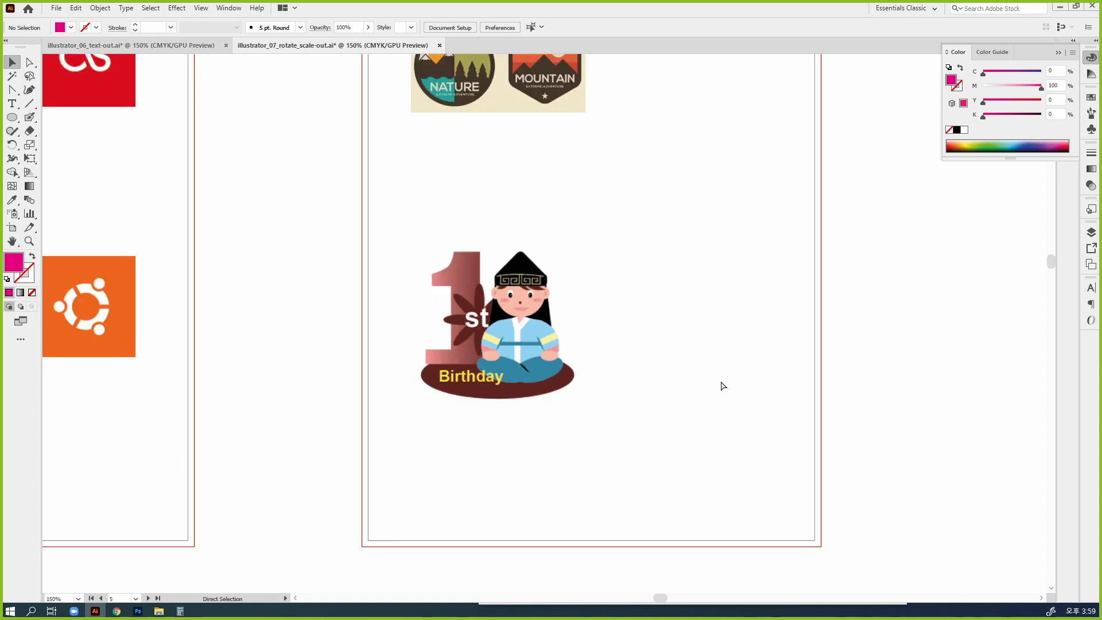
{"action": "left_click_drag", "start_coordinate": [565, 446], "coordinate": [756, 500]}
{"action": "left_click", "coordinate": [855, 501]}
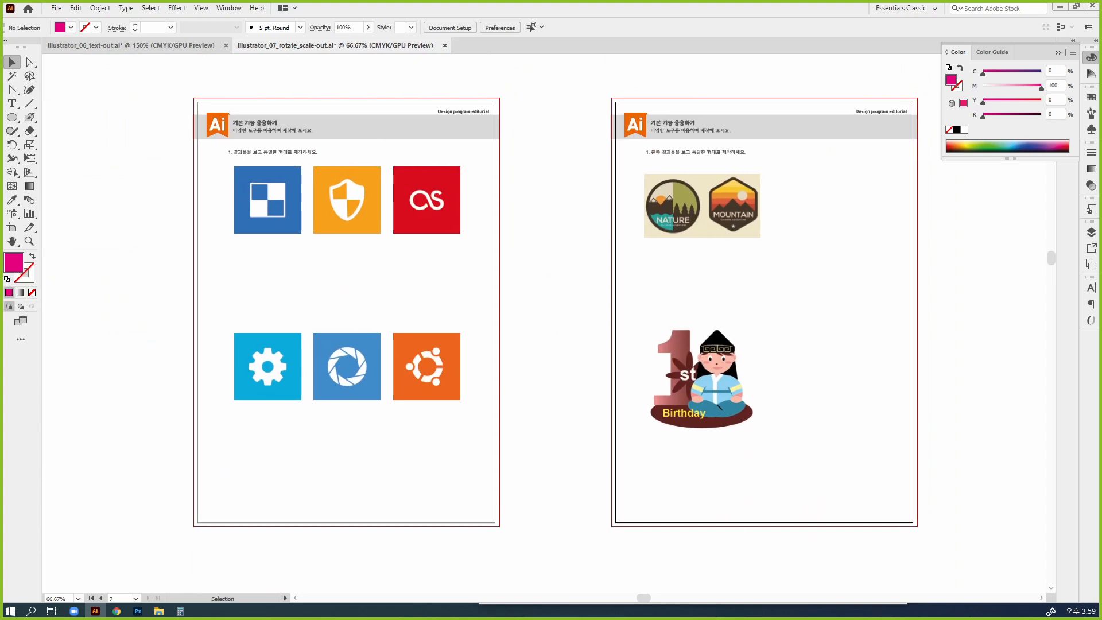